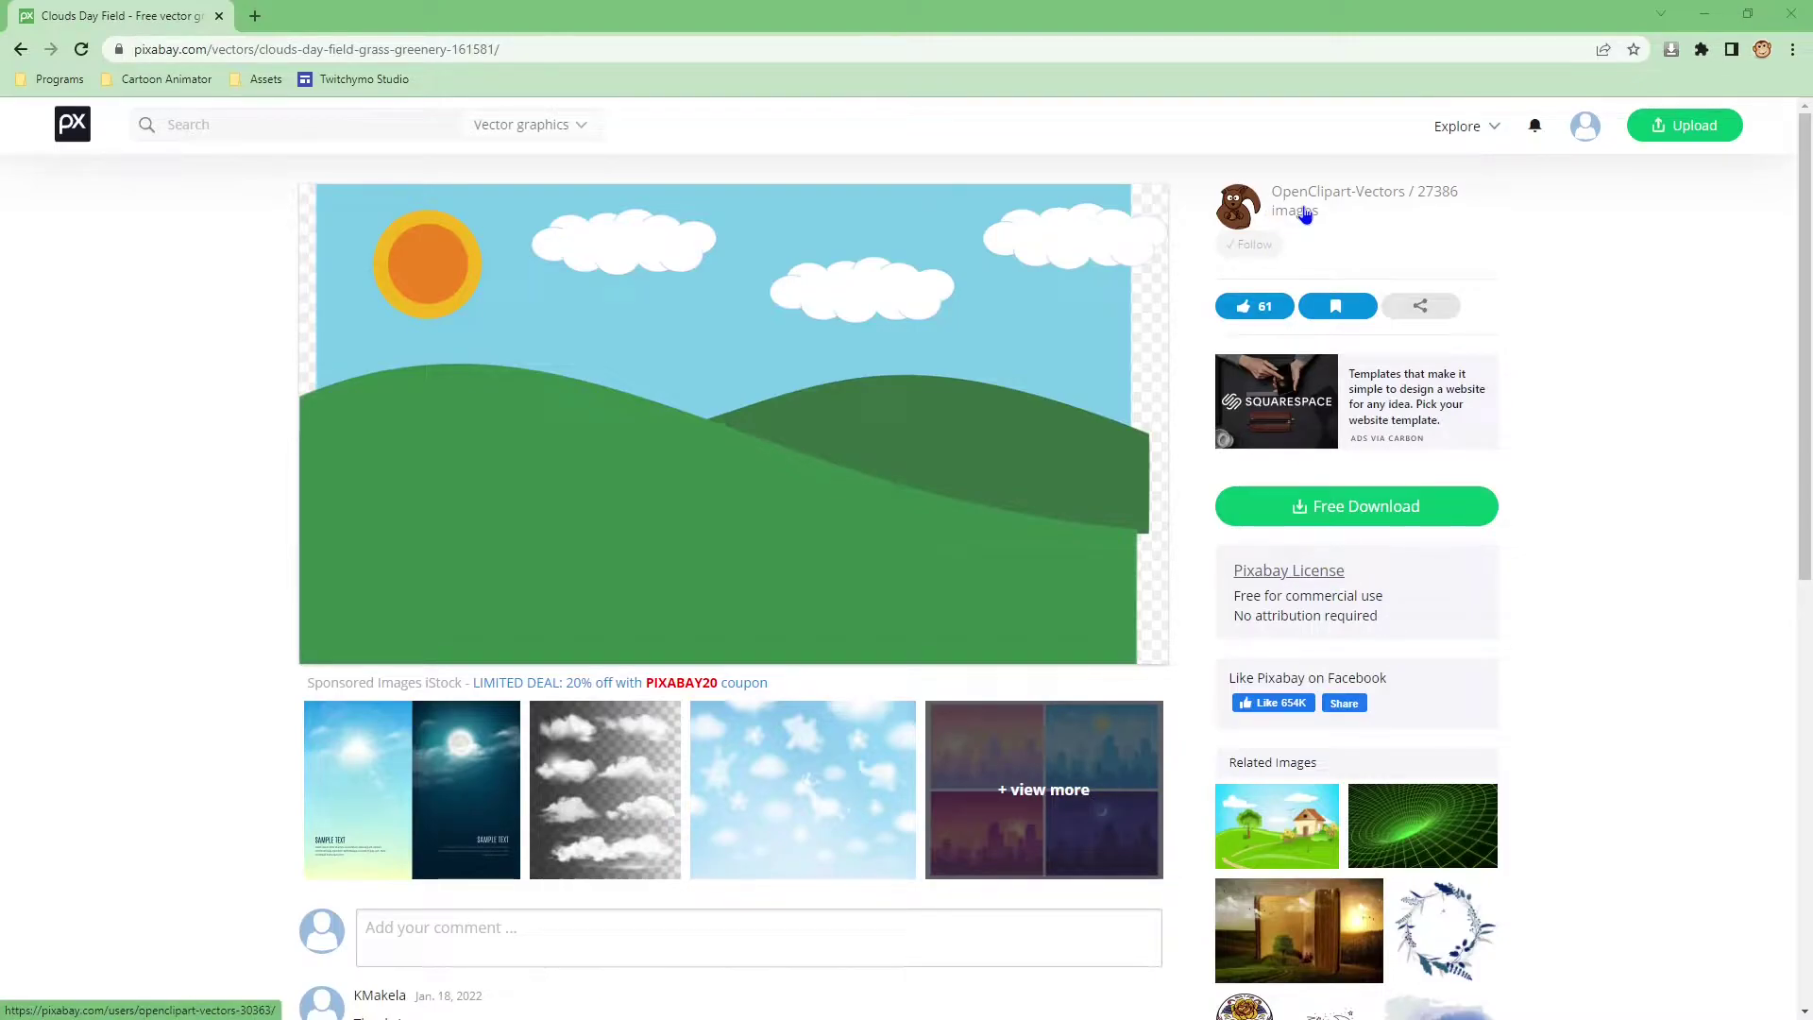
Download the Pixabay Clouds Day Field picture as an SVG vector graphic, then minimize the browser.
left_click(1361, 512)
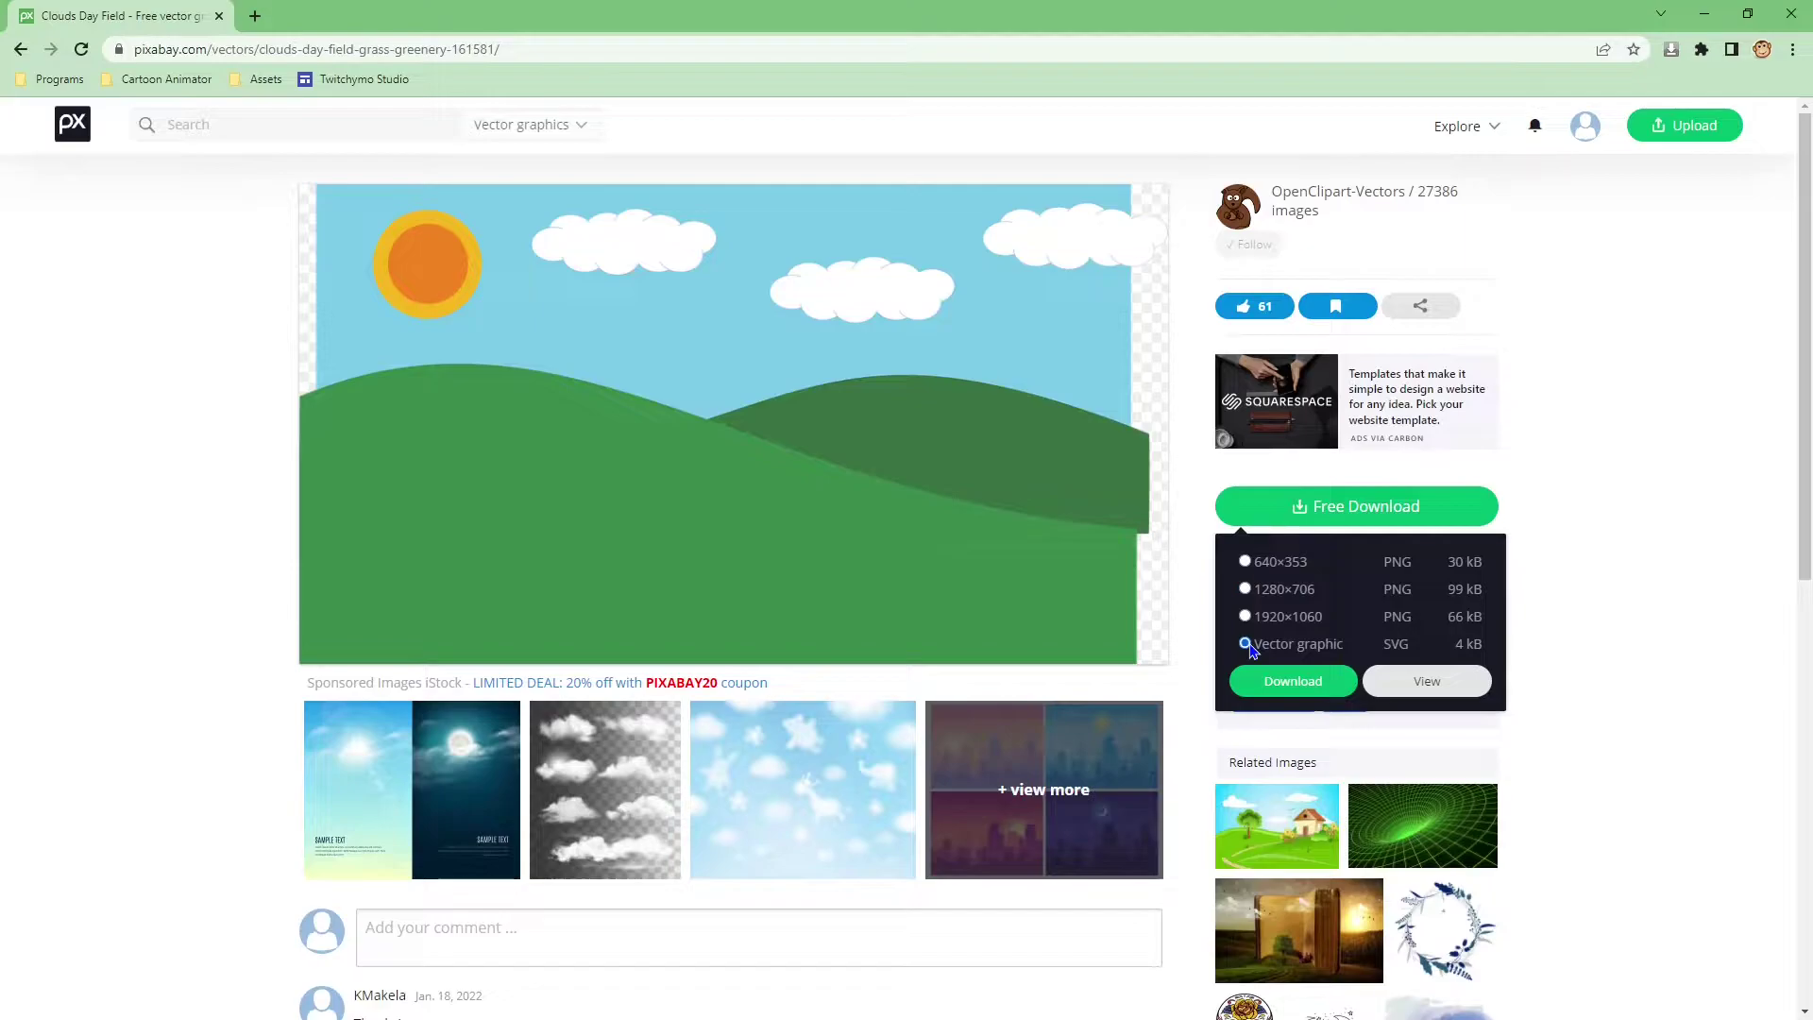
left_click(1296, 682)
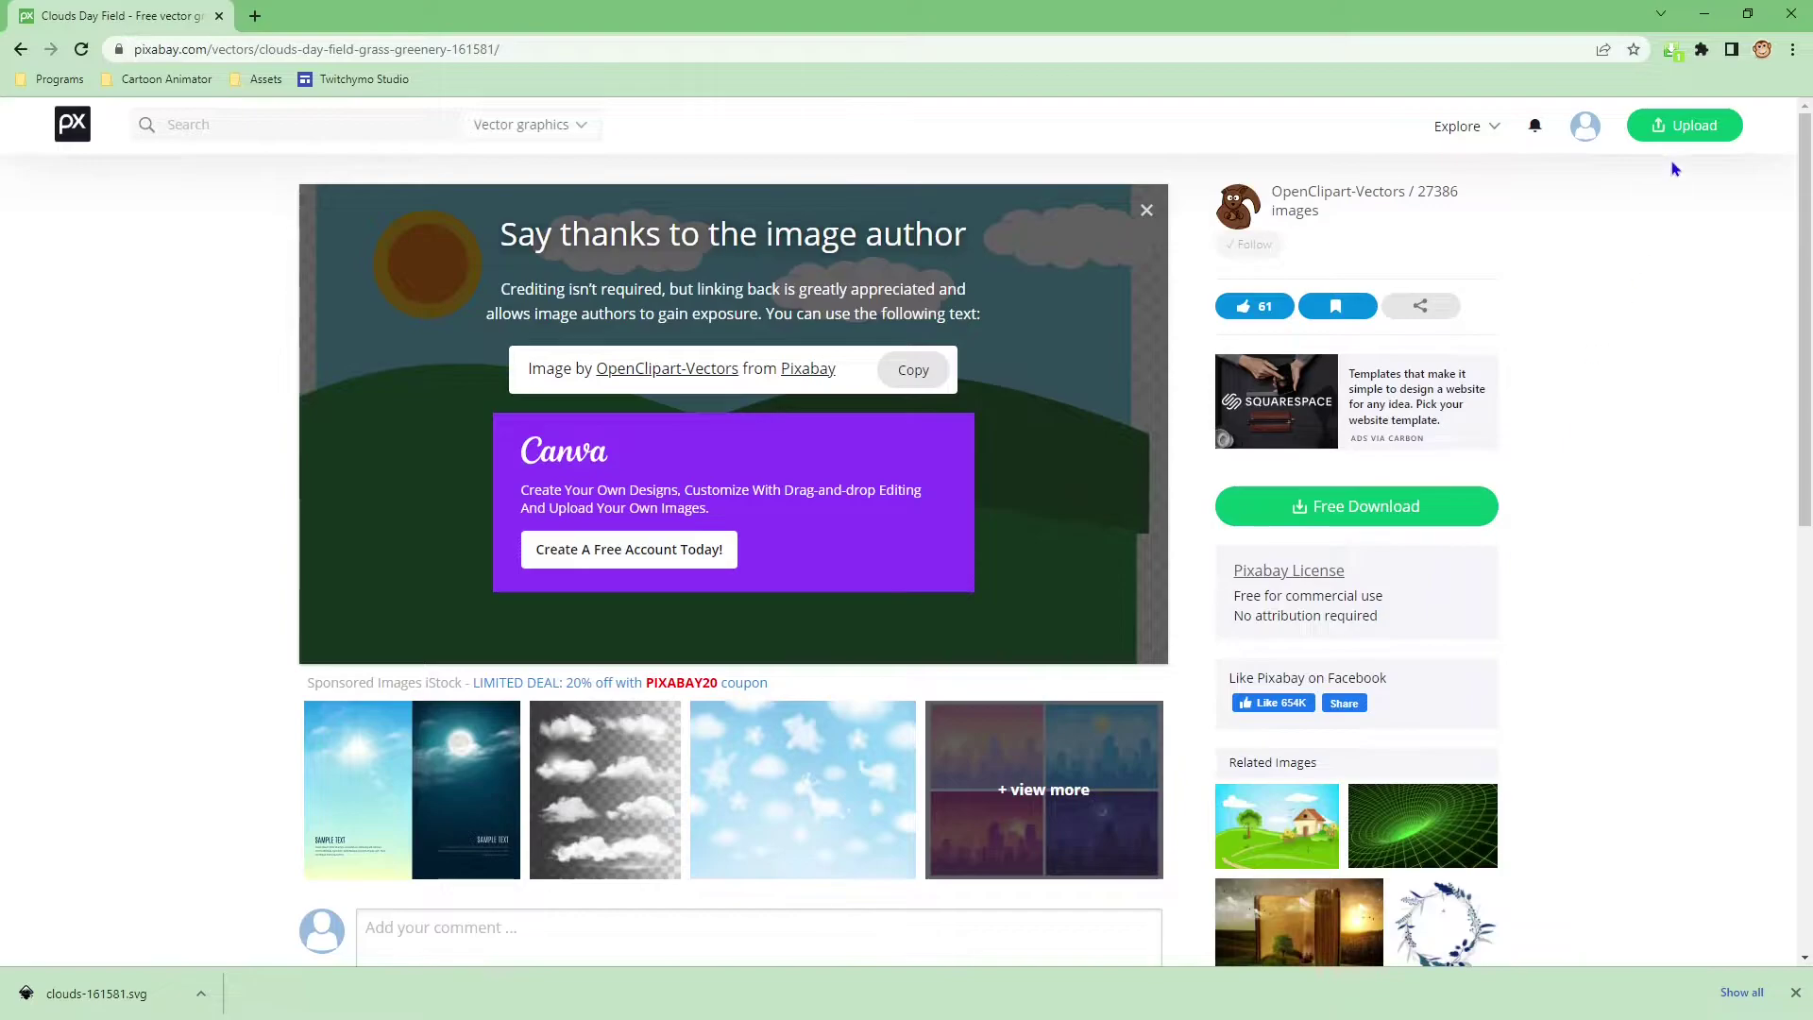
left_click(1710, 16)
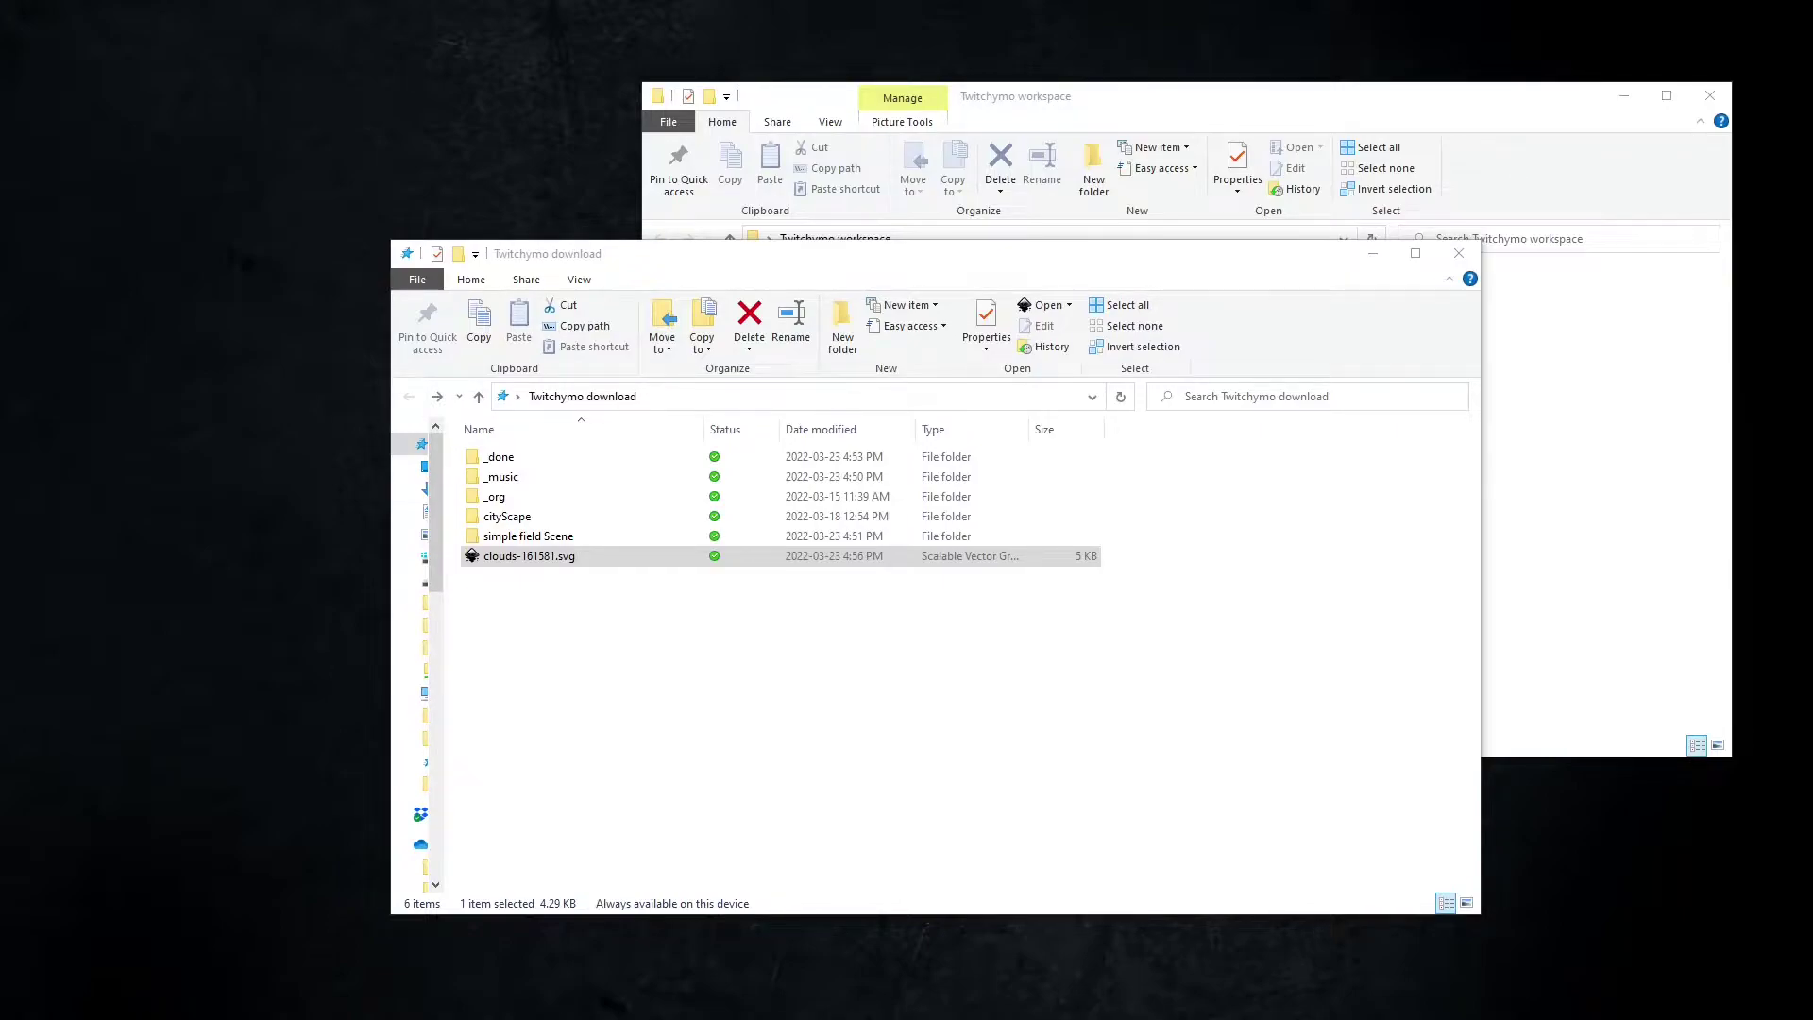
Open clouds-161581.svg from the Twitchymo download folder in Inkscape.
left_click(528, 561)
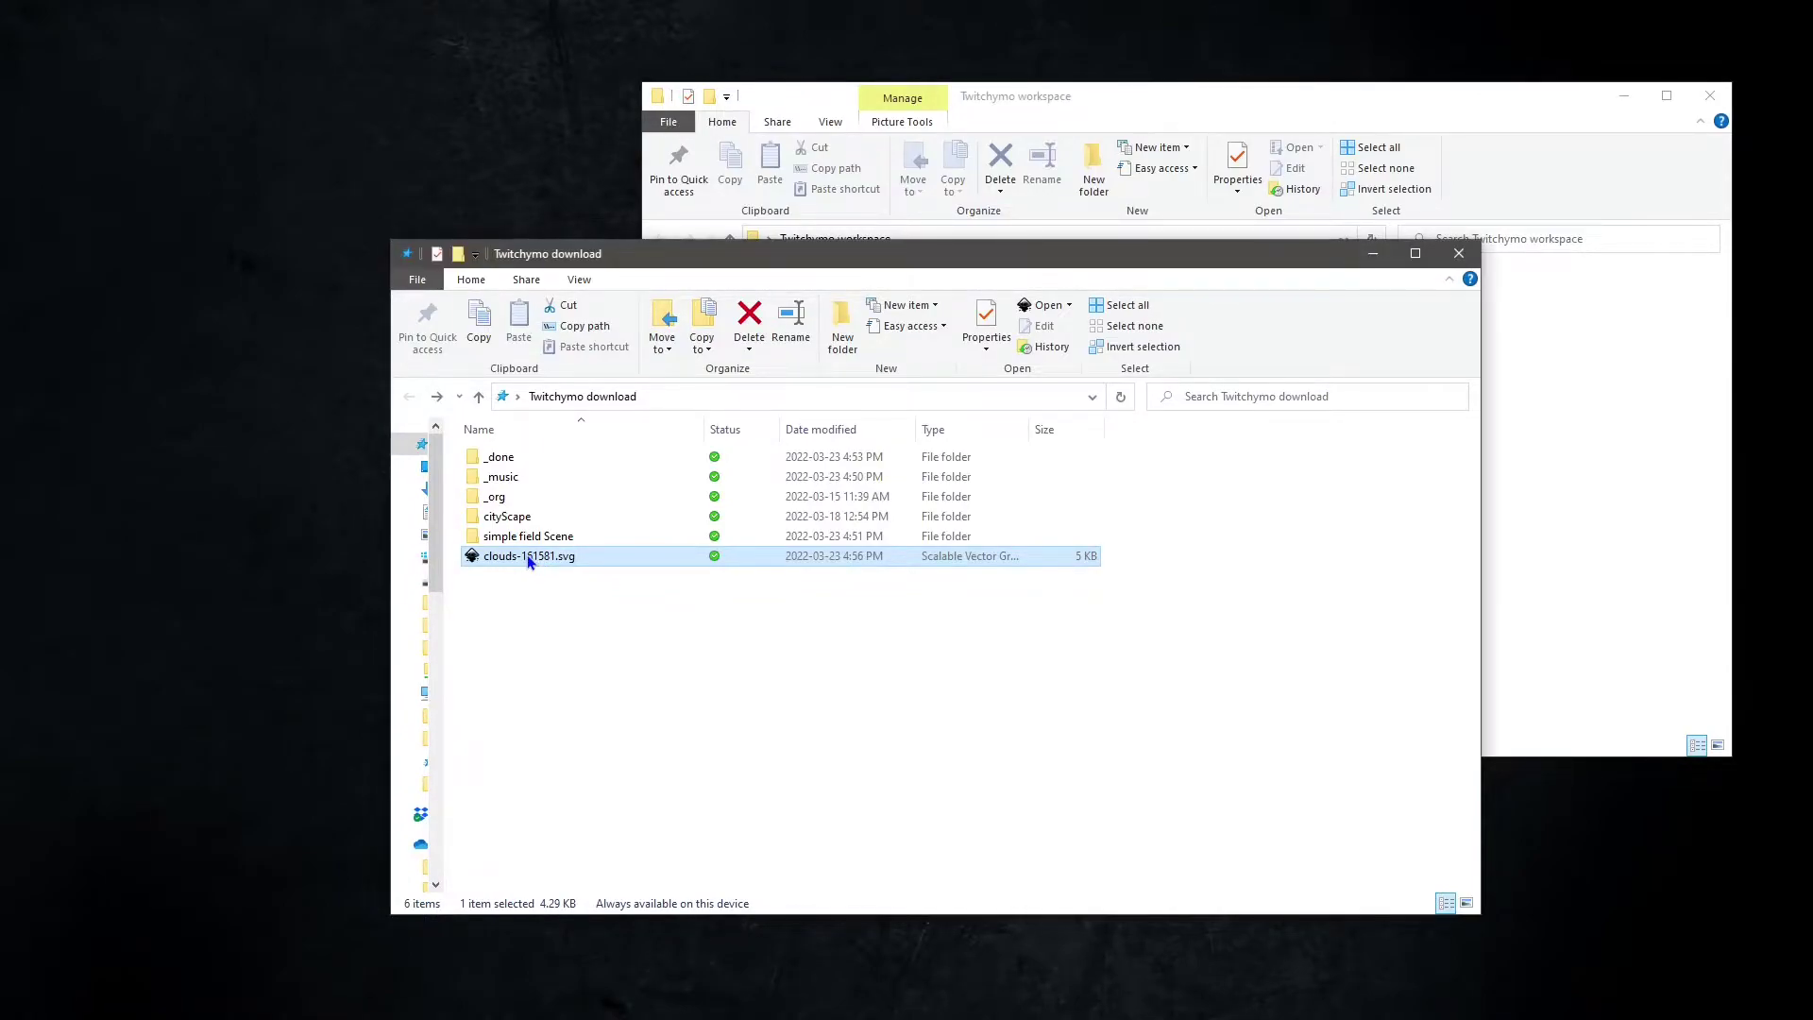
double_click(527, 557)
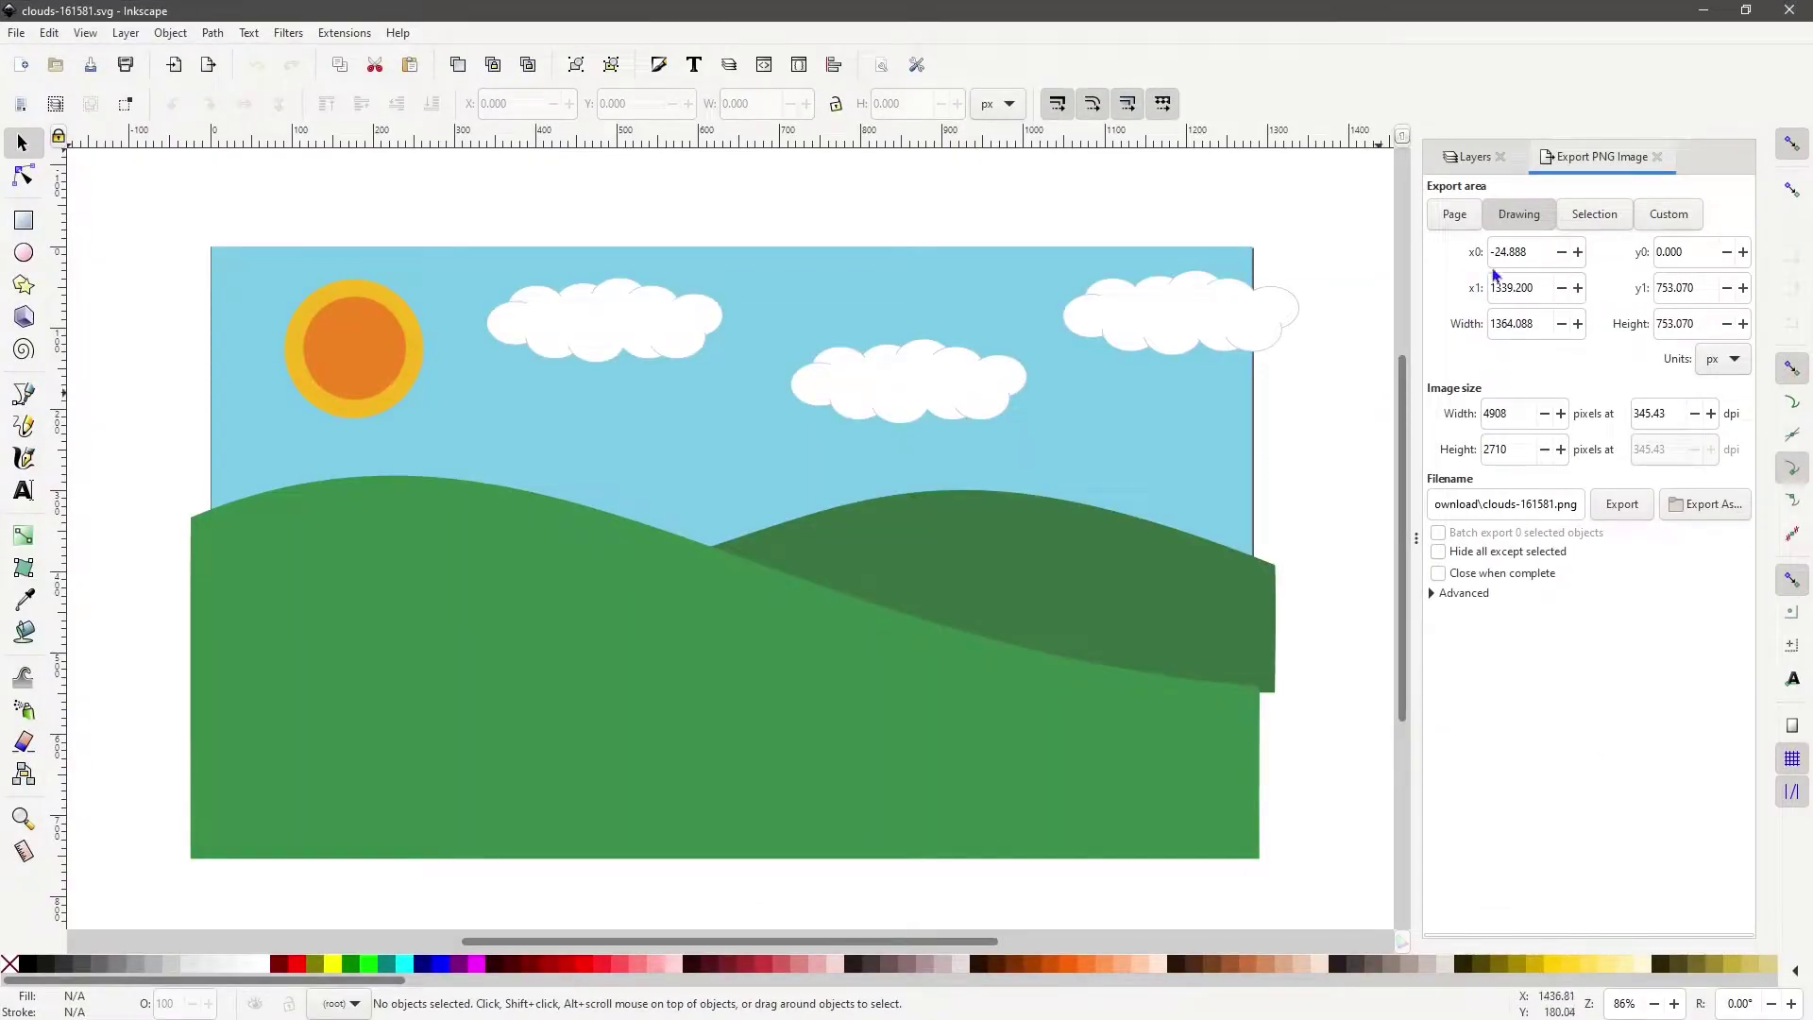
Add a new layer named Layer 1 in the Layers panel.
left_click(1471, 158)
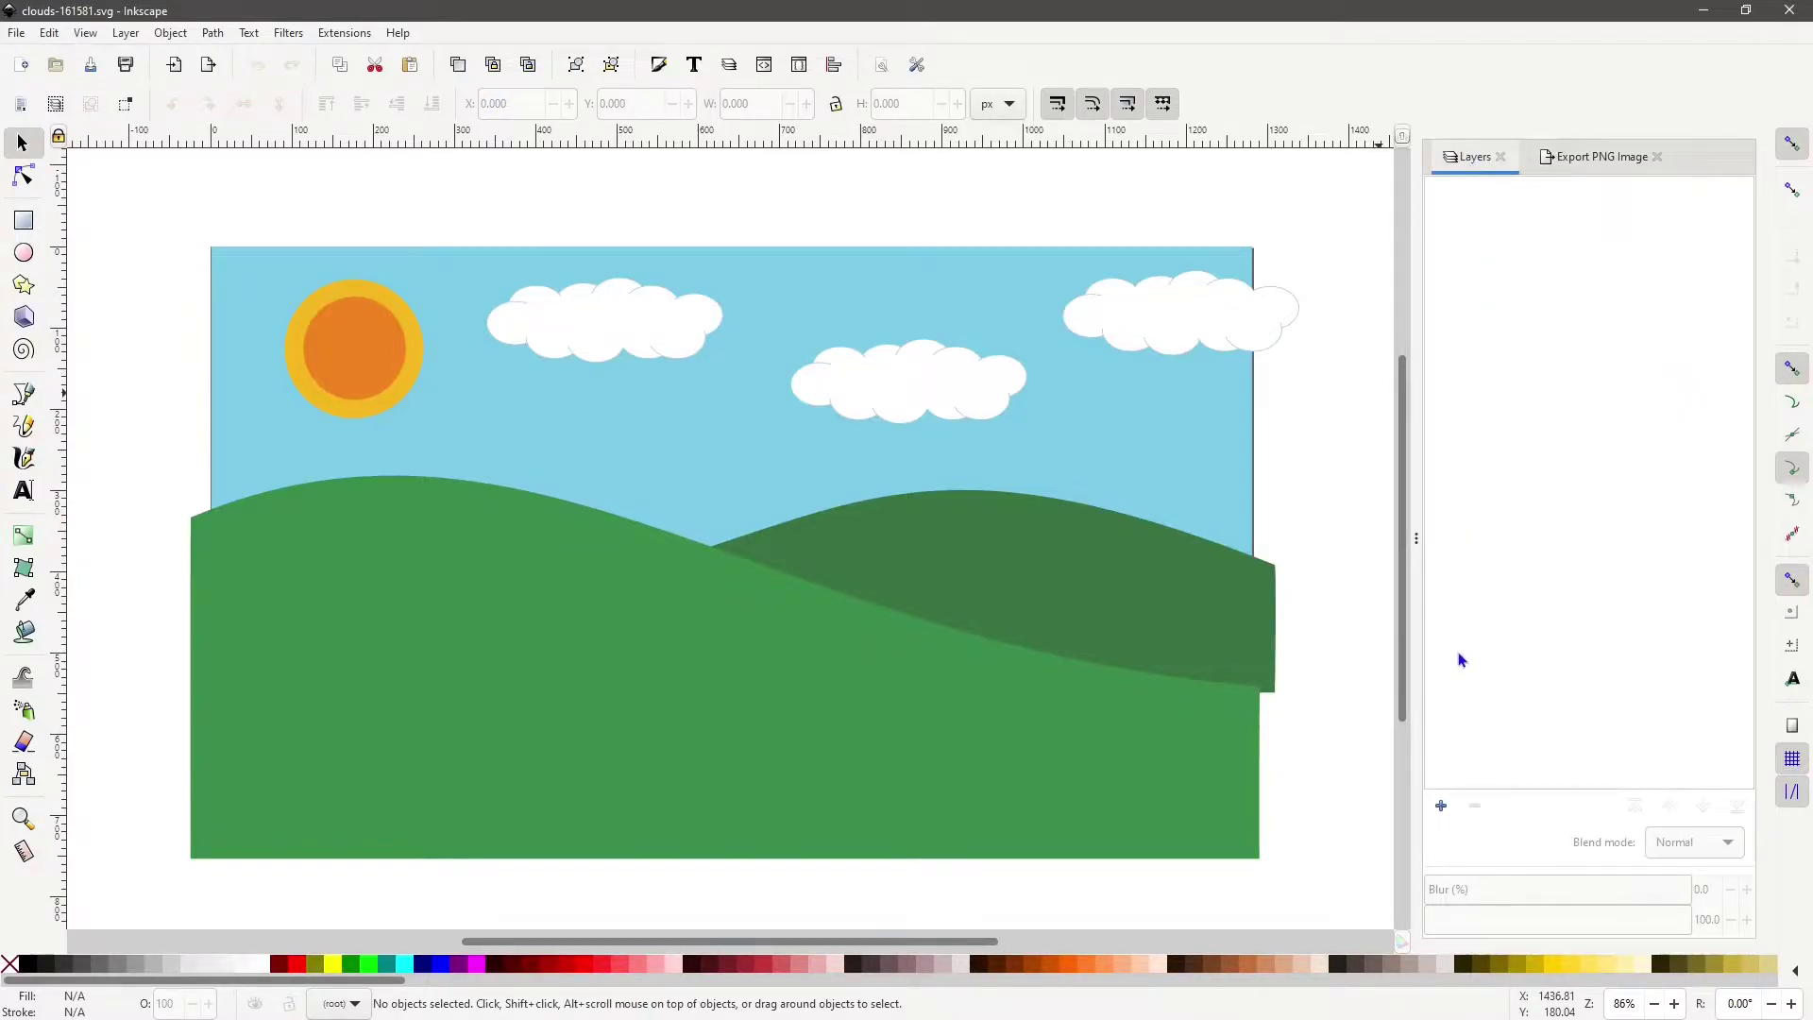
left_click(1442, 808)
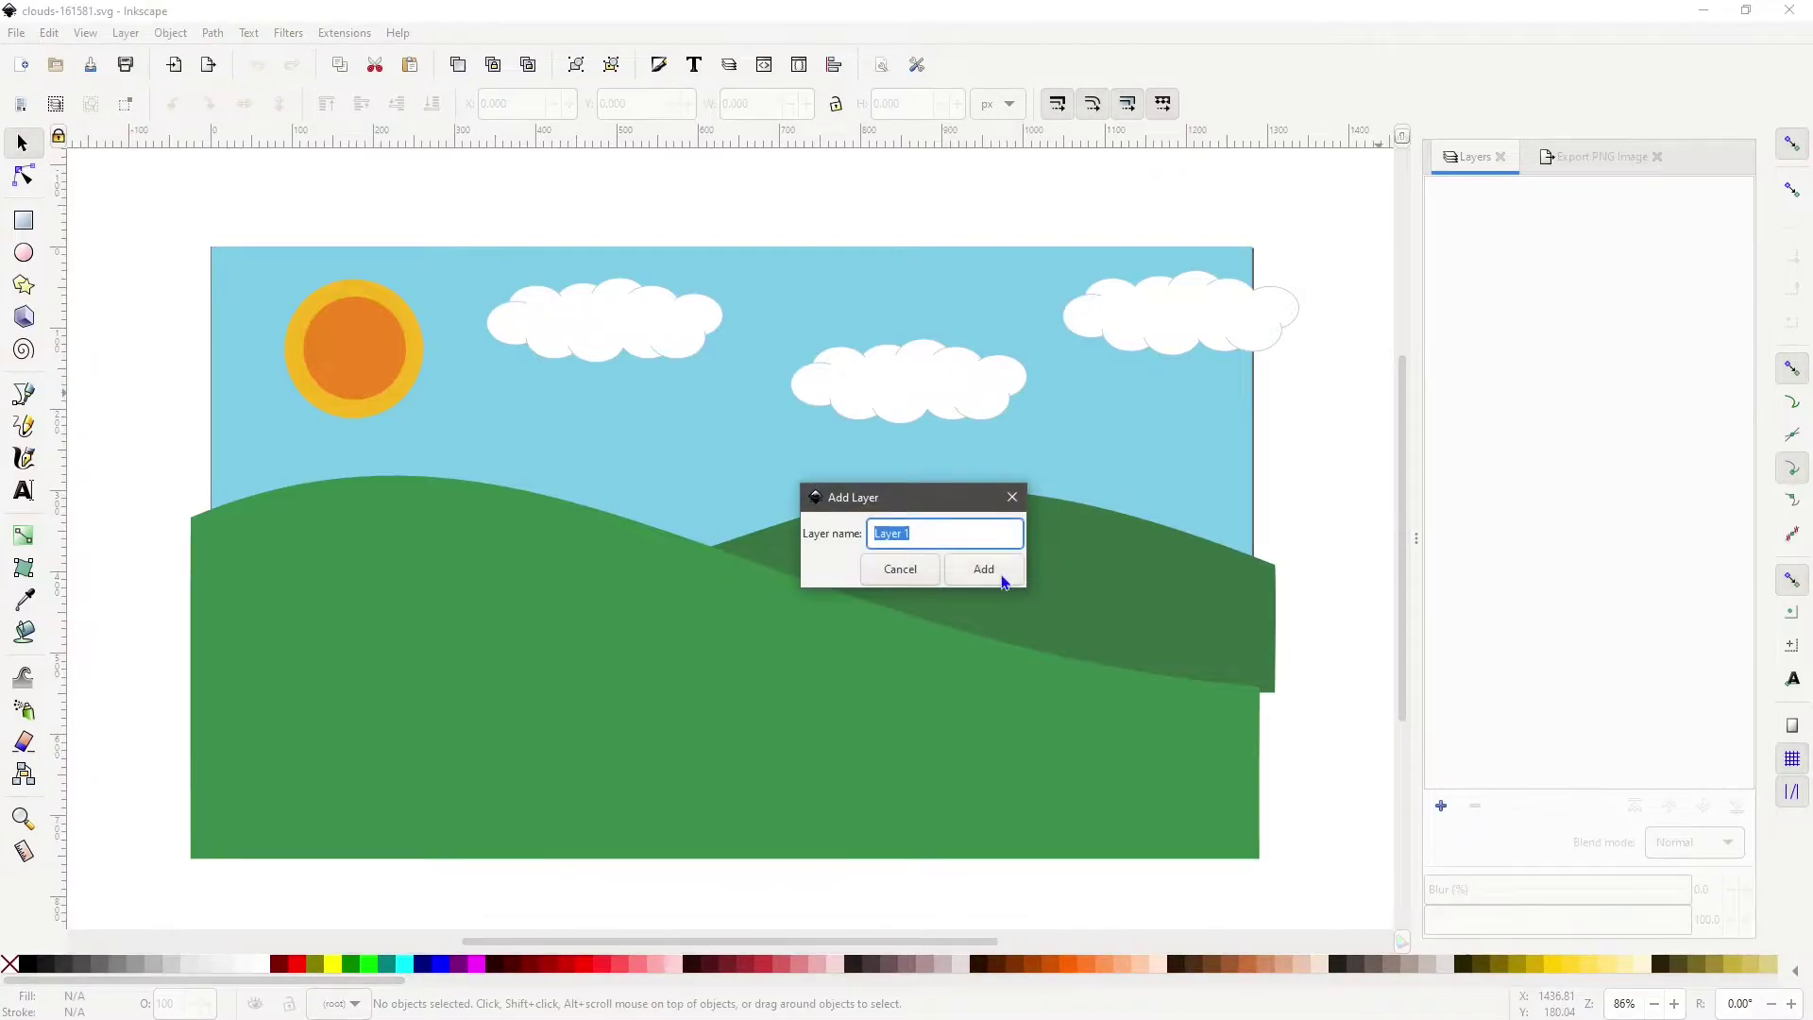
left_click(978, 568)
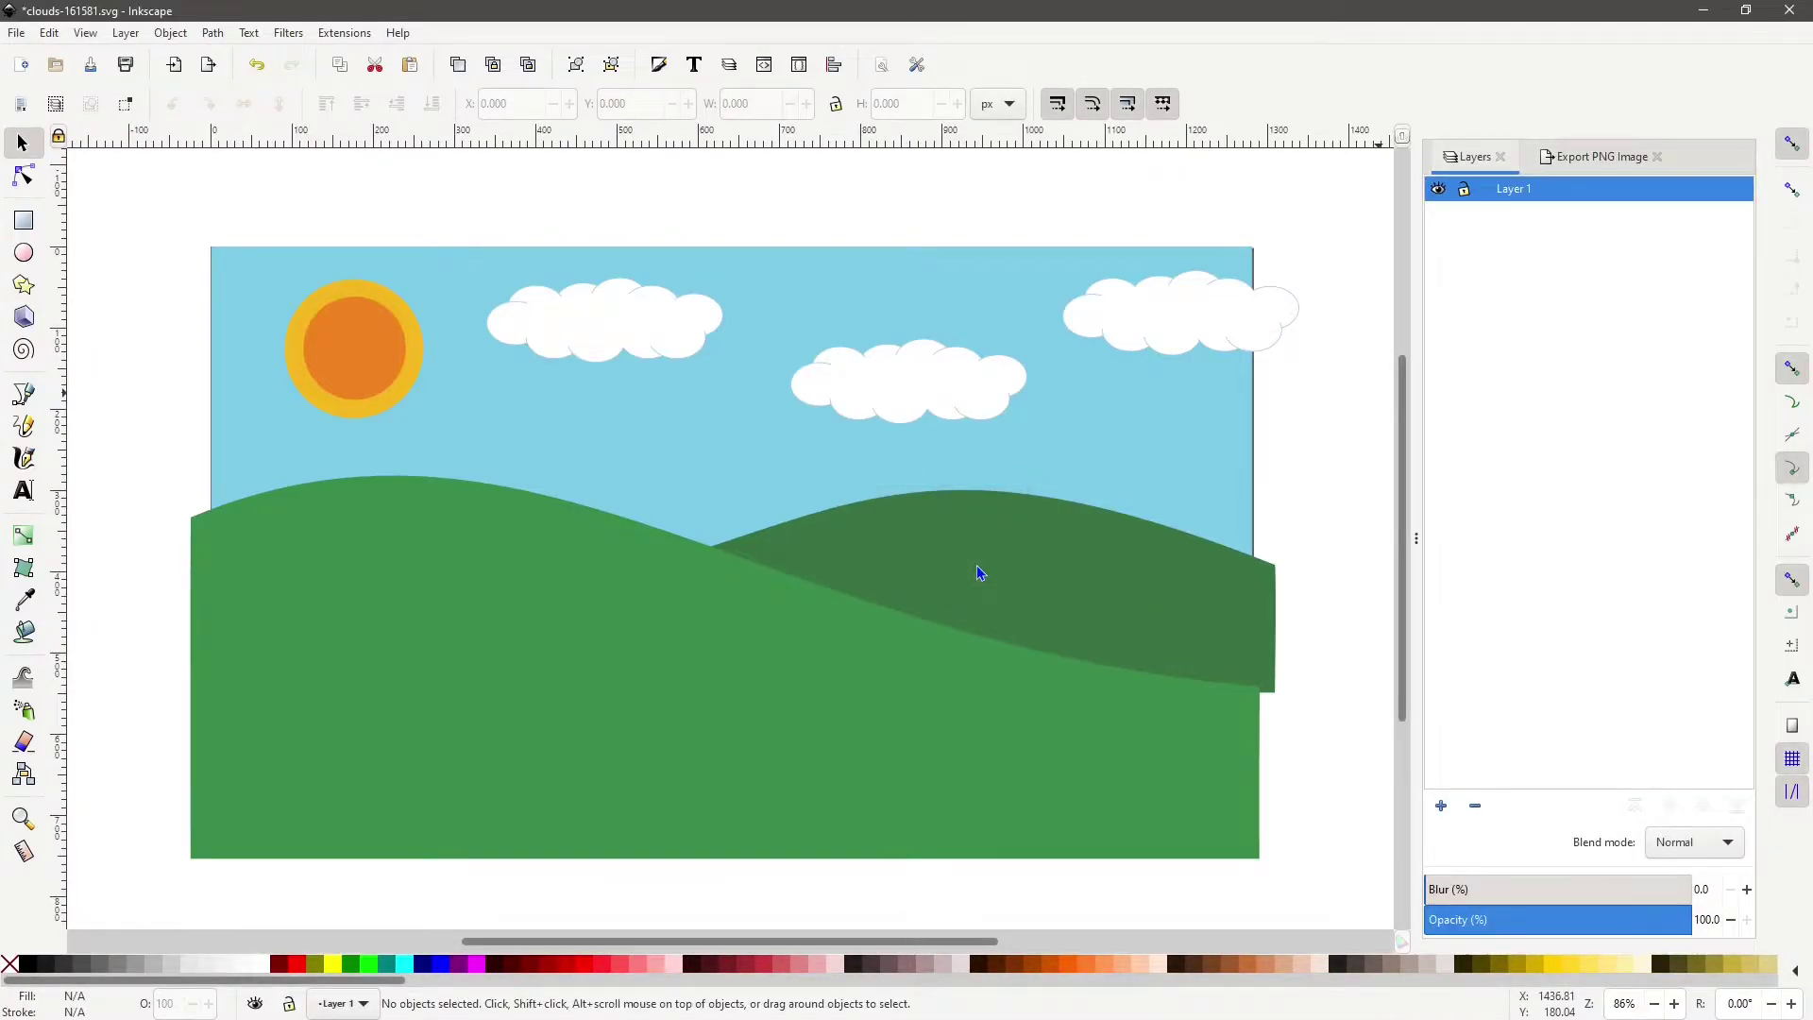
Move the light-blue sky background into Layer 1 and hide that layer.
left_click(448, 271)
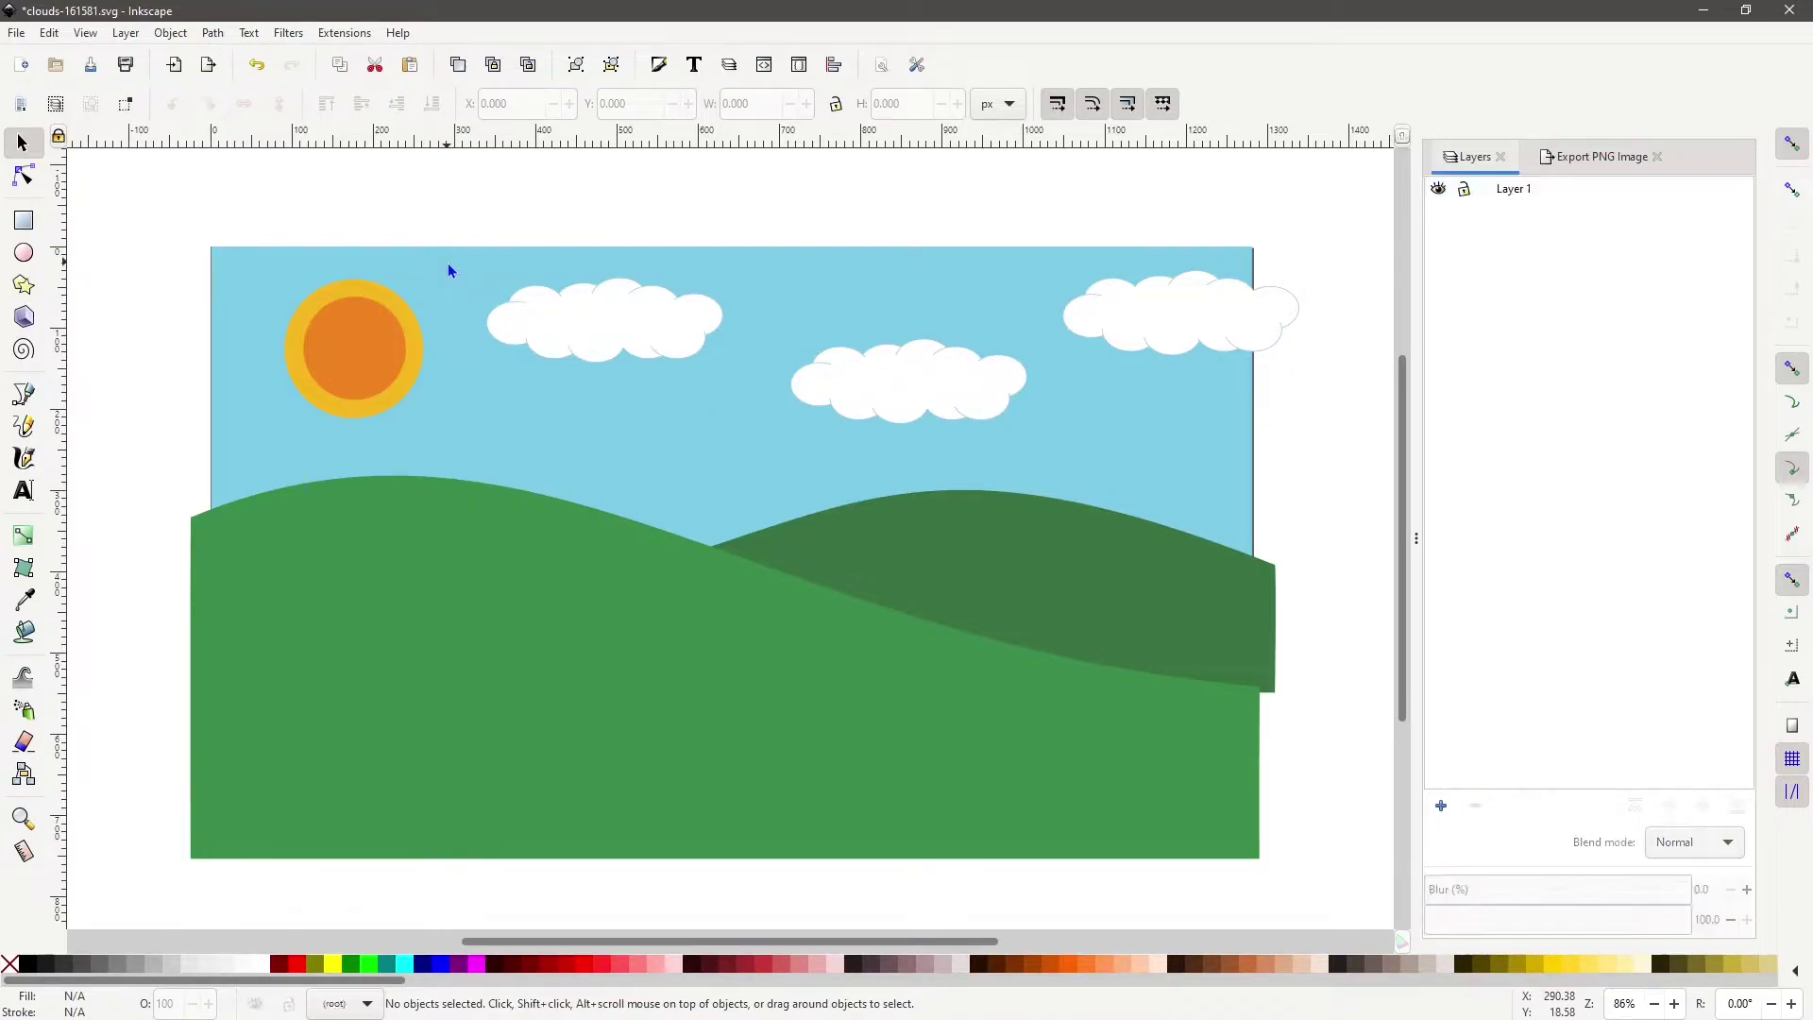
left_click(447, 271)
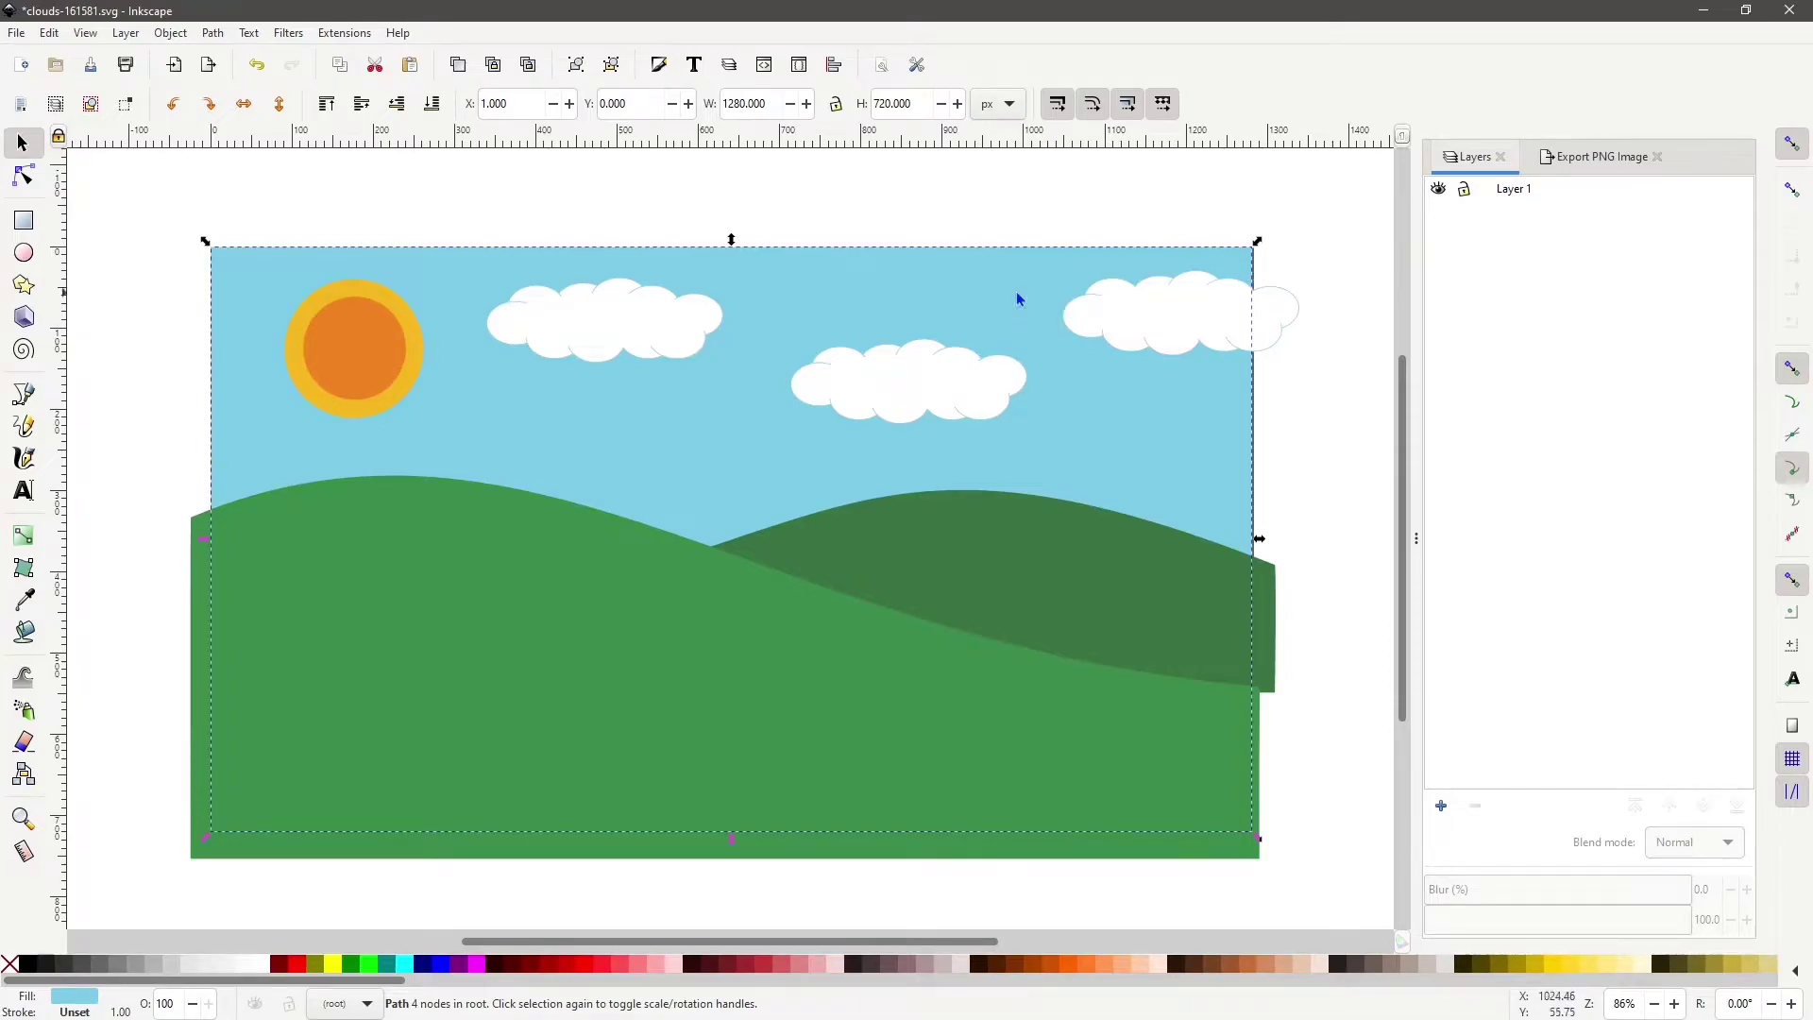
right_click(865, 301)
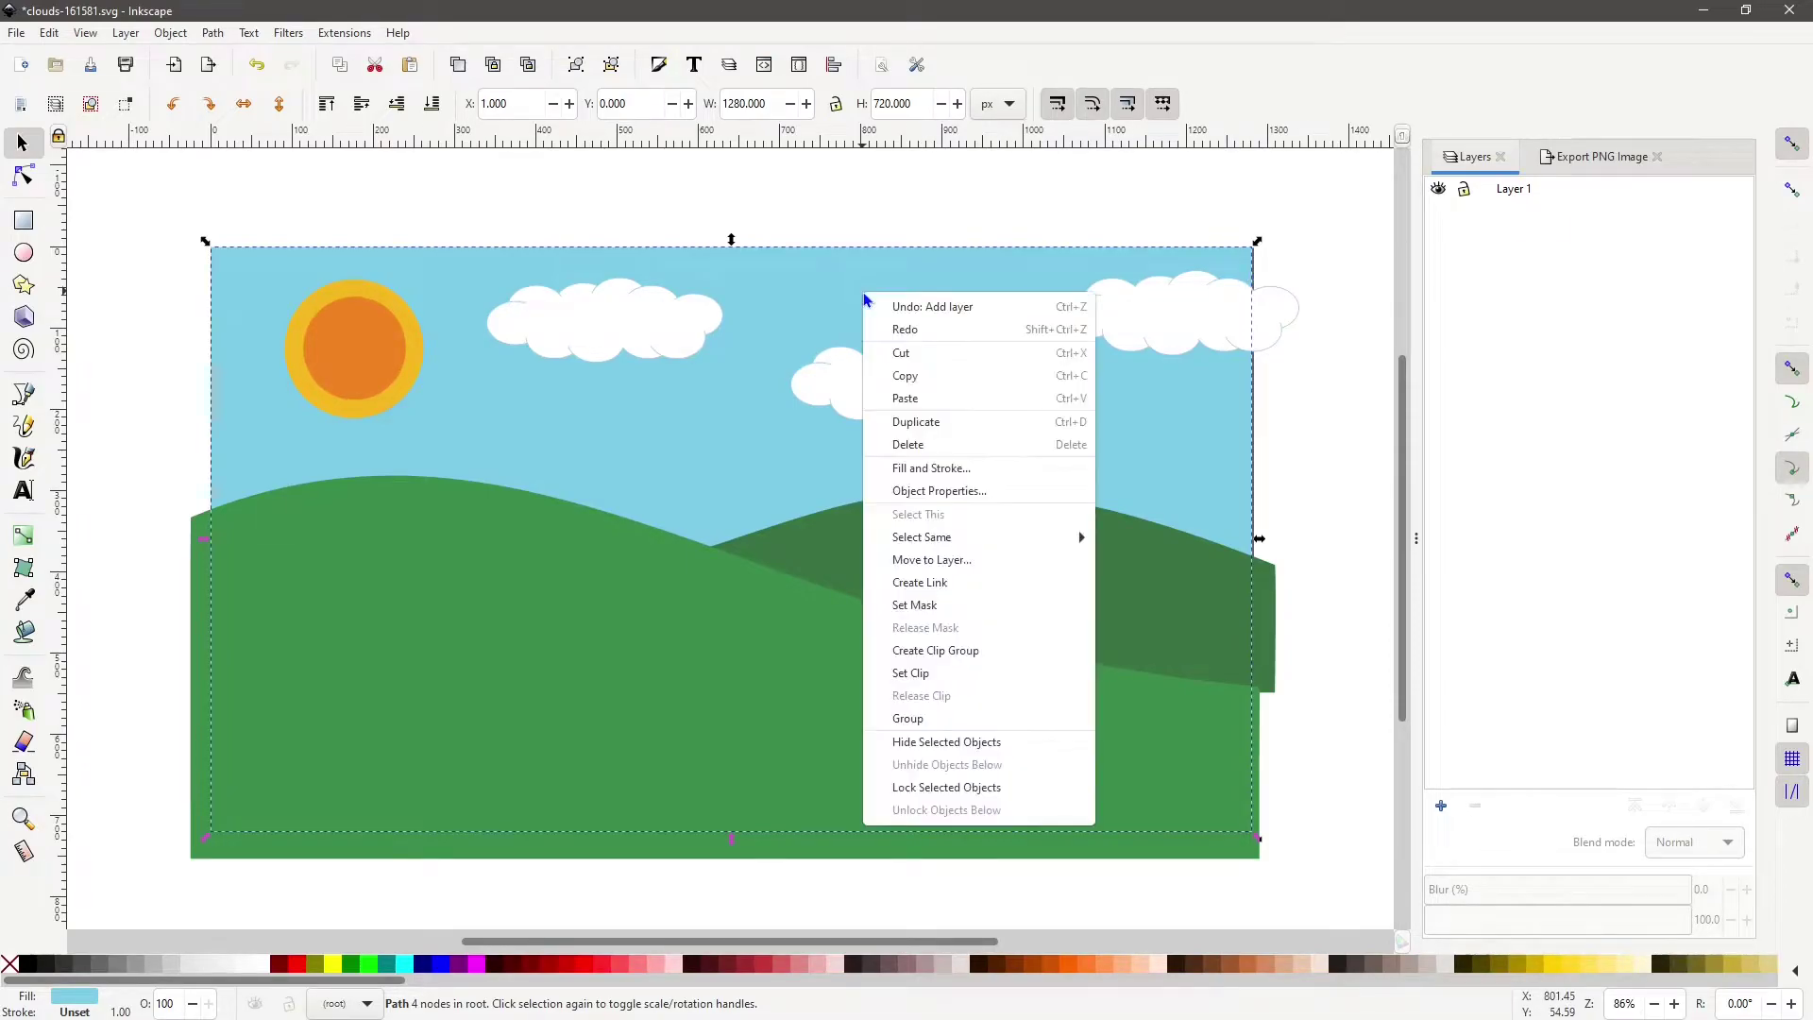
left_click(981, 561)
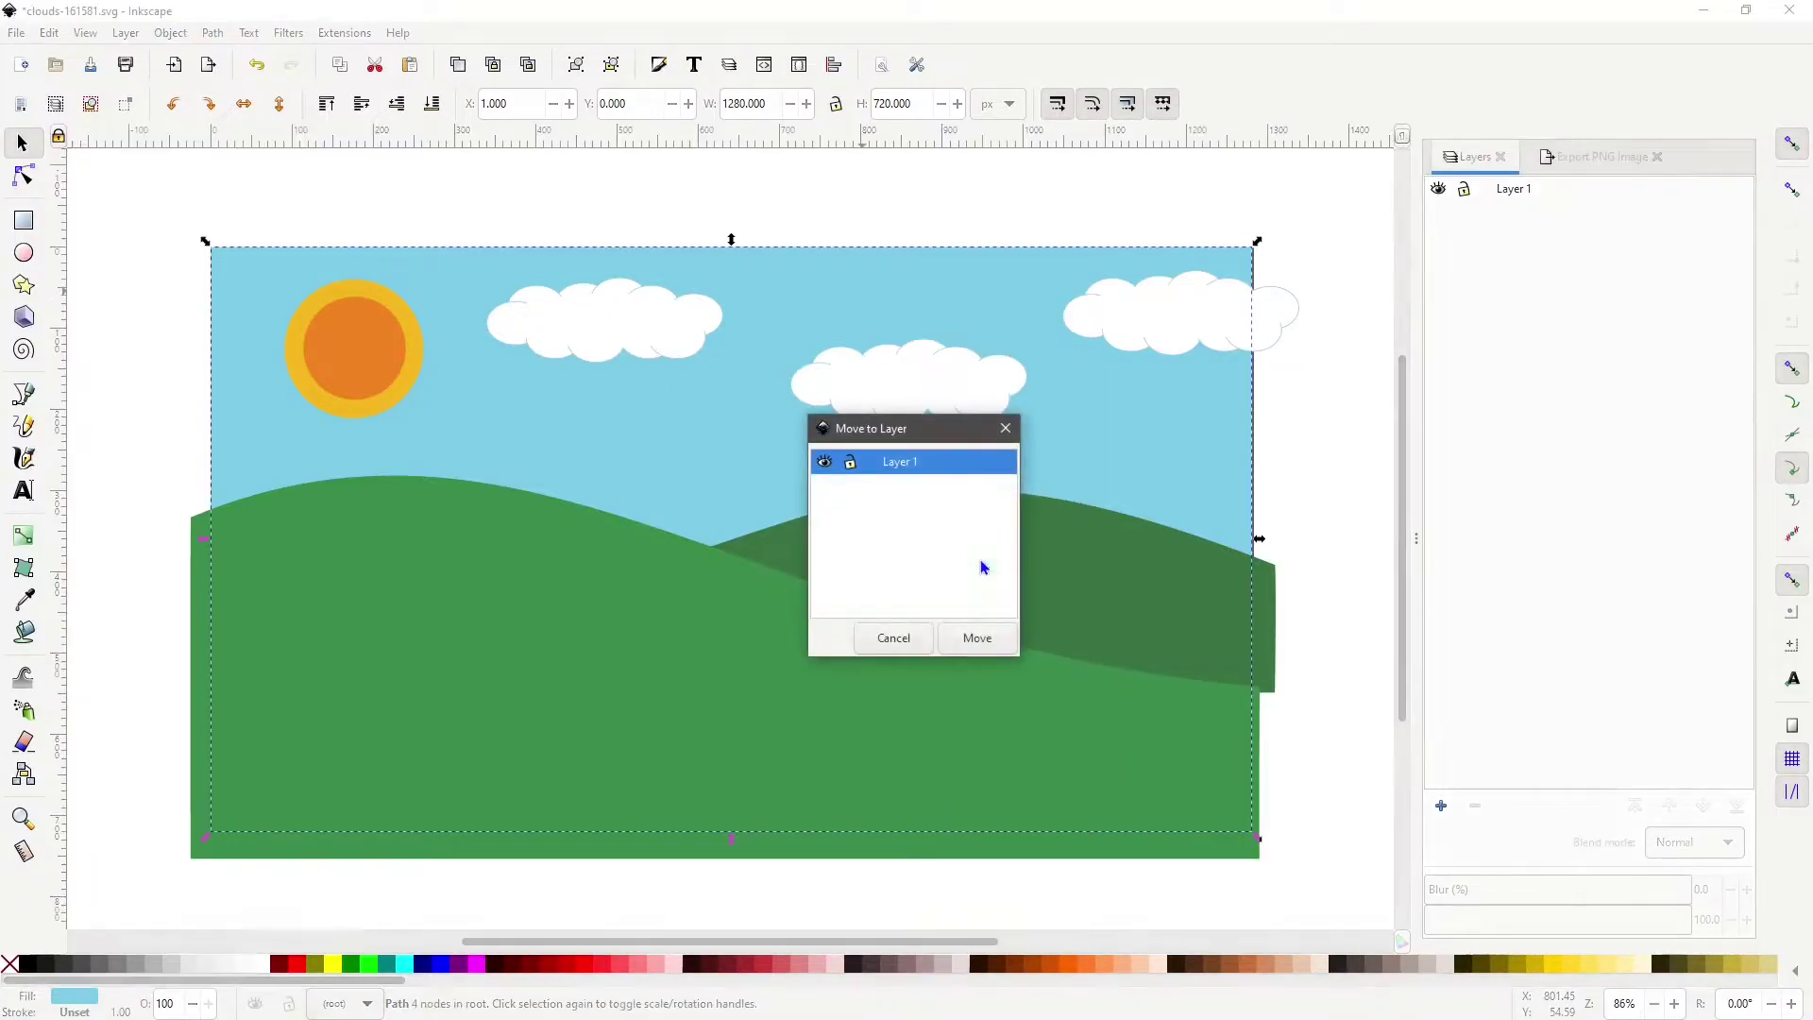
left_click(978, 639)
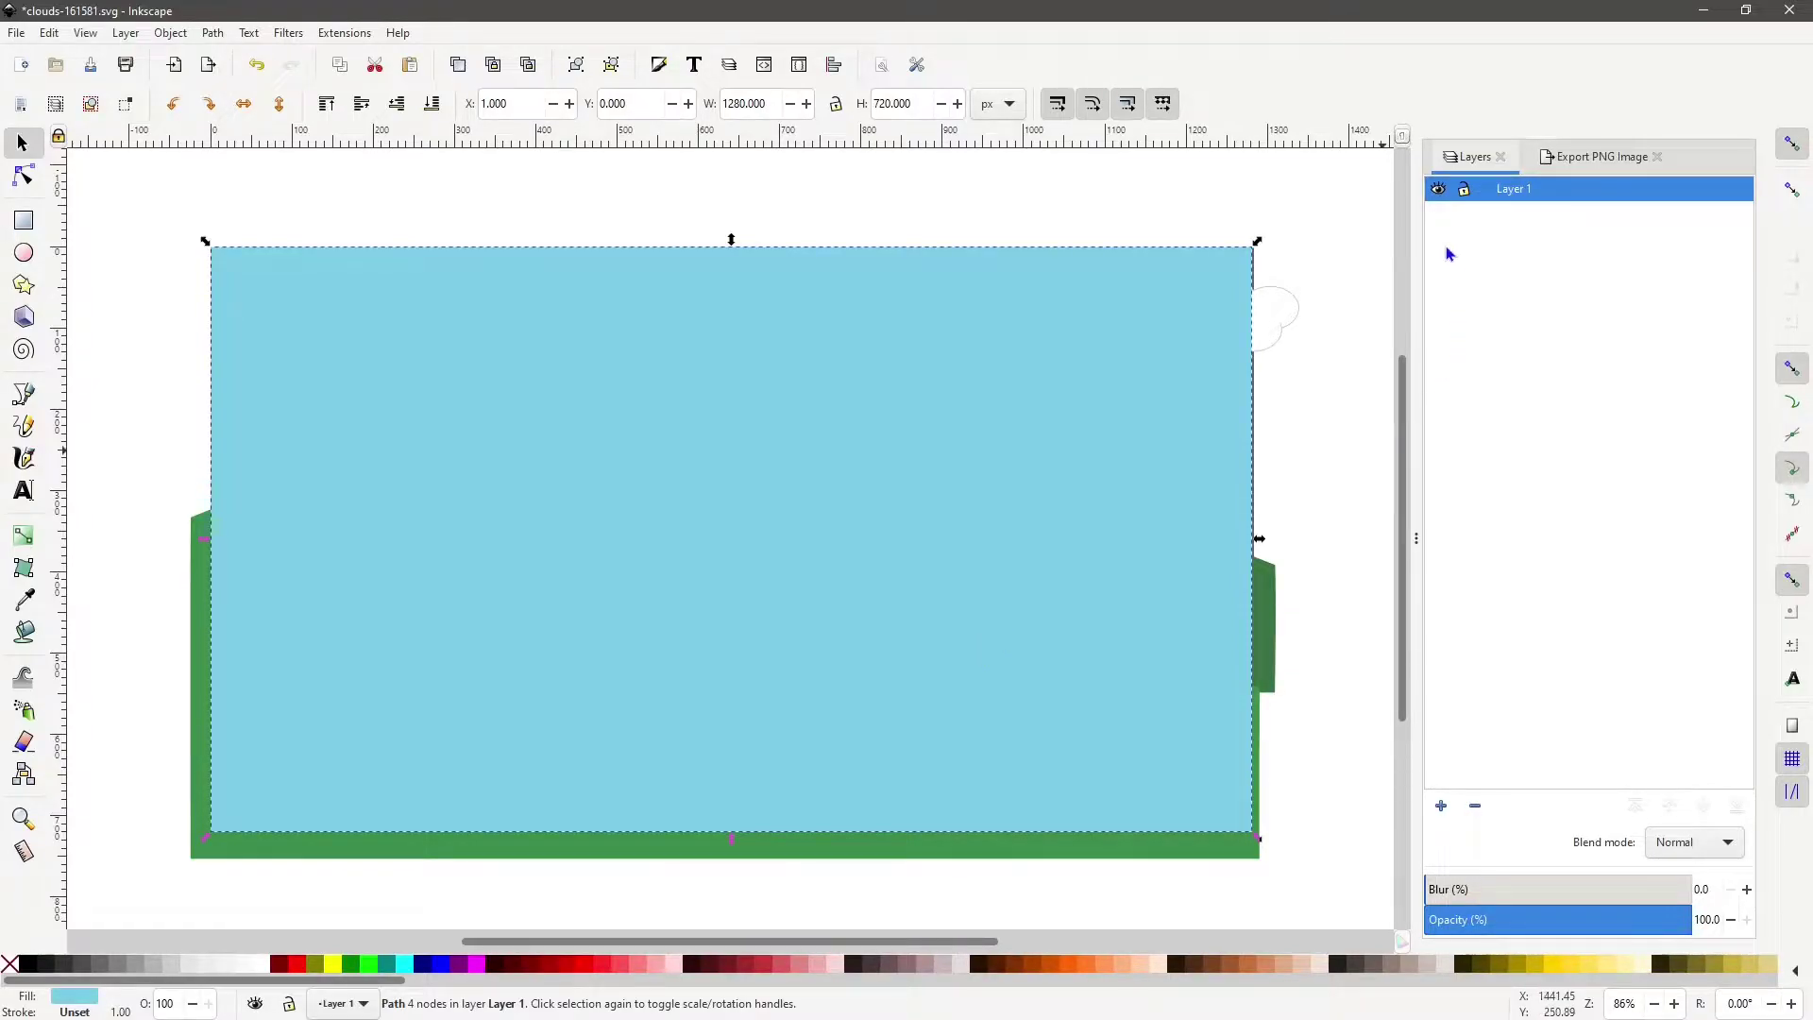
left_click(1439, 192)
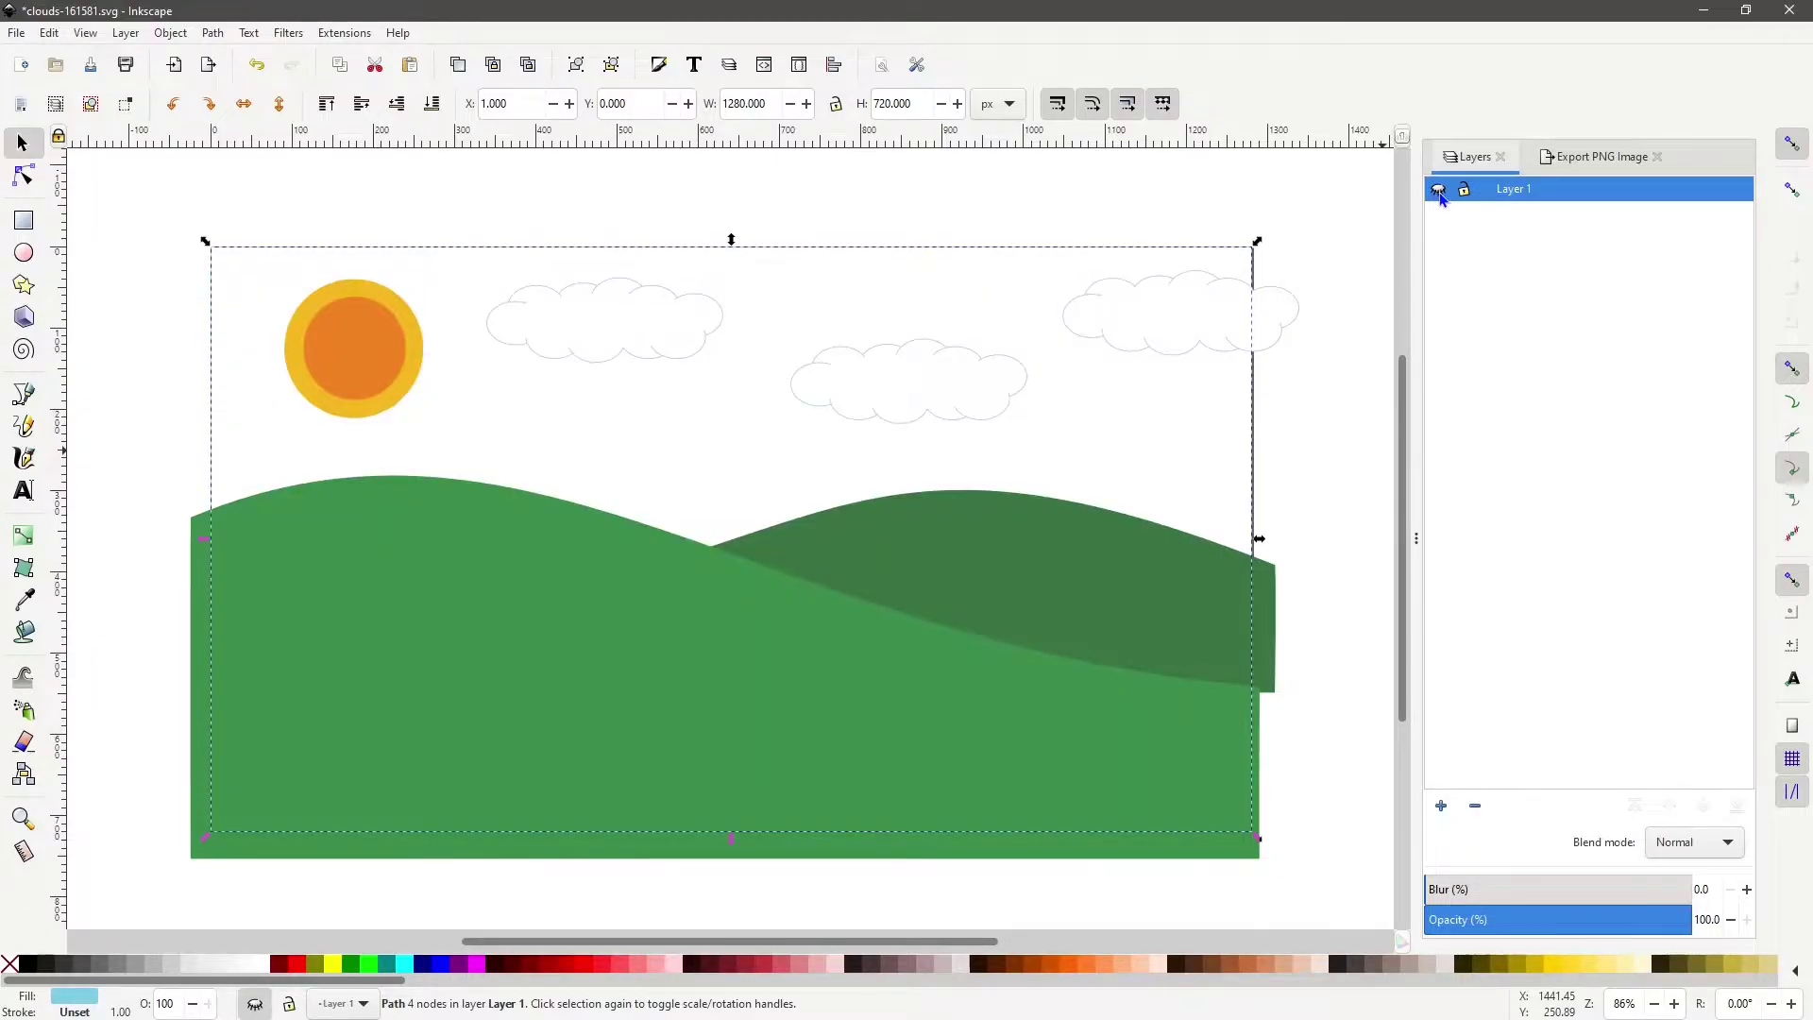
Add a new layer named sun.
left_click(1442, 808)
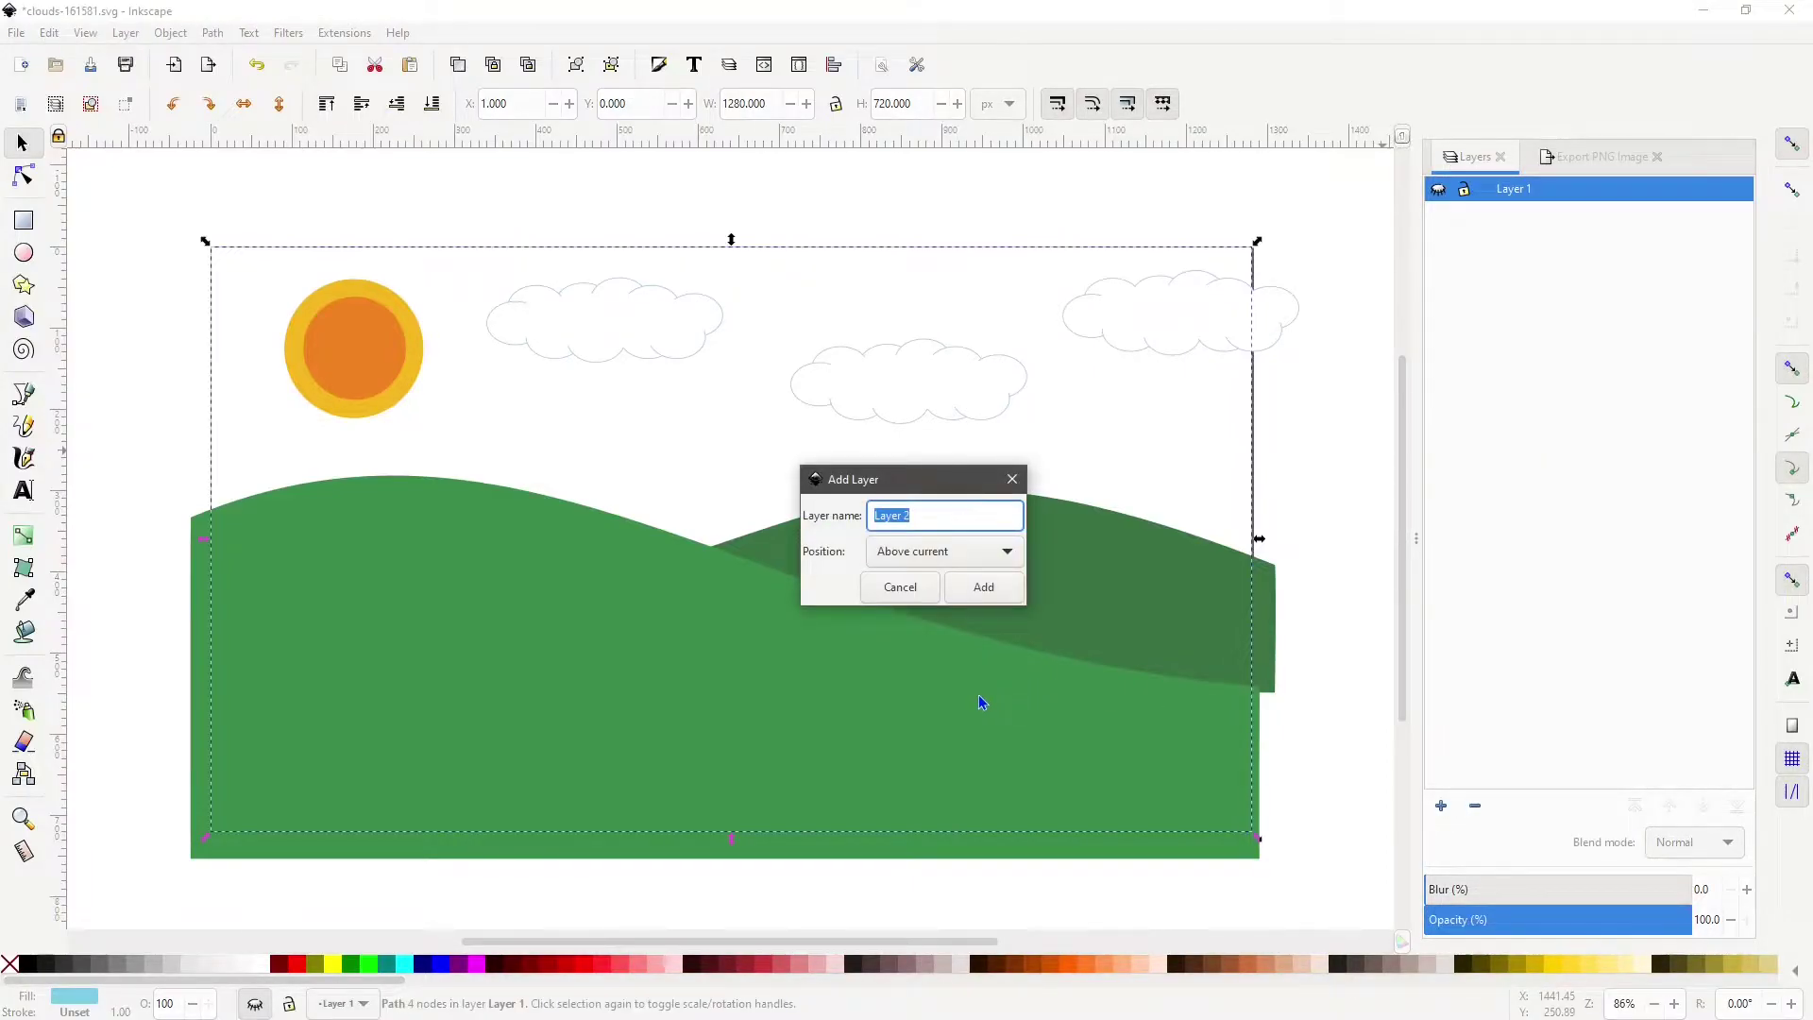
type("sun")
left_click(982, 587)
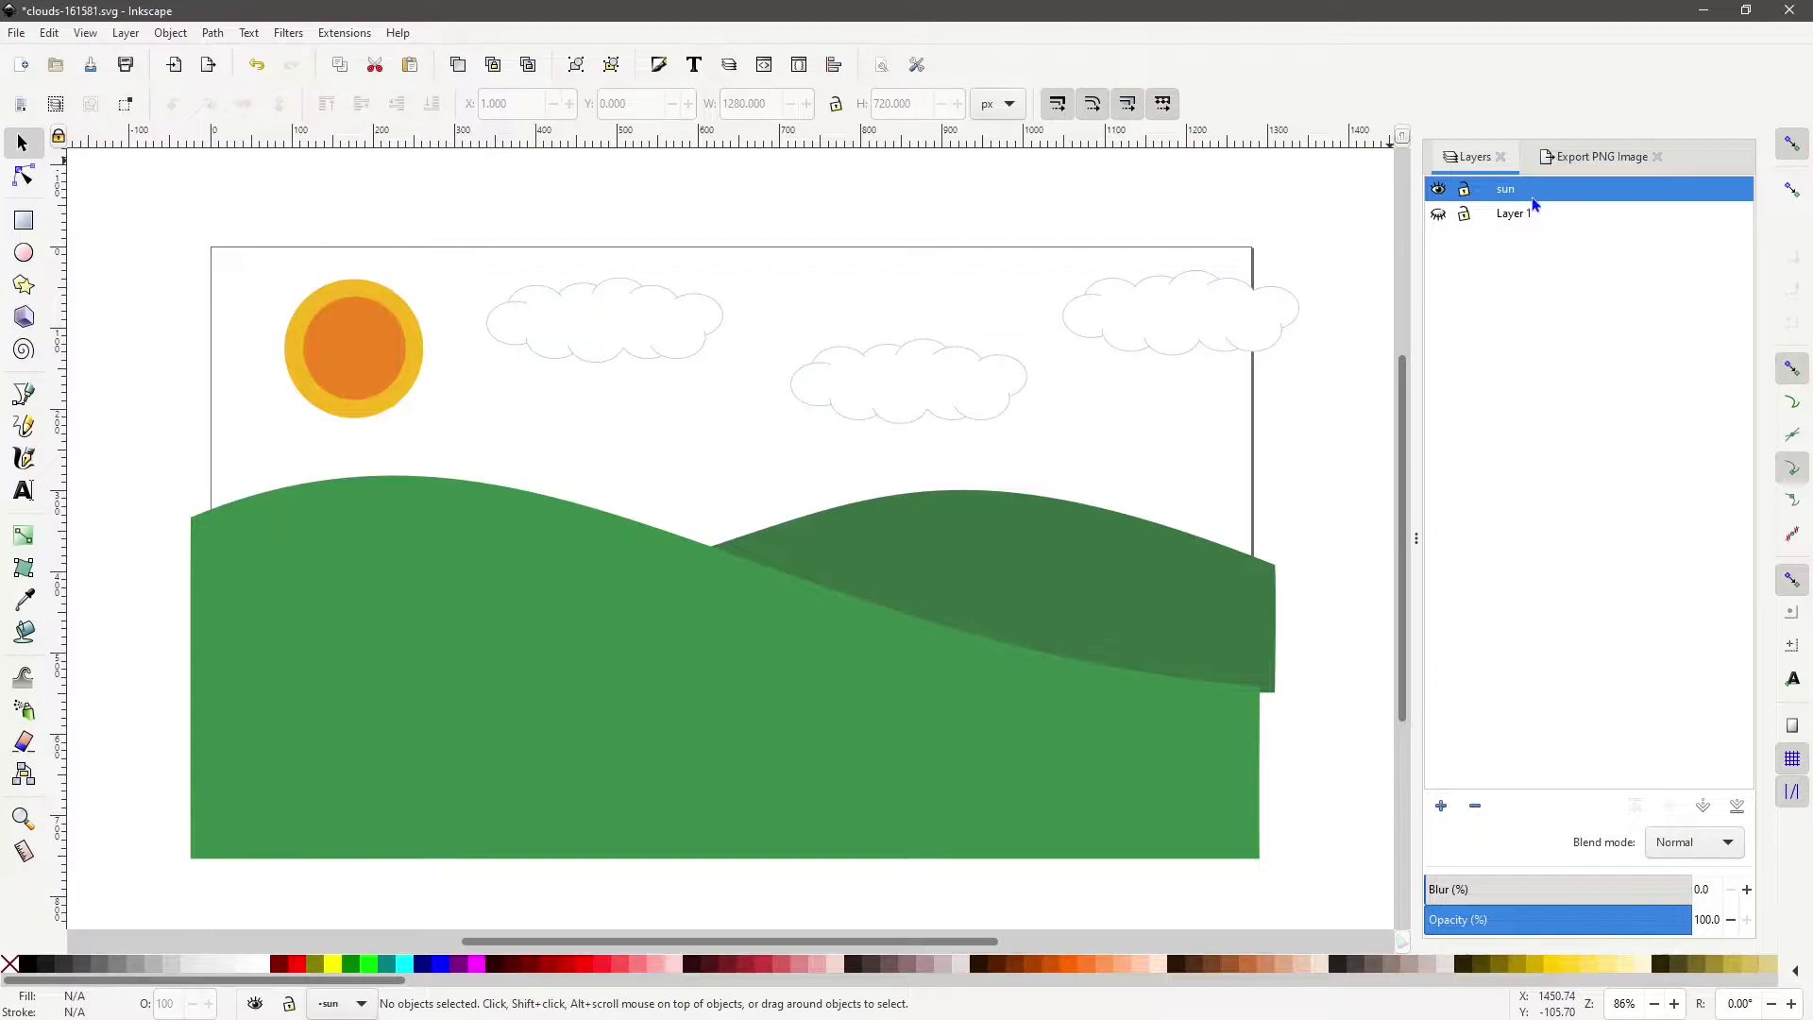
Move both sun circles into the sun layer, hide it, and deselect.
left_click_drag(237, 264, 458, 456)
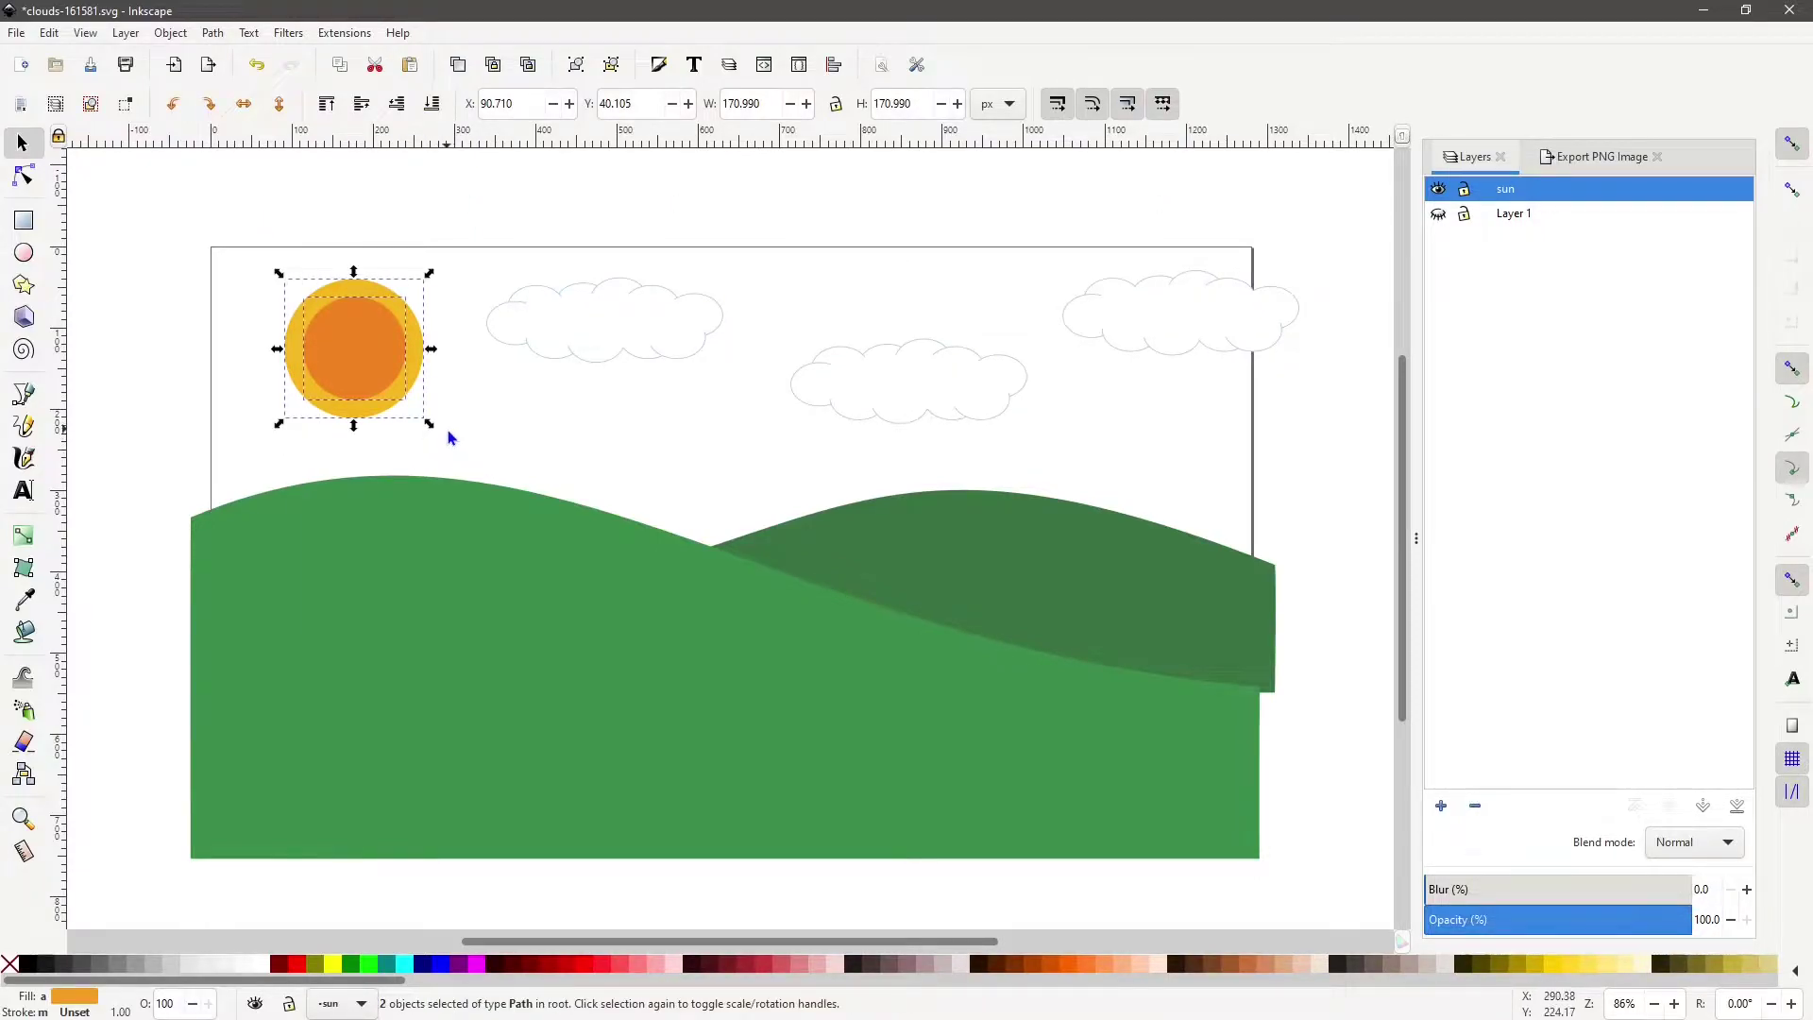
right_click(374, 363)
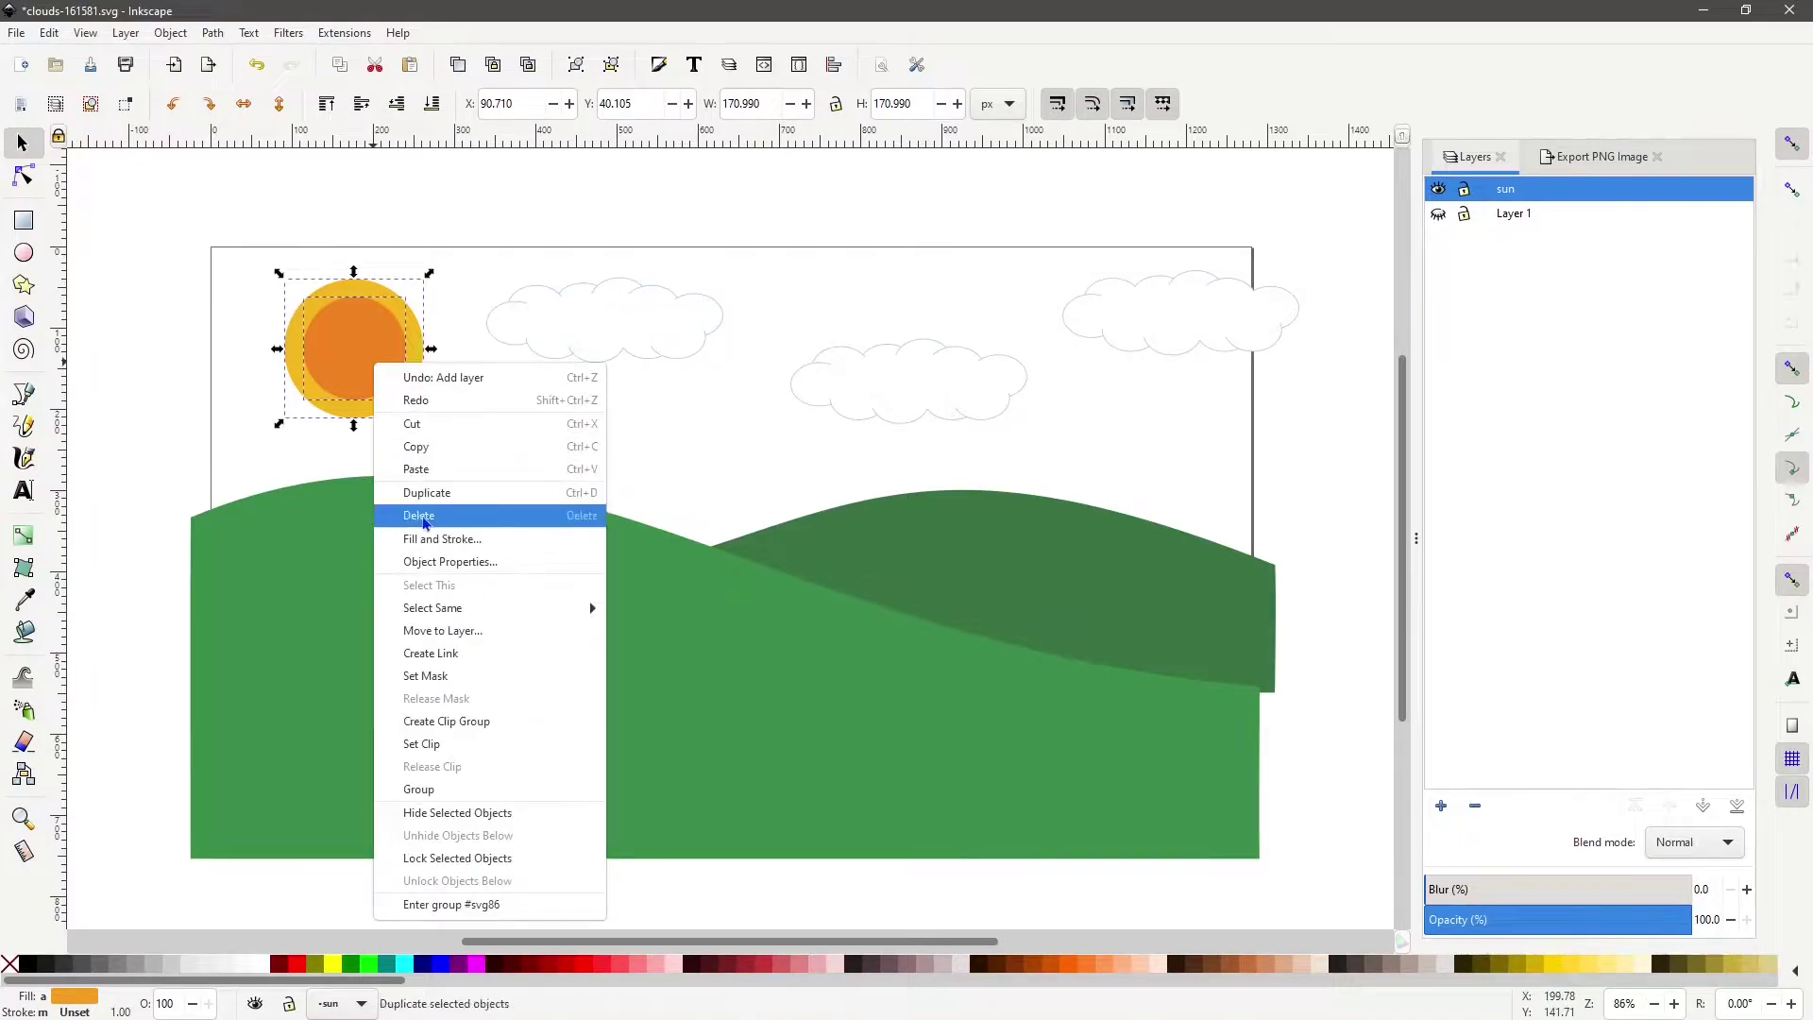
left_click(450, 641)
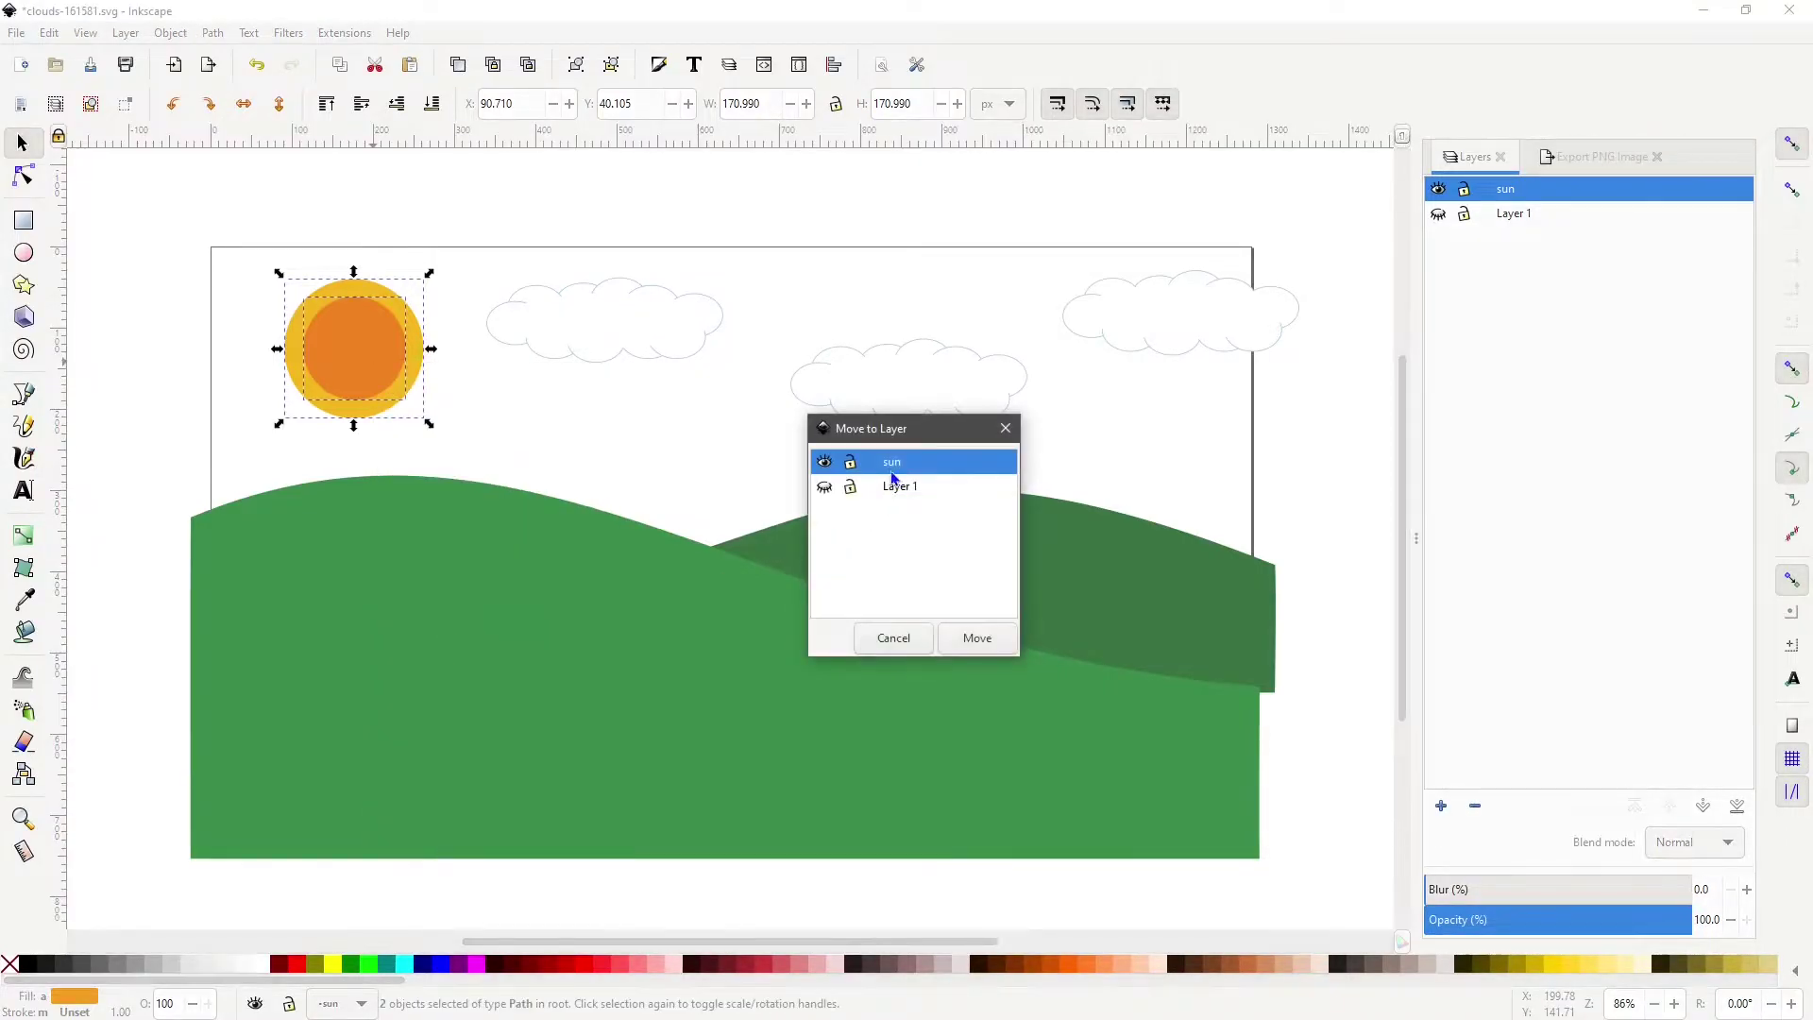
left_click(960, 638)
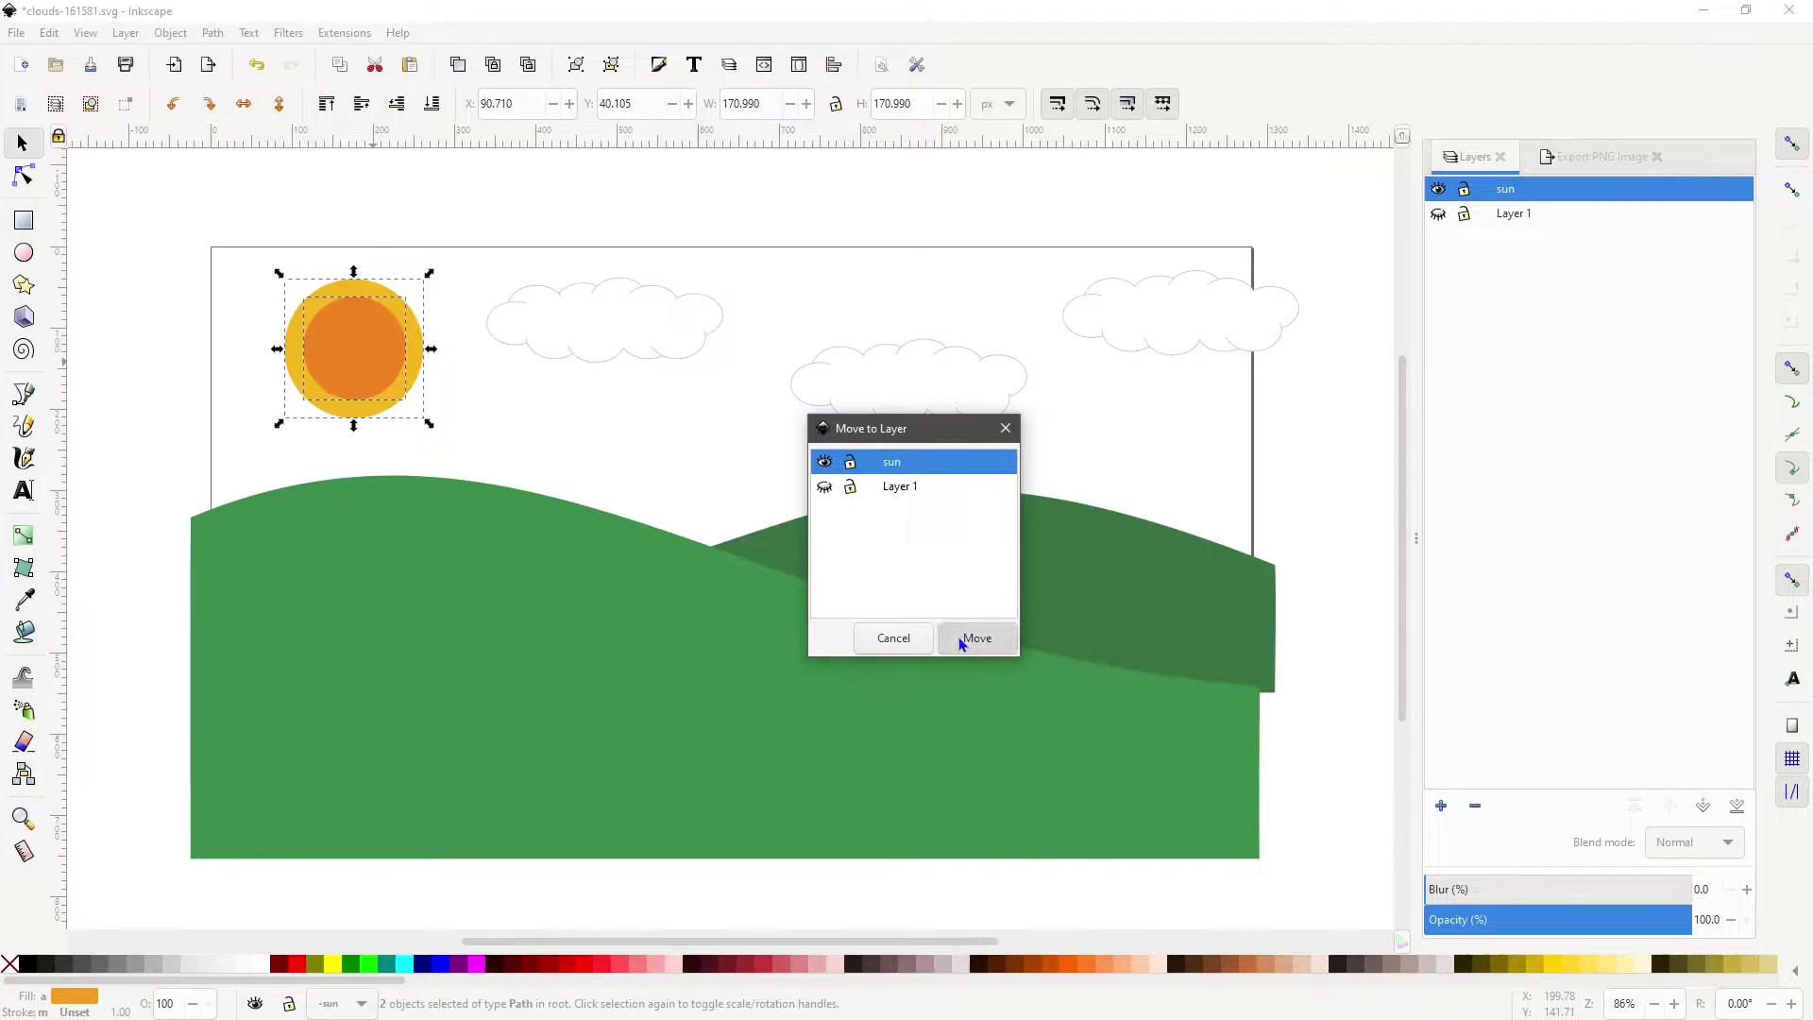
left_click(1439, 192)
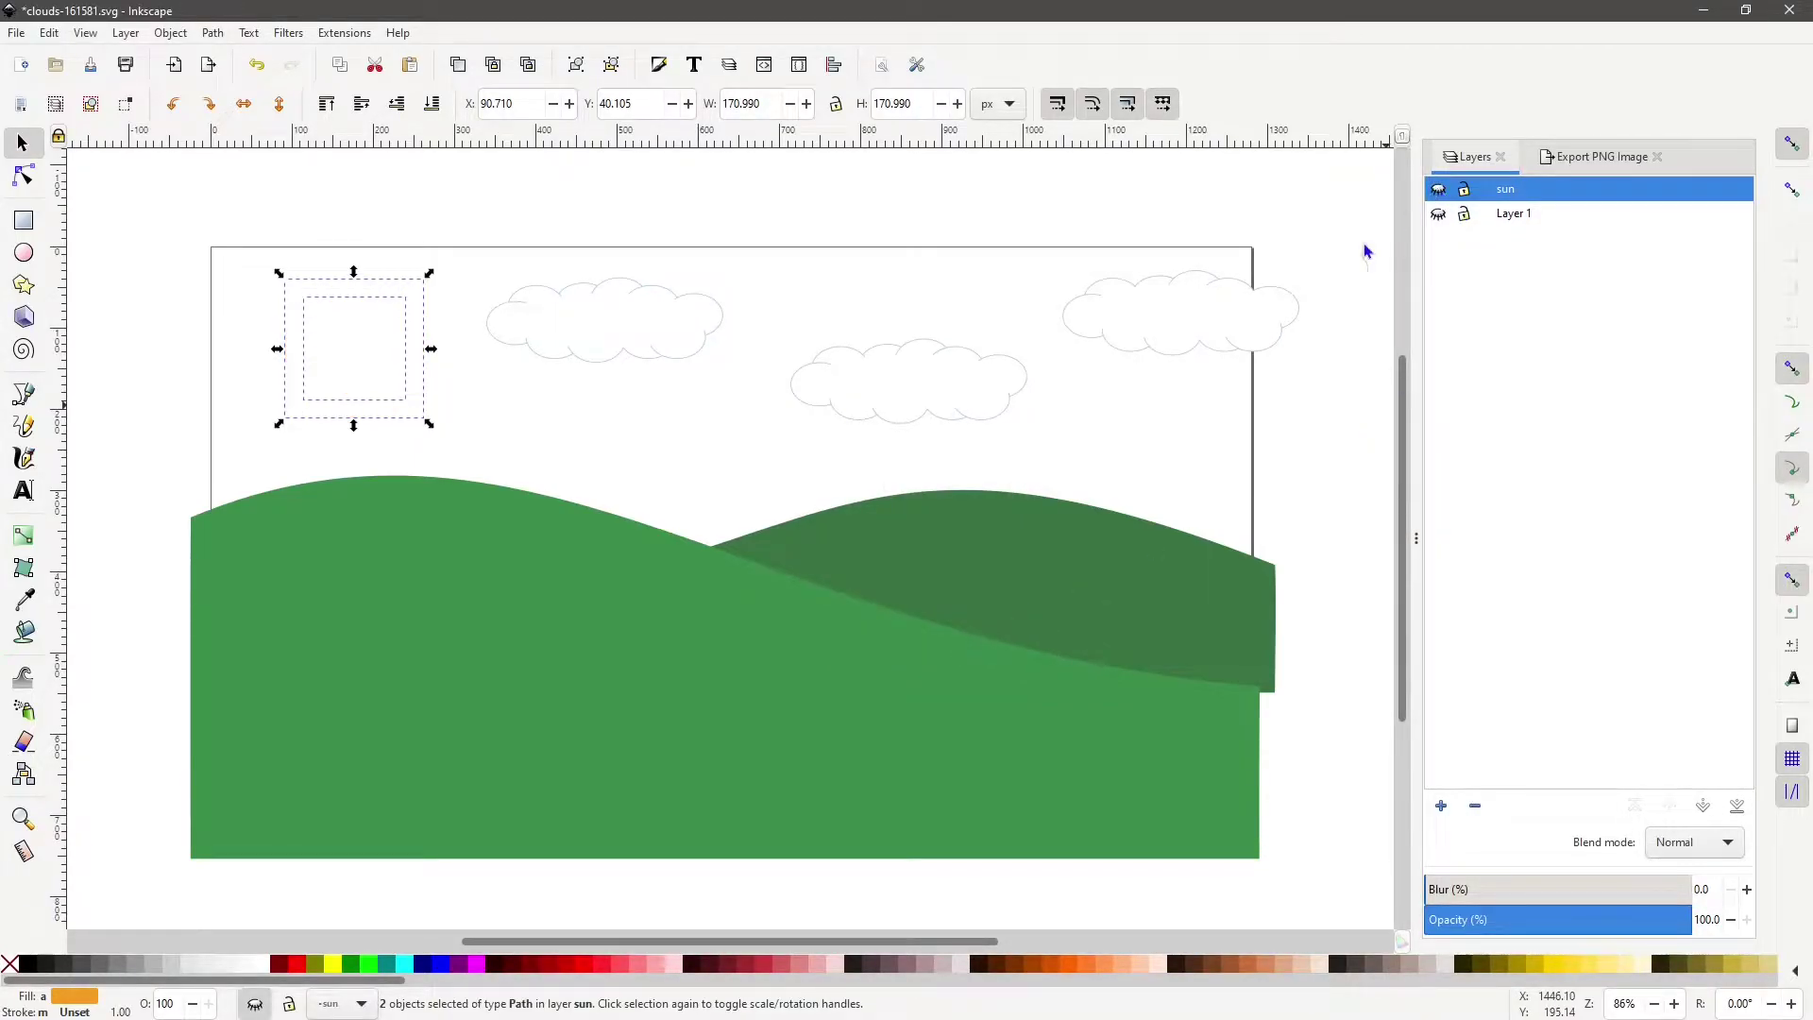
left_click(631, 479)
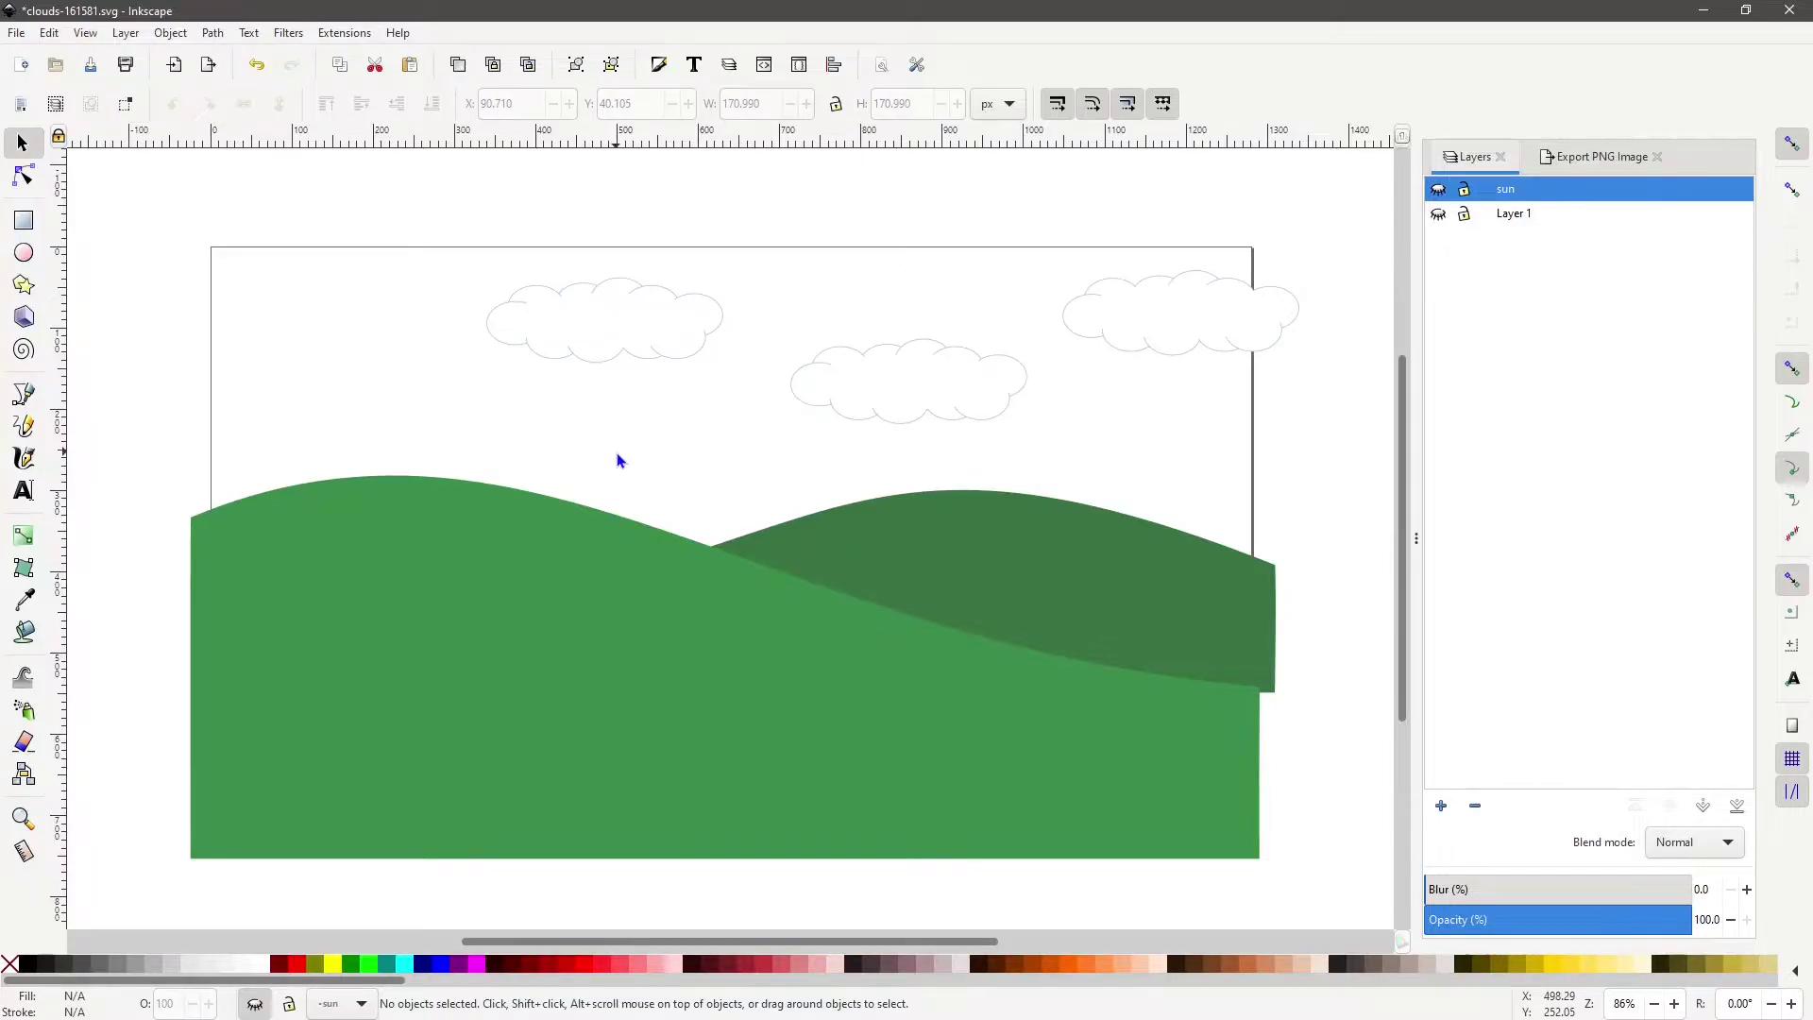
Create a clouds layer, move the cloud group into it, and hide it.
left_click(1442, 807)
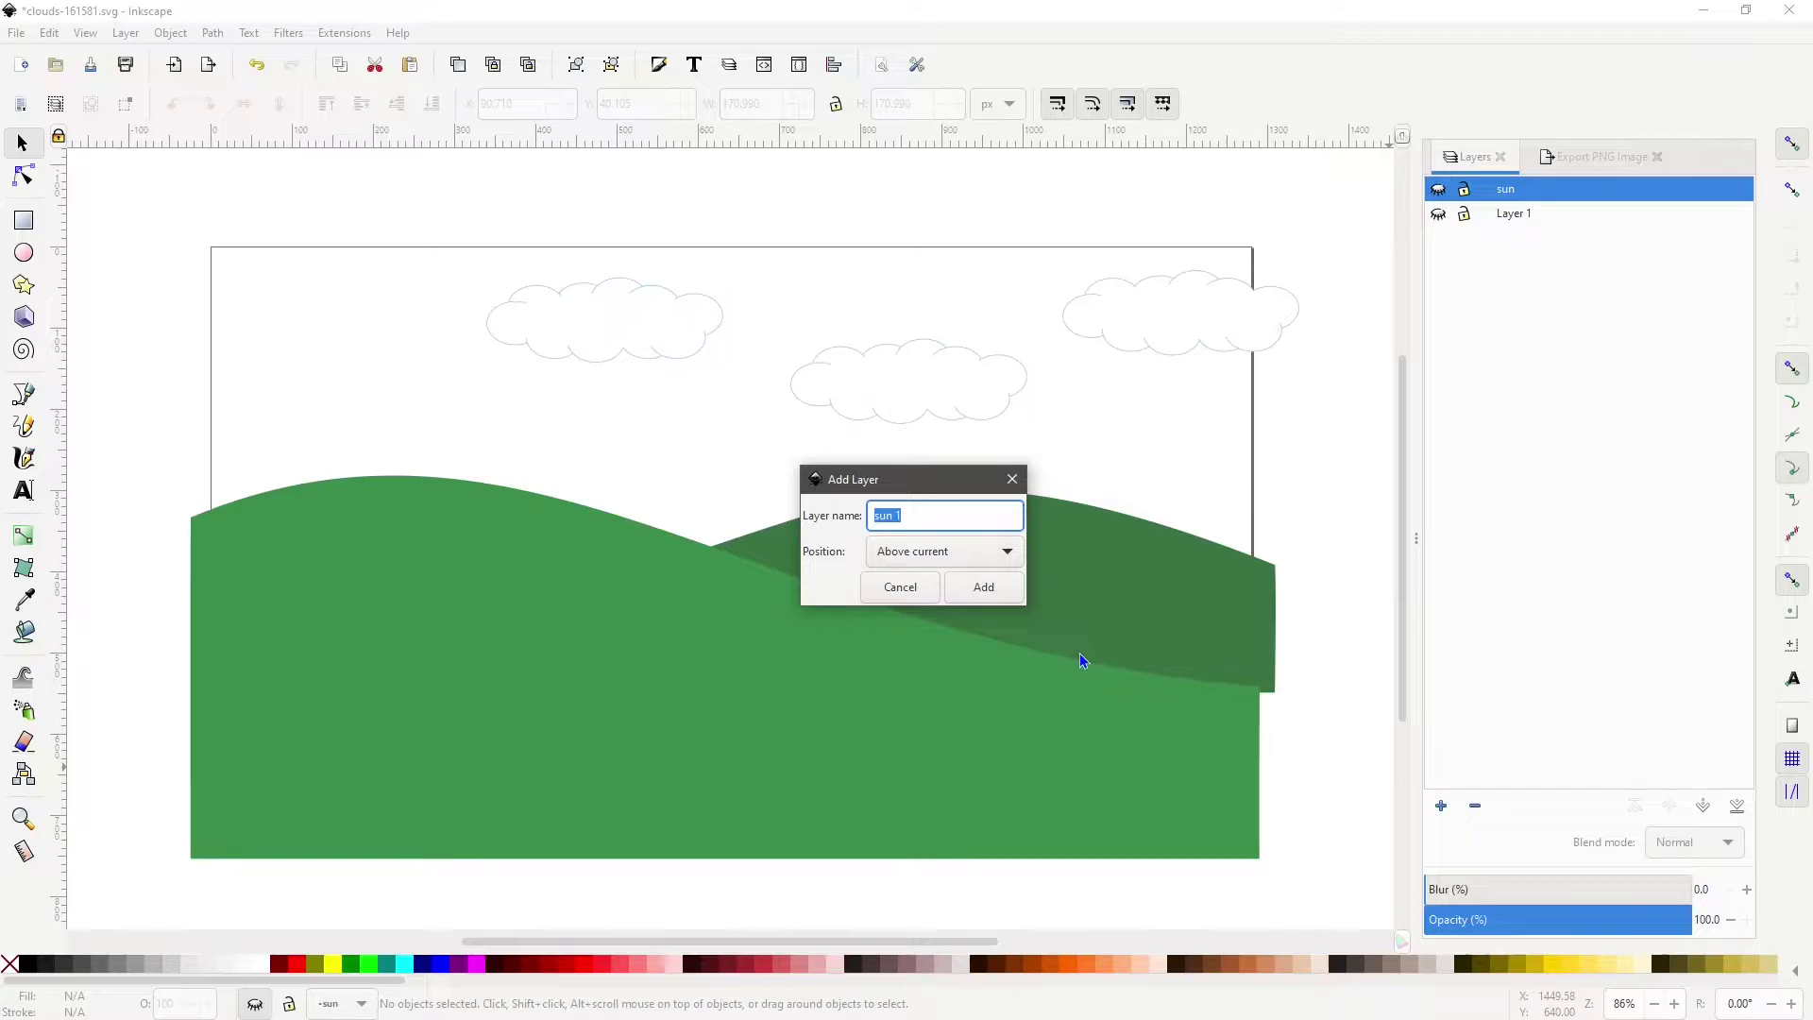
type("clouds")
key("Return")
right_click(625, 342)
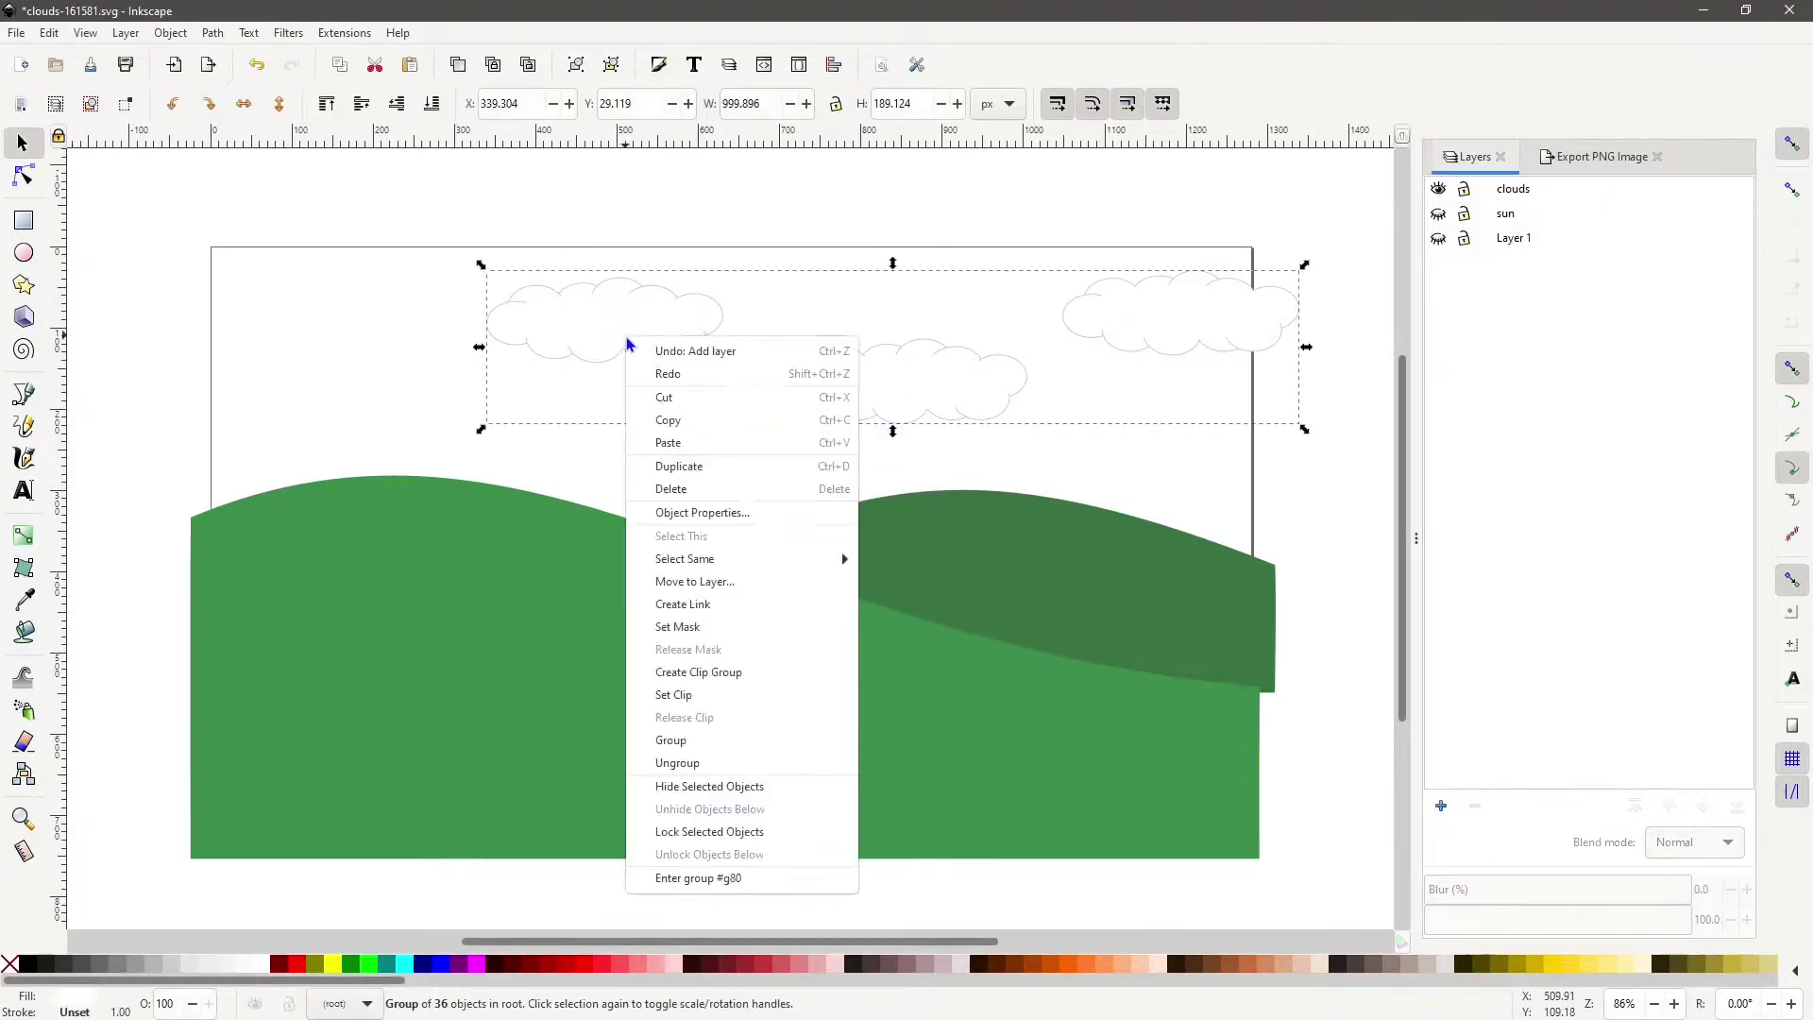
left_click(688, 579)
left_click(983, 637)
left_click(1438, 189)
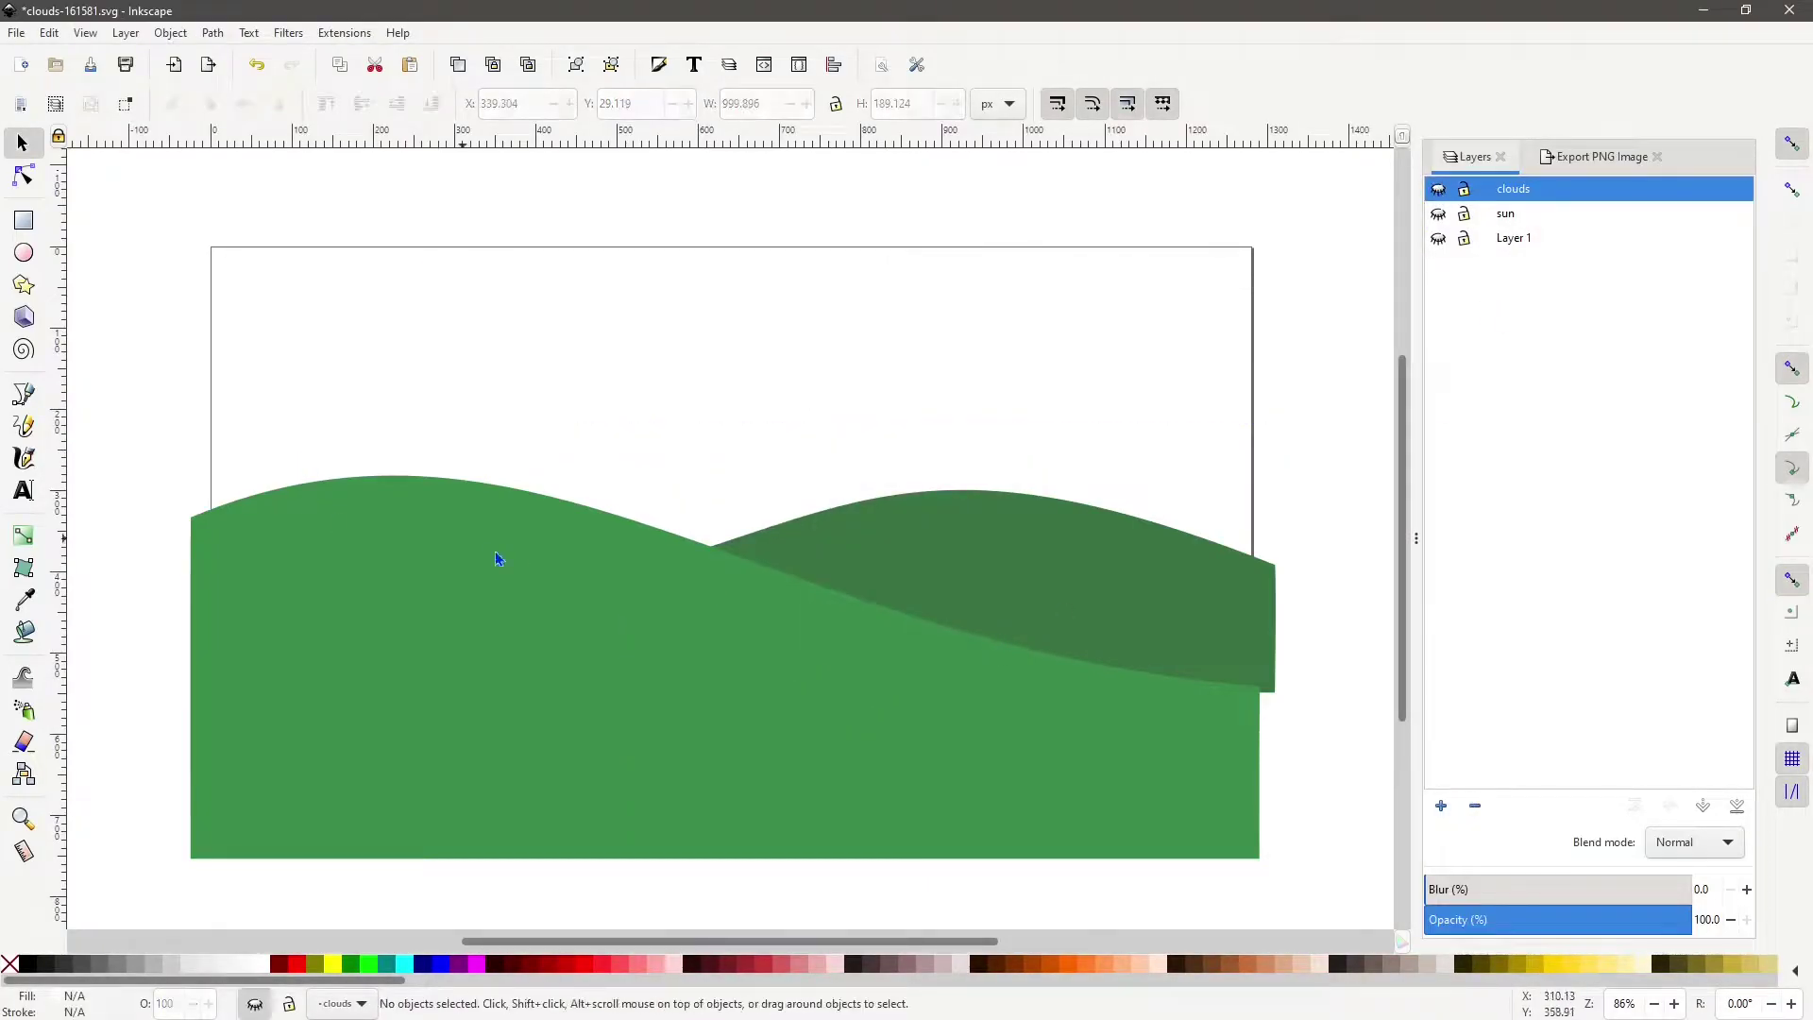
Create a 'grass forground' layer, move the front hill into it, and hide it.
left_click(1441, 805)
type("grass forground")
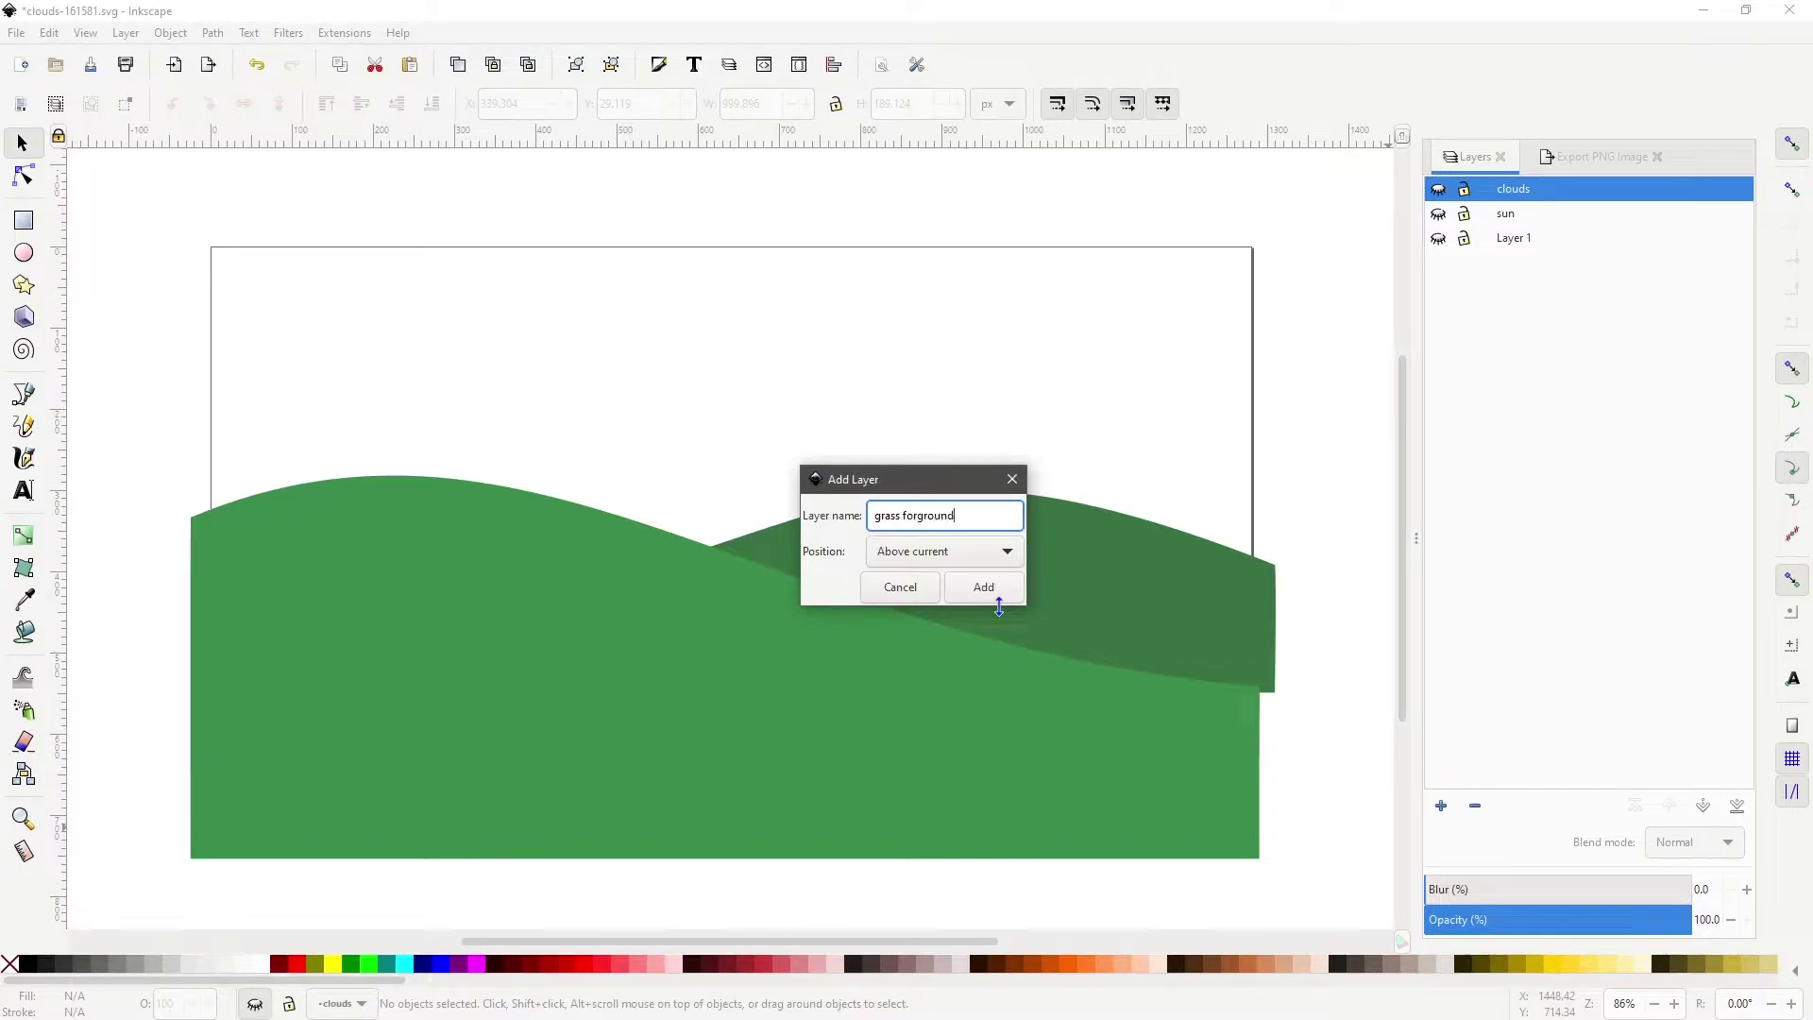
left_click(983, 586)
right_click(595, 669)
left_click(661, 299)
left_click(977, 638)
left_click(1438, 189)
Create a 'grass midground' layer and move the second hill into it.
left_click(1441, 806)
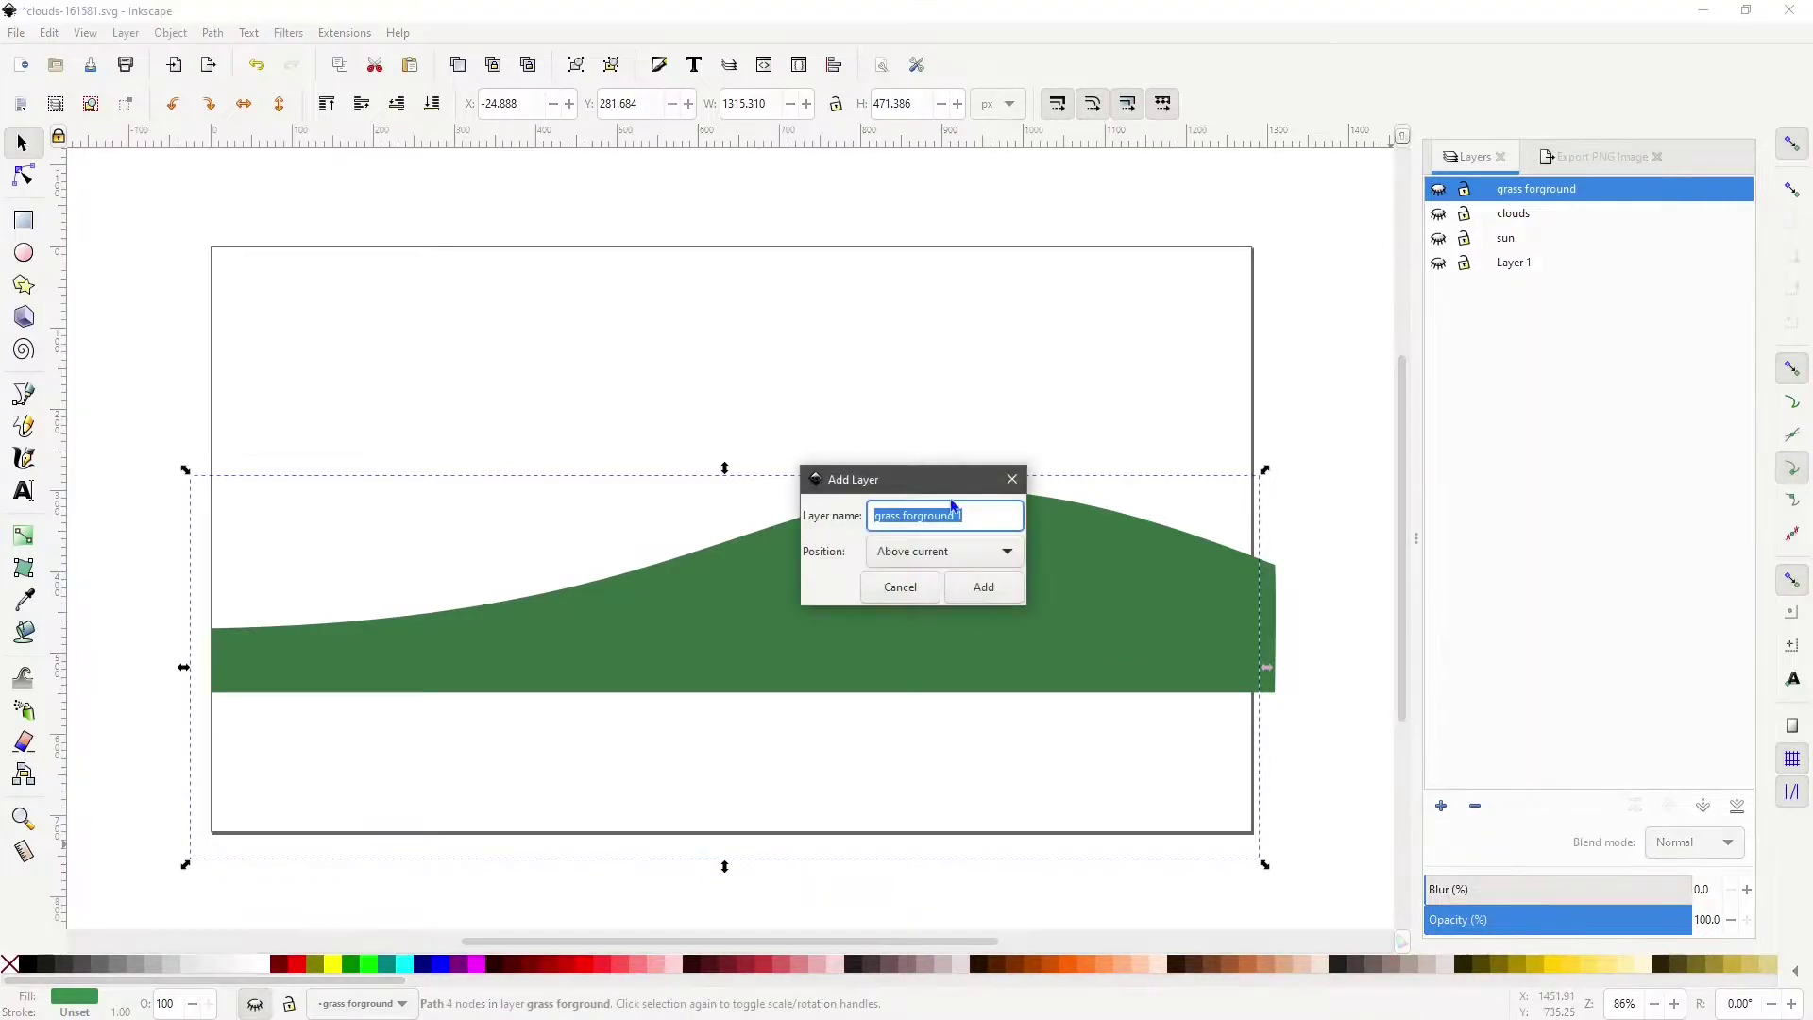
left_click_drag(902, 515, 1006, 515)
type("midground")
left_click(983, 586)
right_click(903, 615)
left_click(953, 346)
left_click(977, 645)
Make the grass forground, clouds, sun and Layer 1 layers visible again.
left_click(1438, 213)
left_click(1438, 238)
left_click(1438, 263)
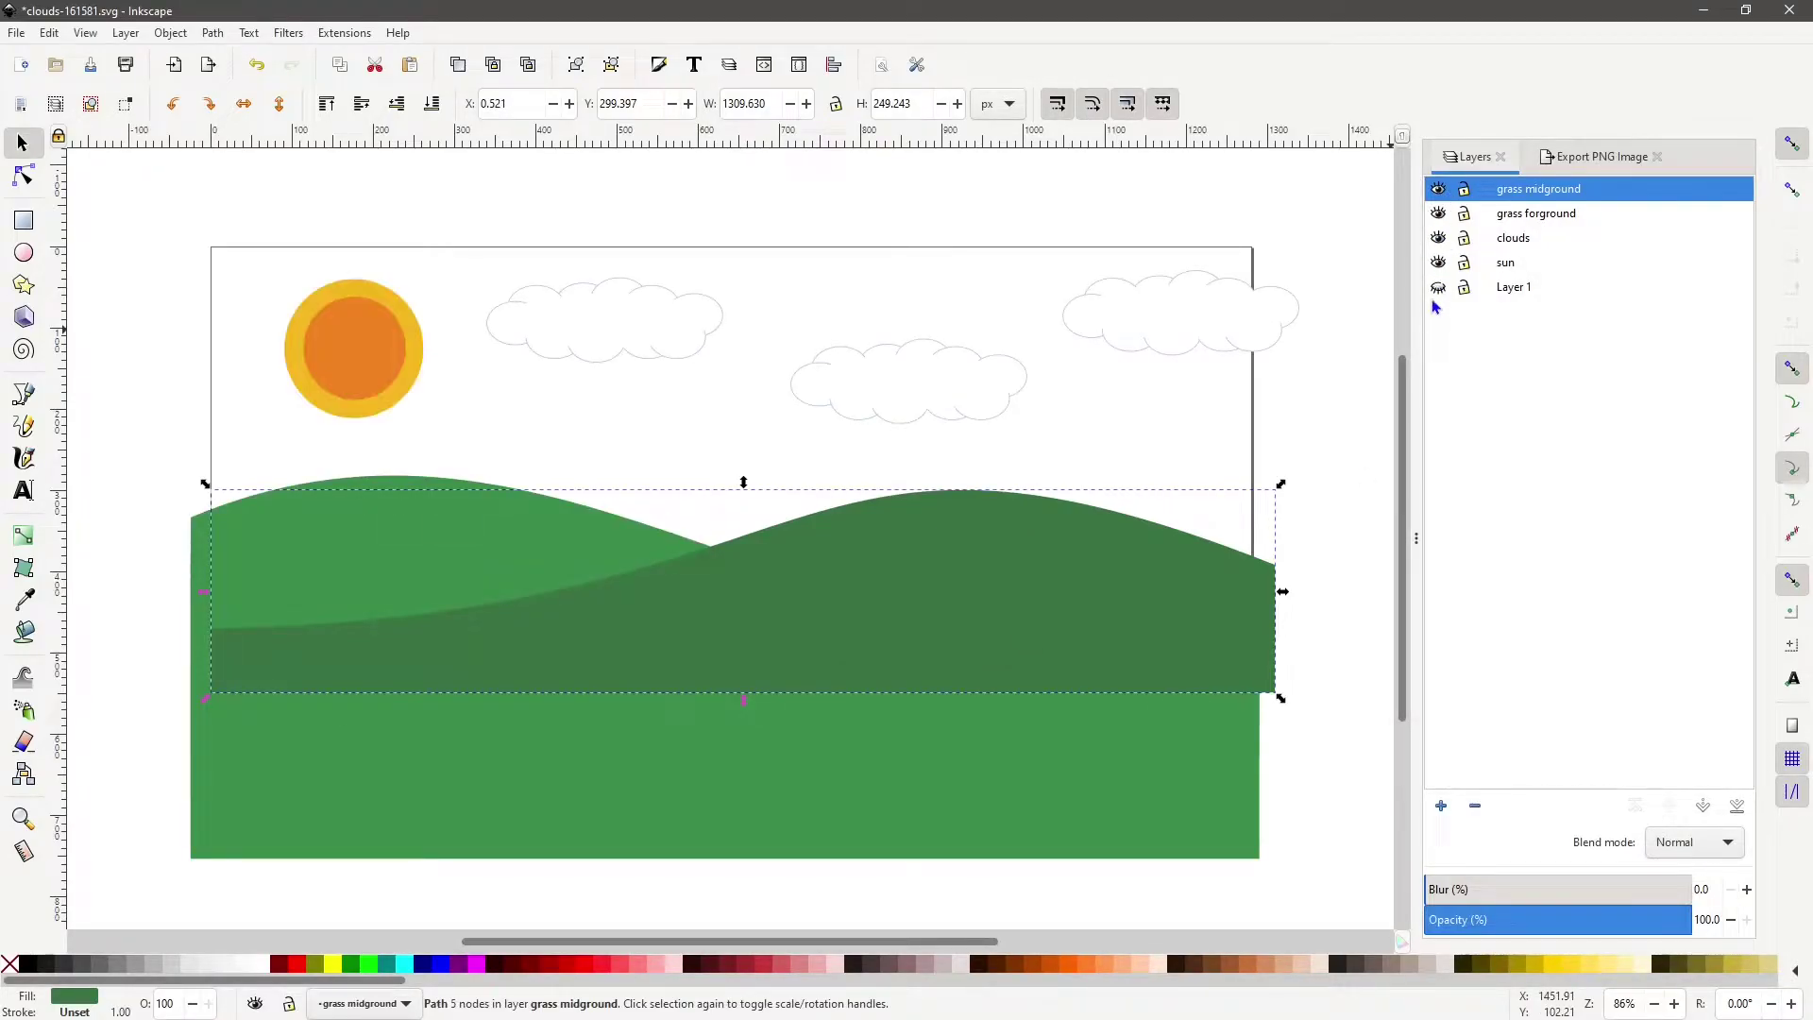
left_click(1437, 287)
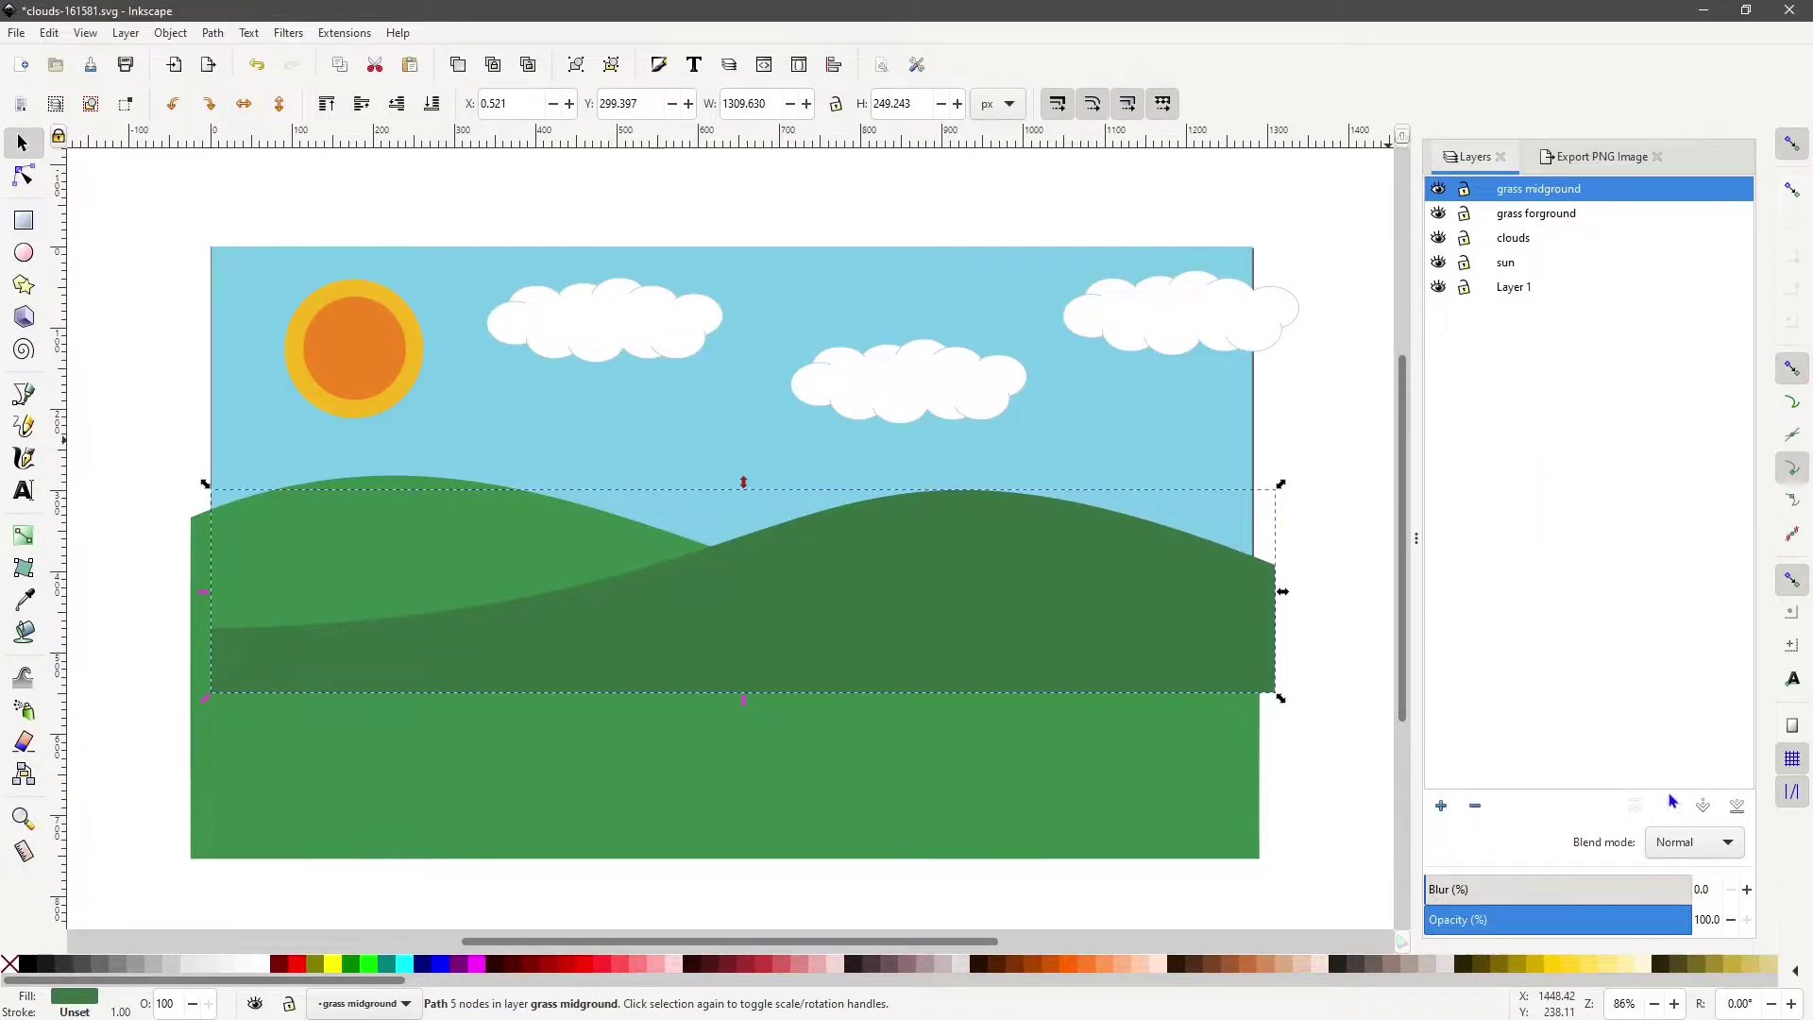
Lower grass midground beneath grass forground and rename Layer 1 to 'blue sky'.
left_click(1705, 807)
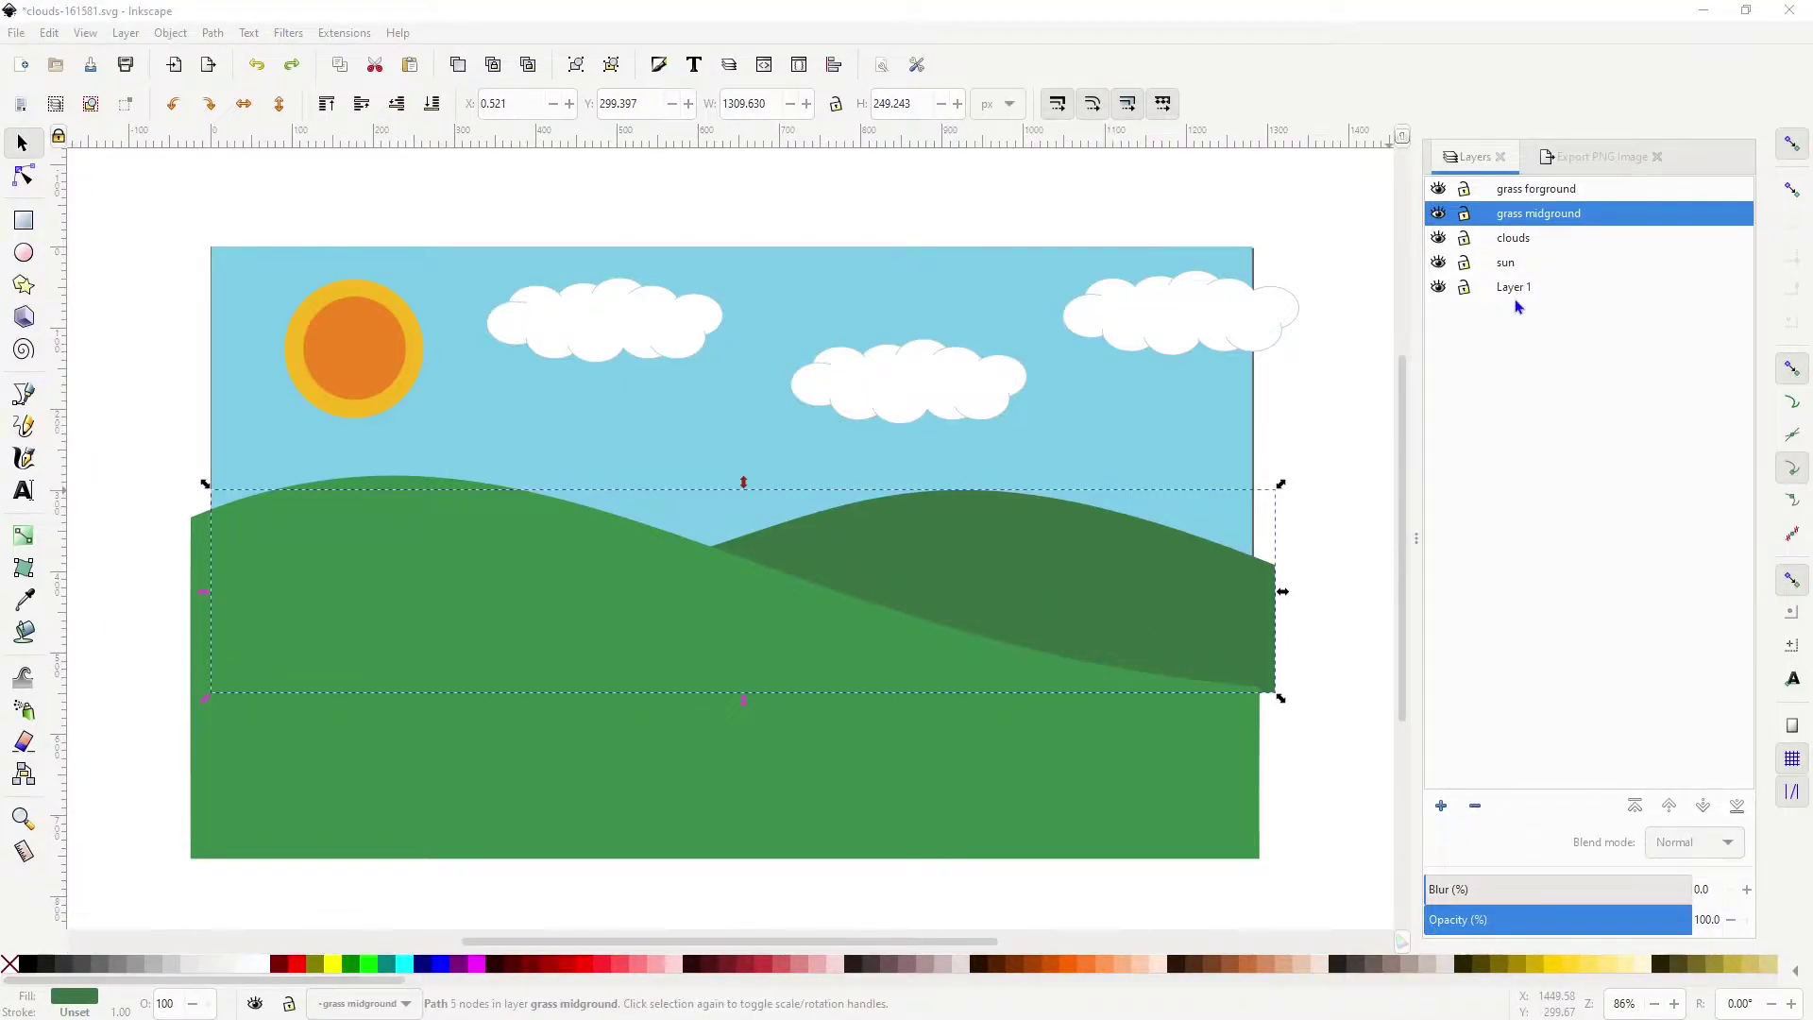
left_click(1511, 292)
left_click(1512, 289)
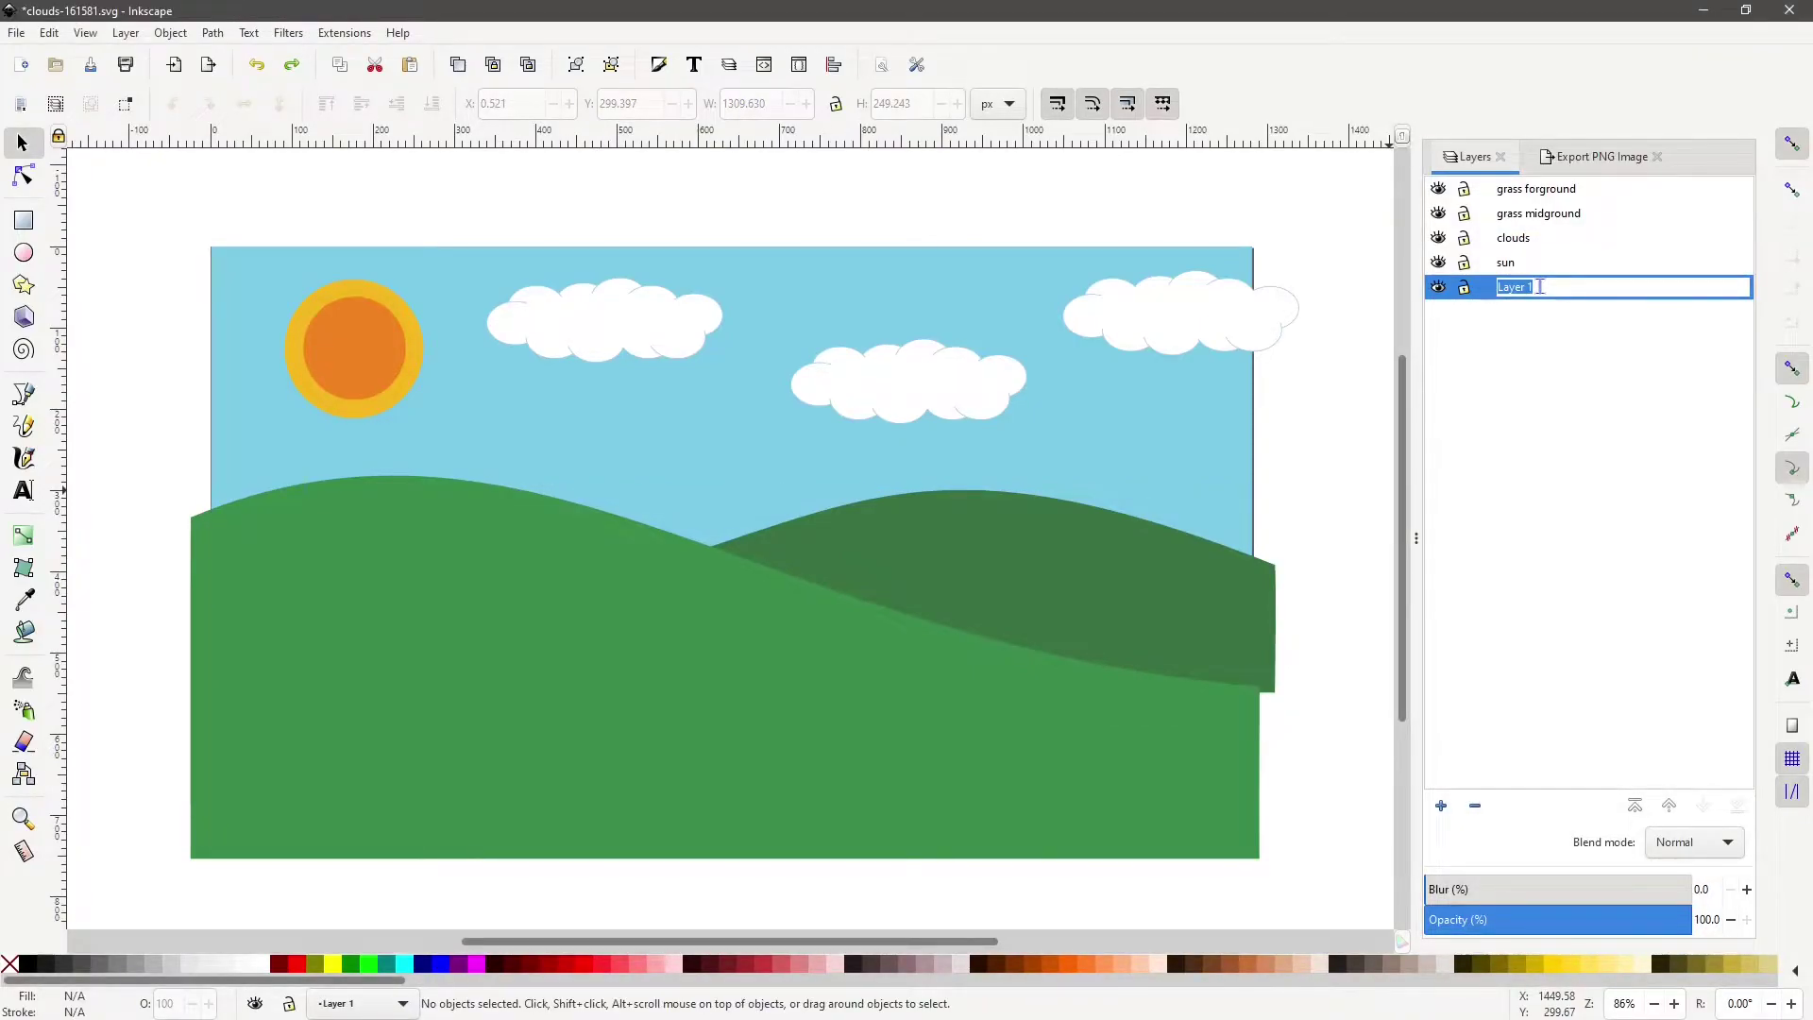
type("blue sky")
key("Return")
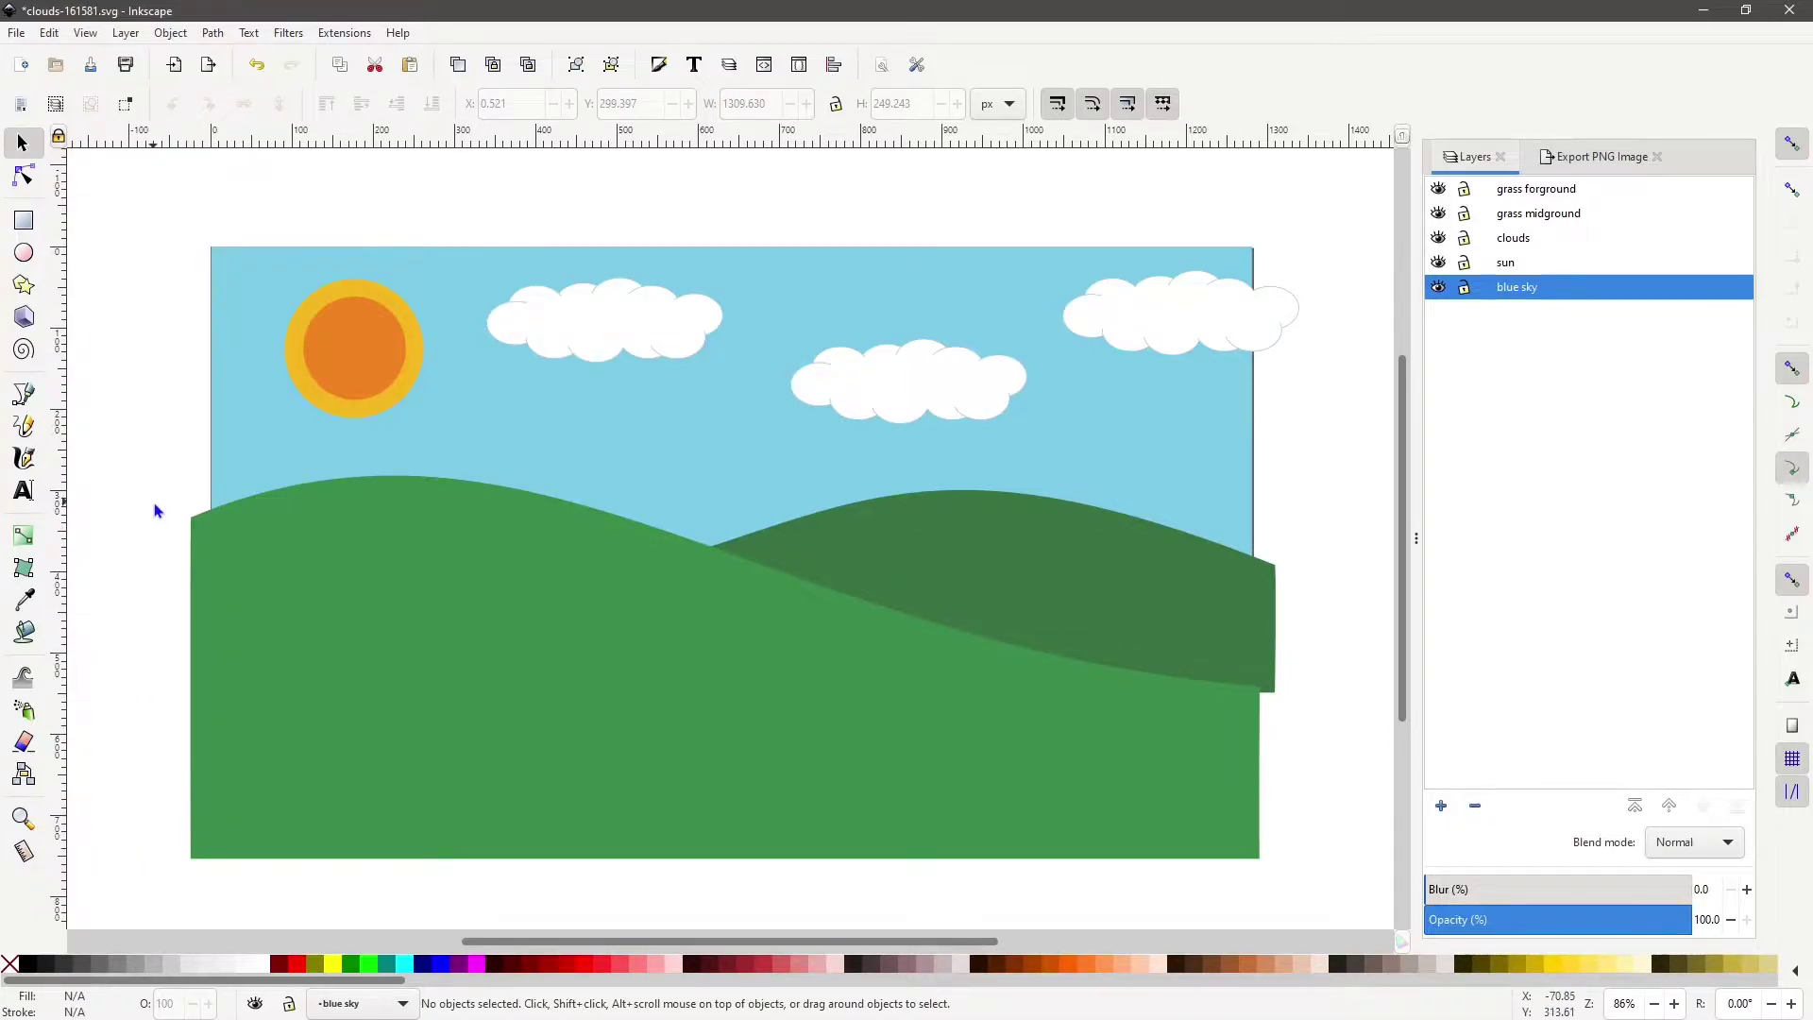
Narrow both hills to the page width and move the dark midground hill down about 28 px.
left_click(1093, 575)
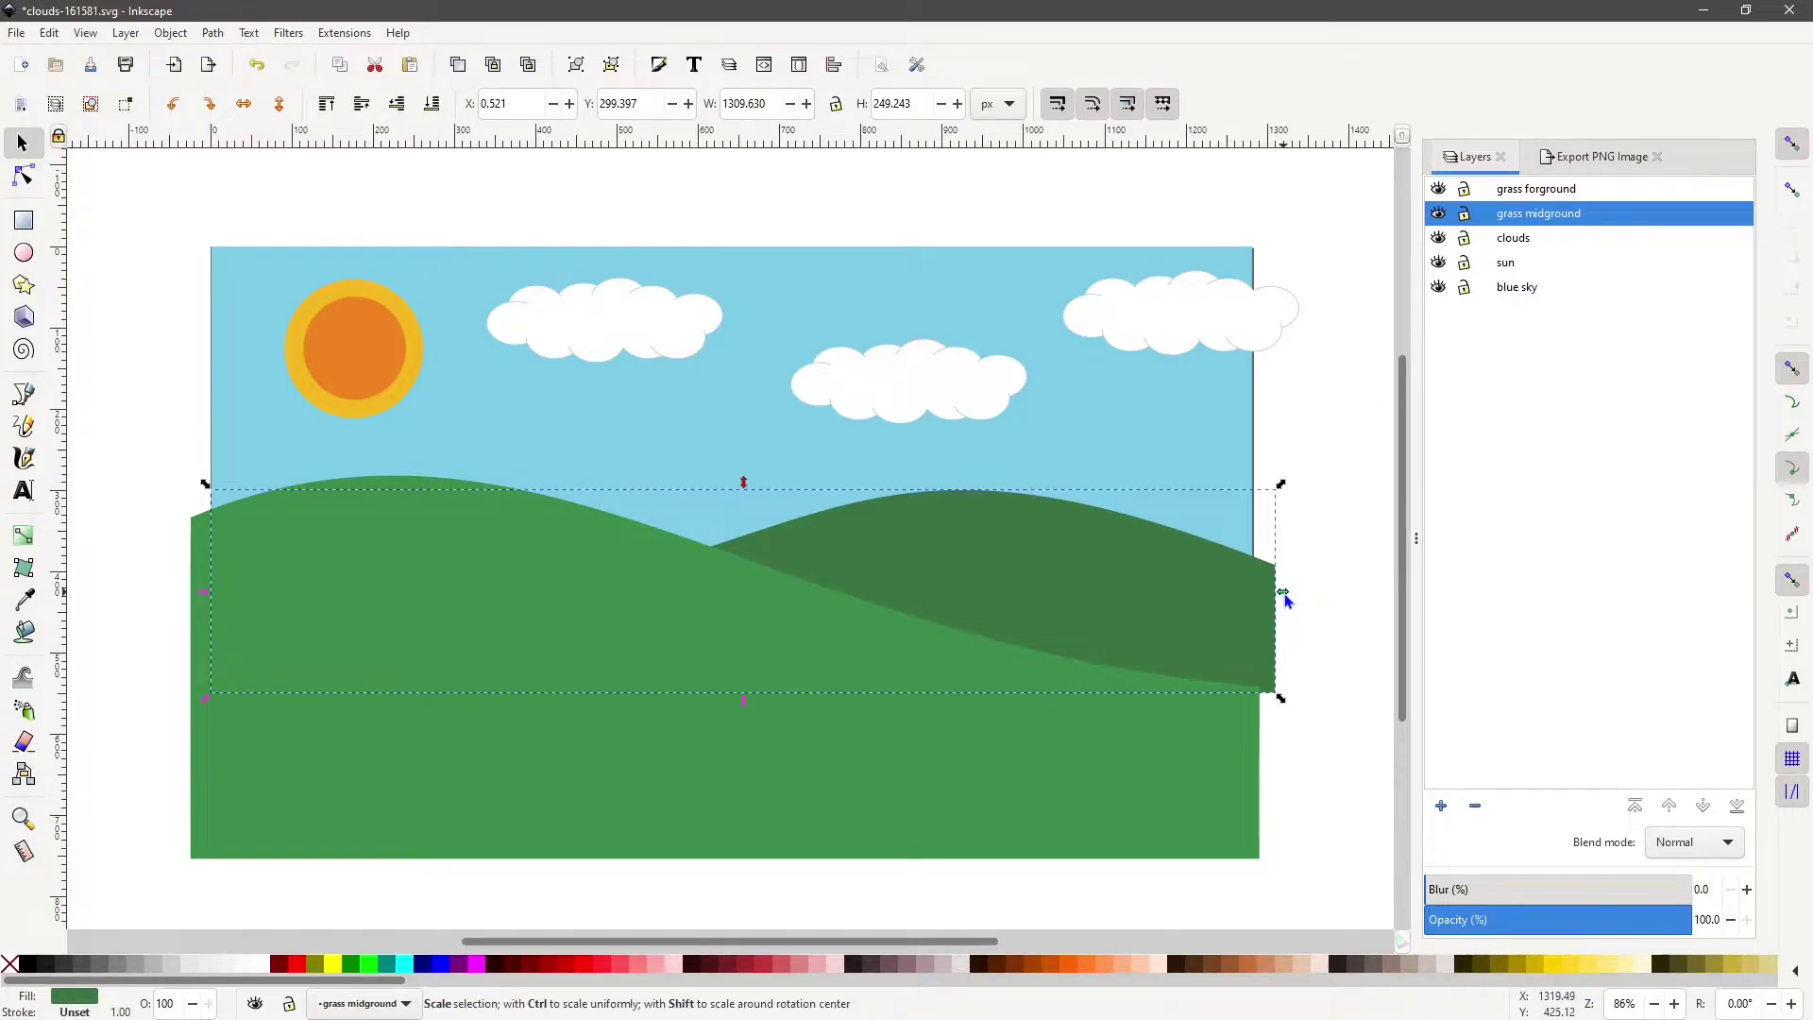
left_click_drag(1282, 592, 1266, 597)
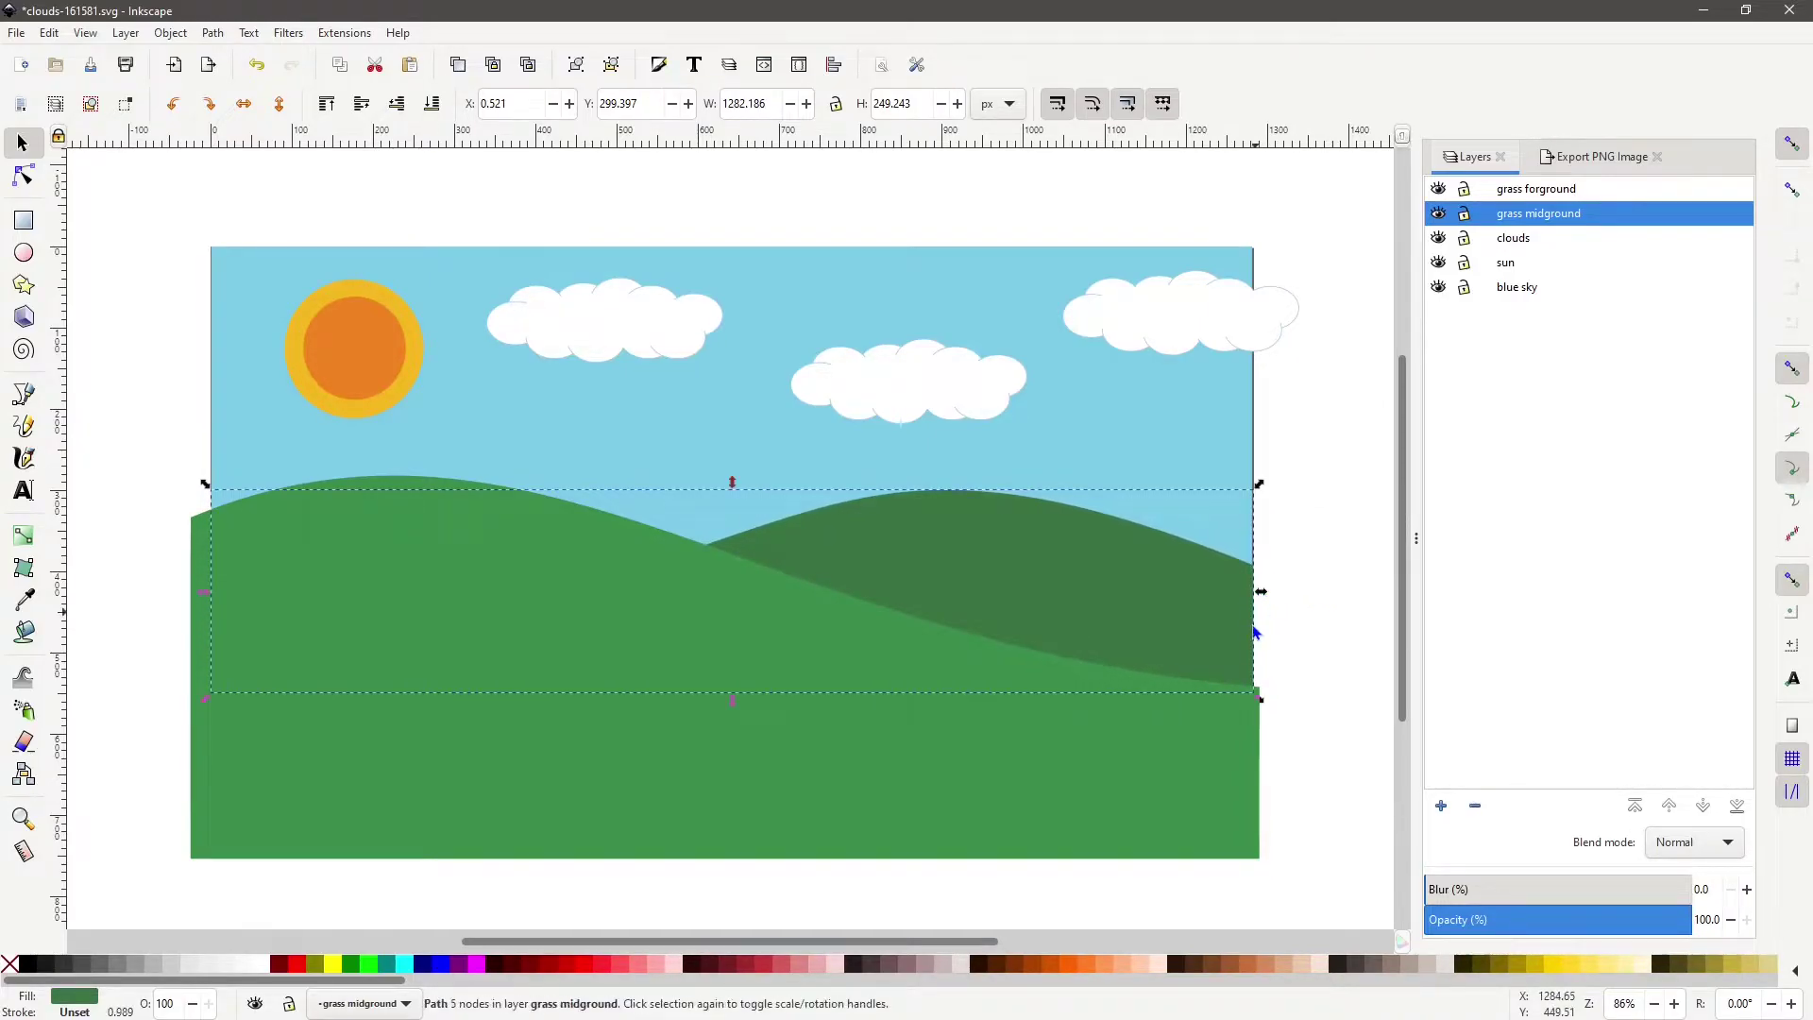
left_click(512, 765)
left_click_drag(498, 763, 525, 721)
left_click_drag(1289, 640, 1275, 645)
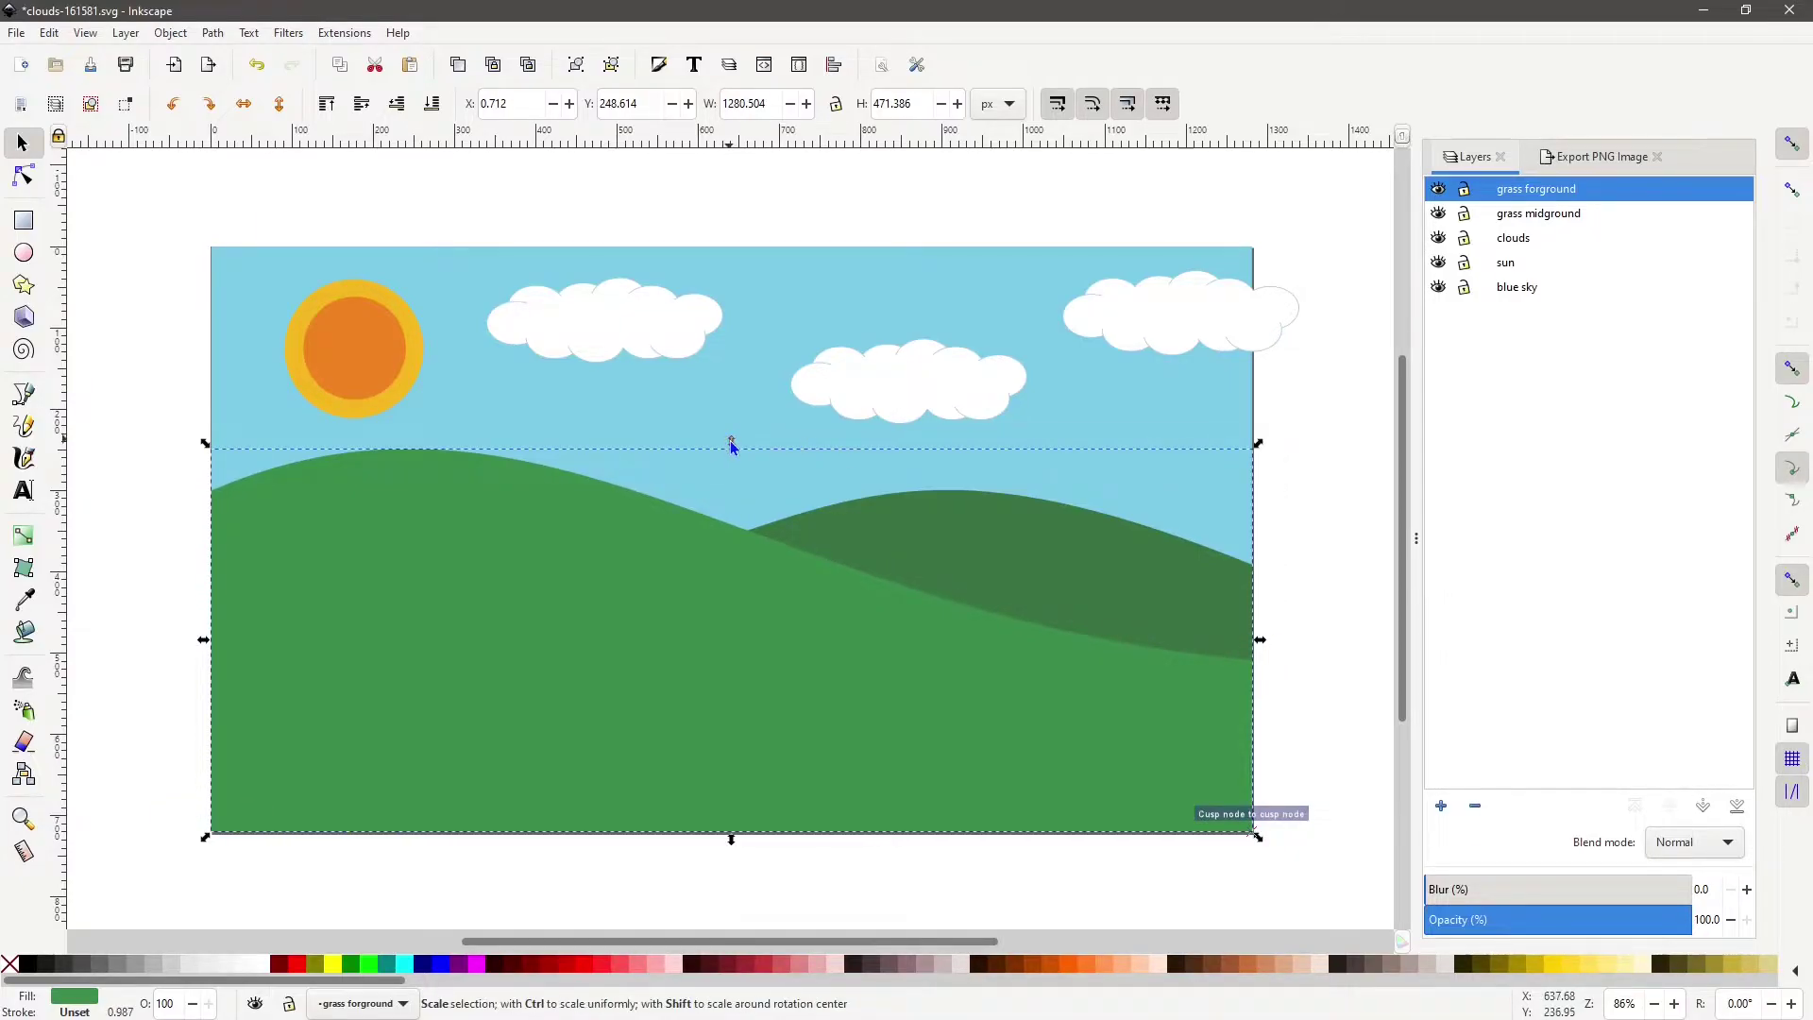
left_click_drag(732, 445, 727, 471)
left_click(935, 541)
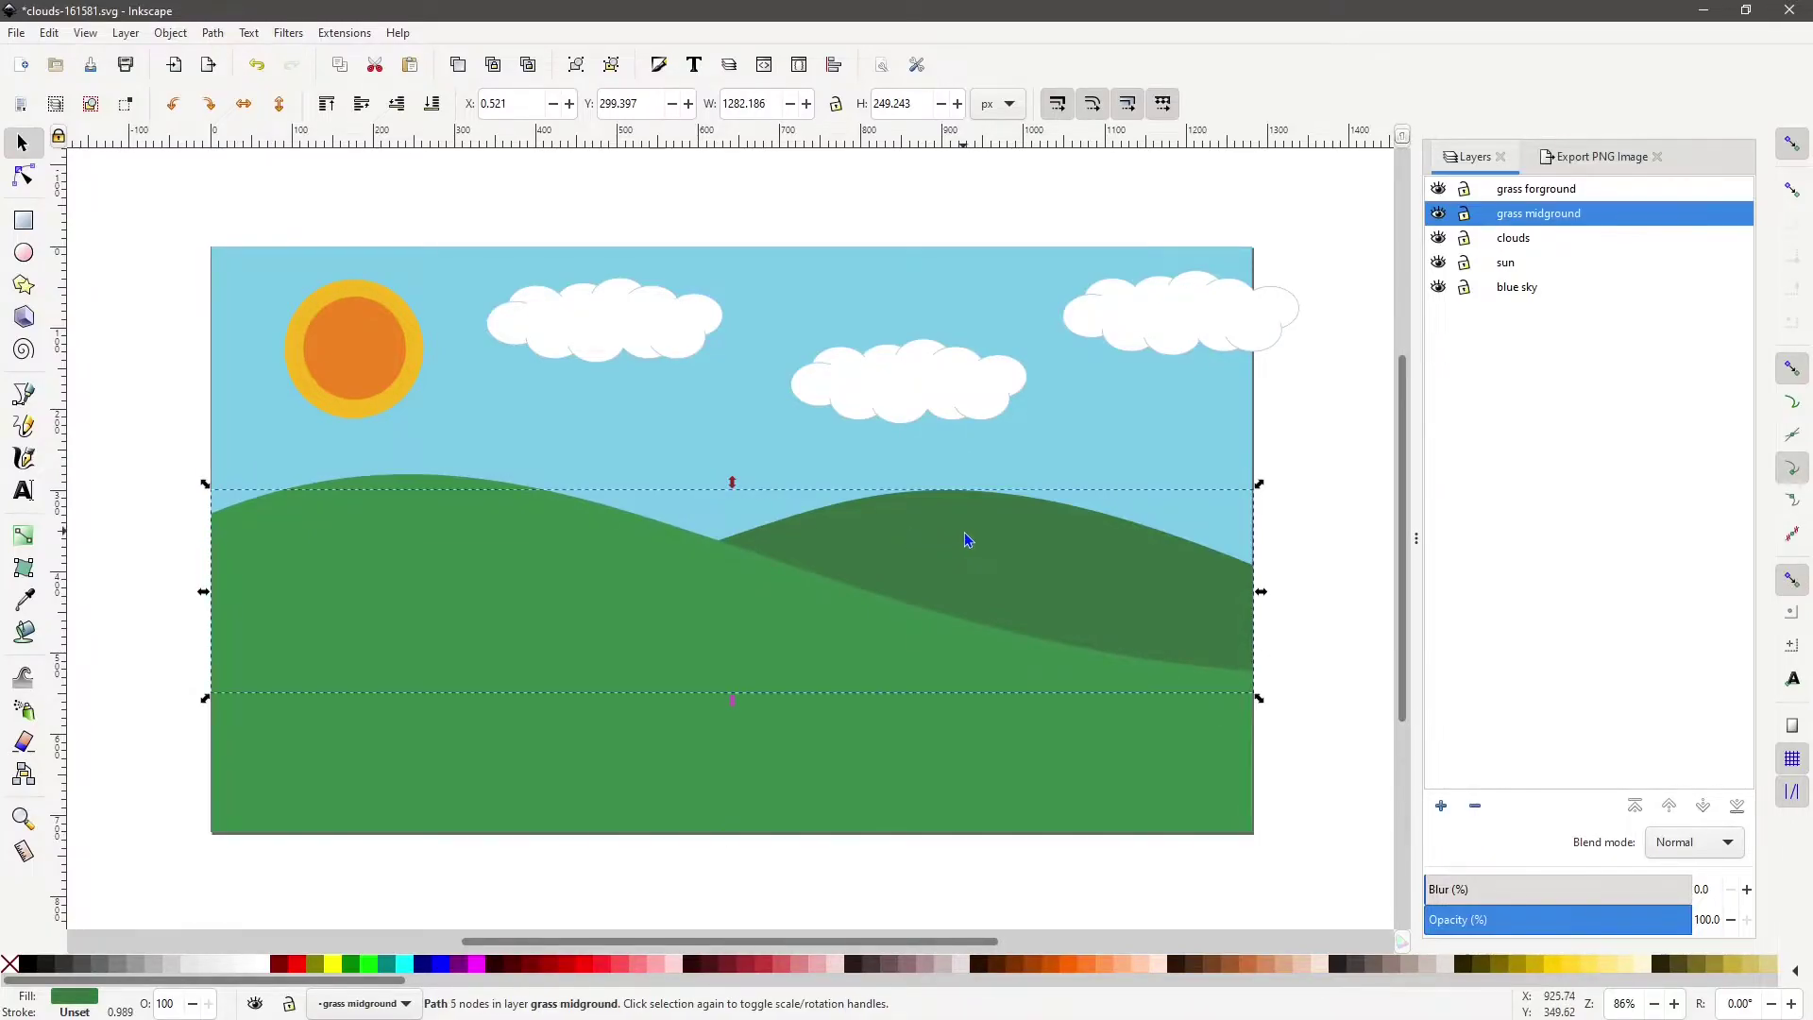
left_click_drag(965, 540, 968, 563)
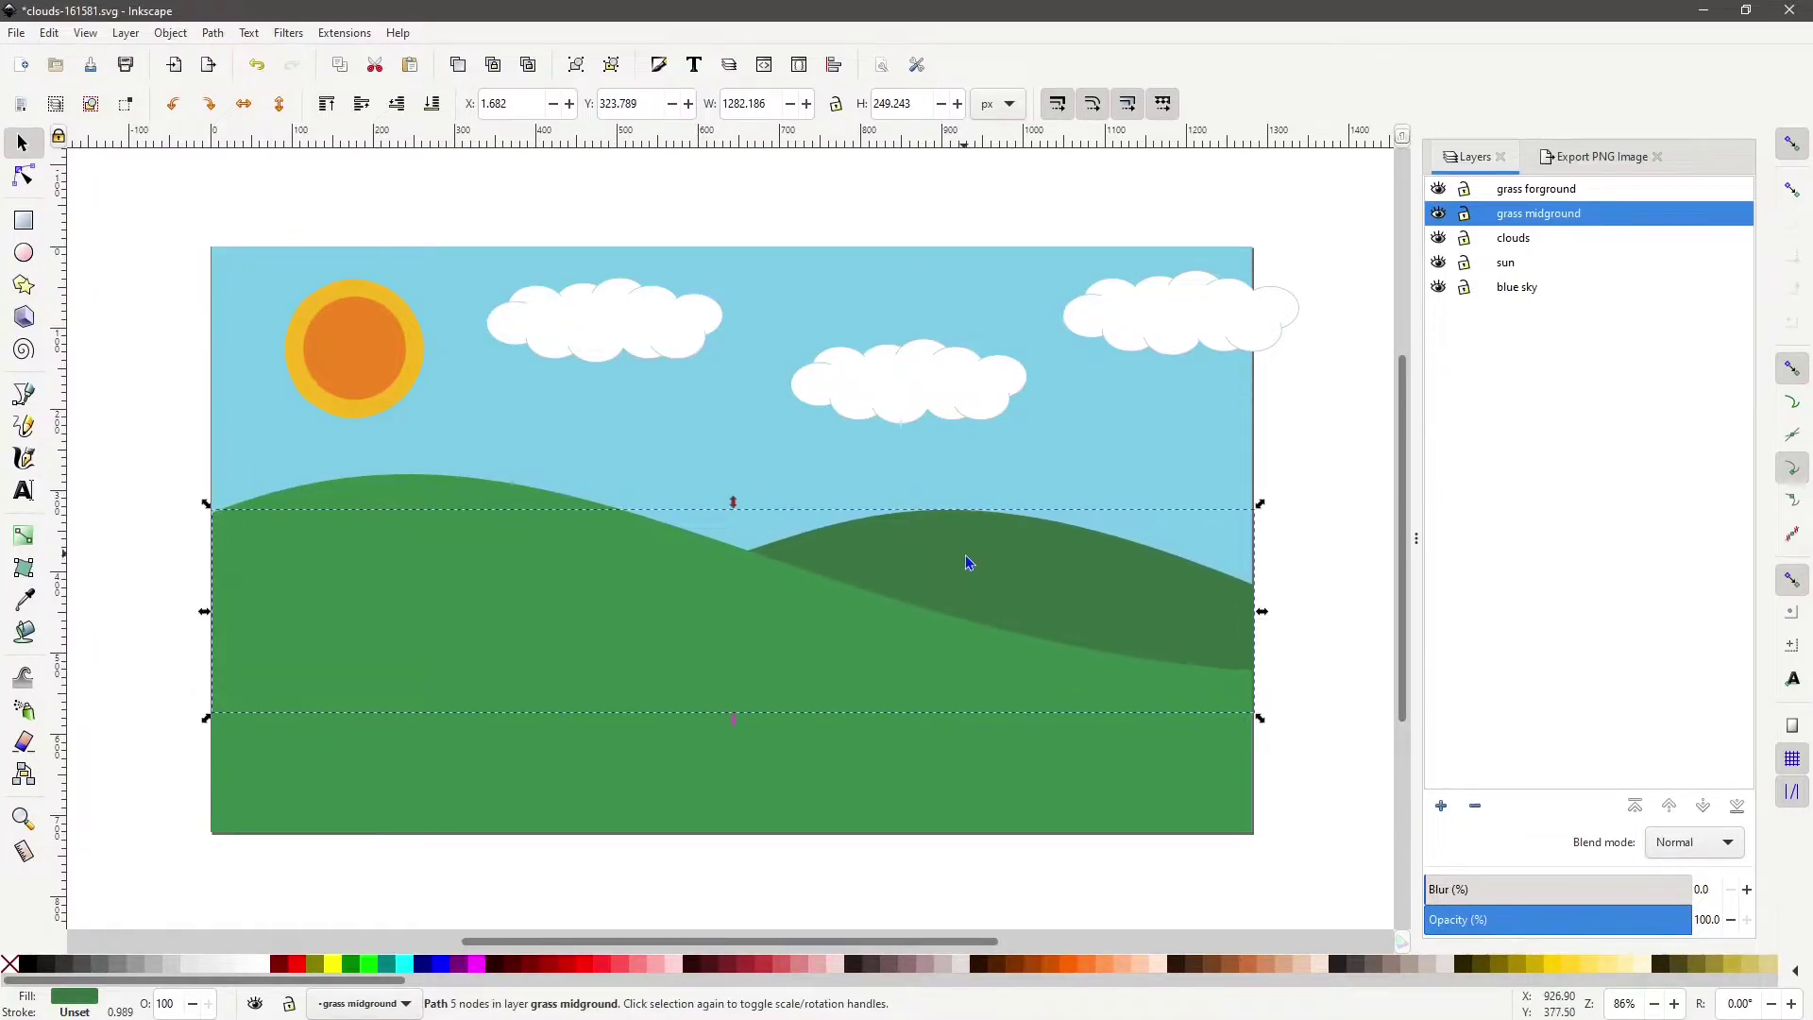
Shift the cloud group about 58 px left and make blue sky the current layer.
left_click(1193, 330)
left_click_drag(1251, 325, 1204, 331)
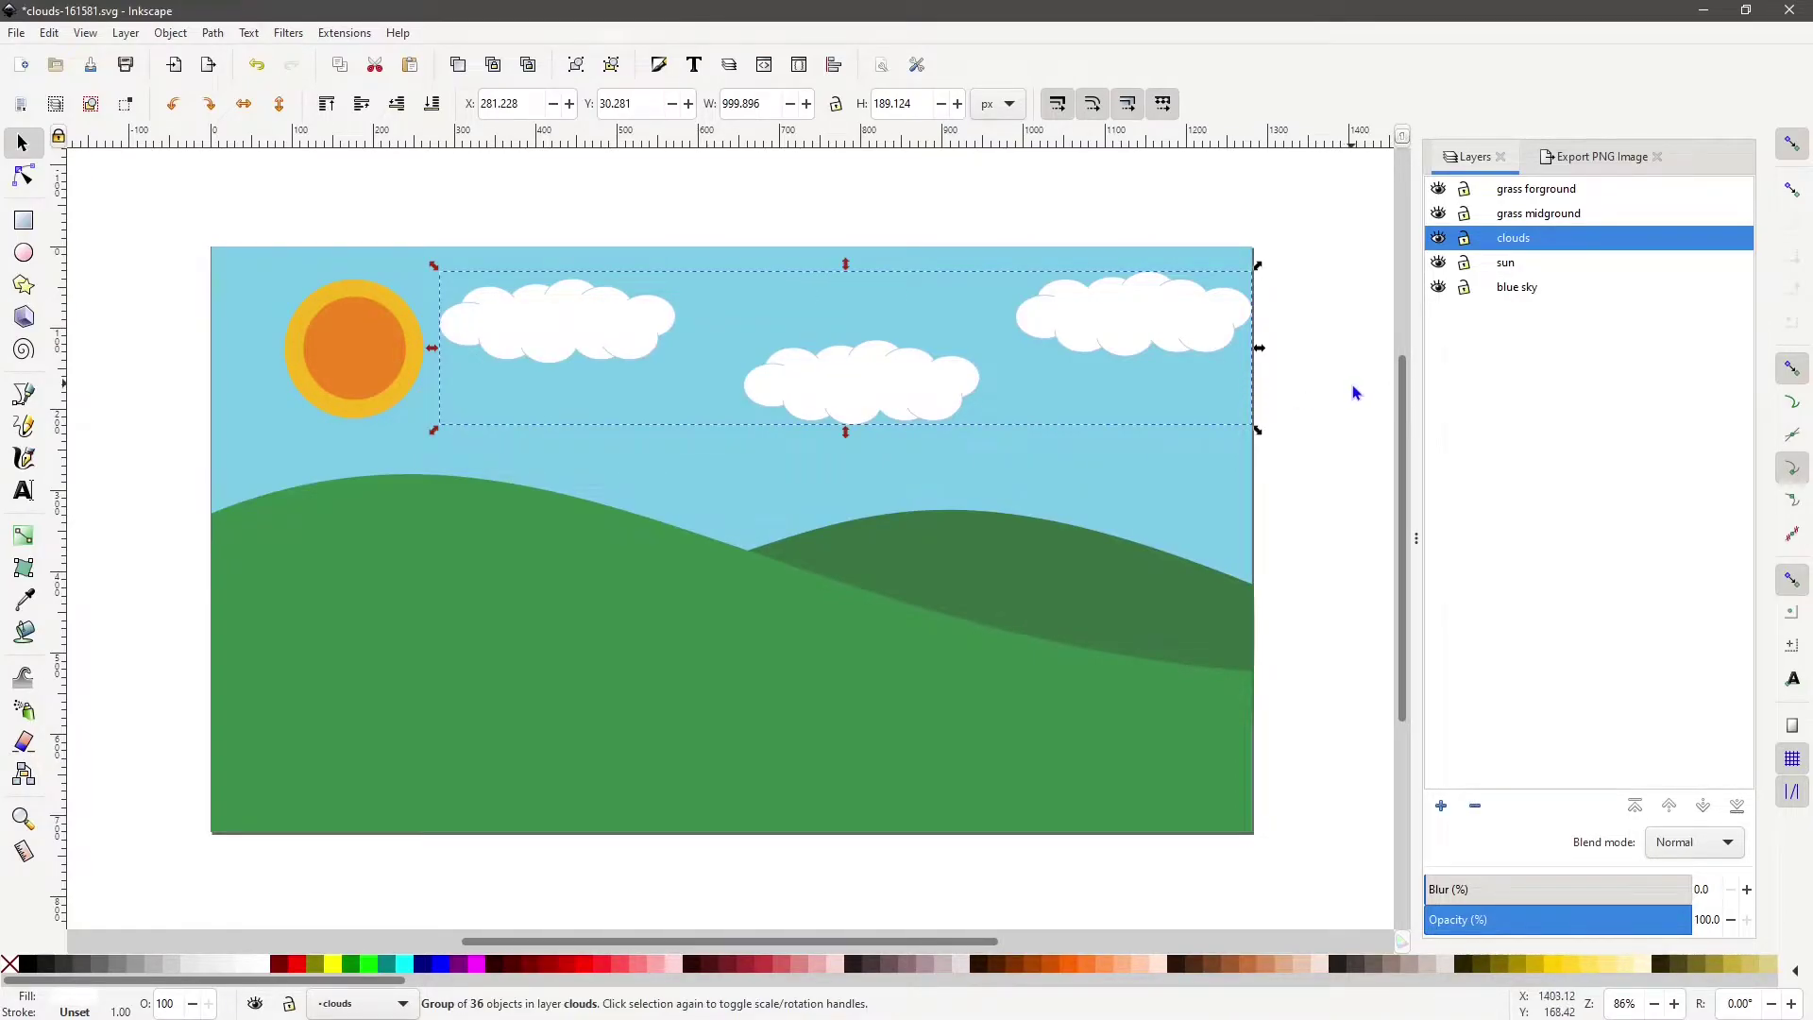
key("Escape")
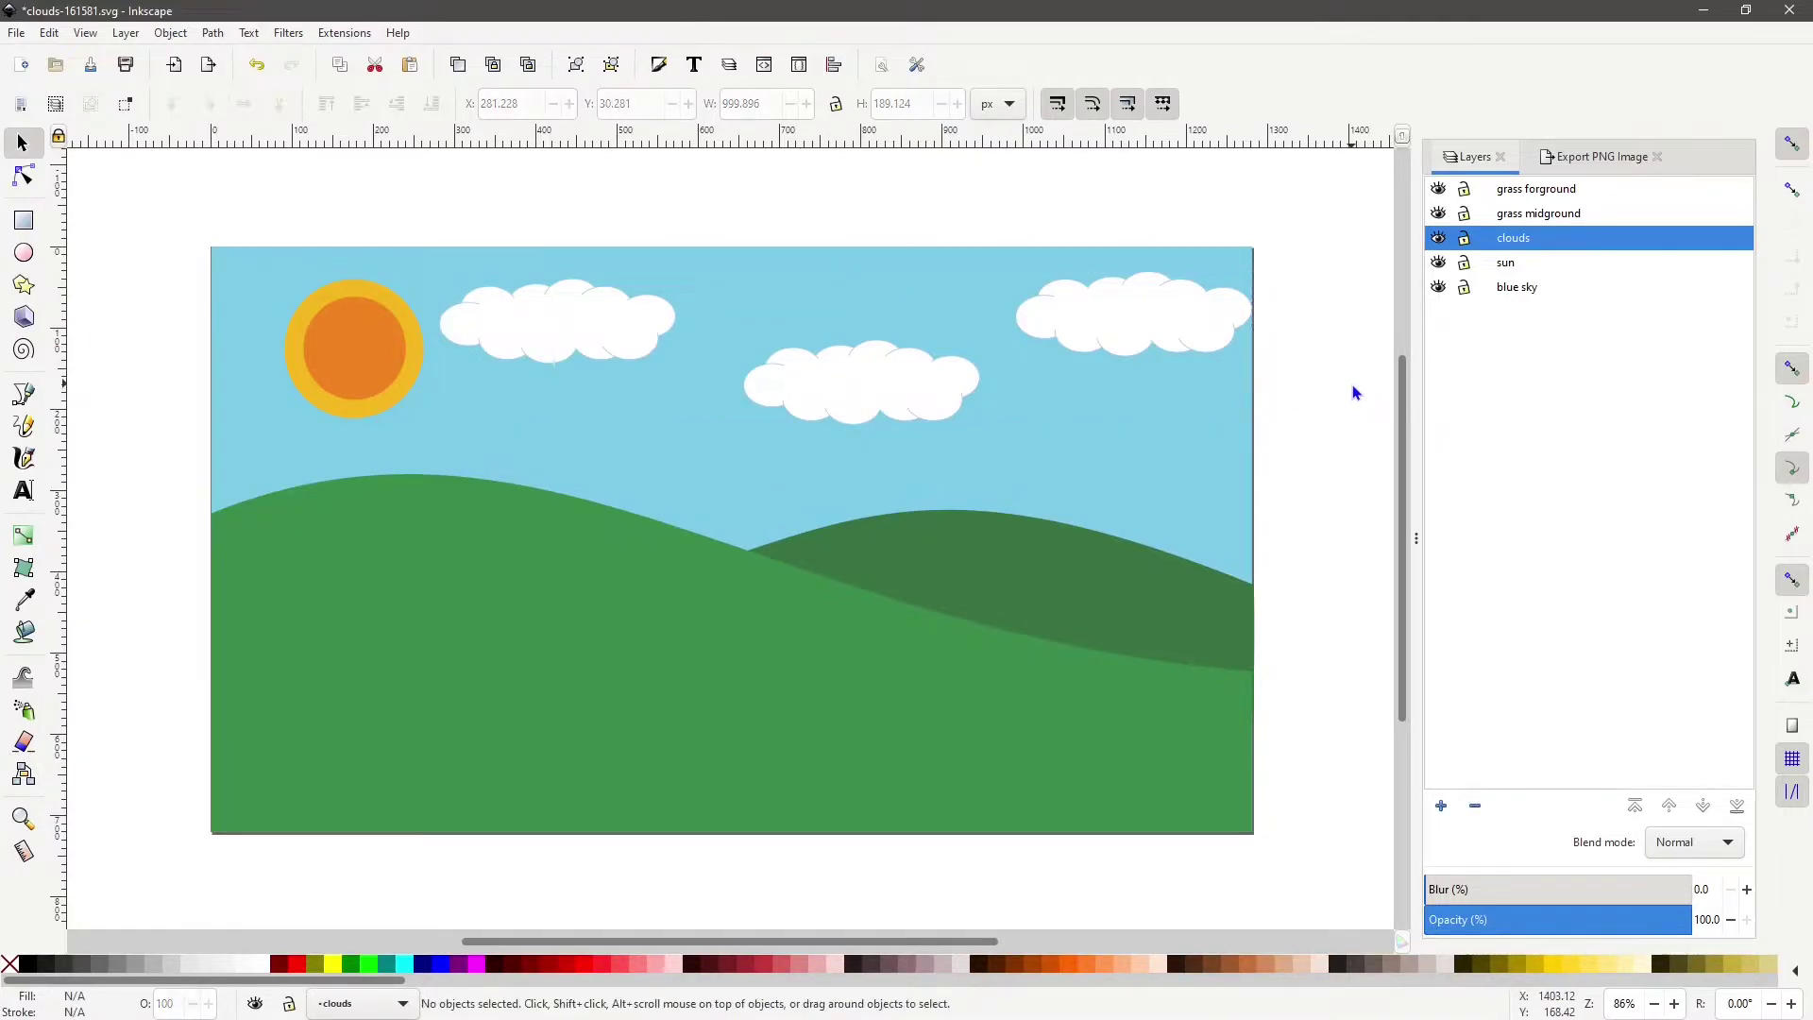
left_click(1514, 293)
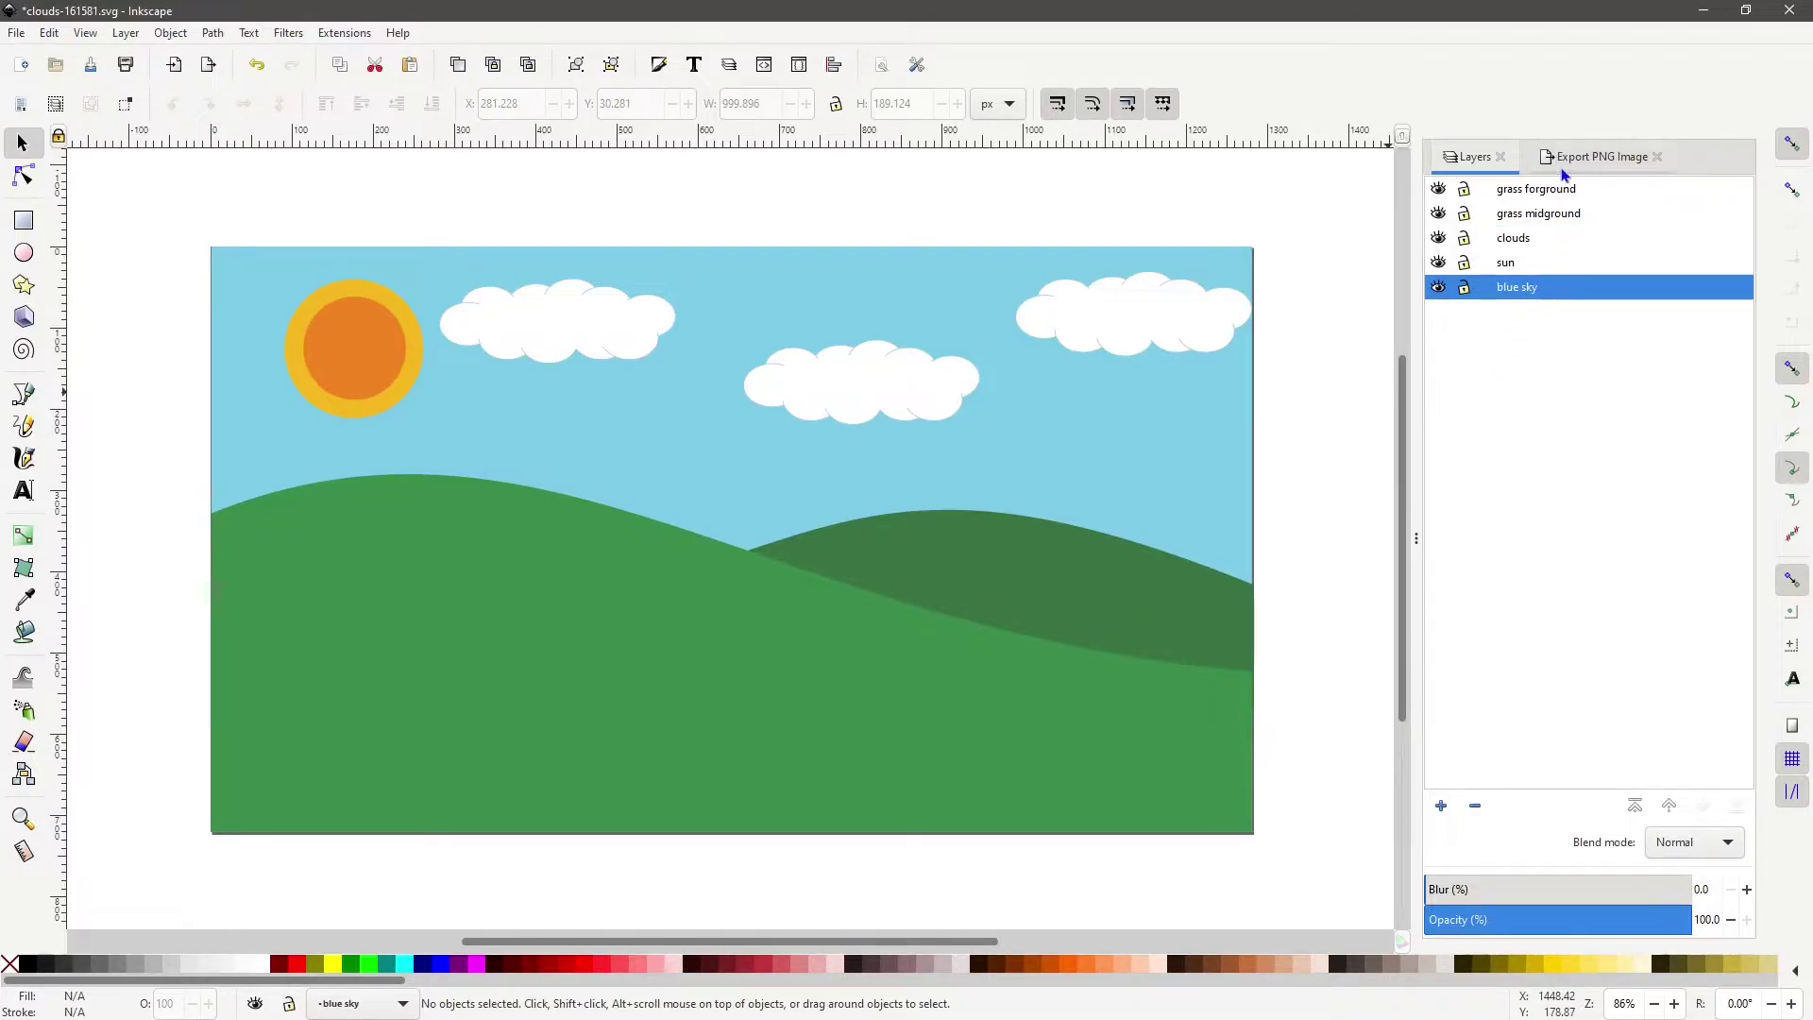
Export the whole page as clouds-161581.png and minimize Inkscape.
left_click(1593, 159)
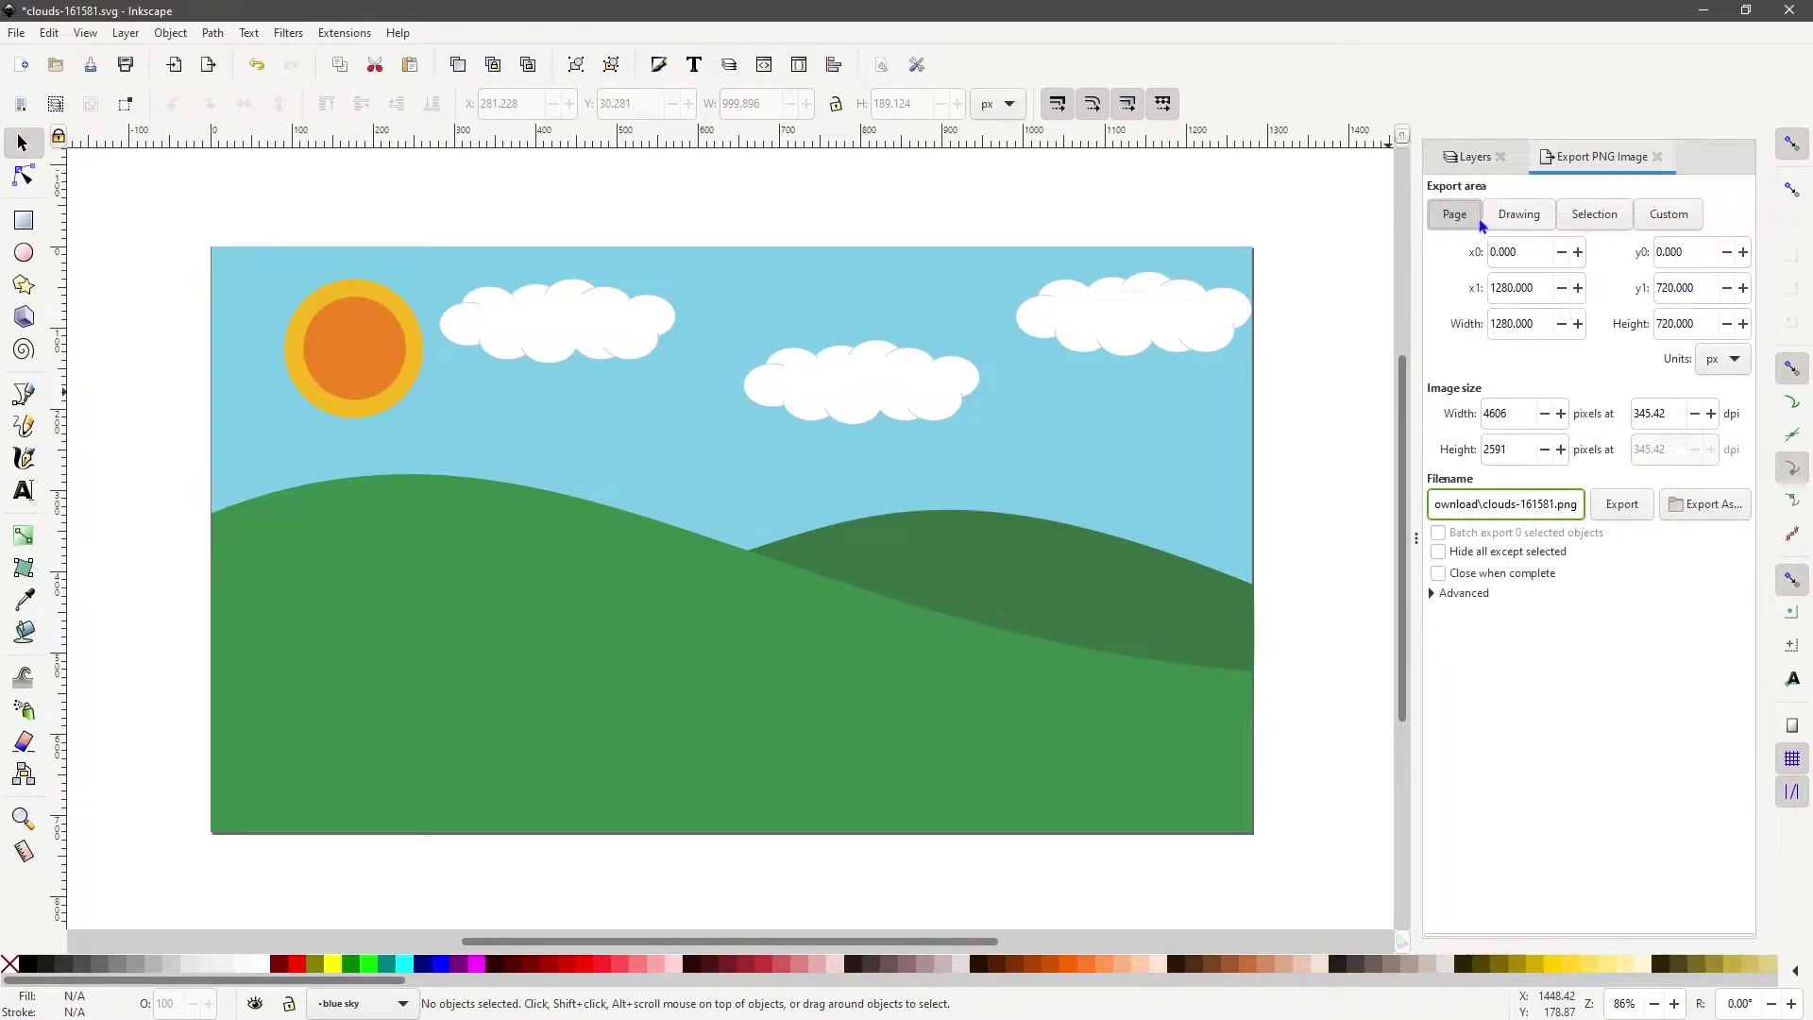
left_click(1622, 507)
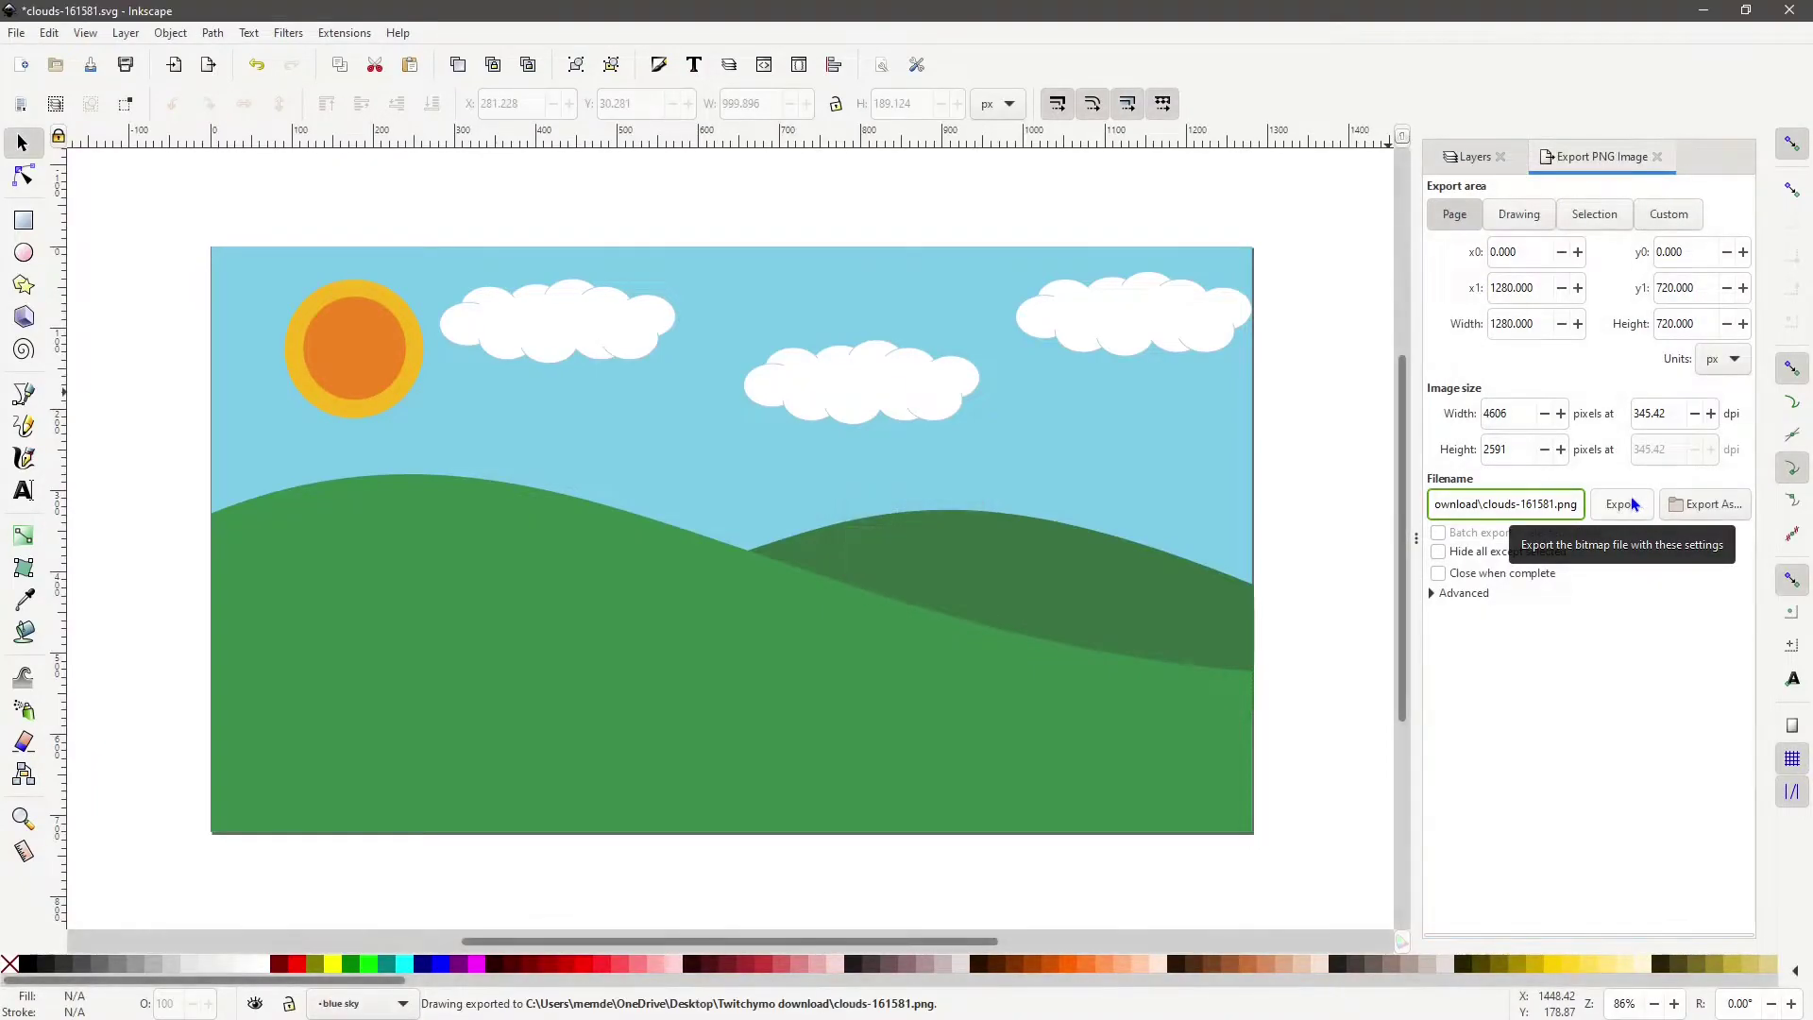
left_click(1705, 14)
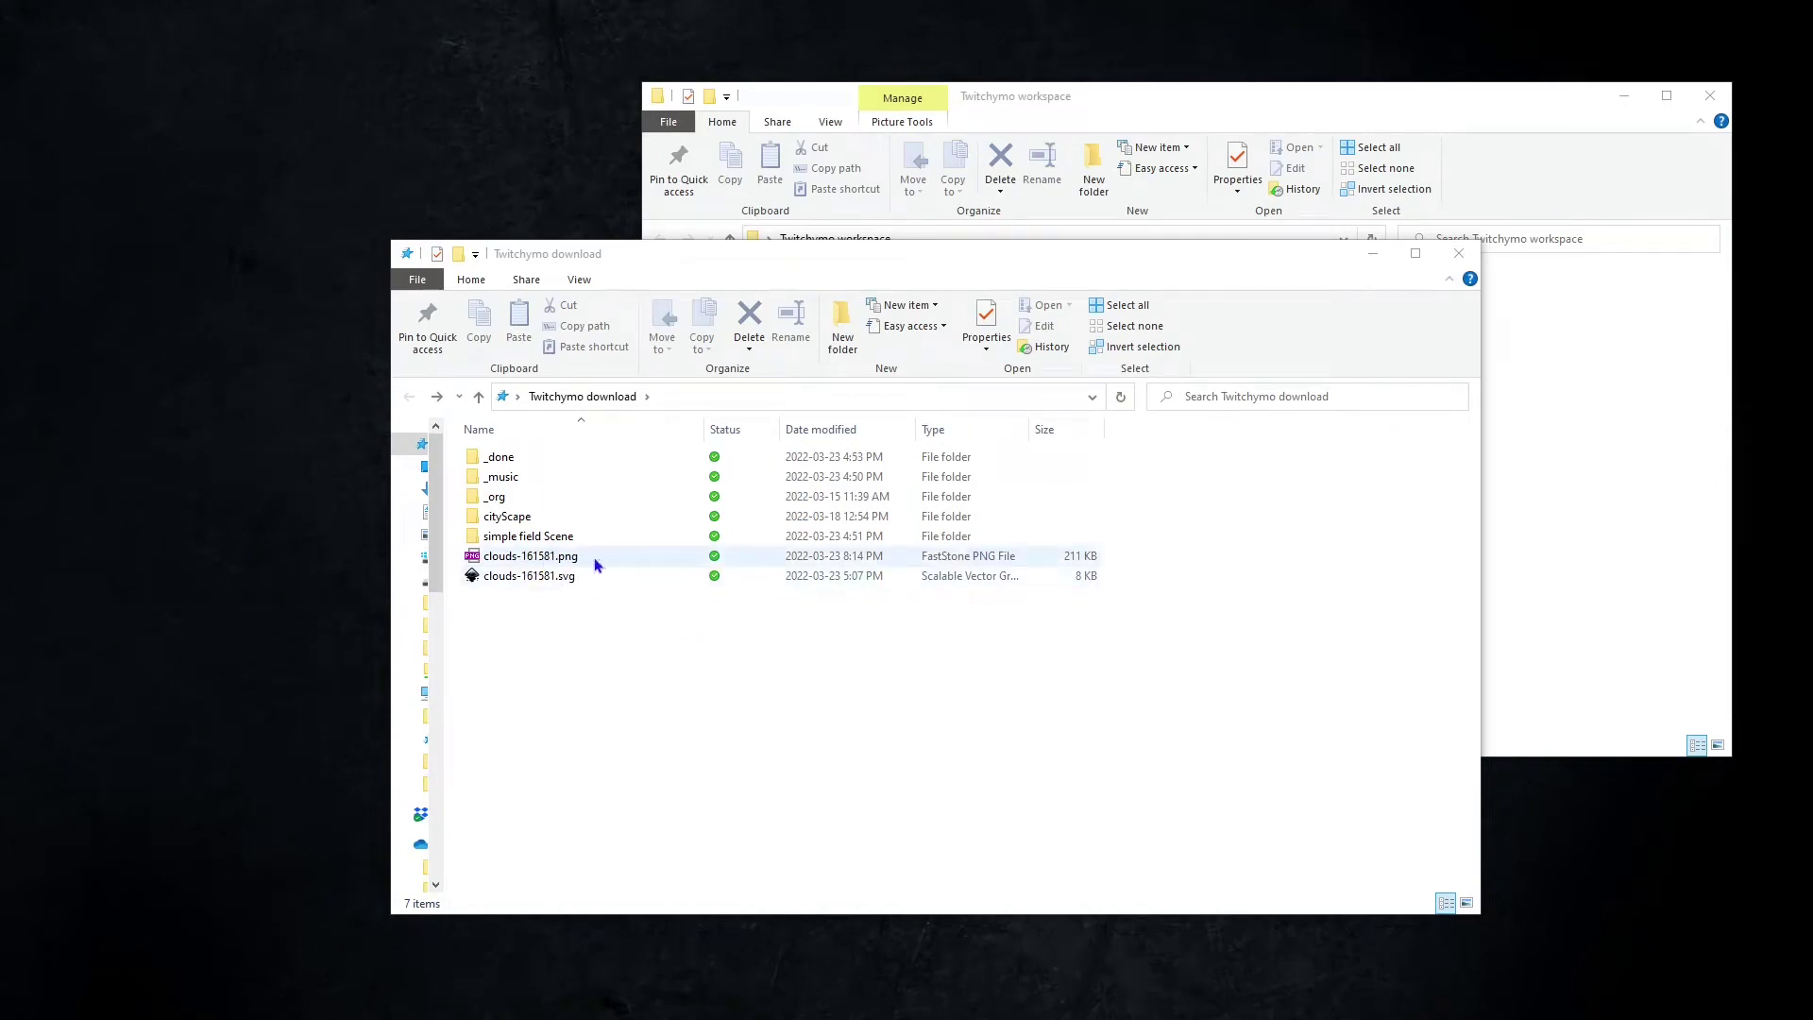
Preview clouds-161581.png in FastStone Image Viewer, close it, and return to Inkscape.
double_click(563, 559)
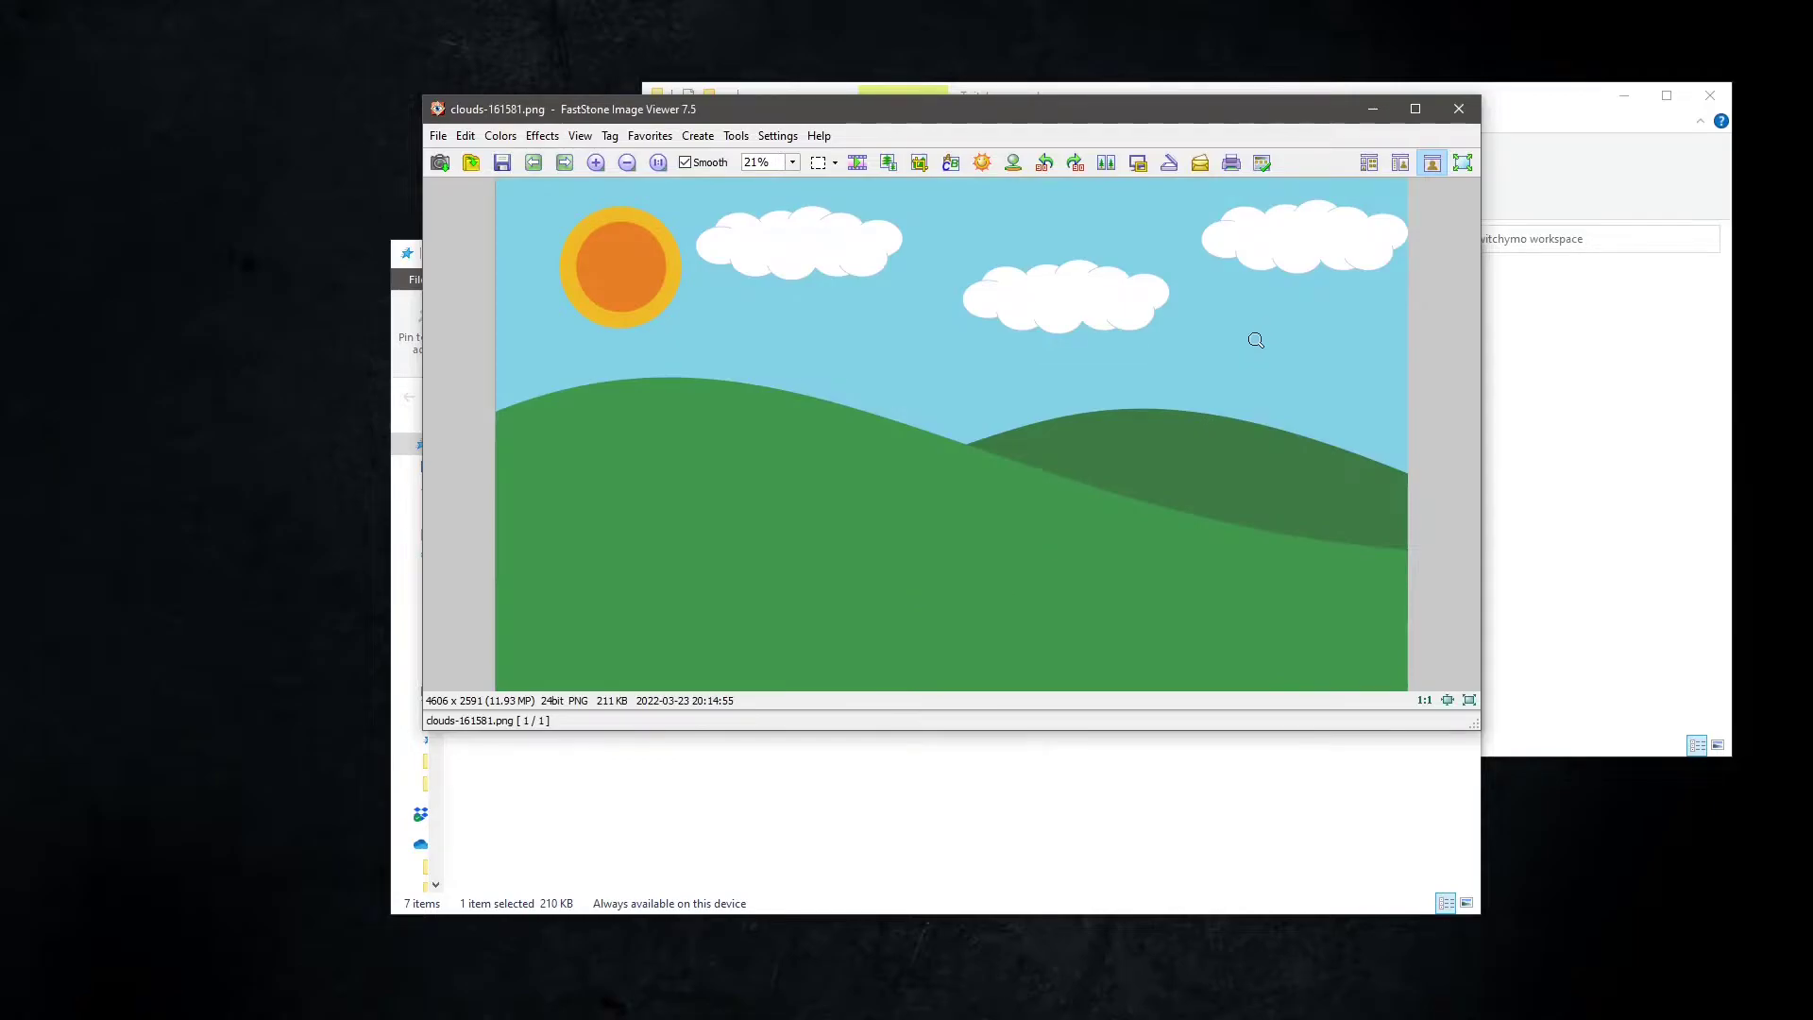
left_click(1457, 111)
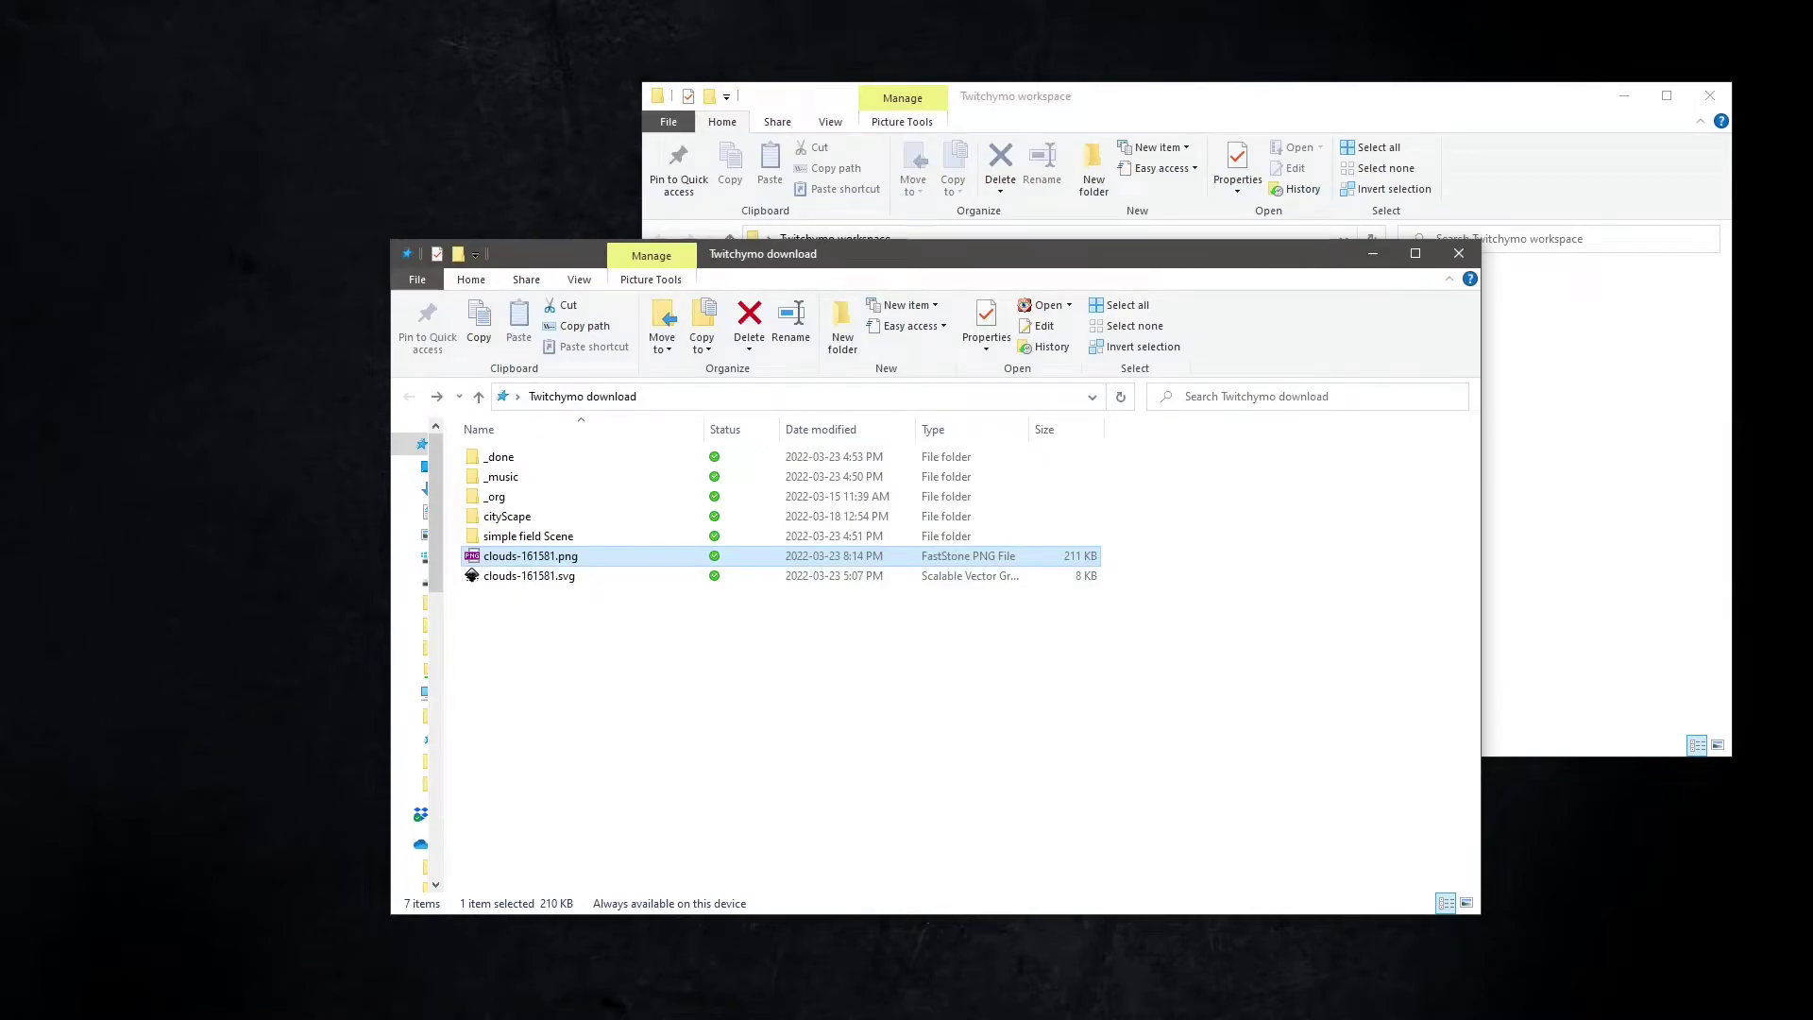
key("alt+Tab")
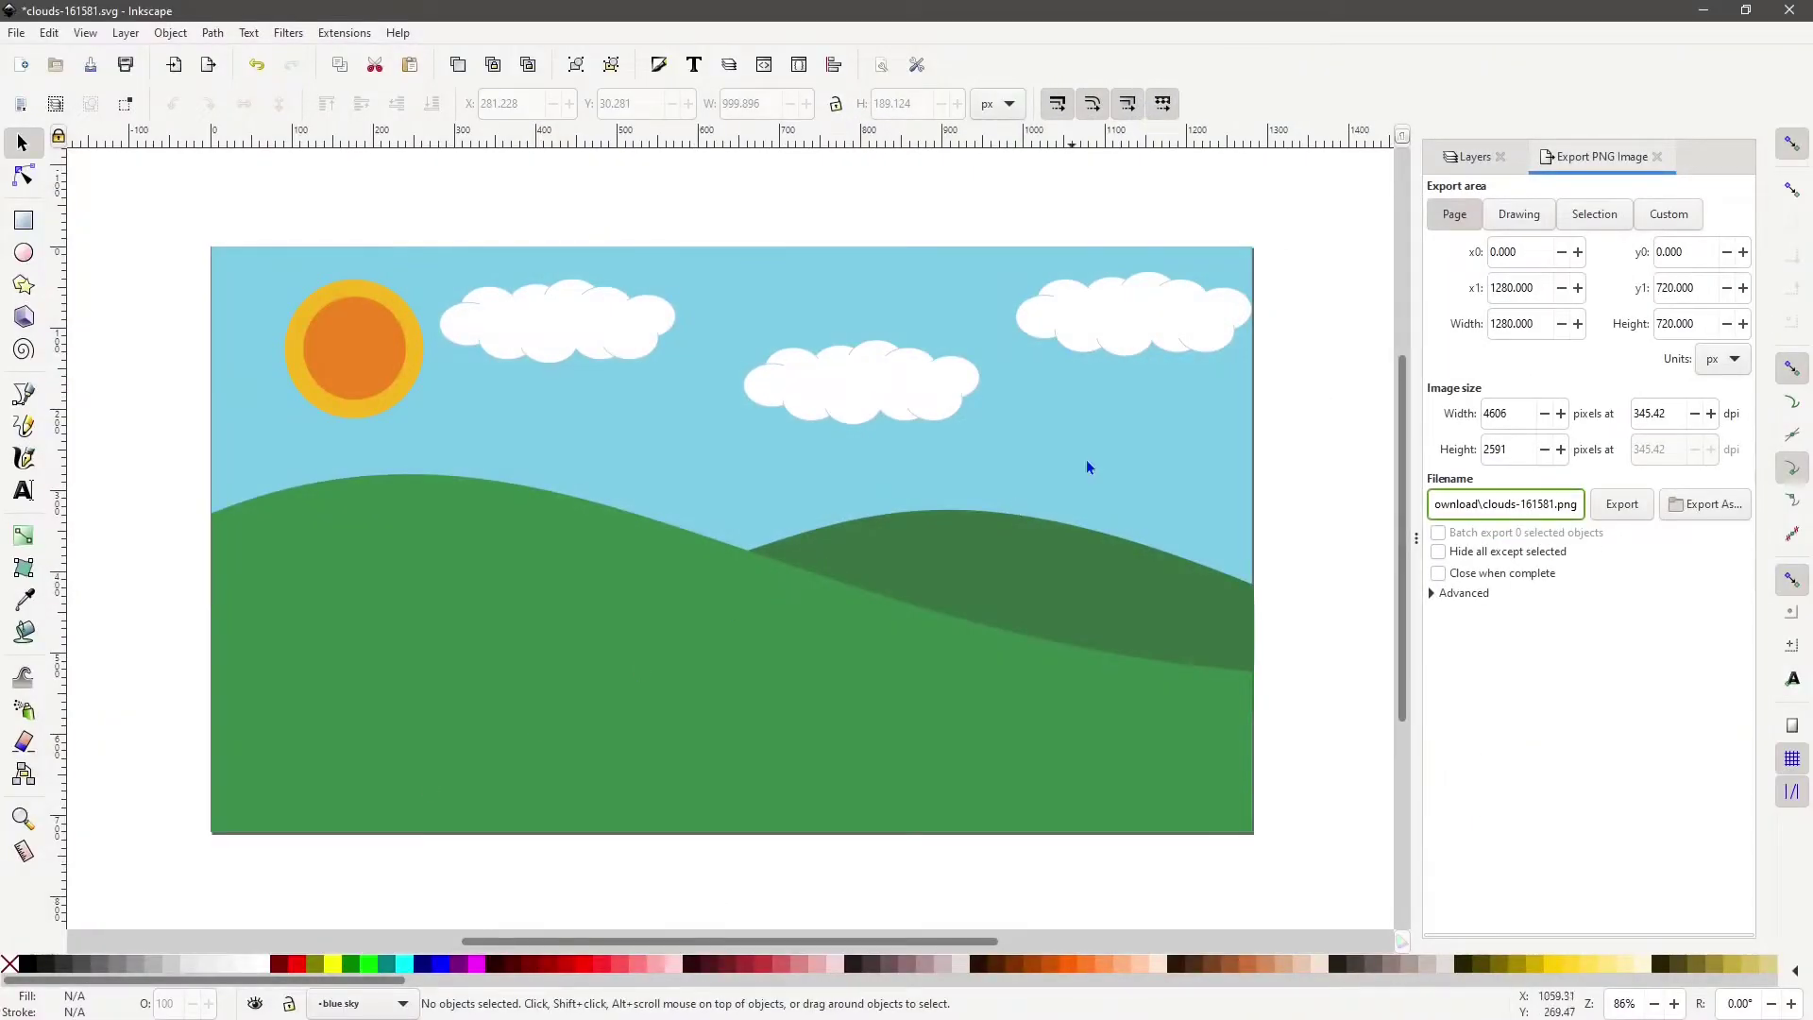
Hide every layer except blue sky and copy the 'blue sky' layer name.
left_click(1479, 158)
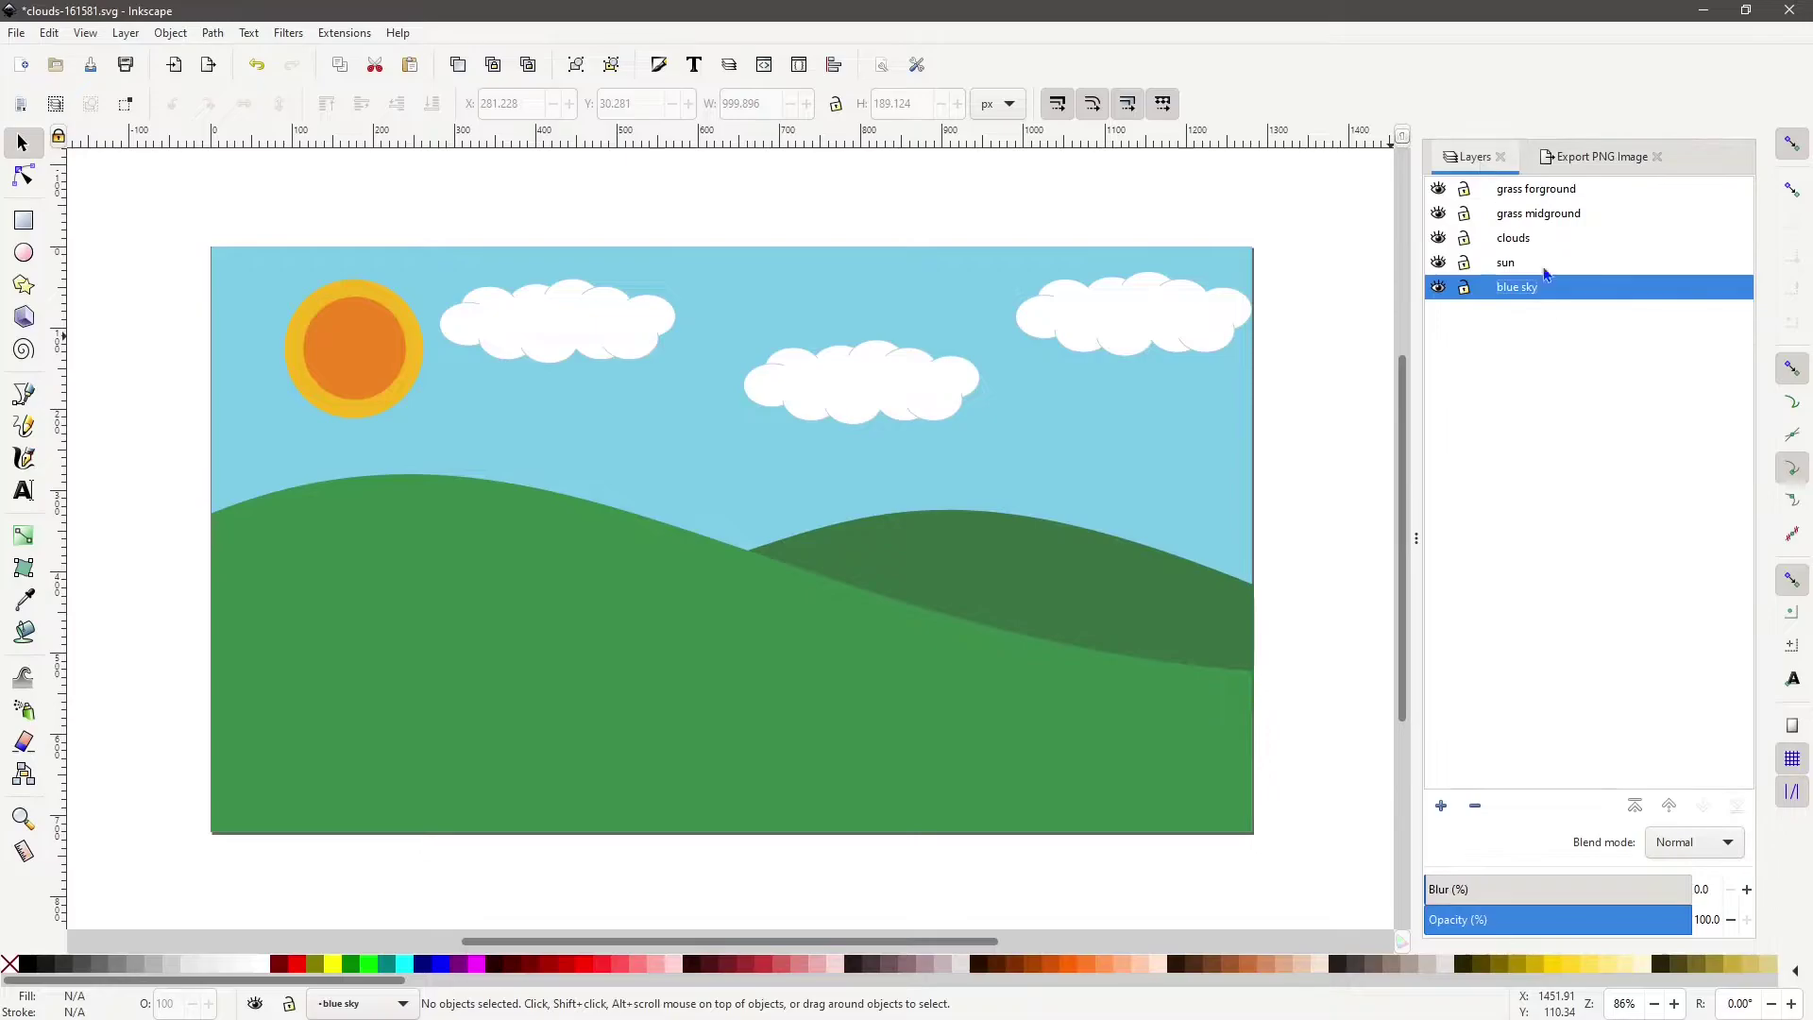
left_click(1438, 262)
left_click(1438, 238)
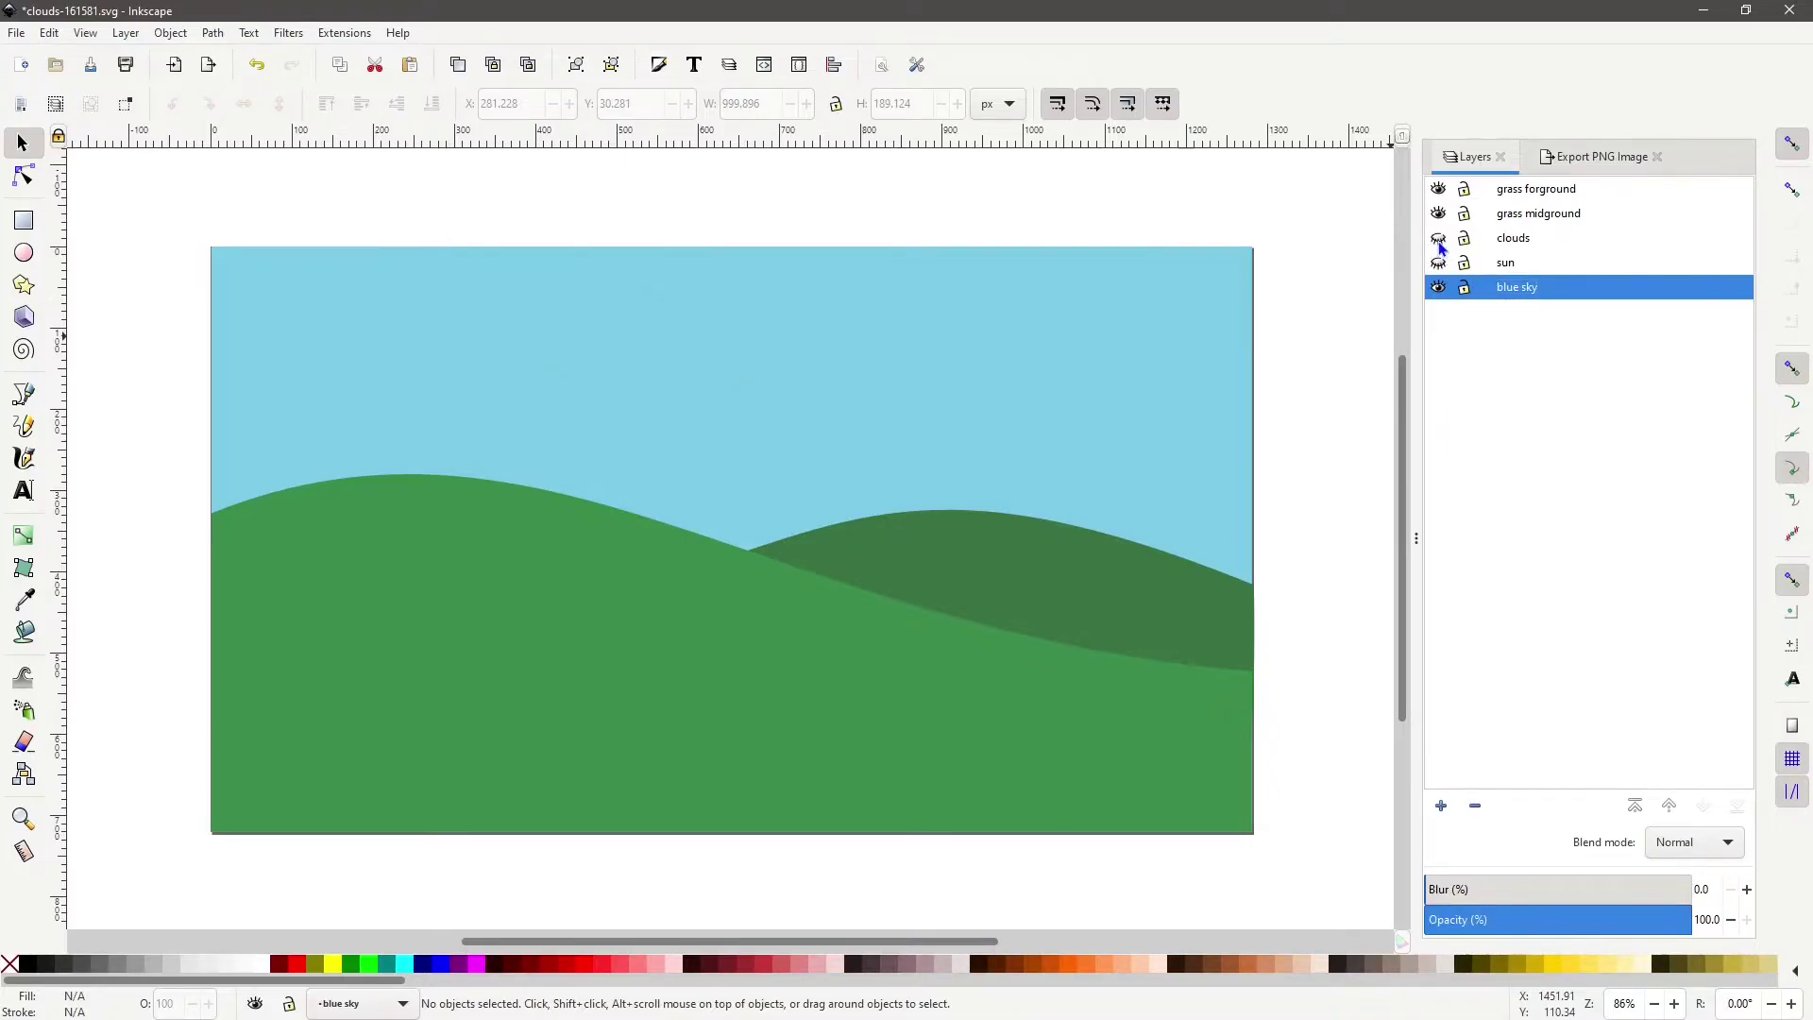
left_click(1438, 213)
left_click(1439, 191)
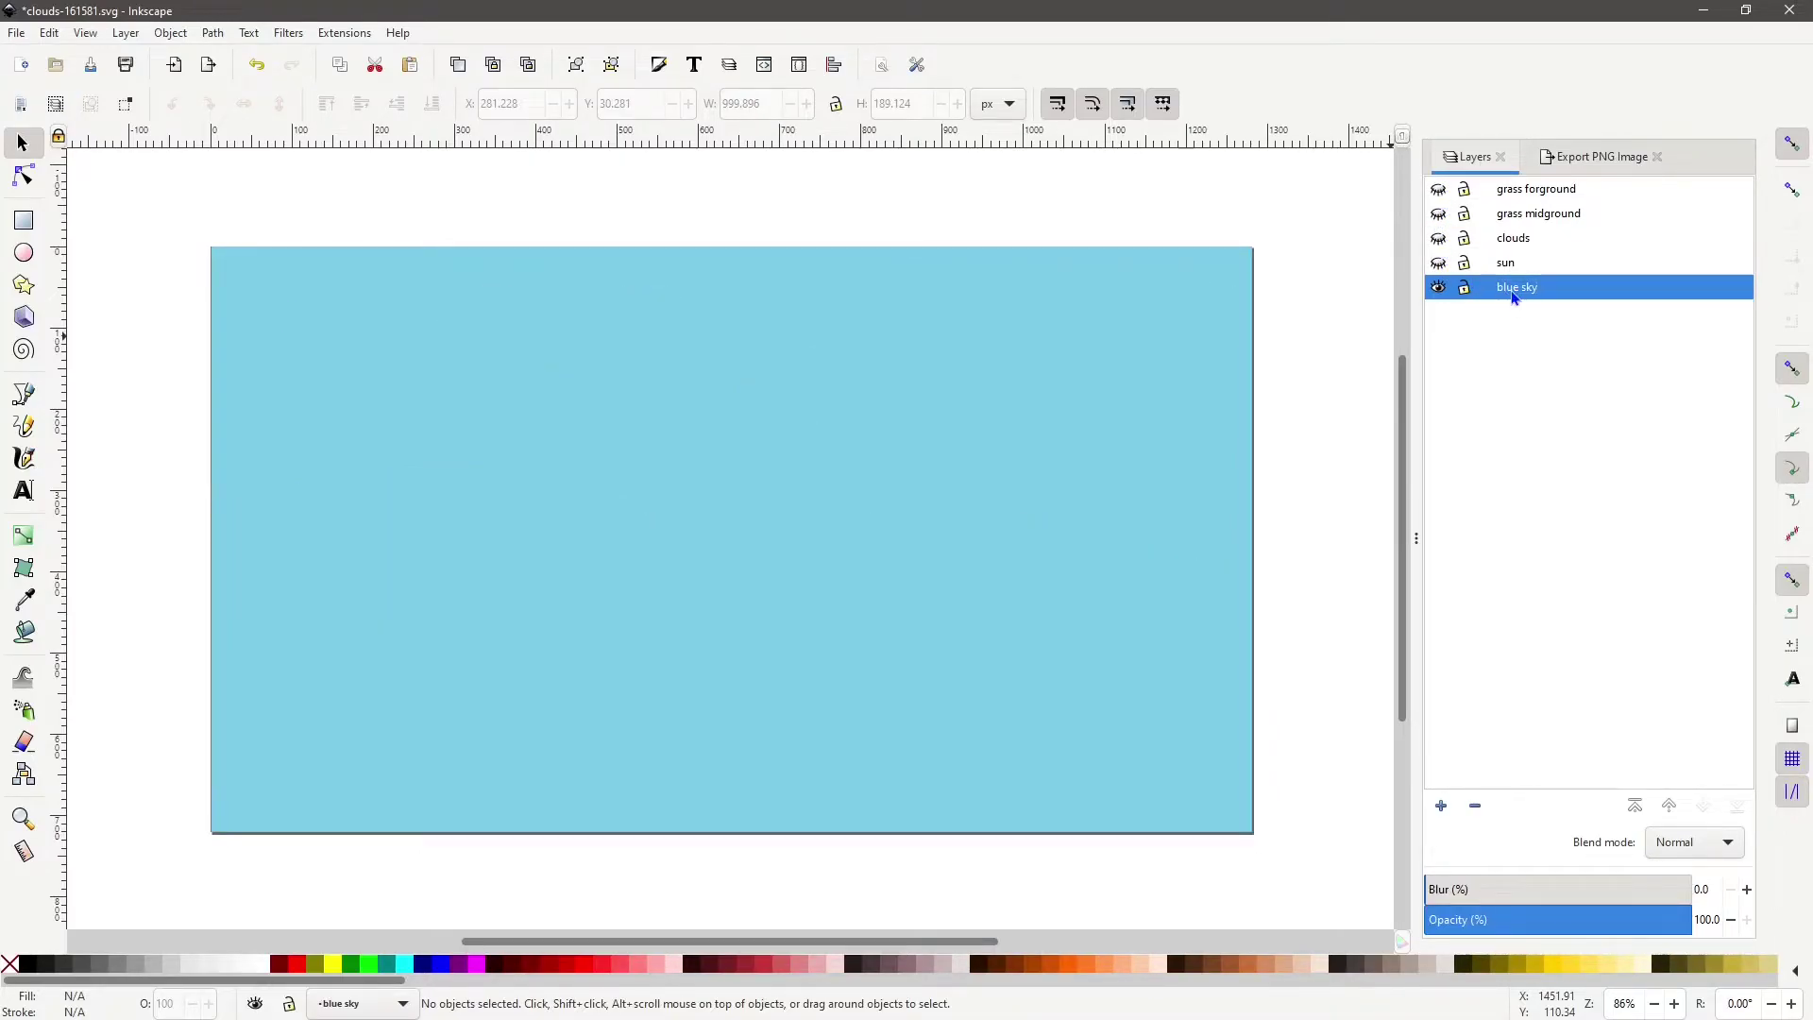
double_click(1512, 294)
right_click(1522, 288)
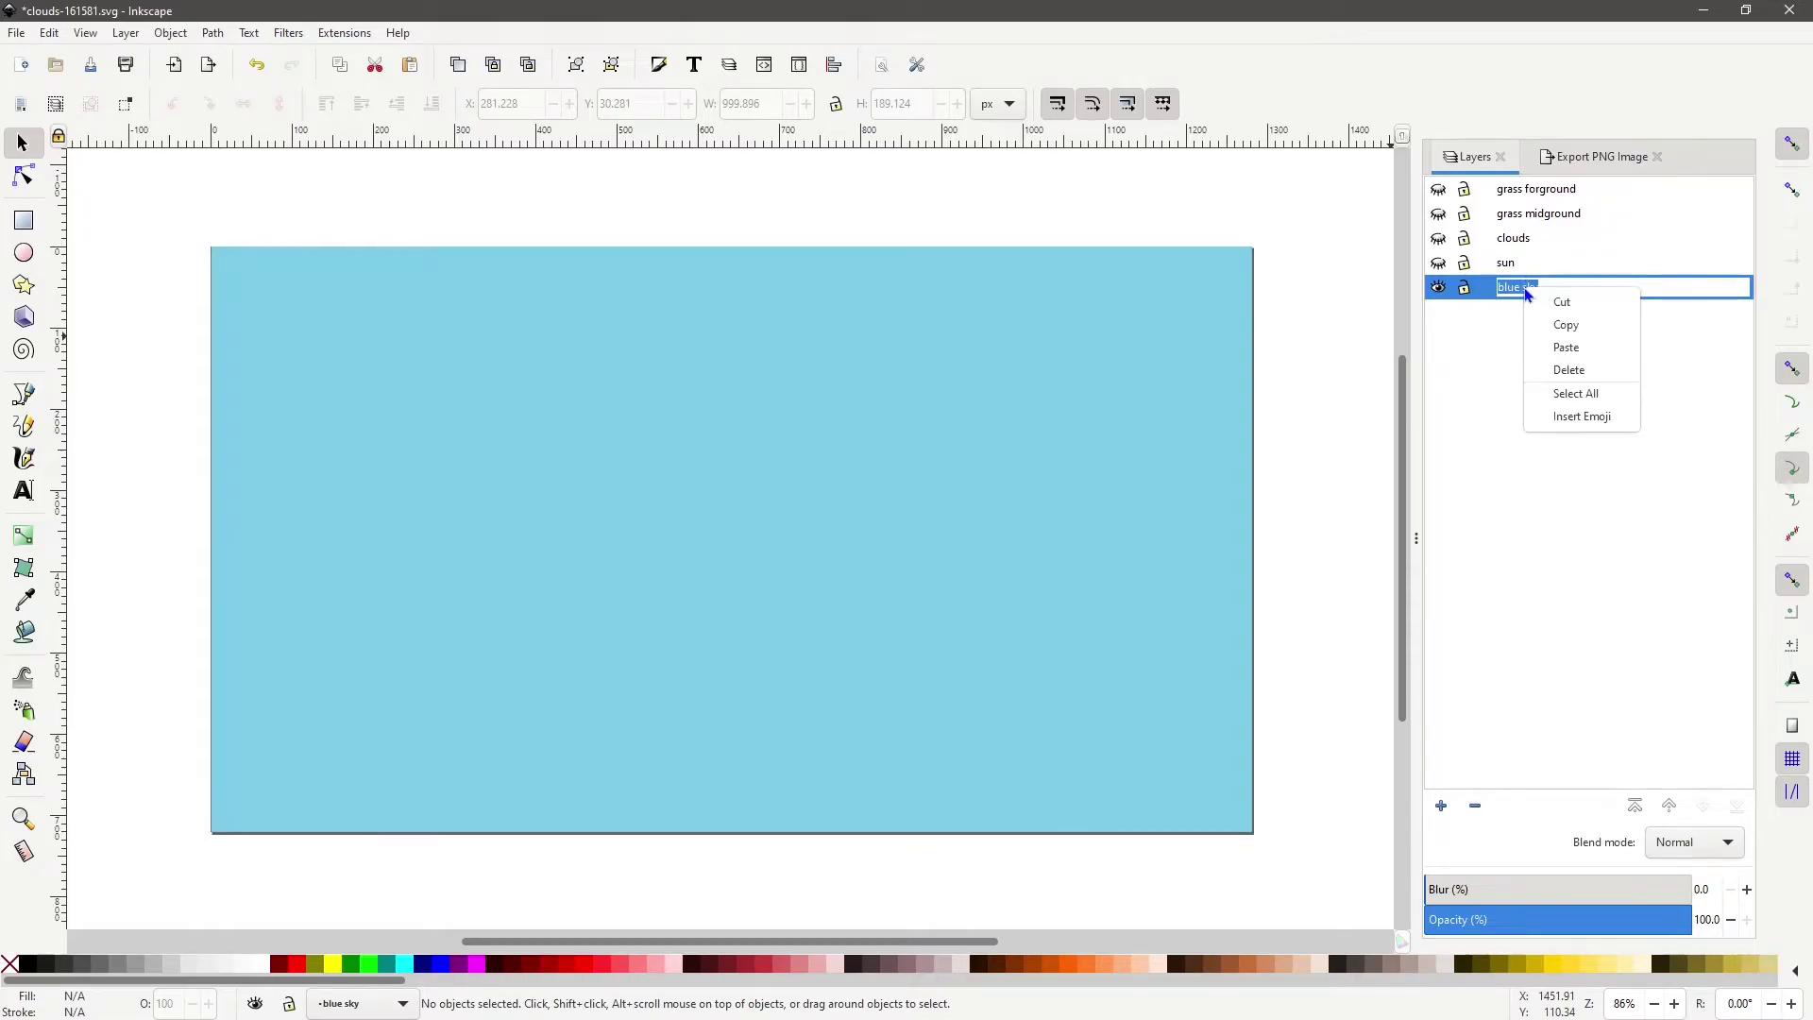
left_click(1567, 326)
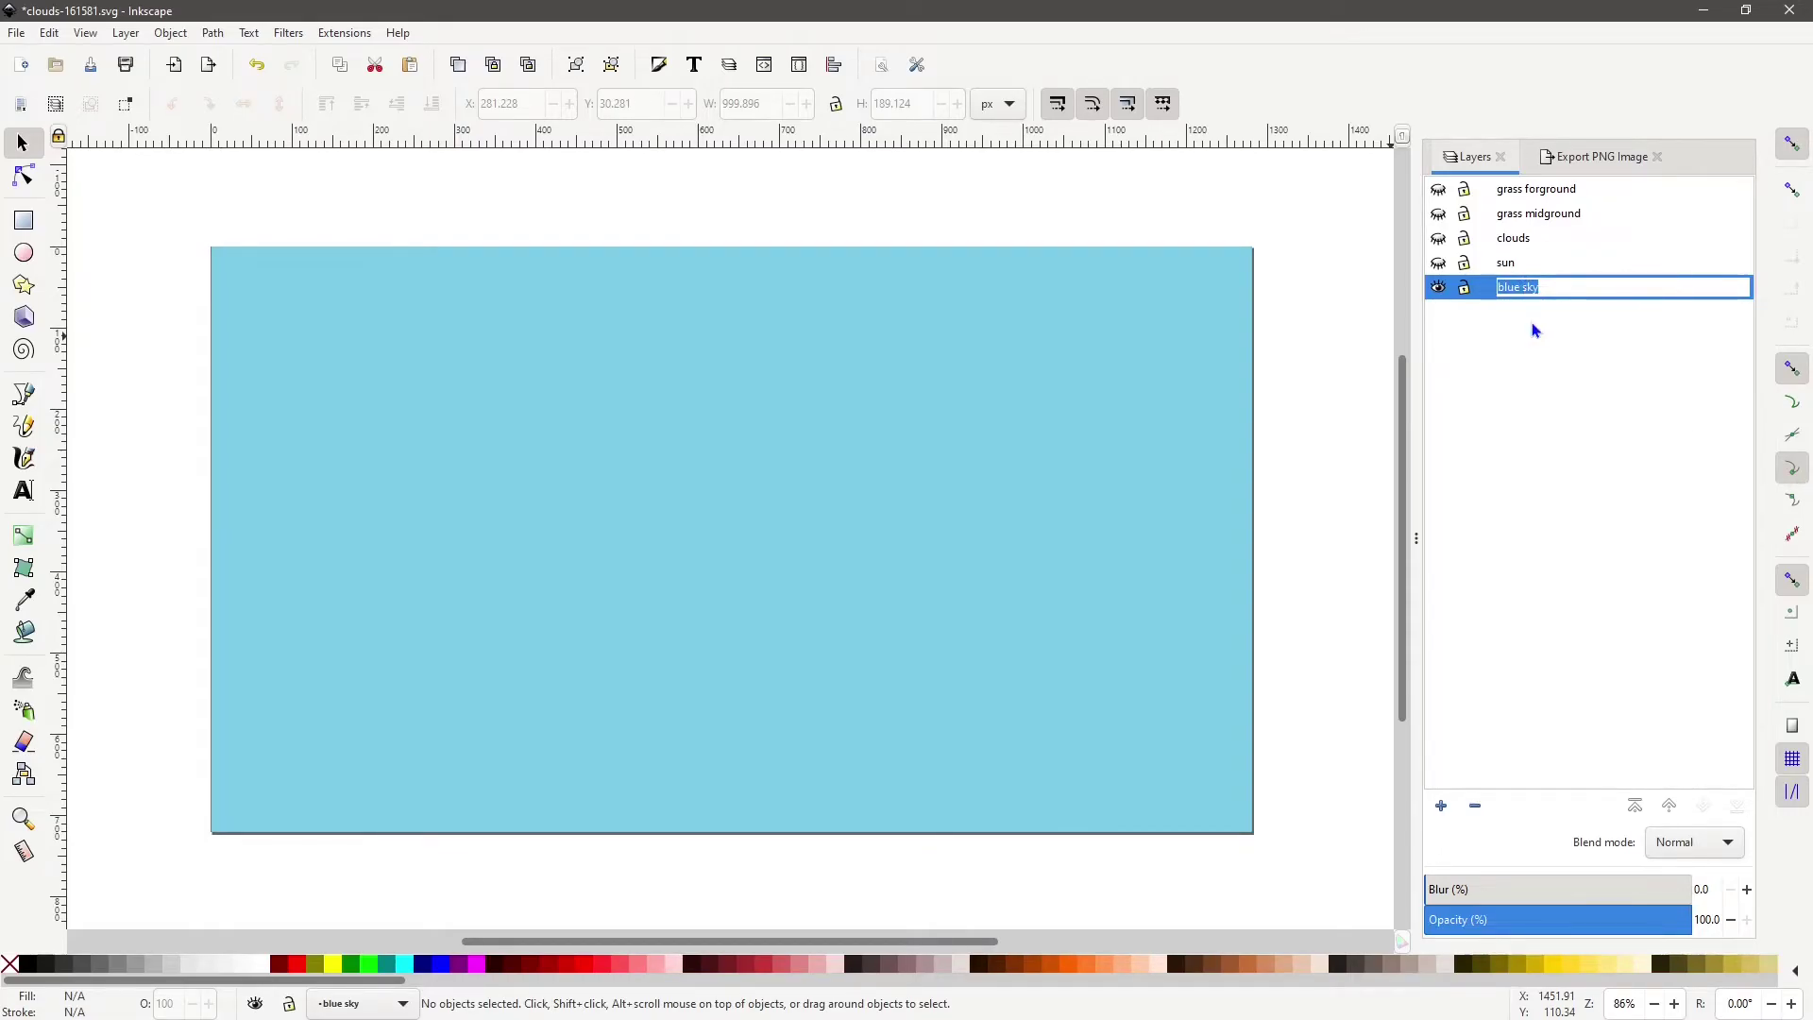
Export the blue sky layer as 'blue sky.png' into the download folder.
left_click(1590, 157)
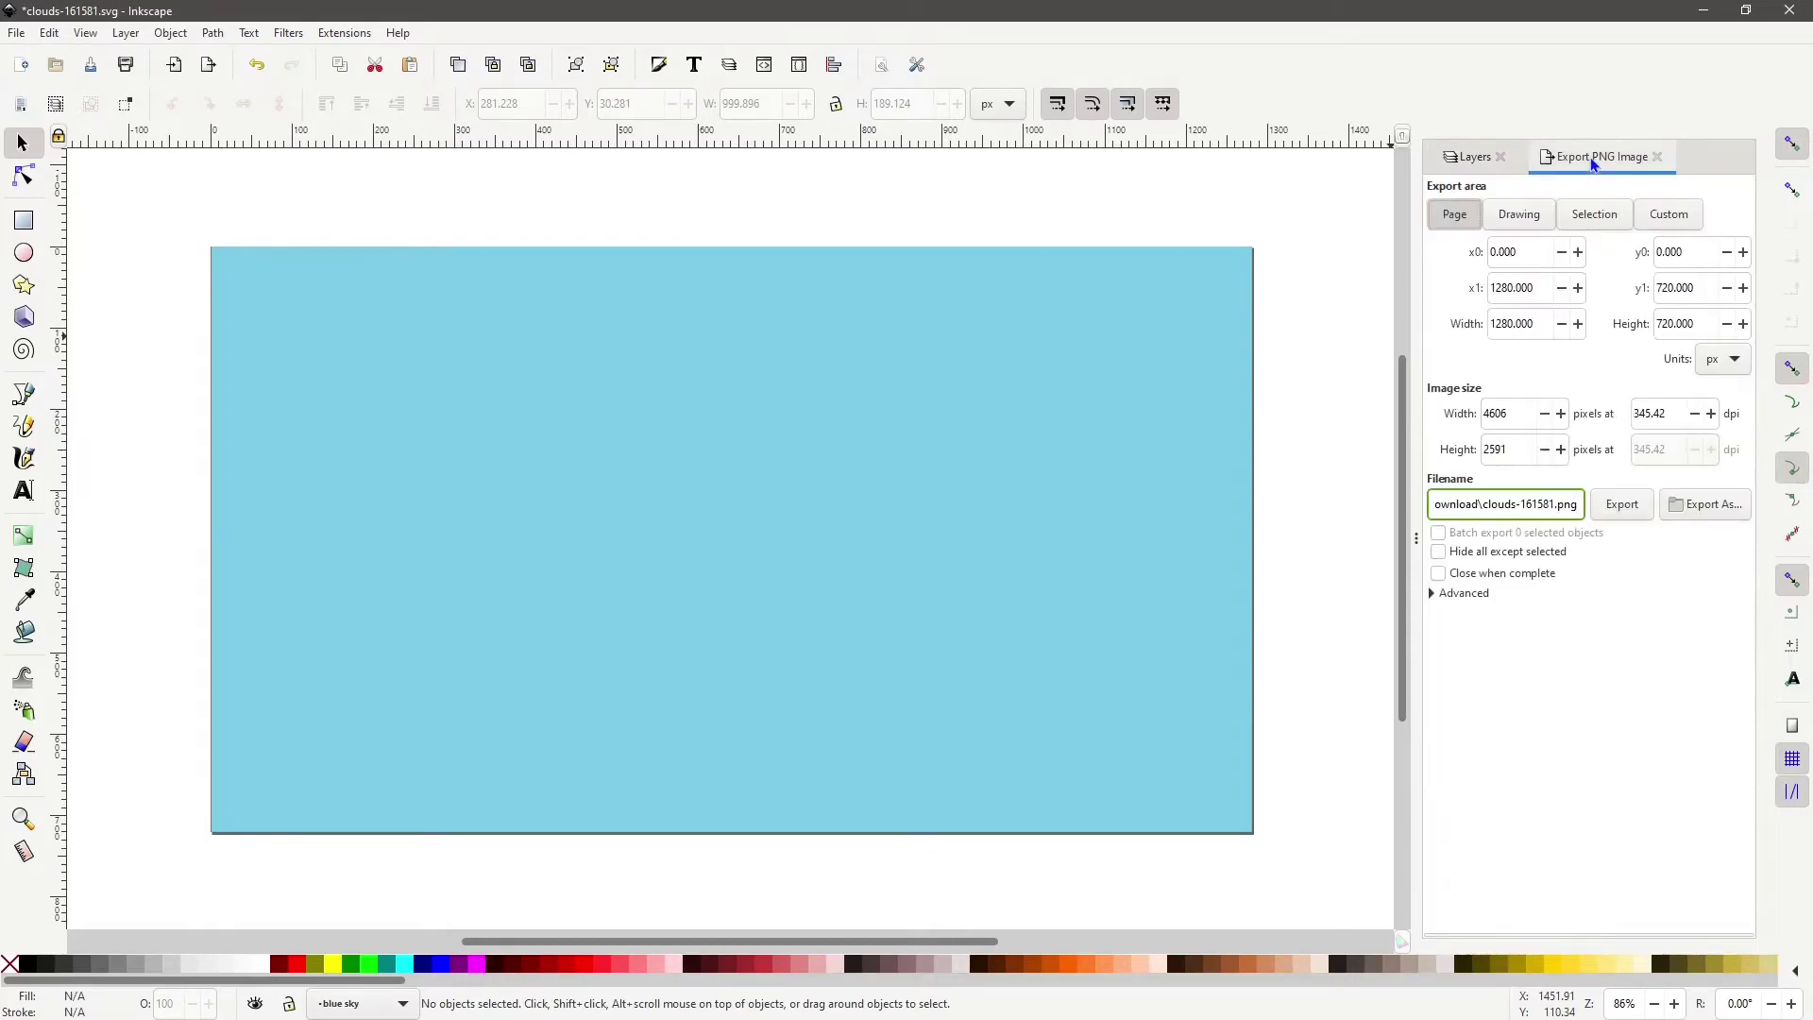
left_click(1600, 213)
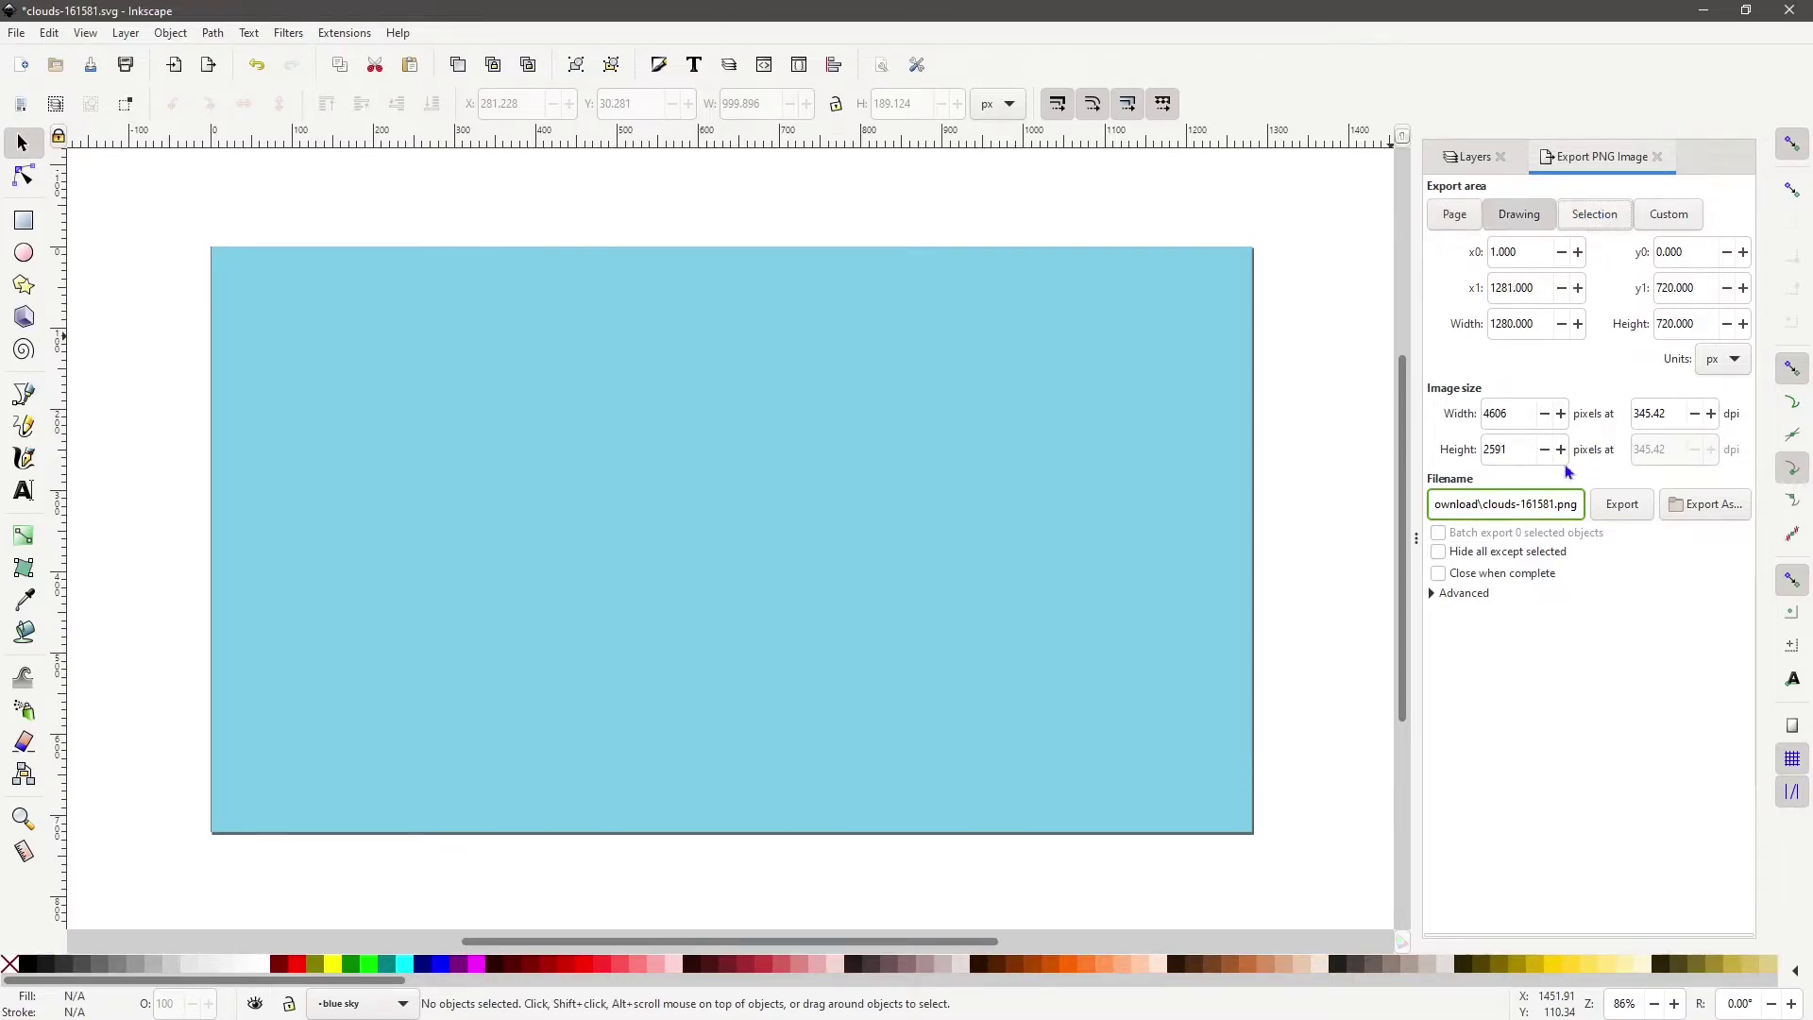
left_click_drag(1484, 507, 1554, 508)
right_click(1545, 508)
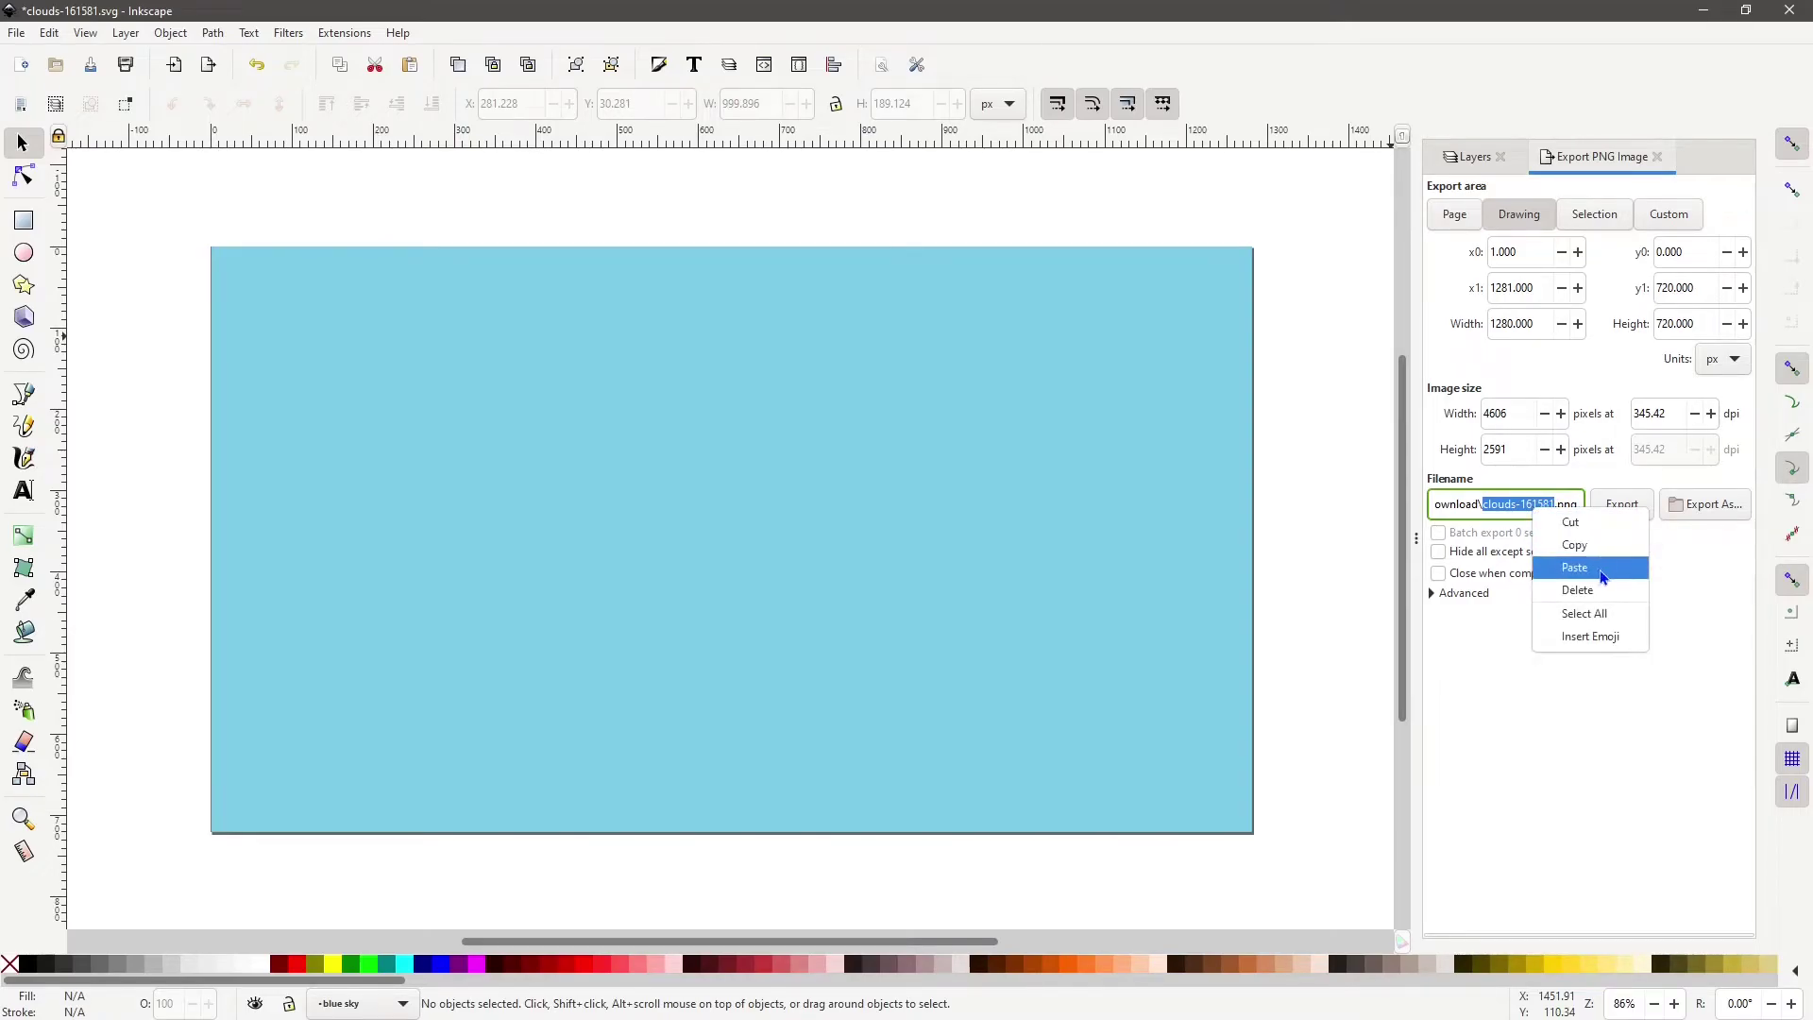
left_click(1576, 567)
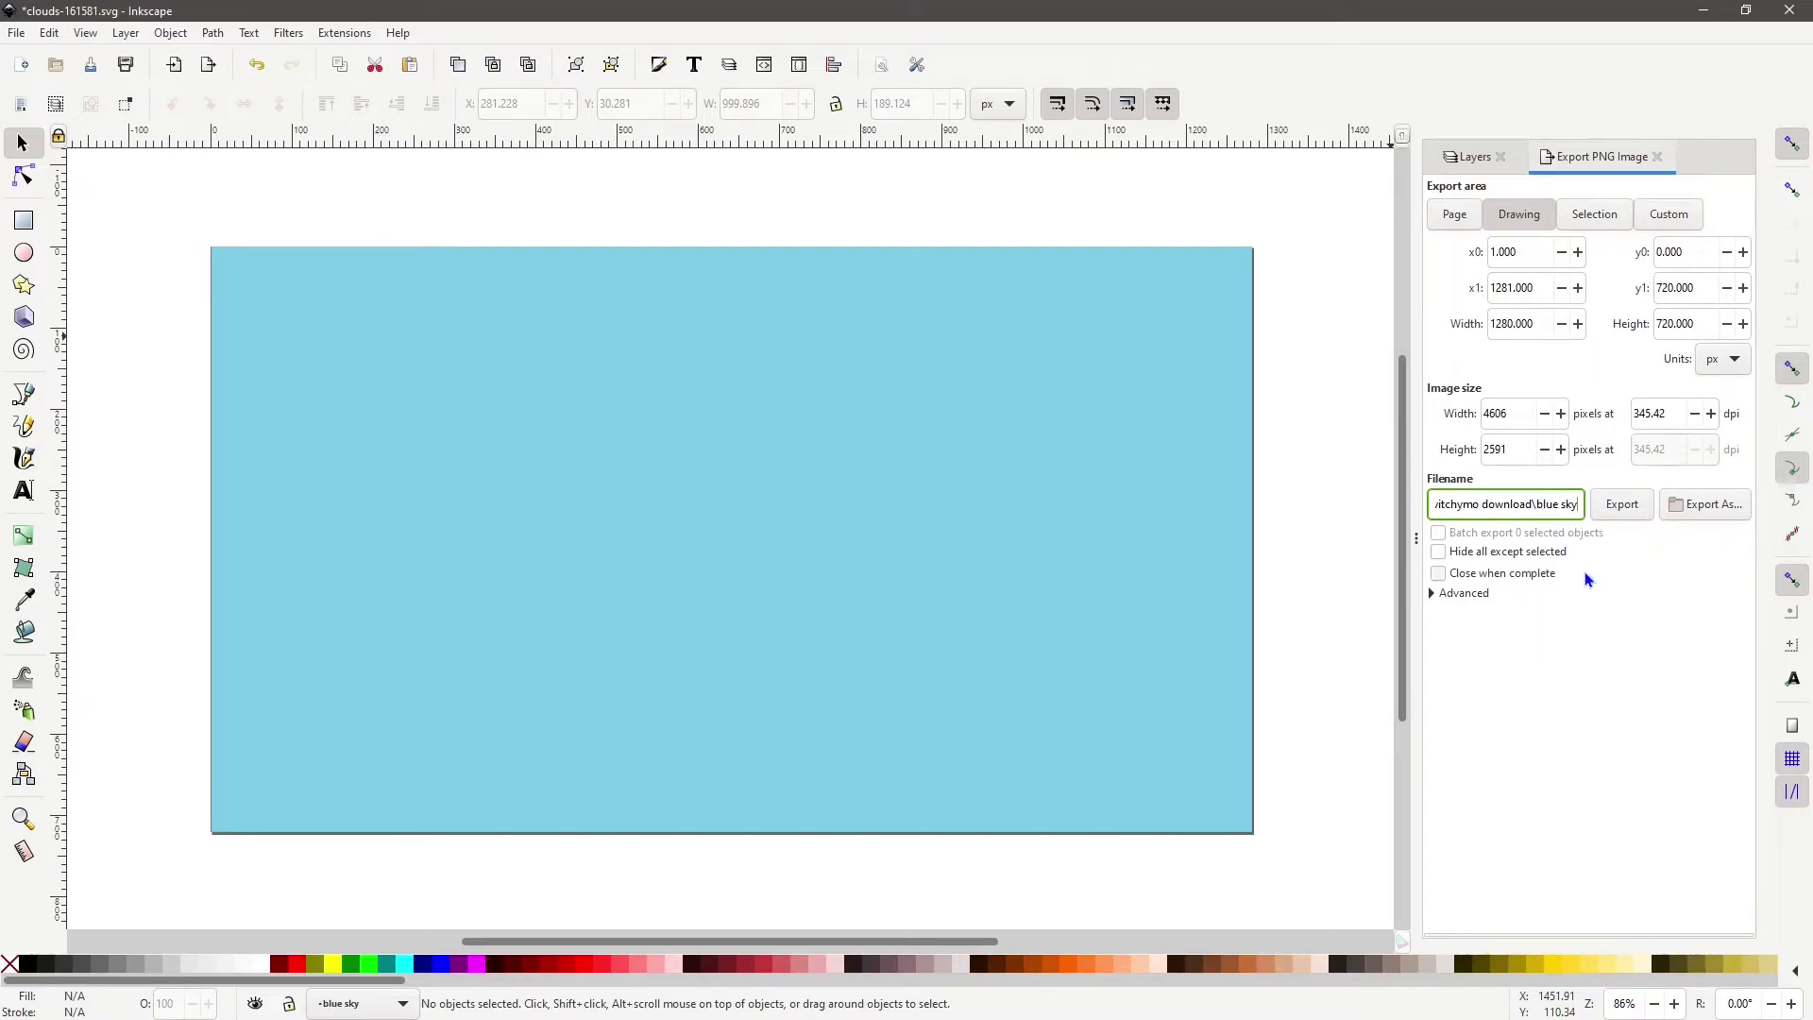
left_click(1626, 508)
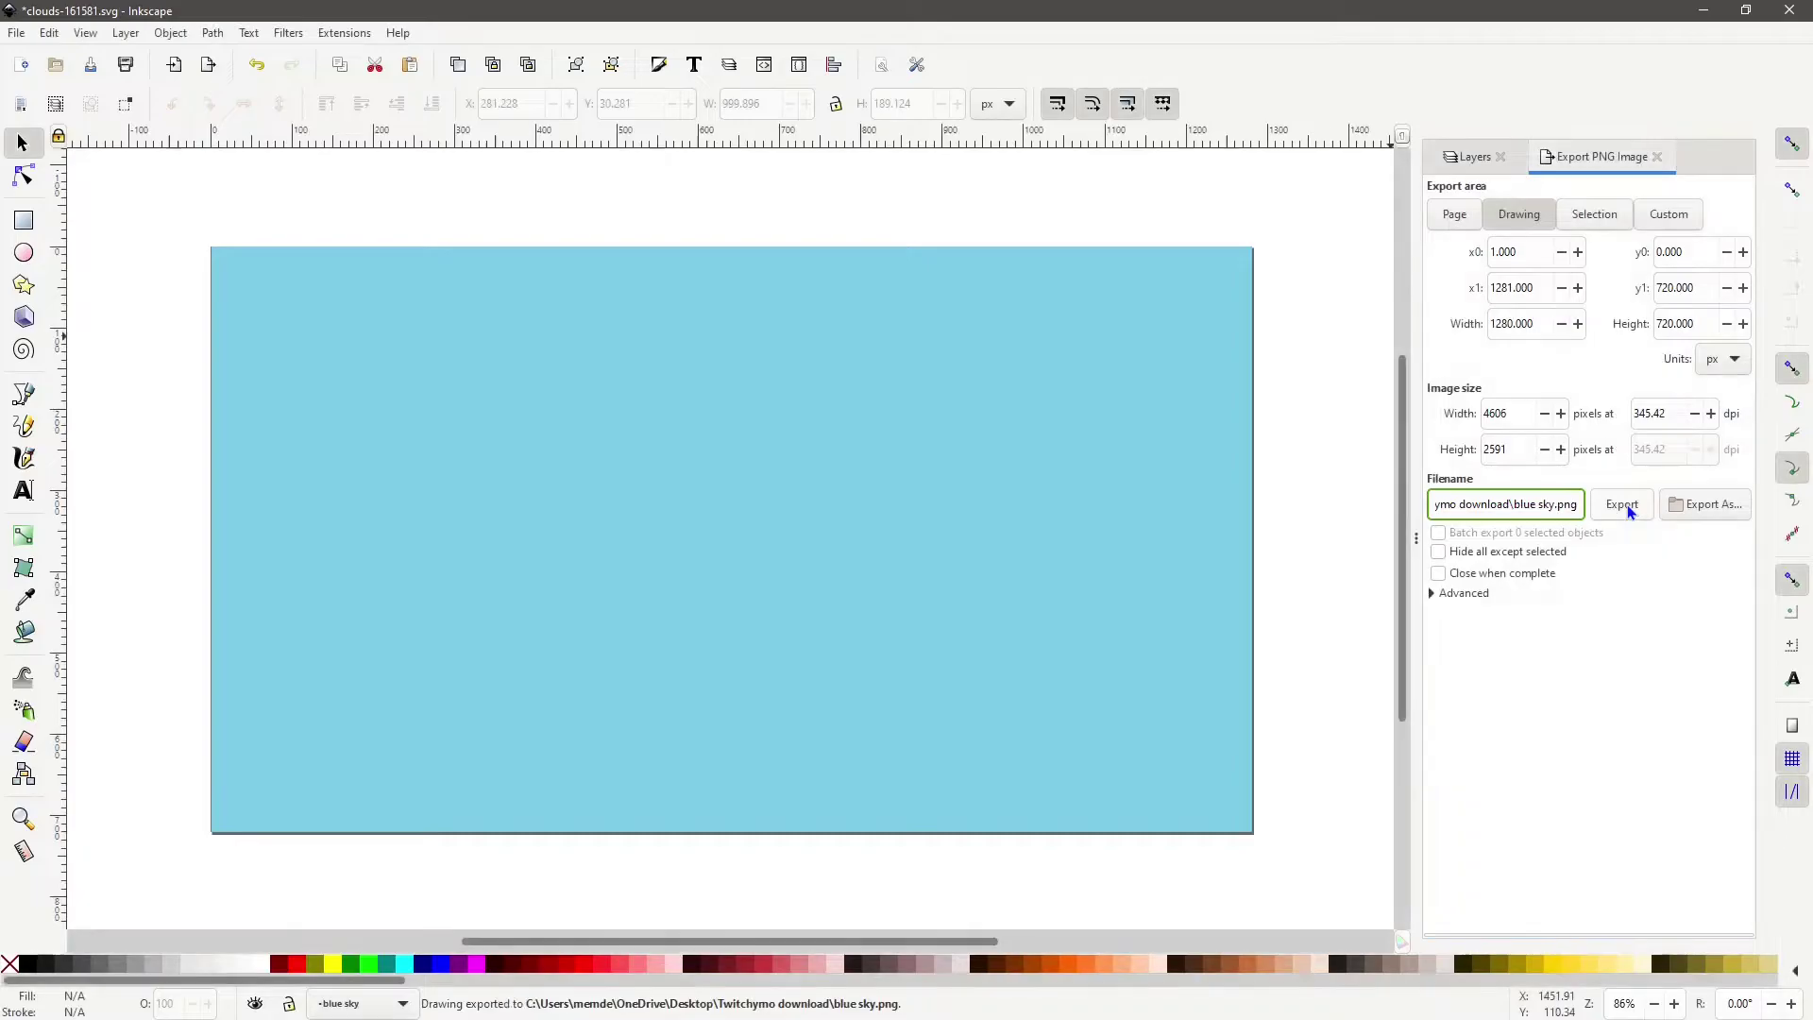
Hide the blue sky layer and export the sun layer as sun.png.
left_click(1471, 161)
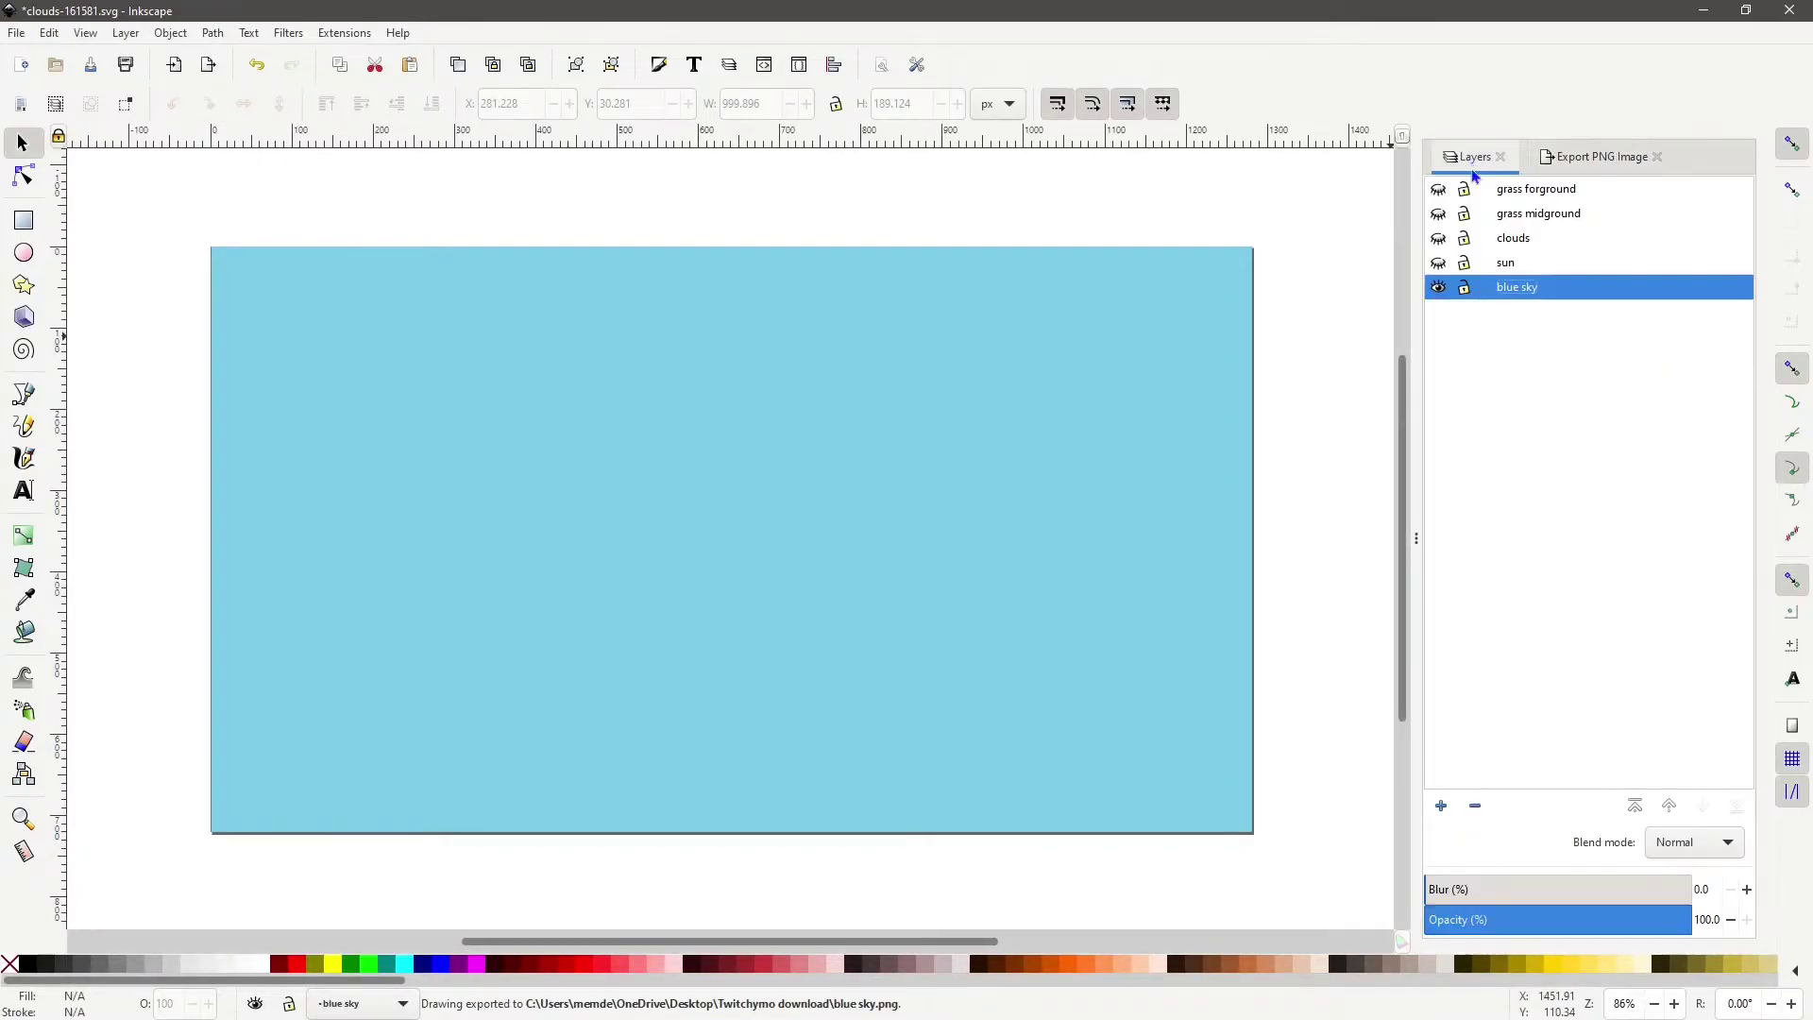
left_click(1439, 287)
right_click(1506, 262)
left_click(1439, 263)
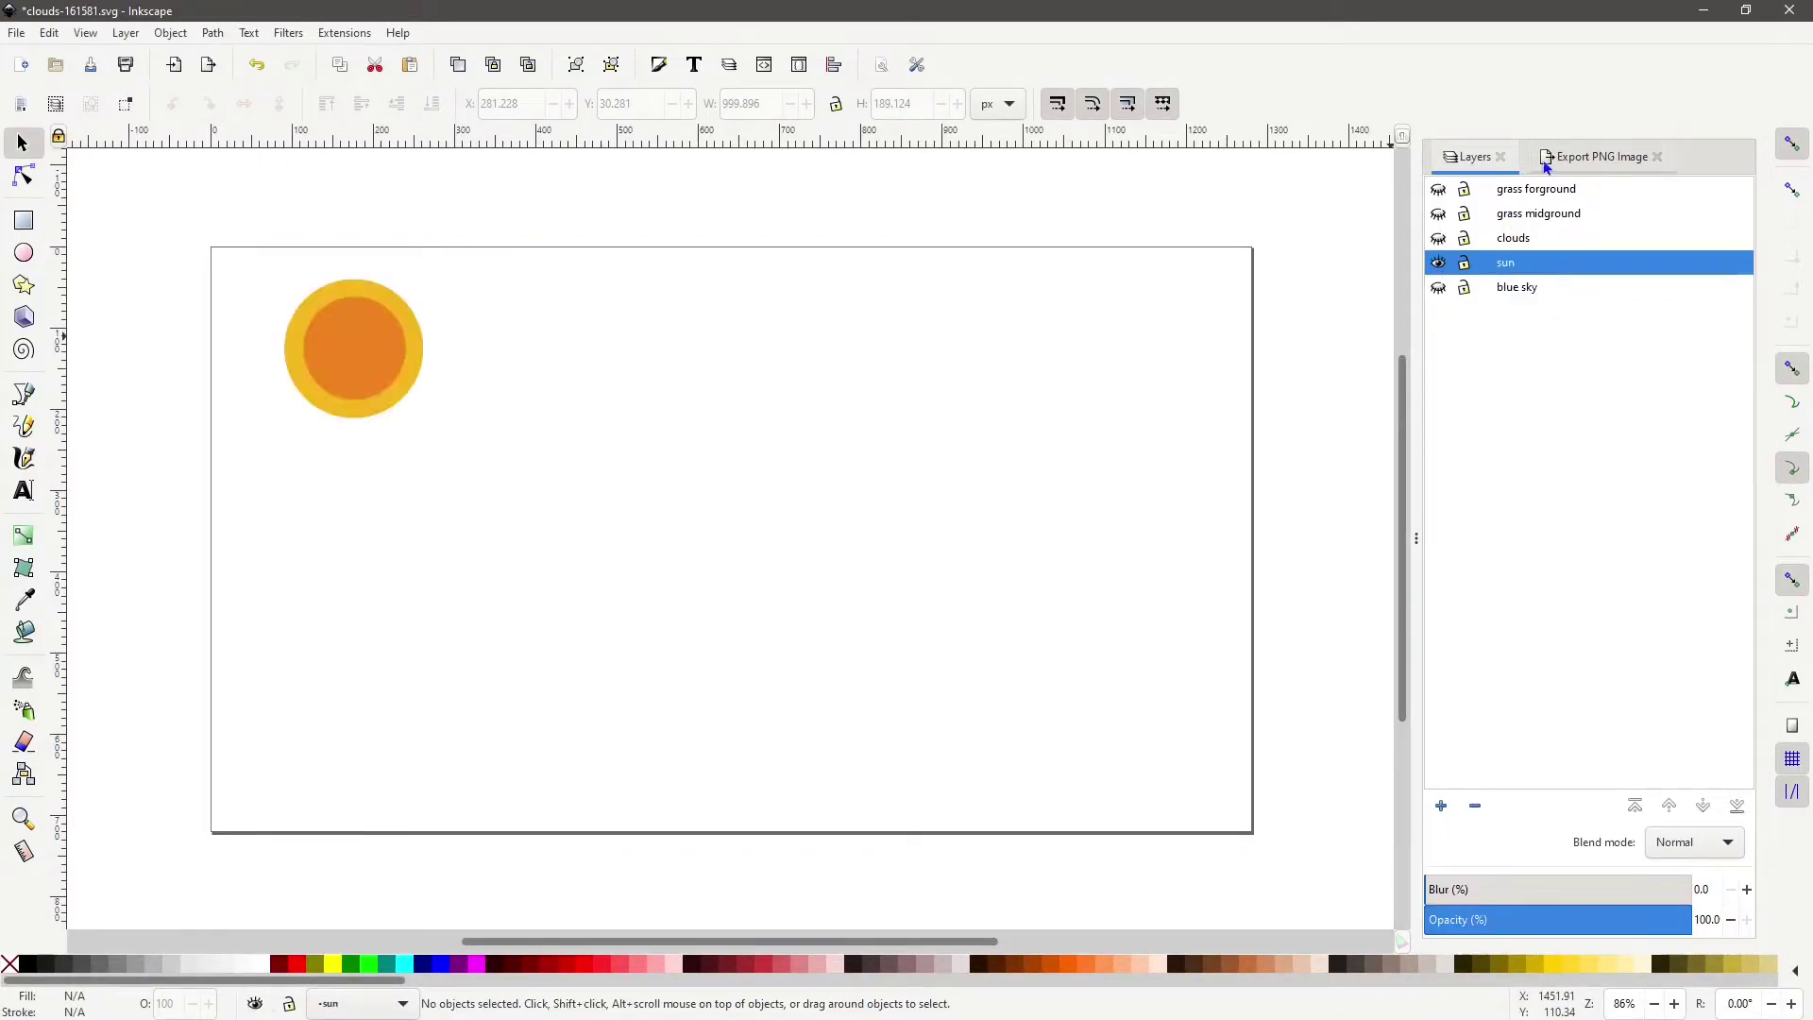
left_click(1596, 157)
double_click(1516, 504)
right_click(1515, 503)
left_click(1586, 578)
left_click(1621, 503)
Hide the sun layer, show clouds, and export it as clouds.png.
left_click(1471, 157)
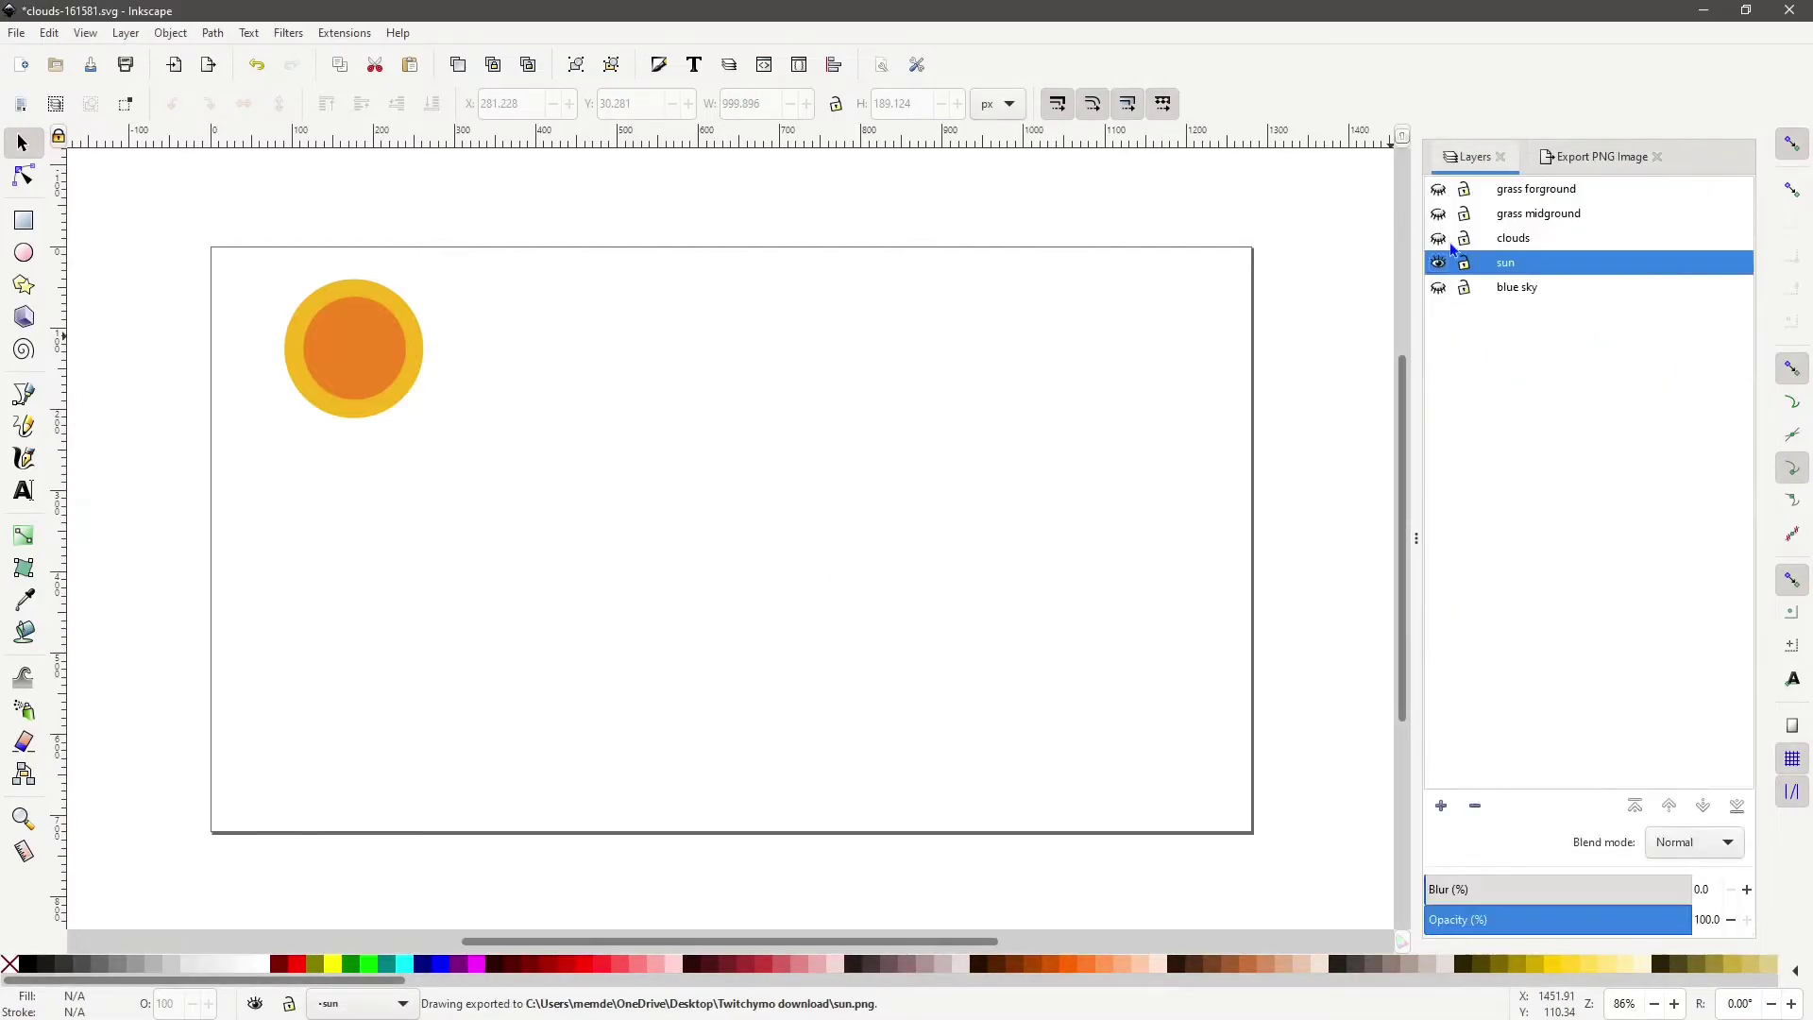
left_click(1438, 263)
double_click(1514, 238)
key("cmd+c")
left_click(1438, 238)
left_click(1596, 157)
double_click(1539, 504)
right_click(1540, 503)
left_click(1586, 567)
left_click(1621, 504)
Hide clouds, show grass midground, and export it as grass midground.png.
left_click(1471, 156)
left_click(1438, 238)
left_click(1514, 214)
left_click(1439, 213)
left_click(1596, 156)
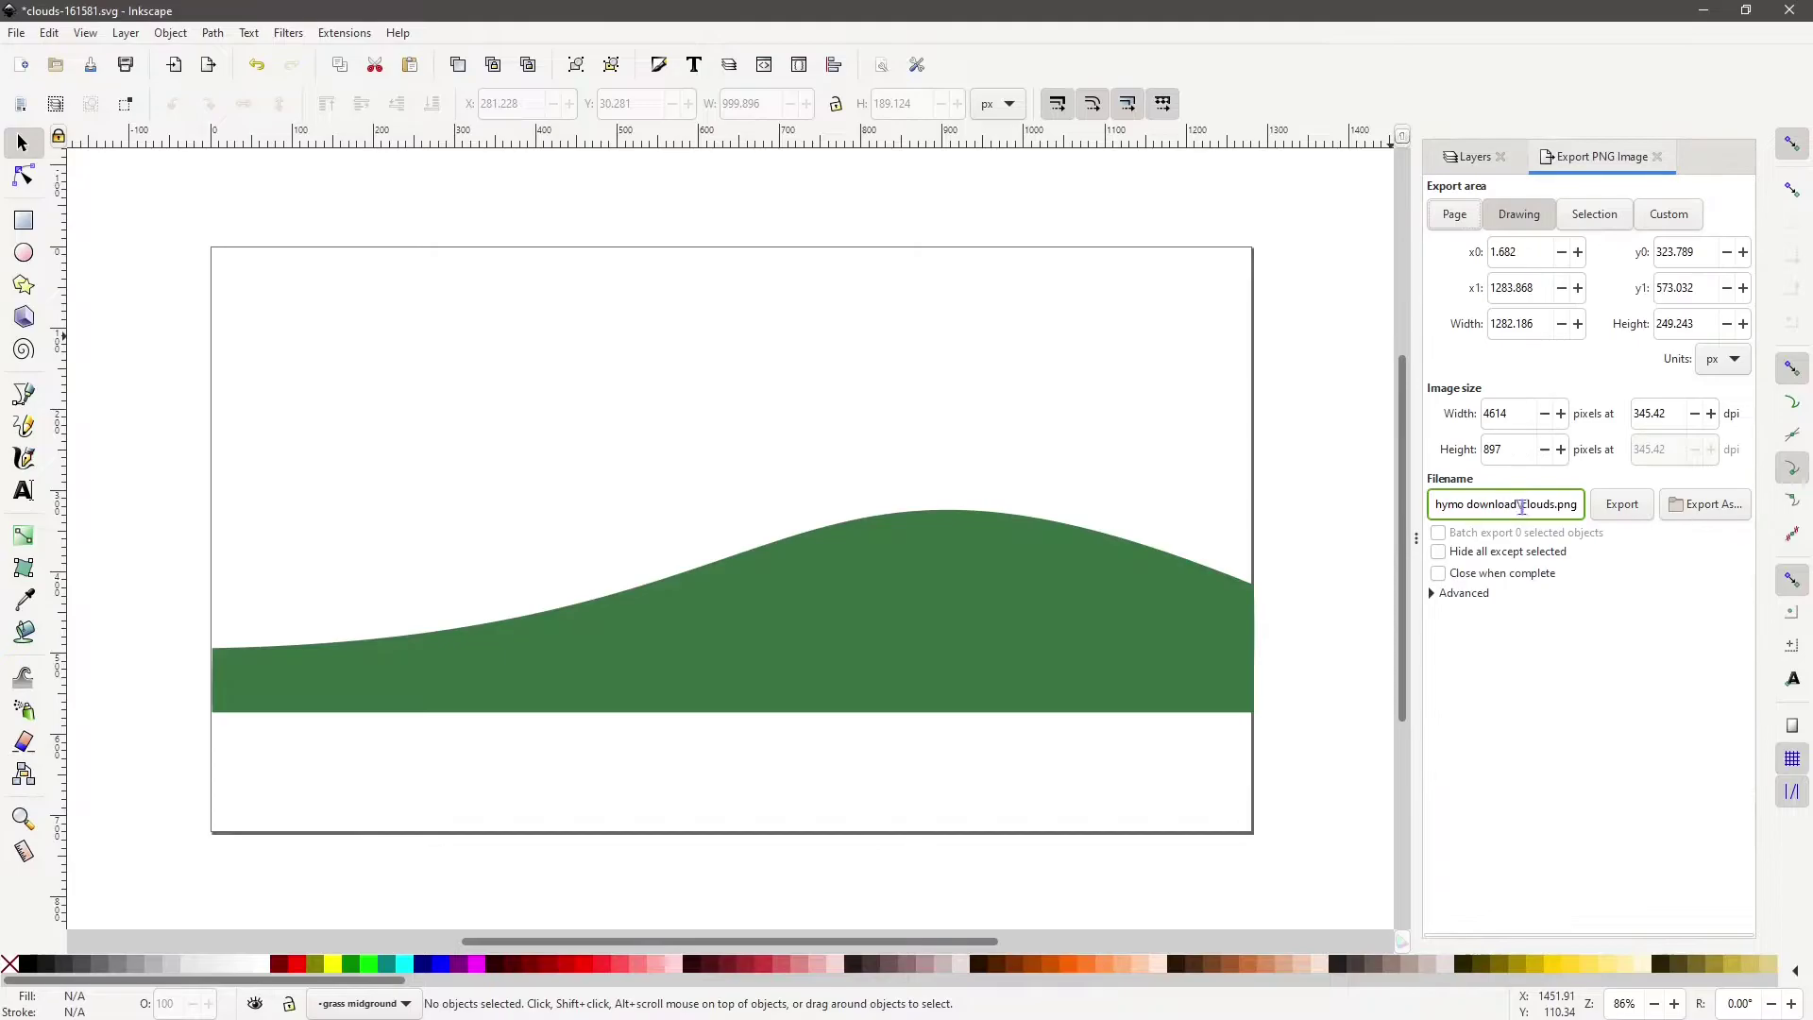
double_click(1539, 503)
right_click(1539, 505)
left_click(1587, 566)
left_click(1622, 504)
Hide grass midground, show grass forground, and export it as grass forground.png.
left_click(1471, 157)
left_click(1439, 213)
left_click(1514, 189)
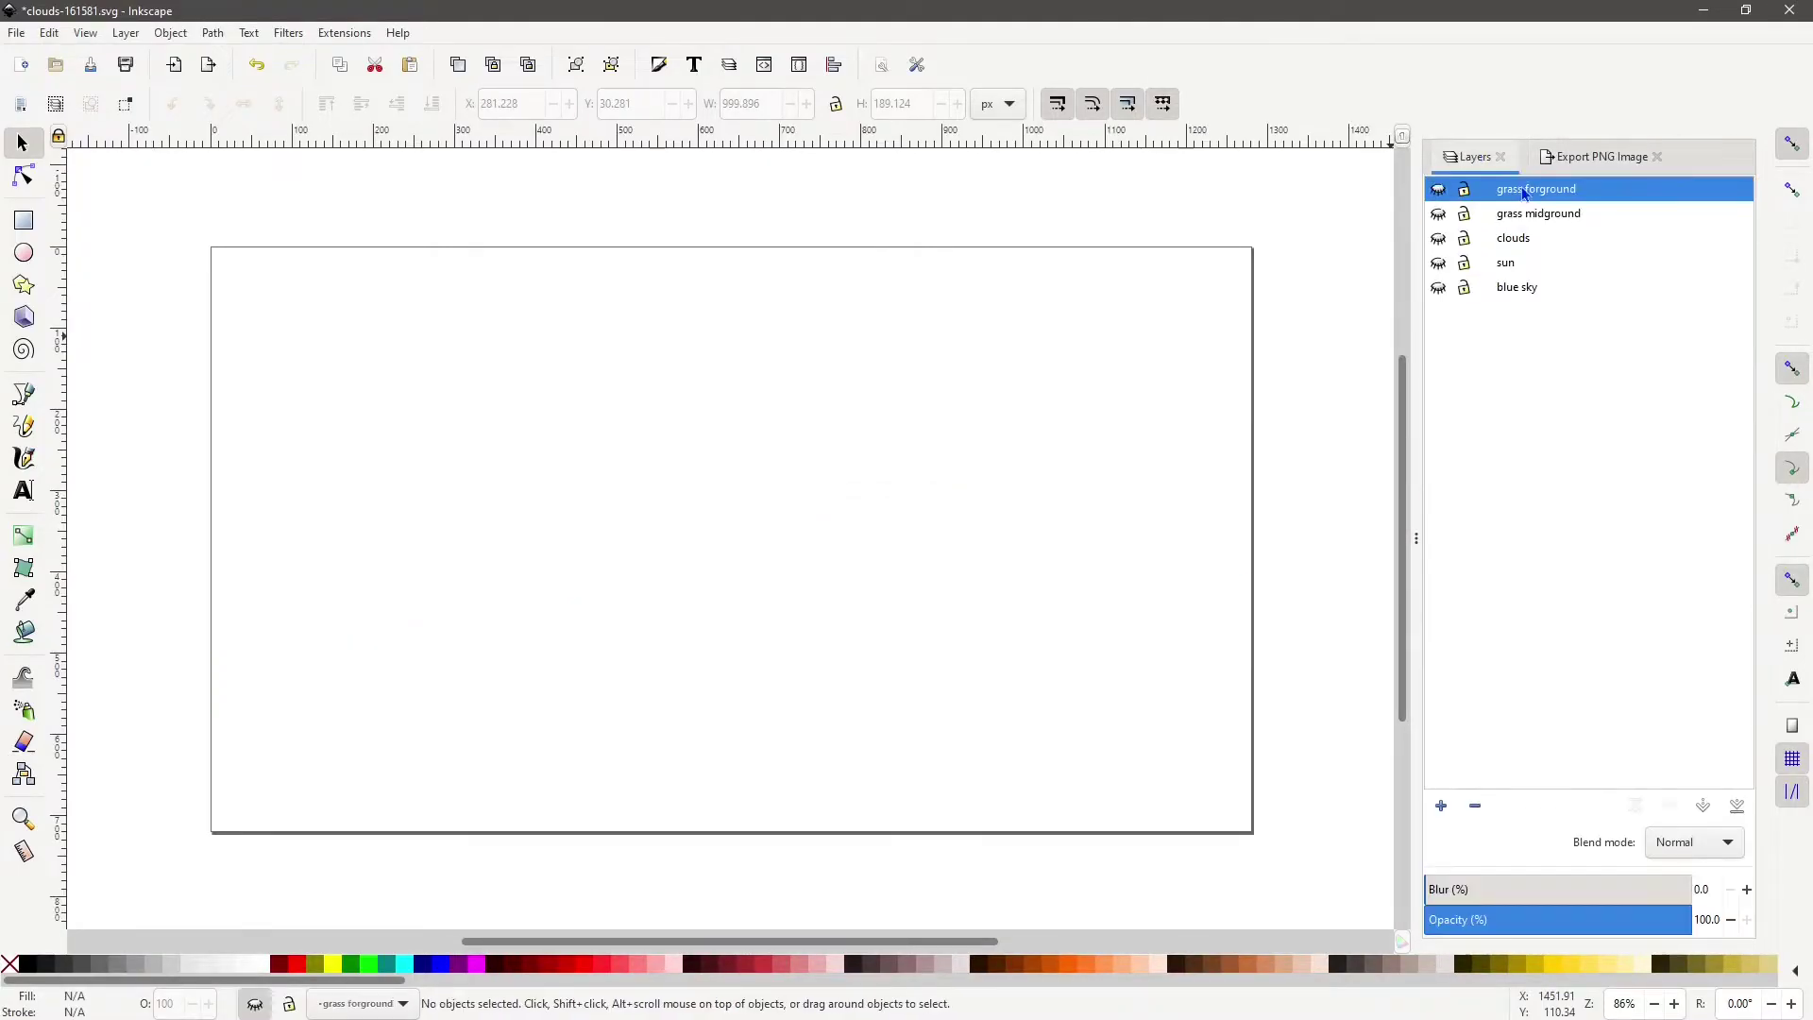
left_click(1537, 188)
key("cmd+c")
left_click(1438, 189)
left_click(1596, 157)
left_click_drag(1473, 503, 1556, 503)
right_click(1539, 505)
left_click(1586, 566)
left_click(1621, 504)
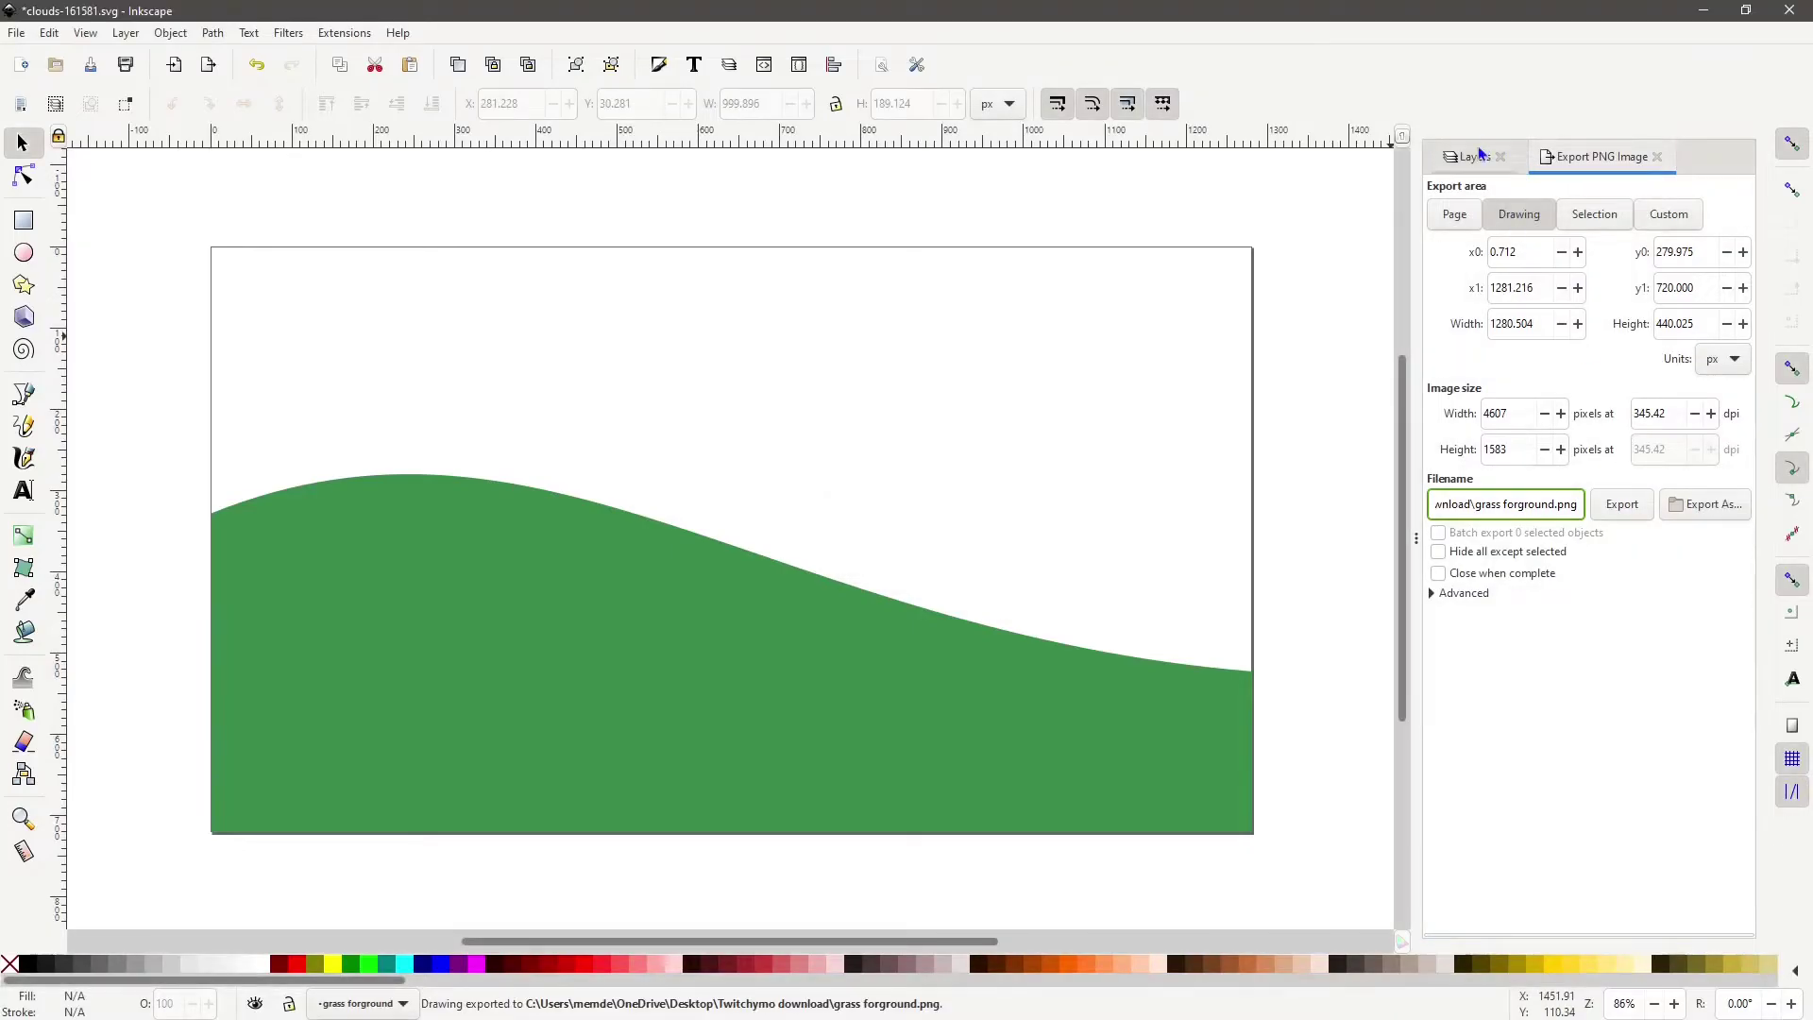
left_click(1472, 156)
Open blue sky.png in FastStone, step through the exported PNGs to sun.png, then close the viewer.
left_click(1703, 10)
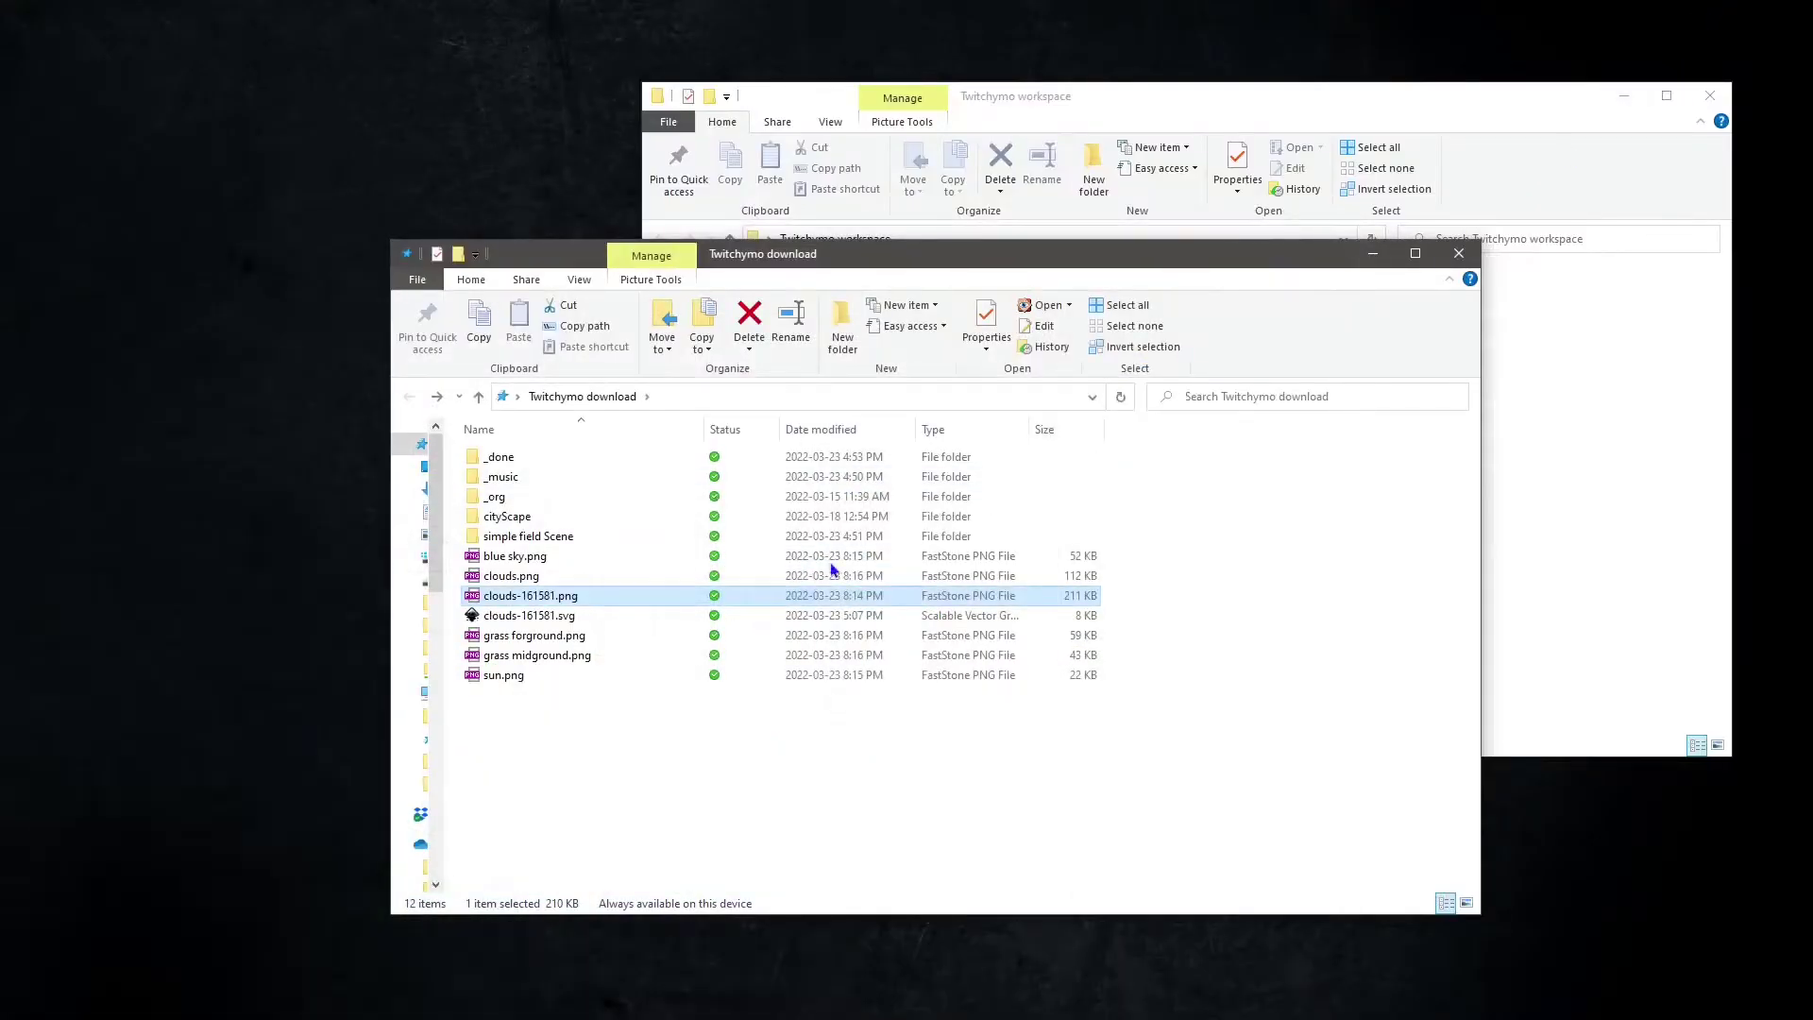
double_click(551, 559)
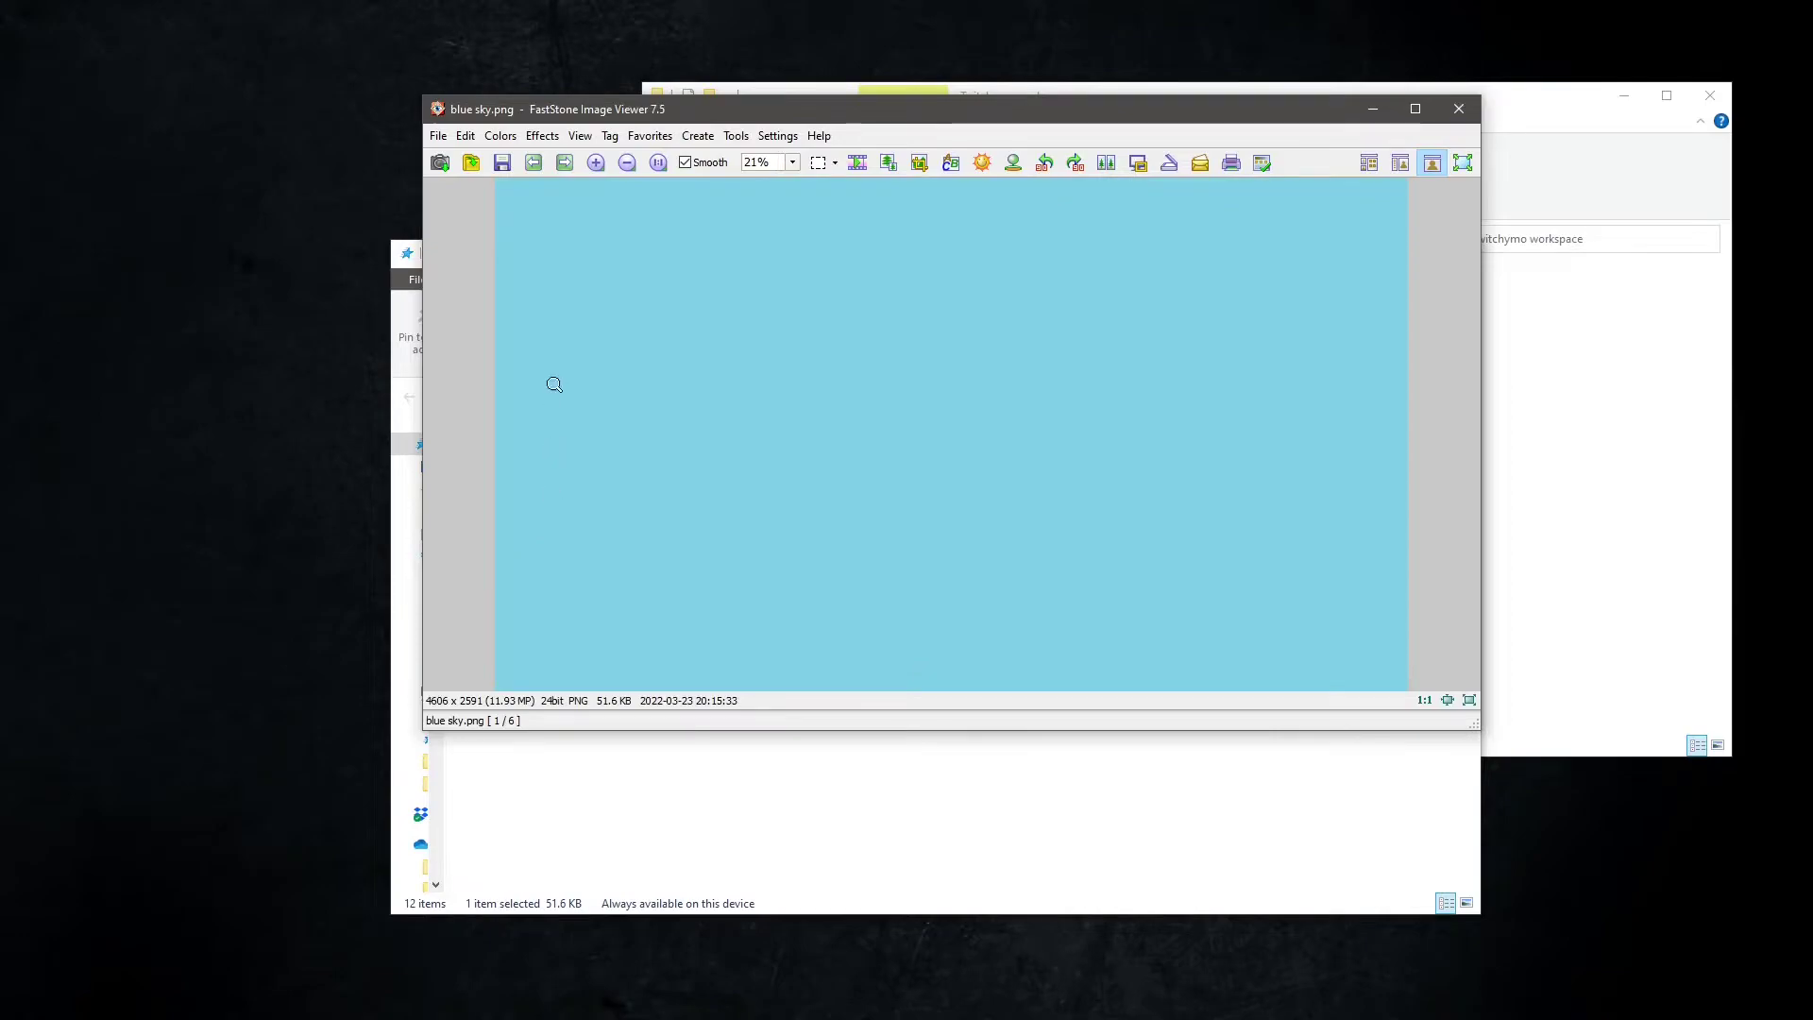
left_click(564, 163)
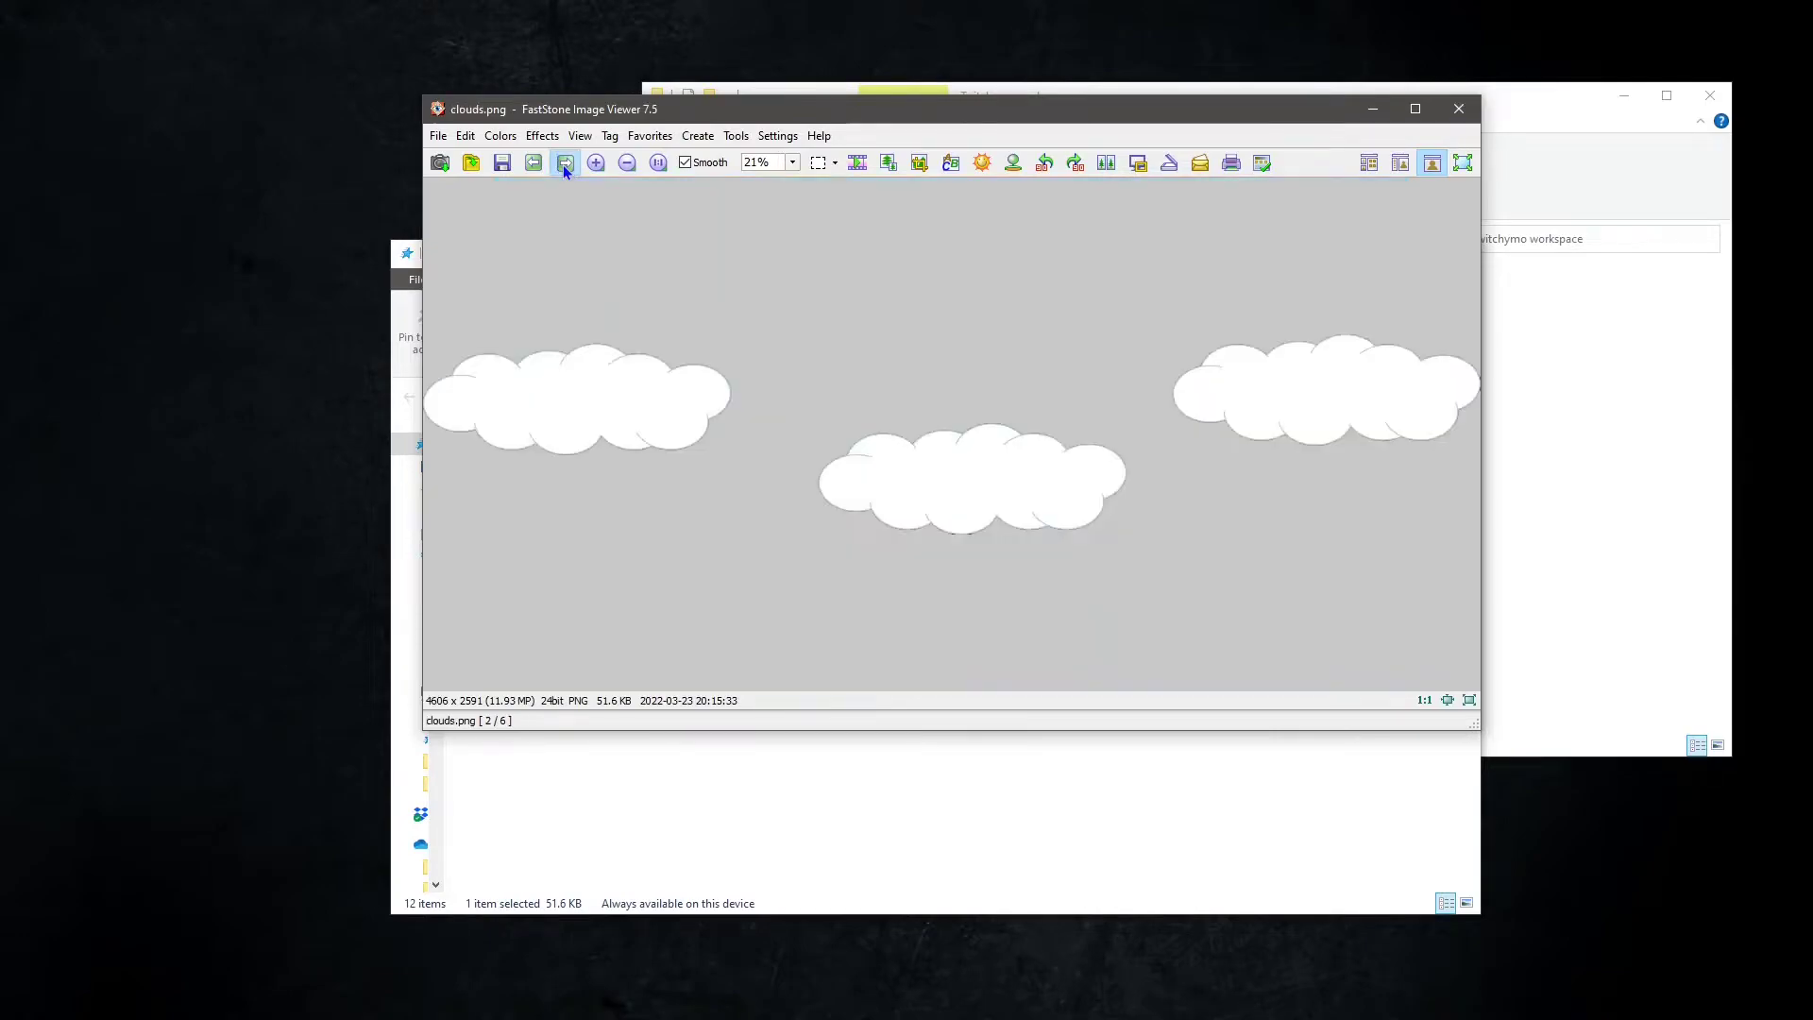
left_click(563, 165)
left_click(563, 164)
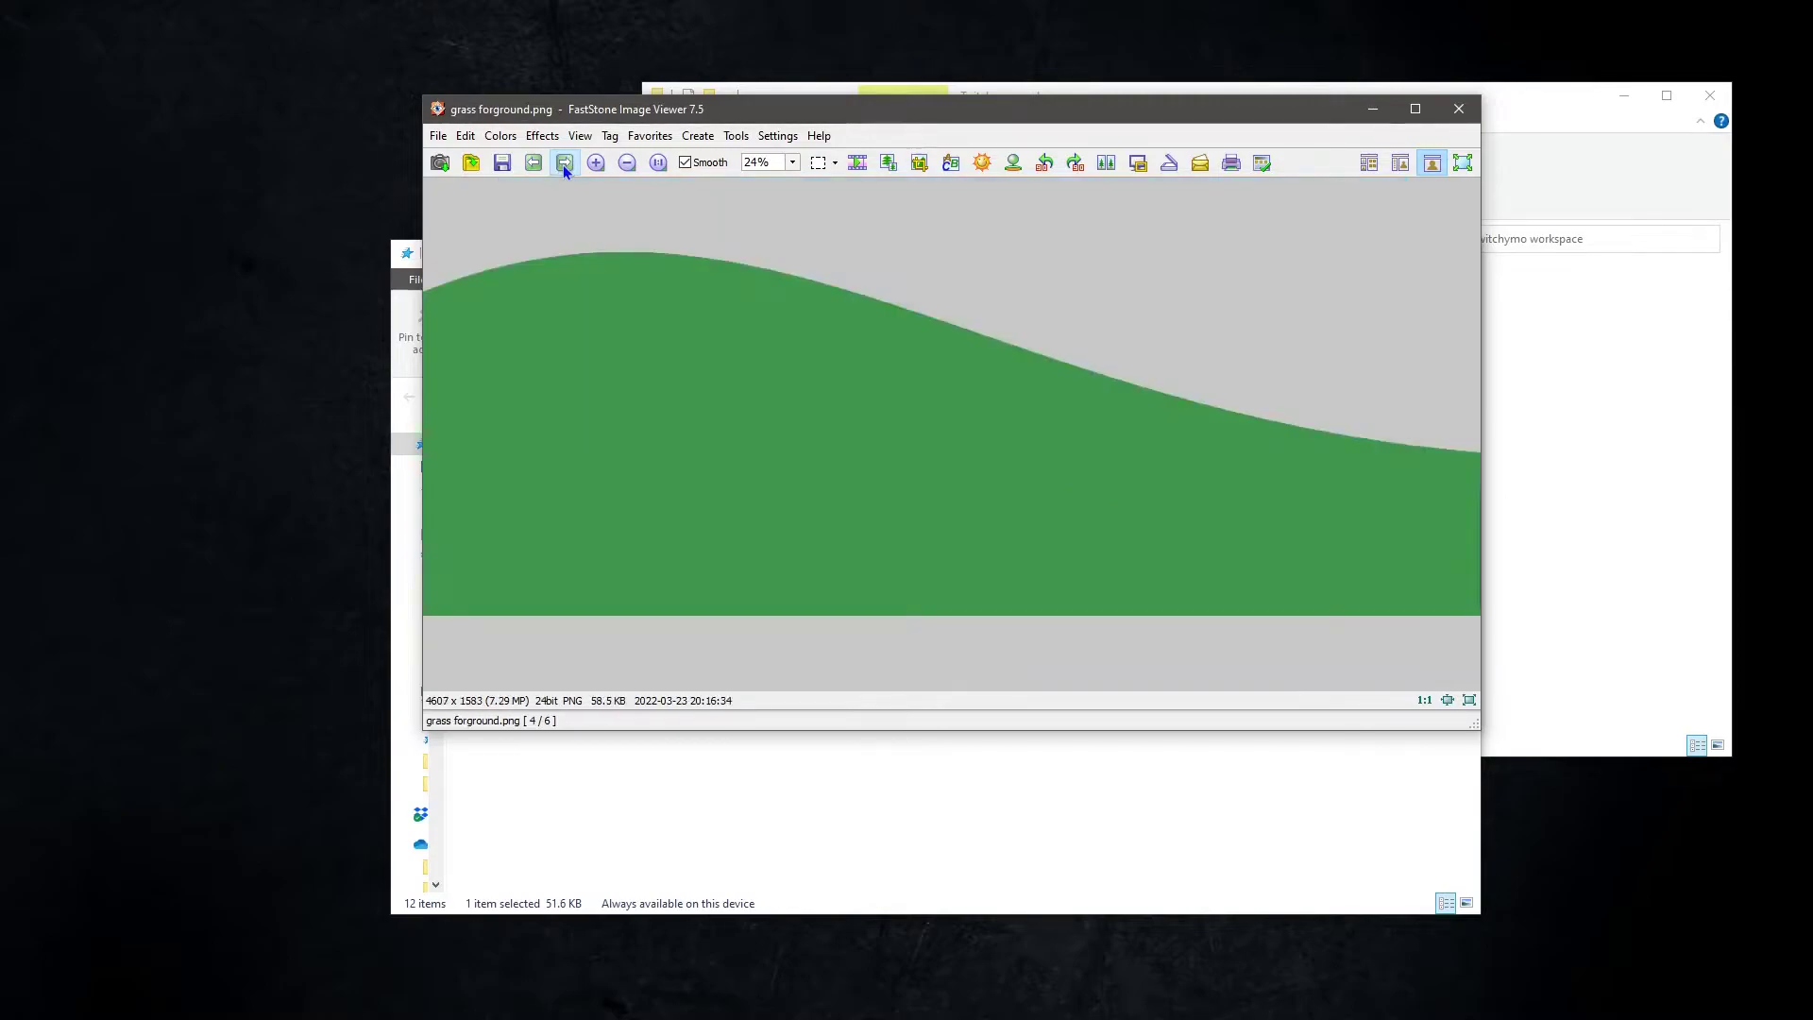
left_click(563, 164)
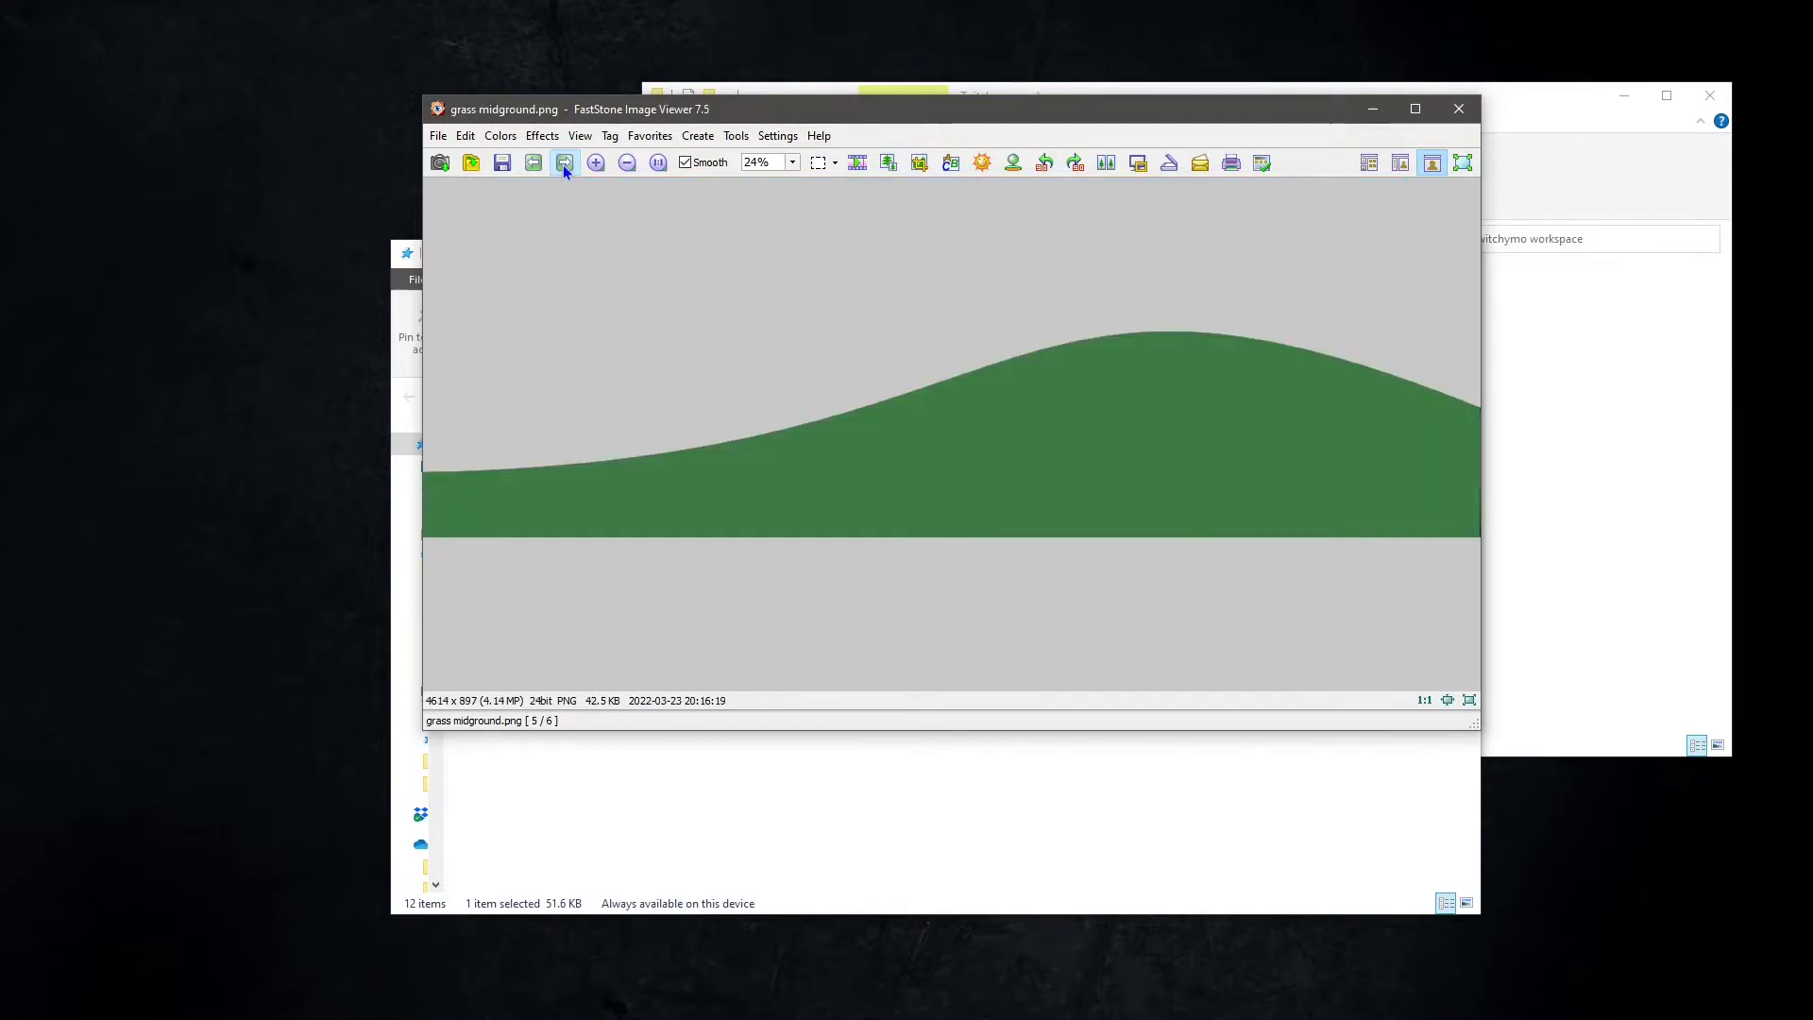
left_click(564, 165)
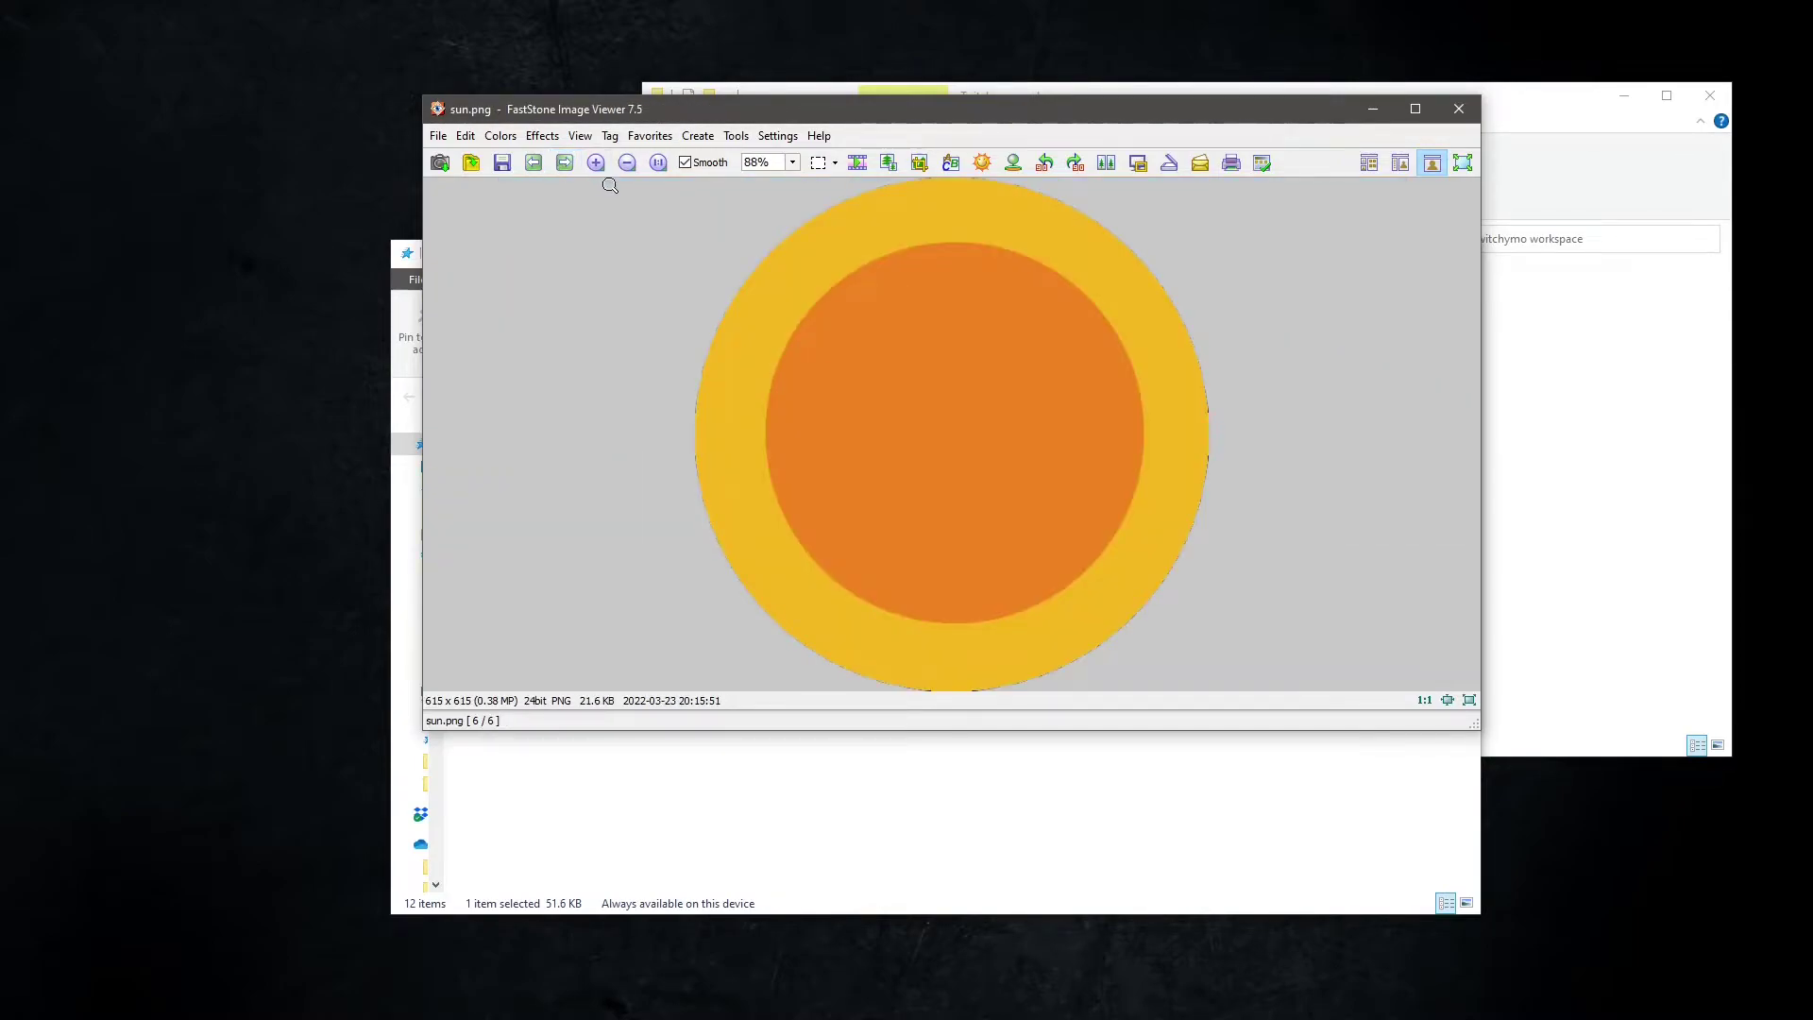
left_click(1459, 108)
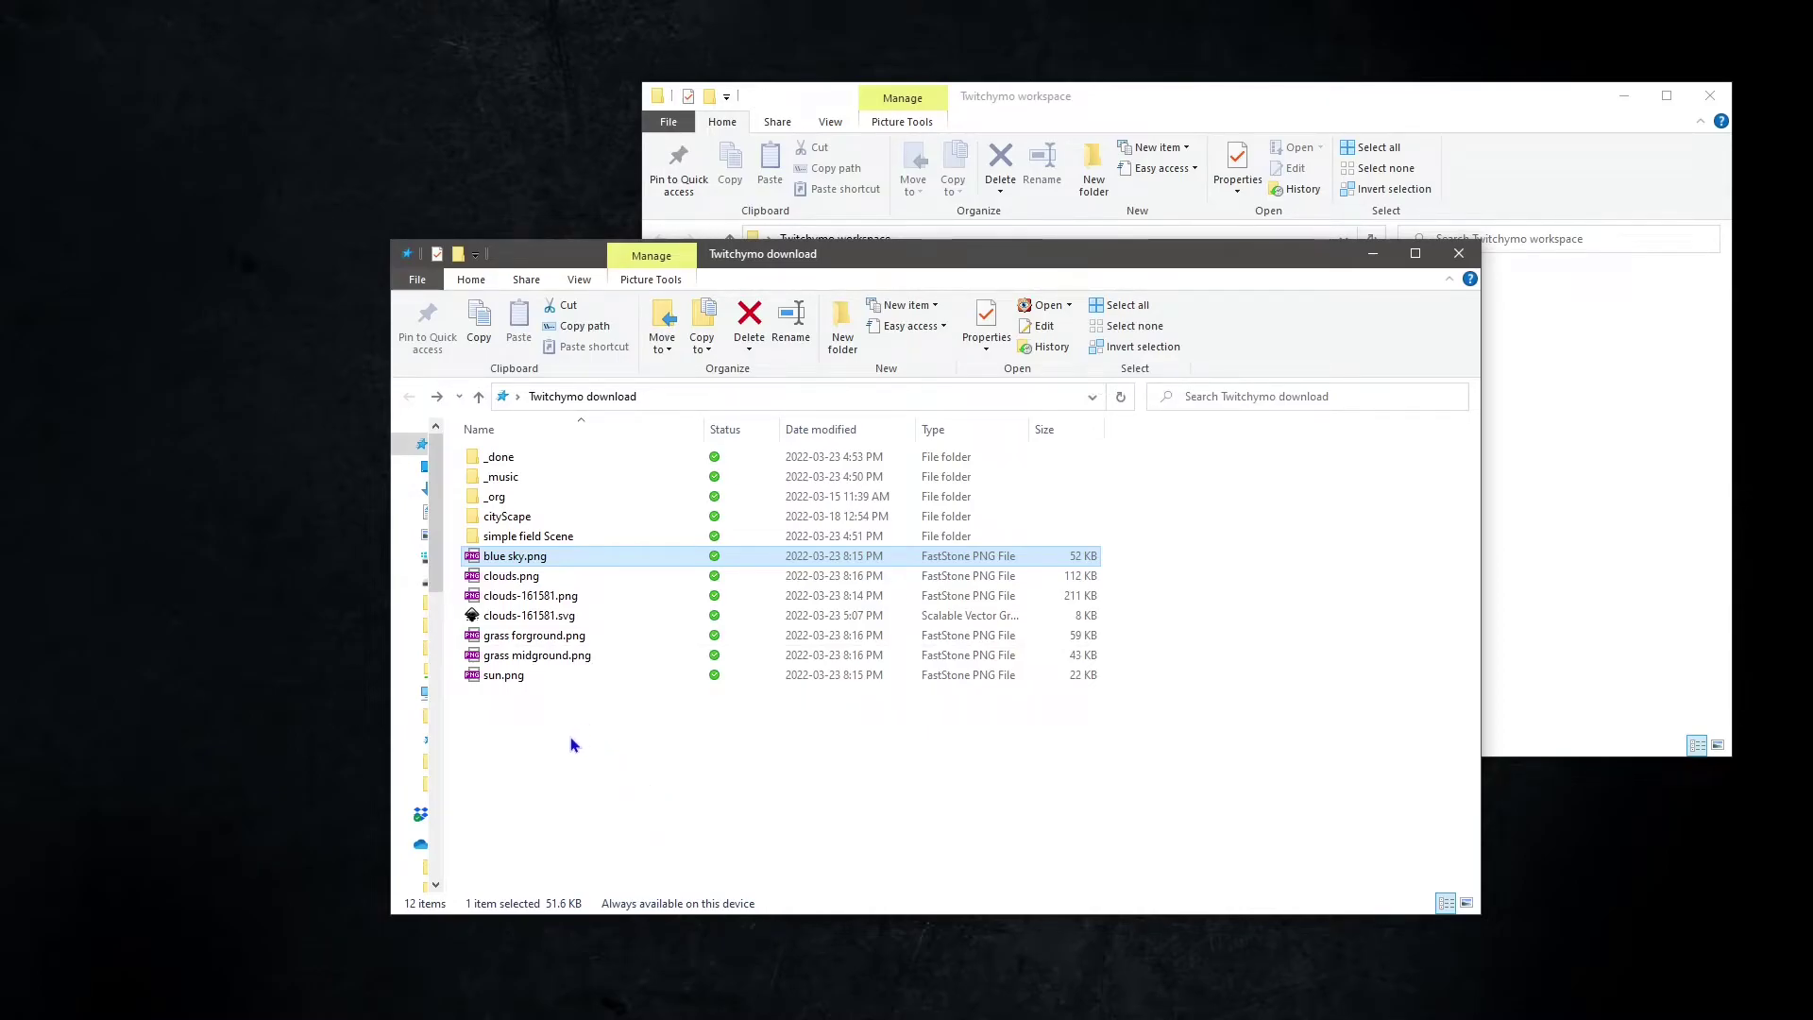
Move the blue sky, clouds, grass midground, grass forground and sun PNGs into the Twitchymo workspace folder.
left_click_drag(578, 743, 1697, 488)
left_click_drag(595, 563, 1652, 529)
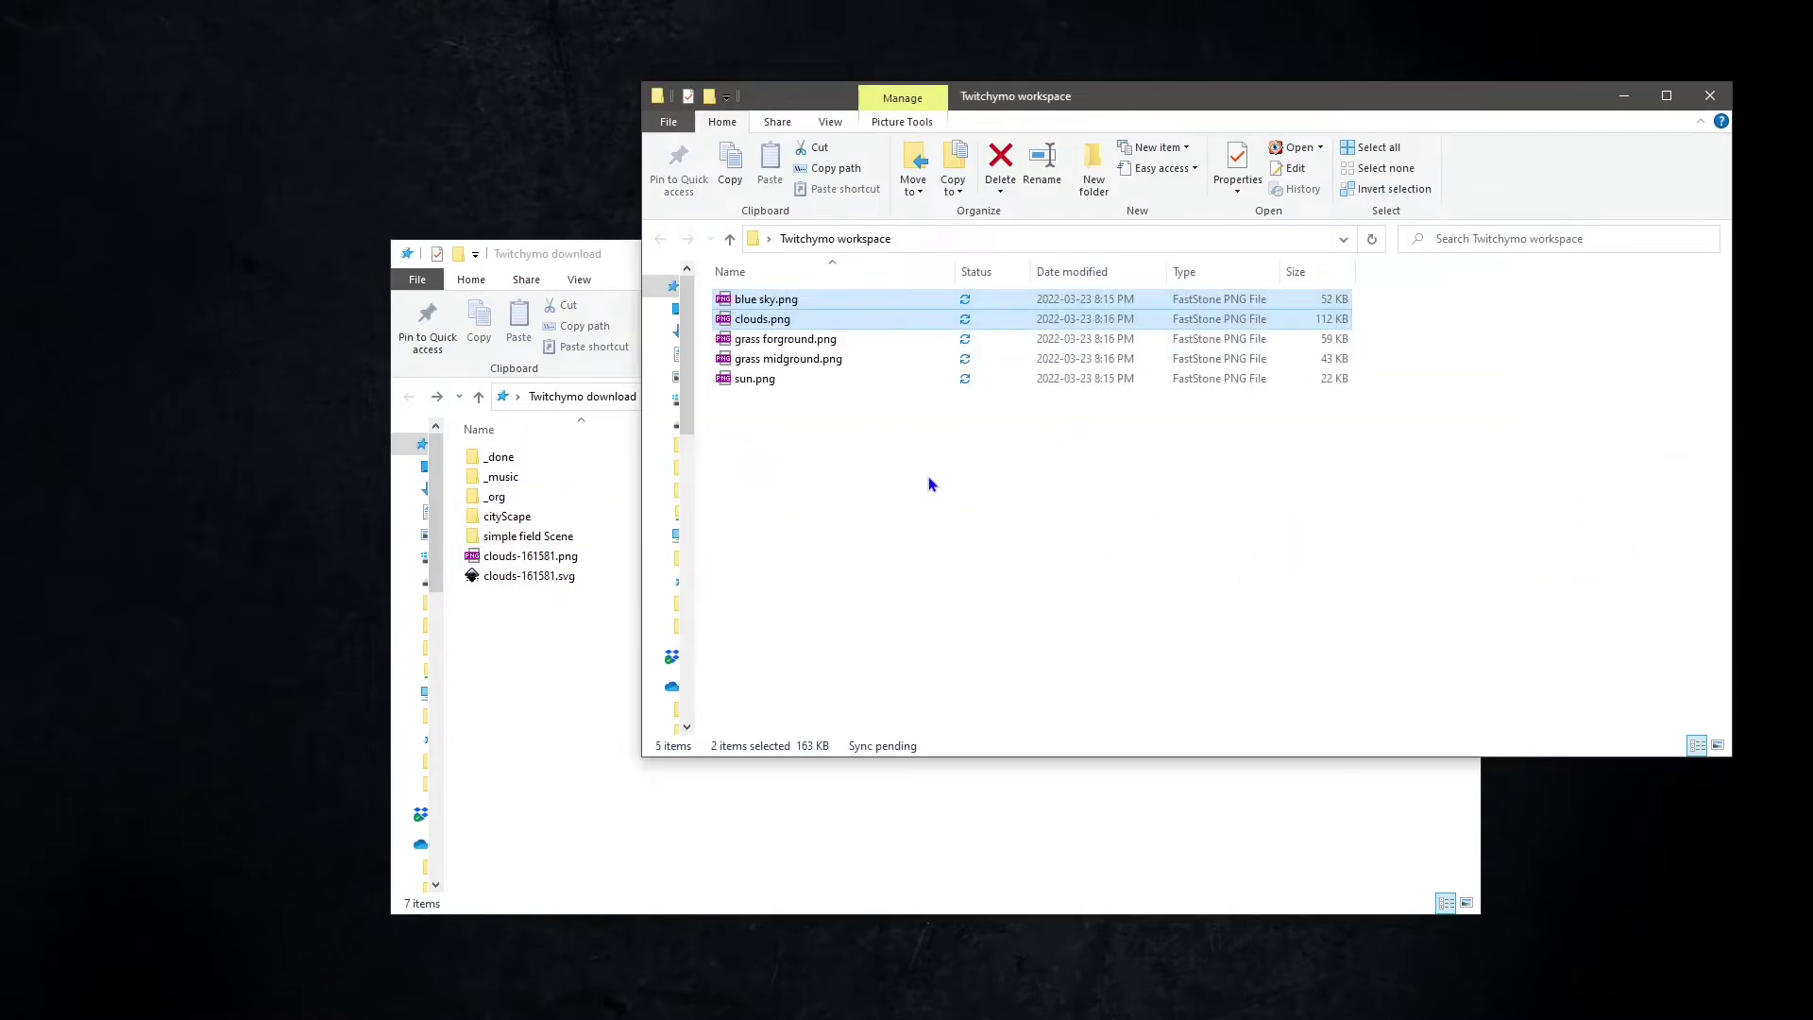
left_click(340, 864)
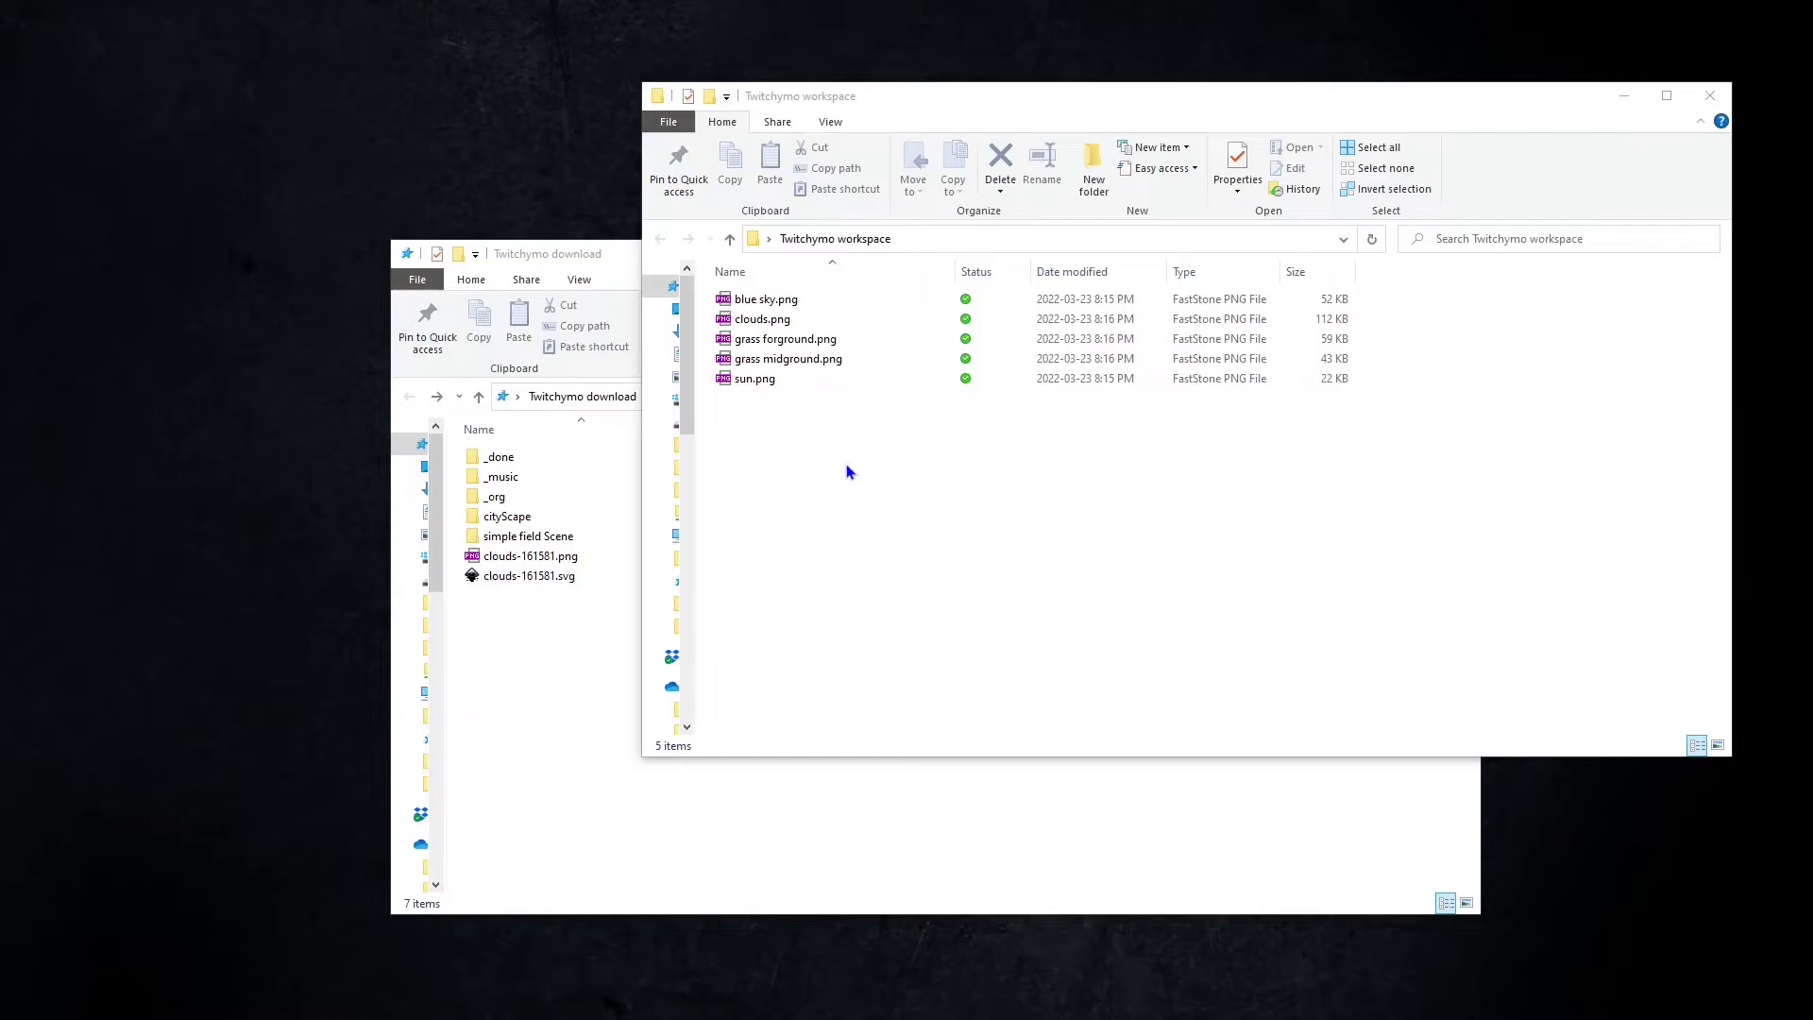
right_click(773, 323)
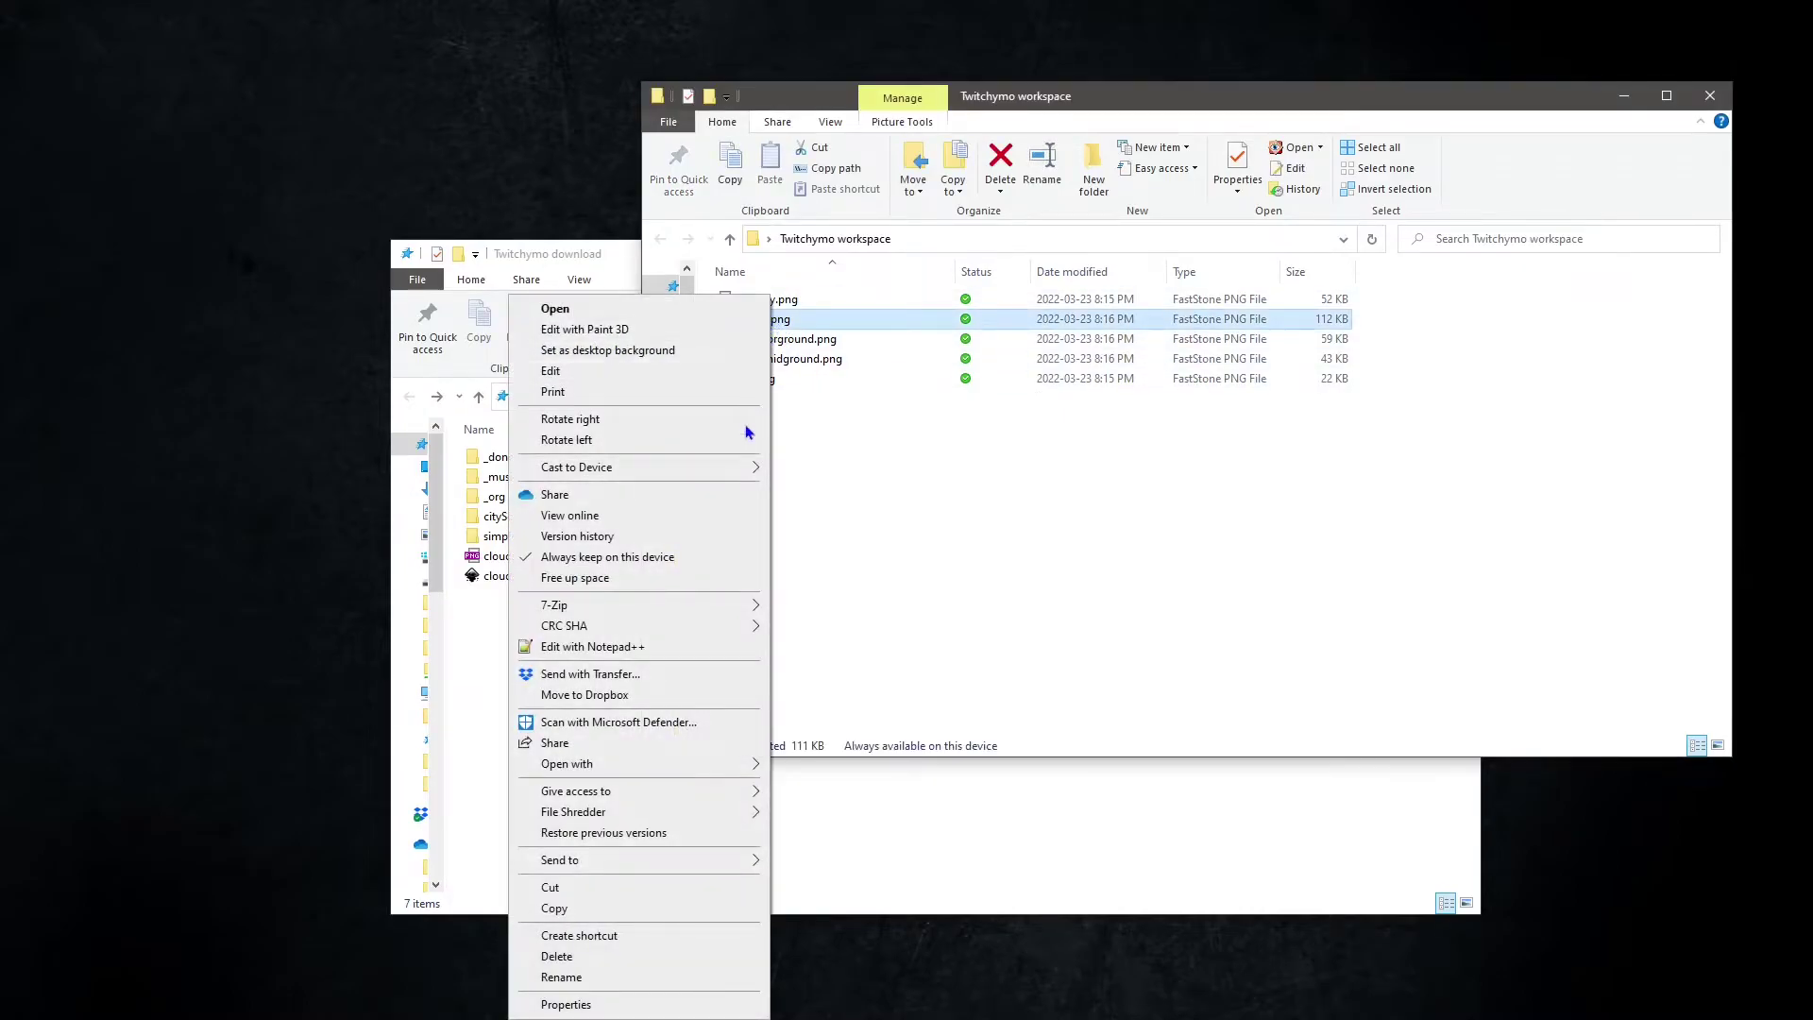
Open clouds.png with Krita using Open with.
mouse_move(734, 767)
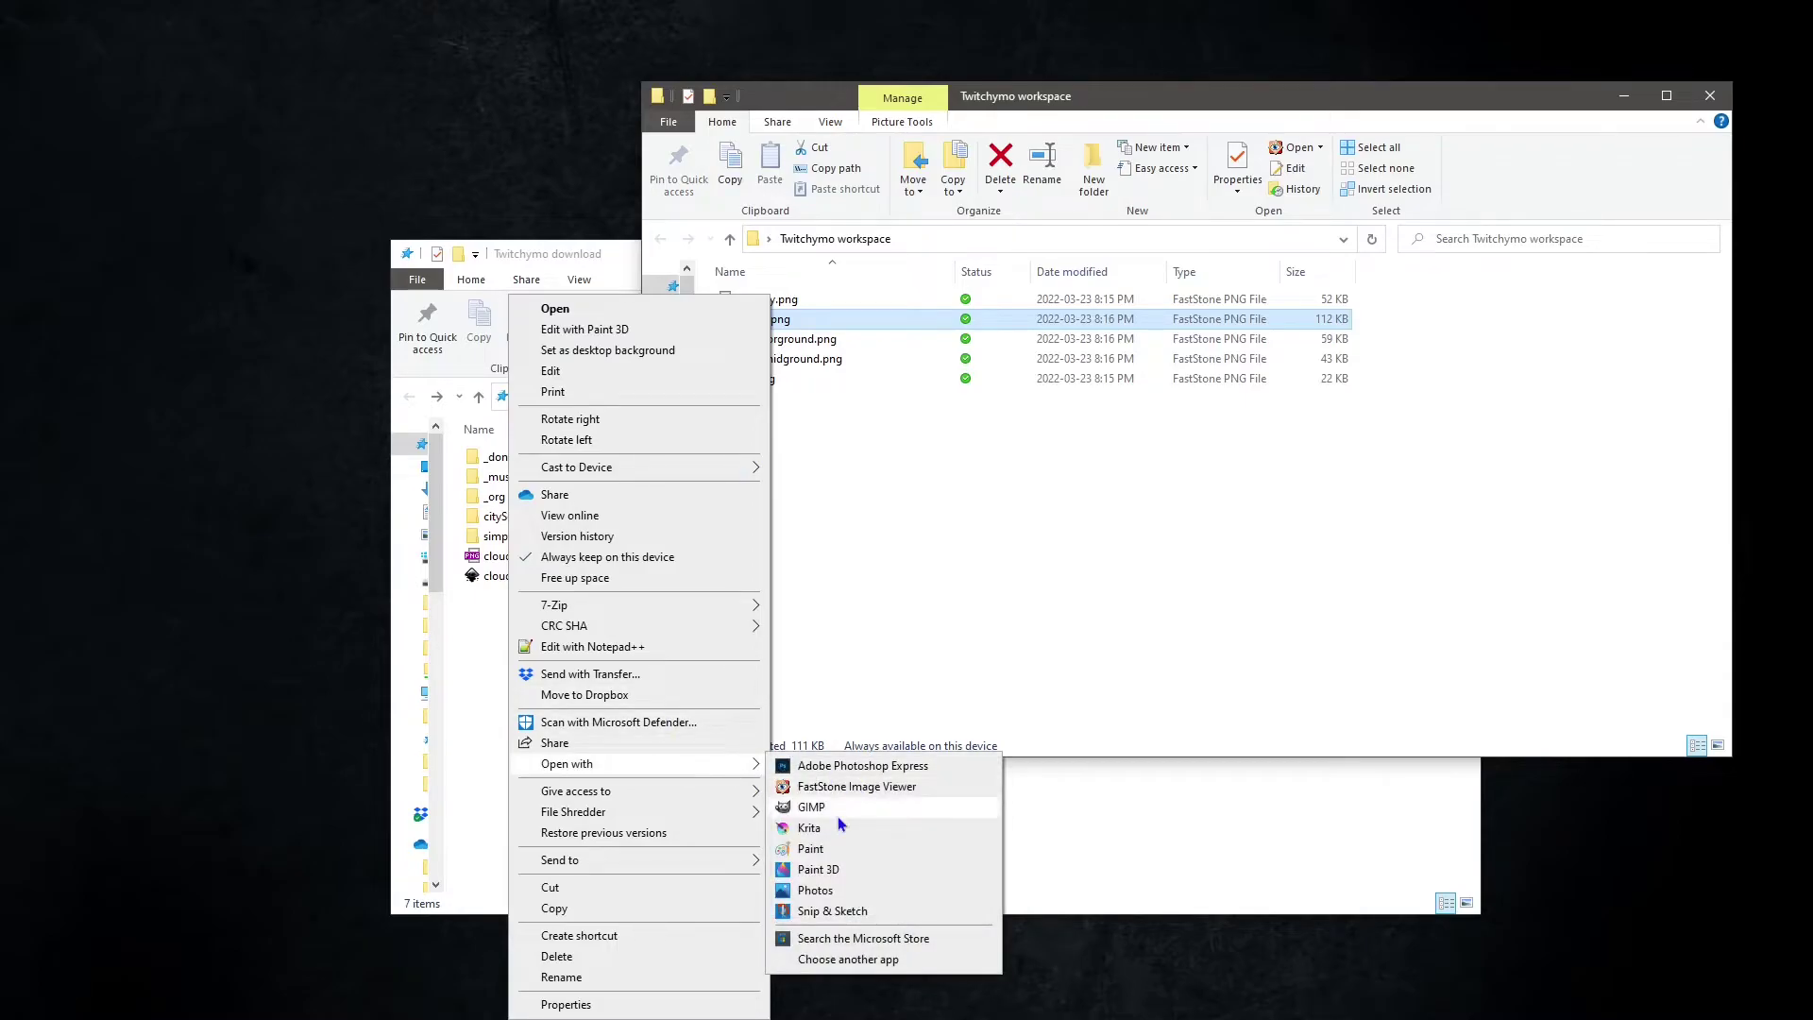
left_click(812, 831)
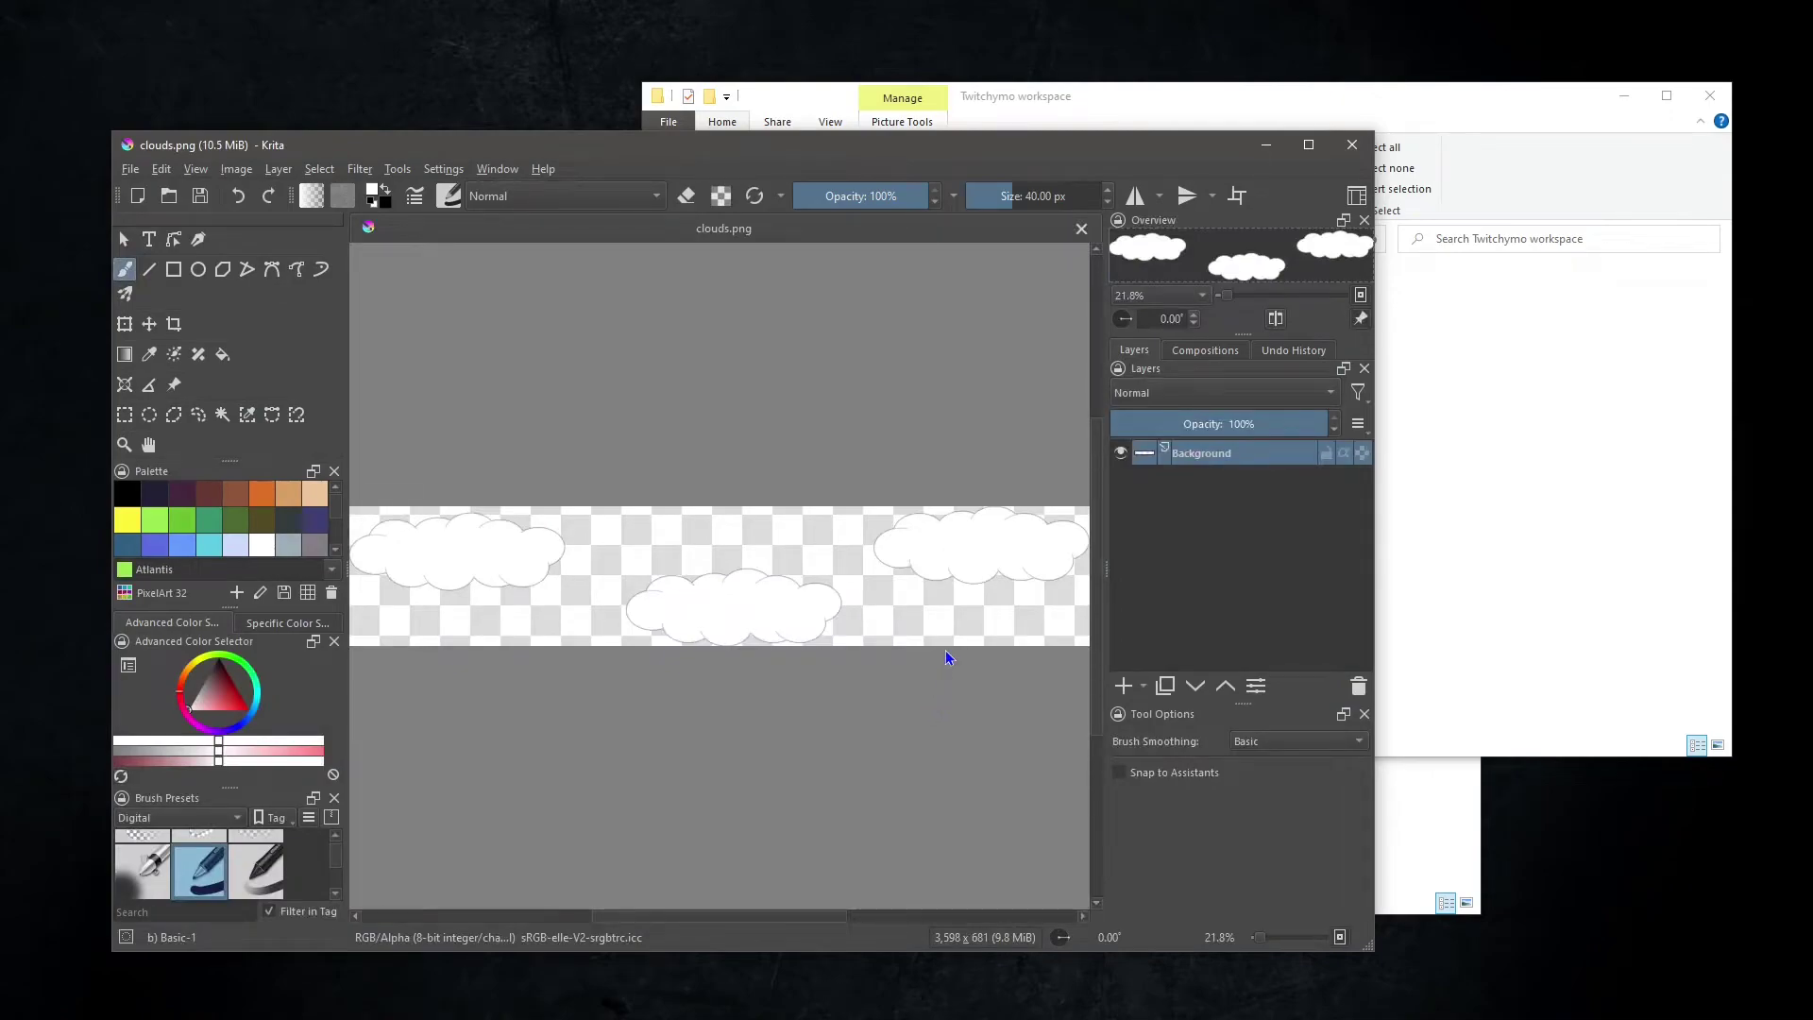
Use the Transform tool to shift the clouds left, pushing the leftmost cloud partly off-canvas.
left_click(124, 324)
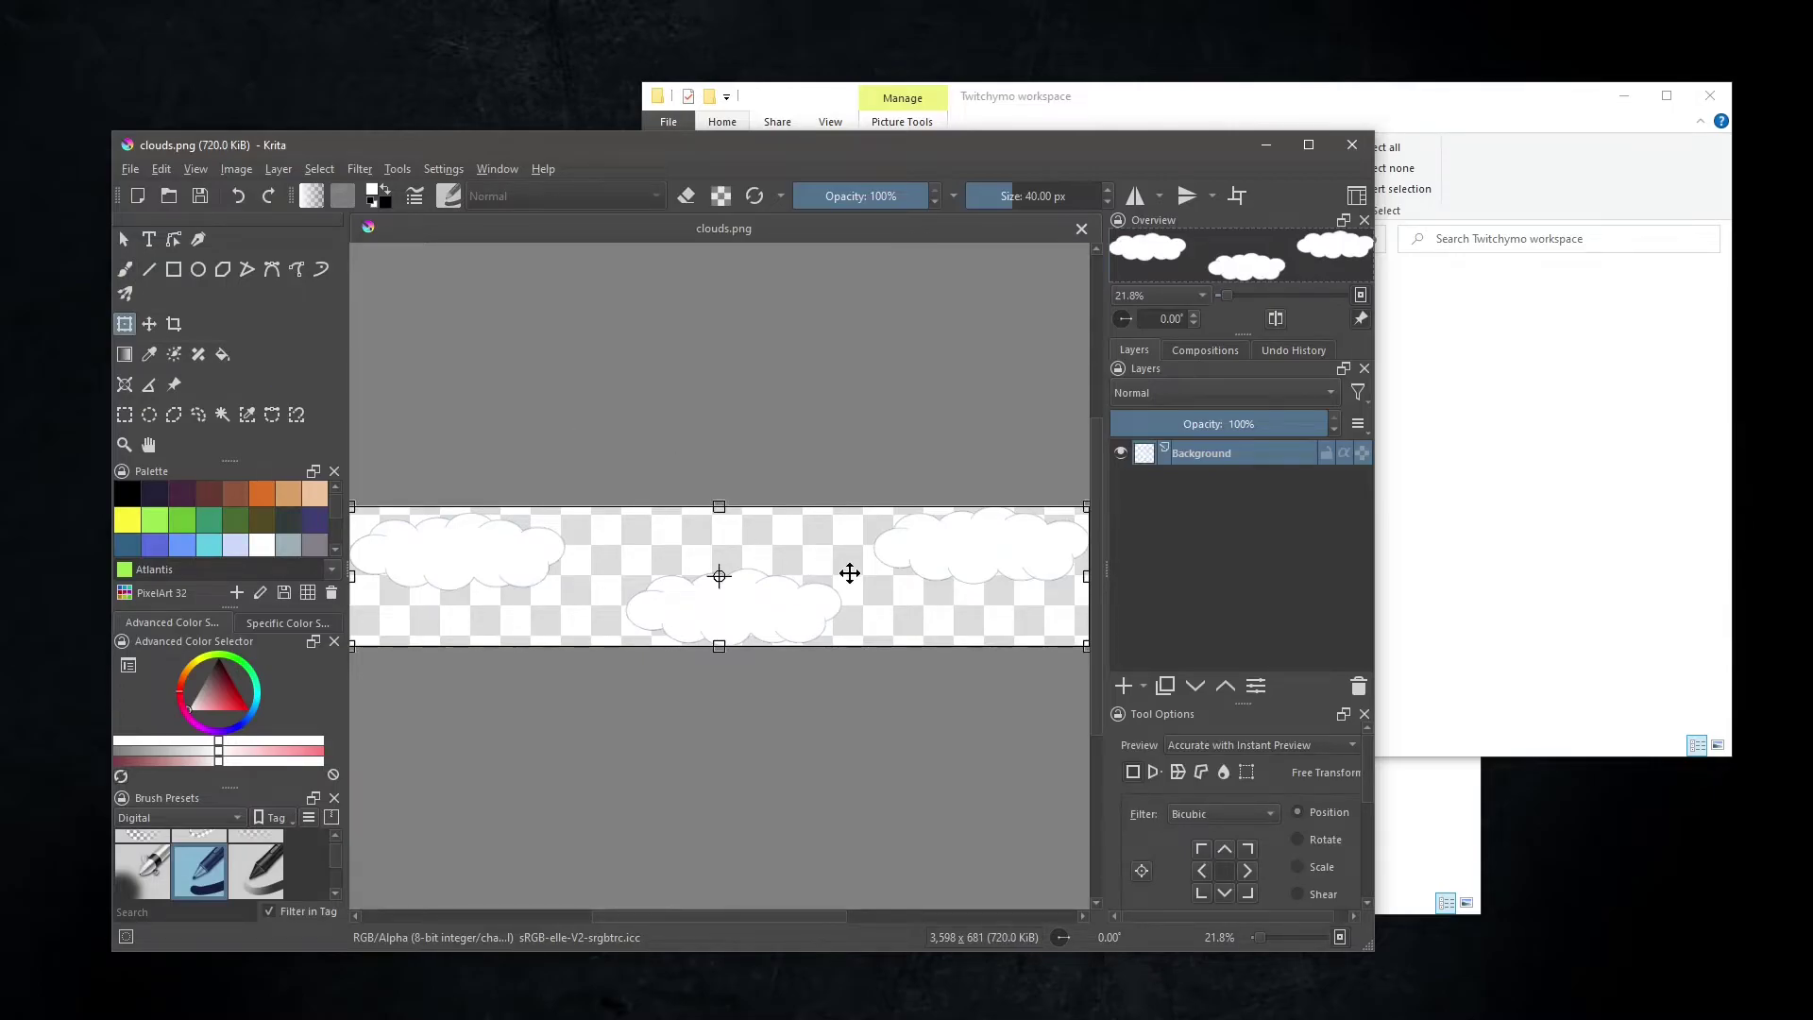
left_click_drag(850, 573, 673, 599)
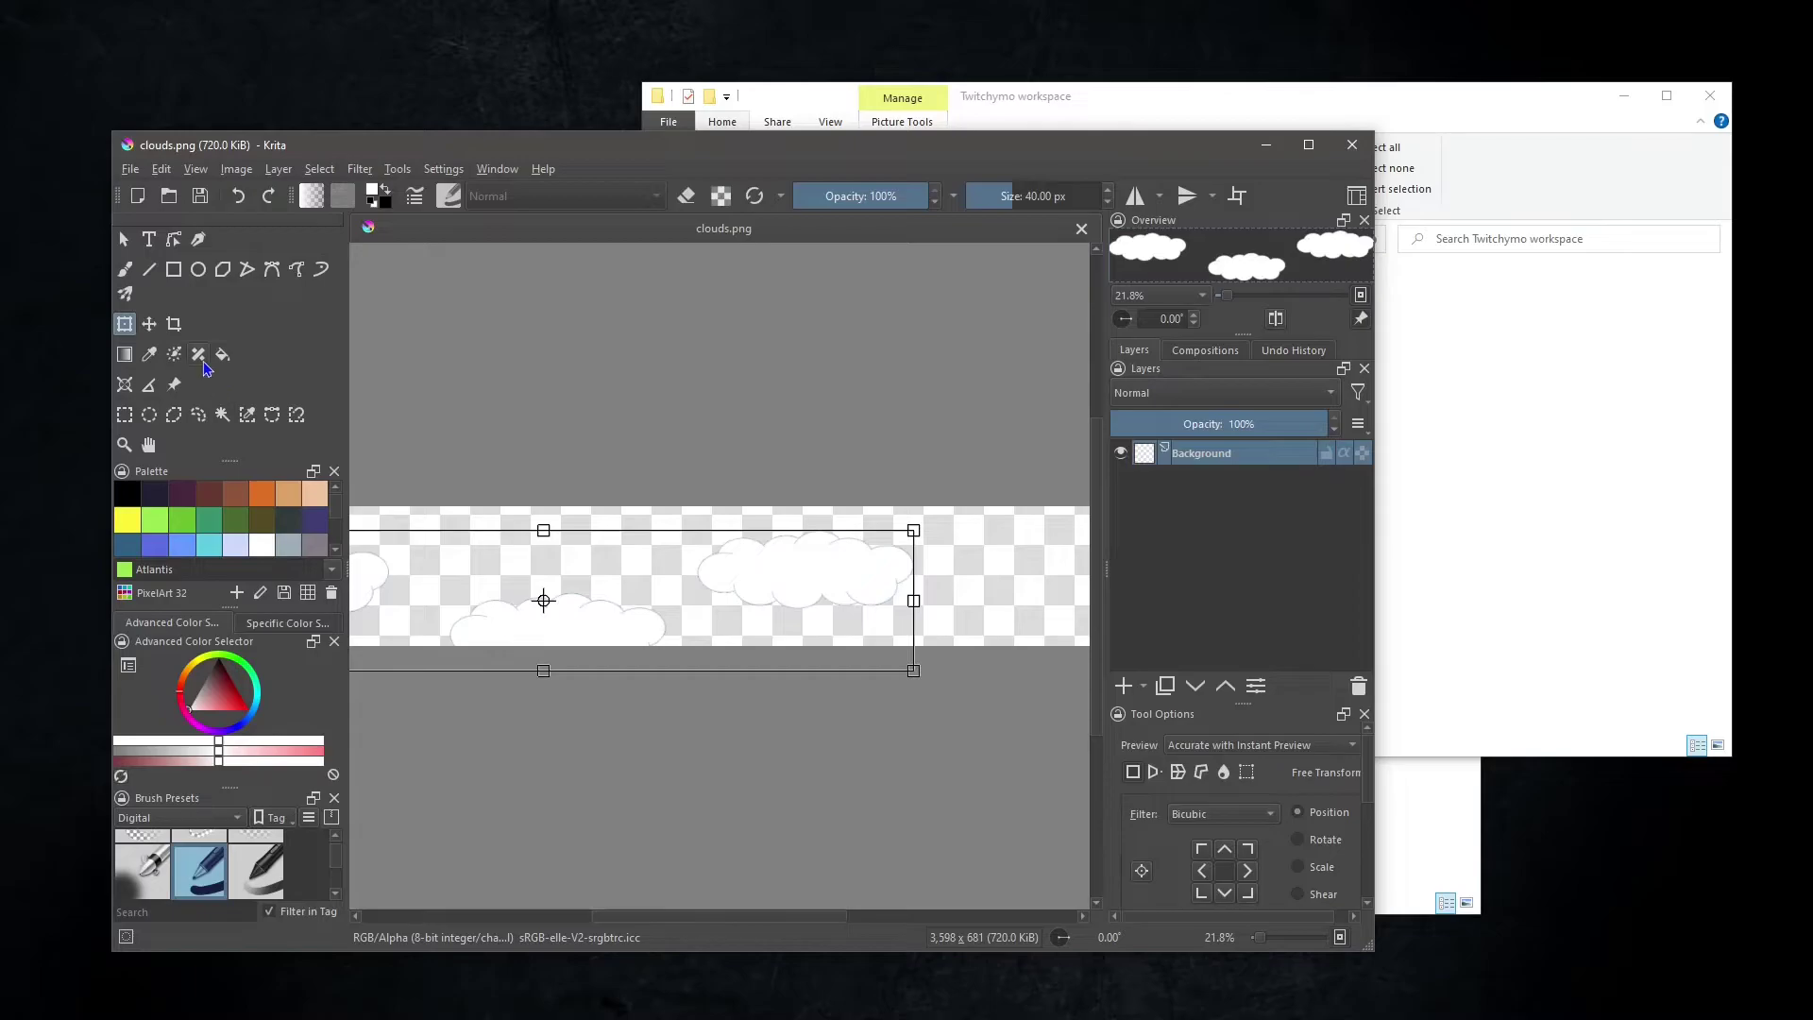
Crop the canvas around the single large cloud to 1166 × 423 px.
left_click(175, 325)
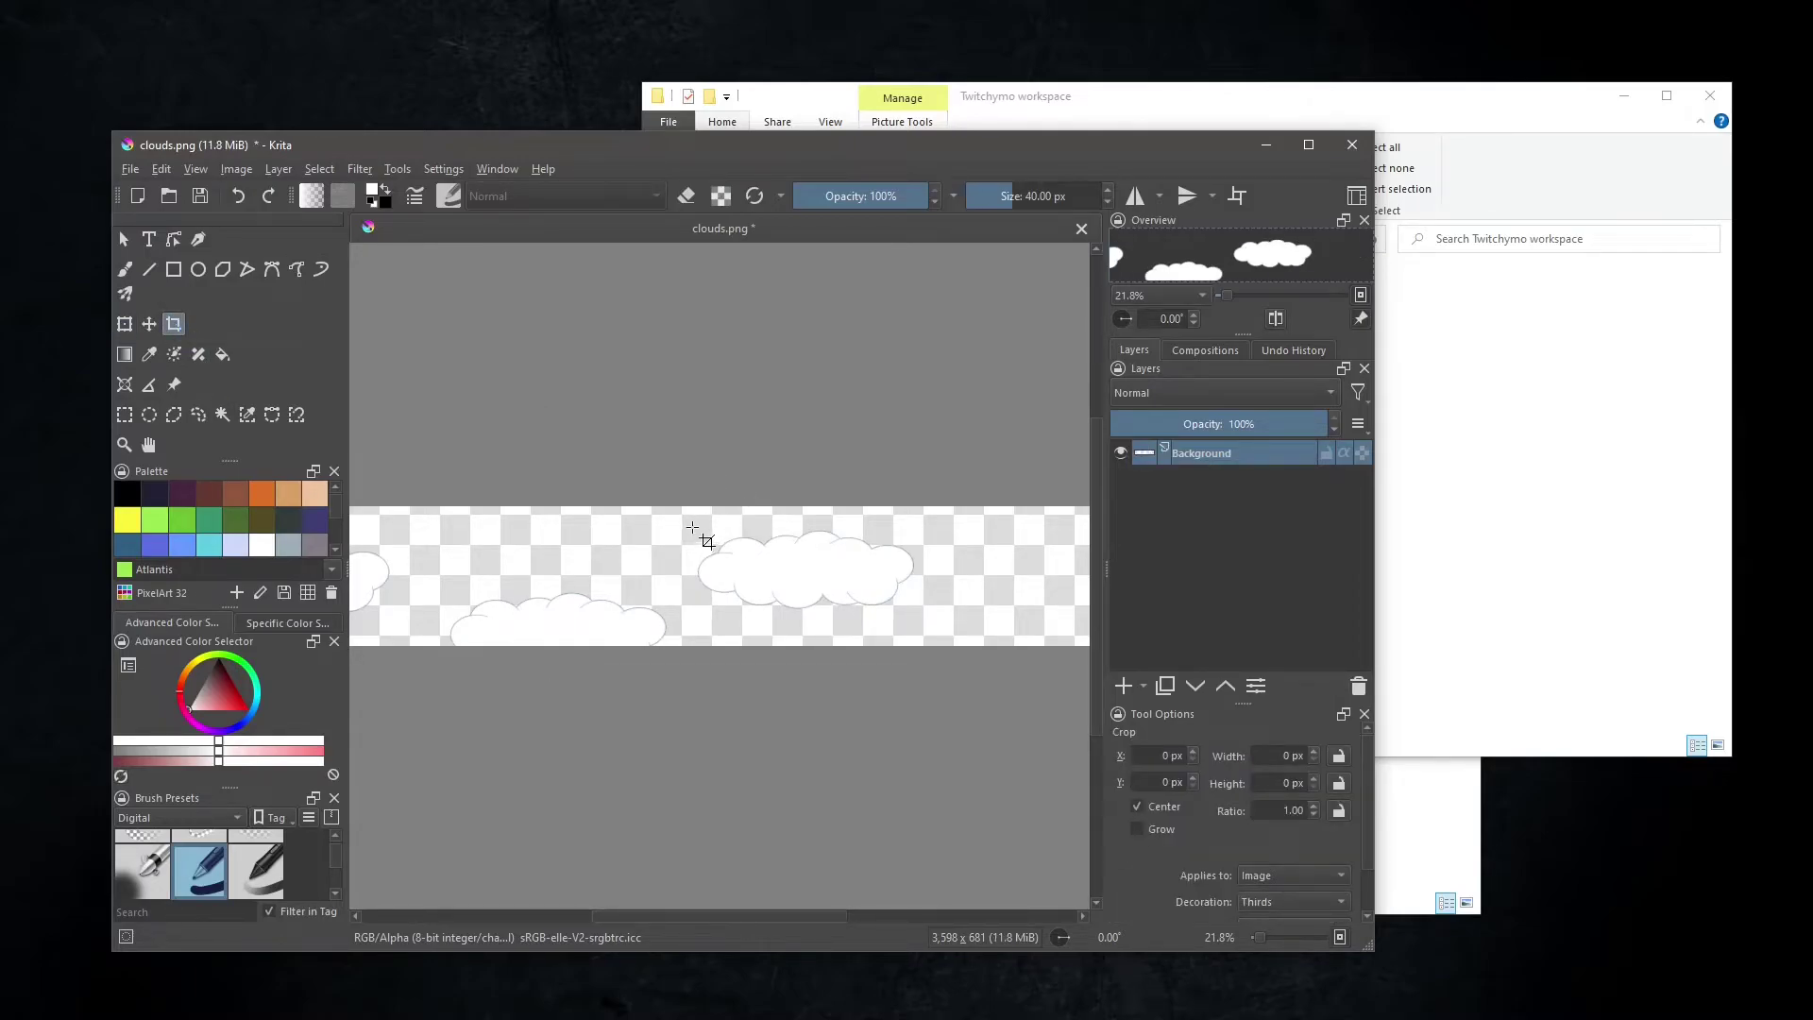
left_click_drag(700, 529, 820, 565)
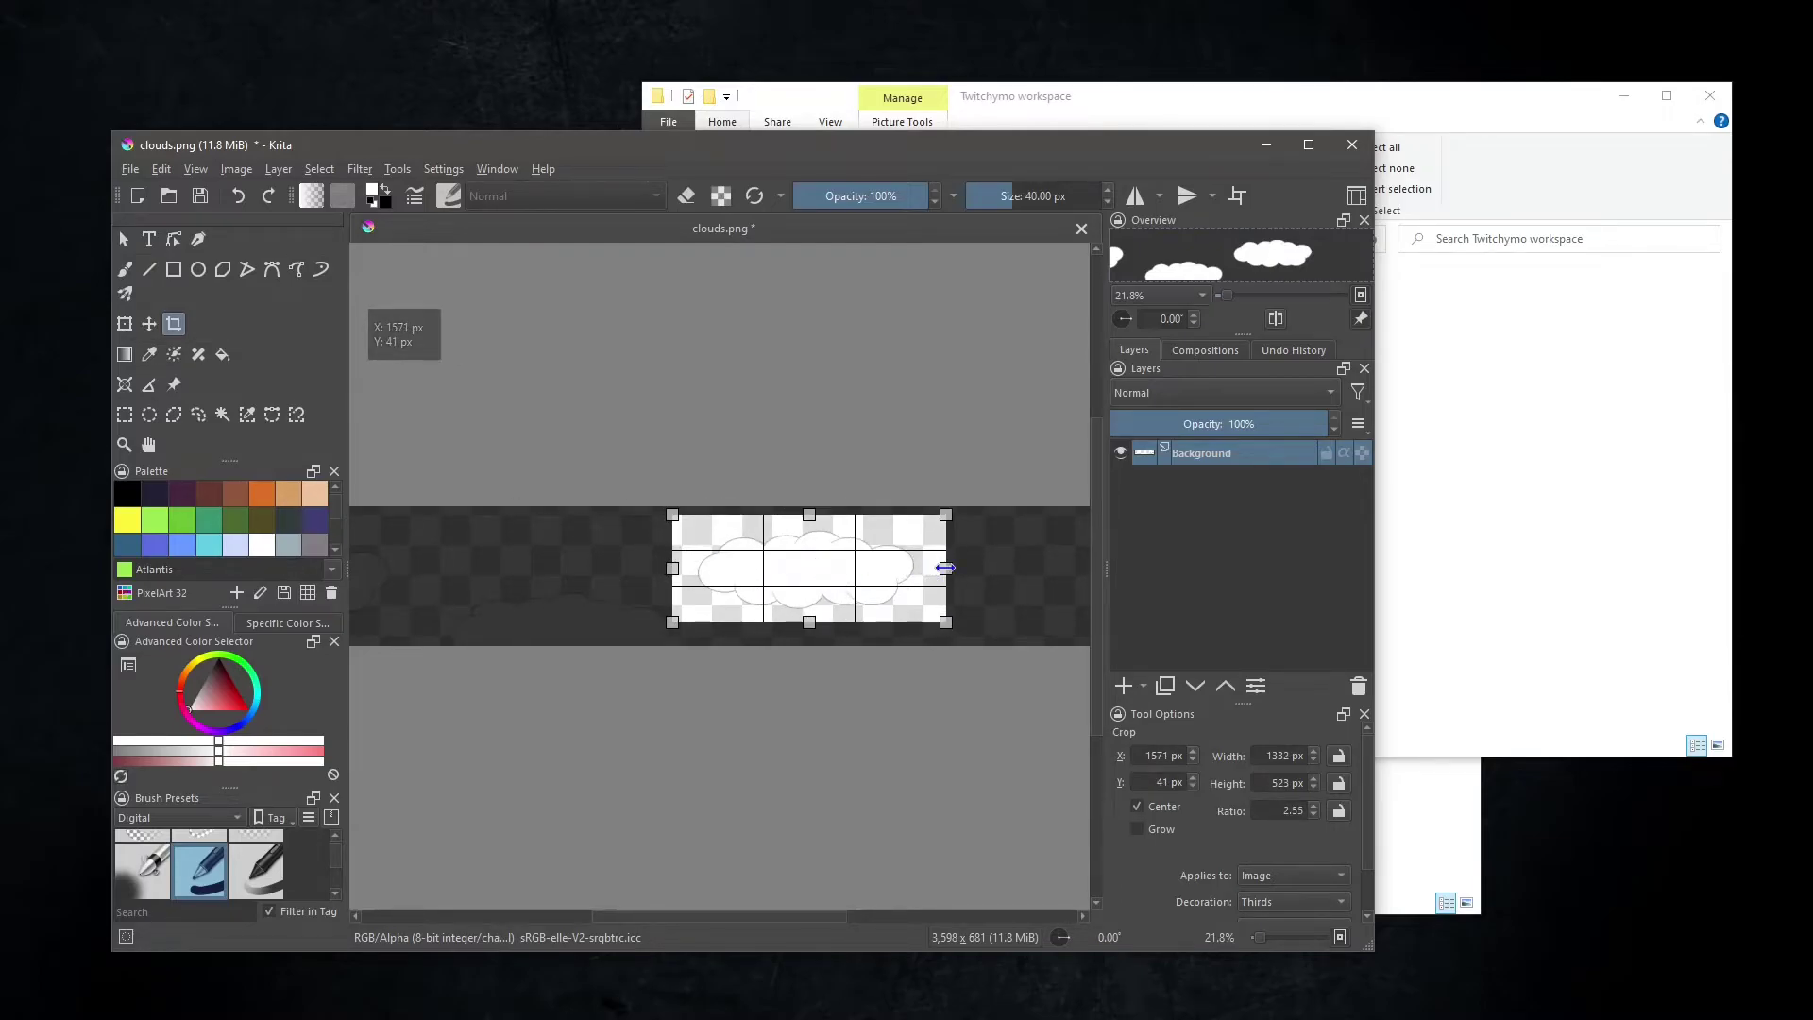
left_click_drag(945, 567, 927, 568)
left_click_drag(809, 511, 807, 517)
left_click_drag(875, 575, 879, 579)
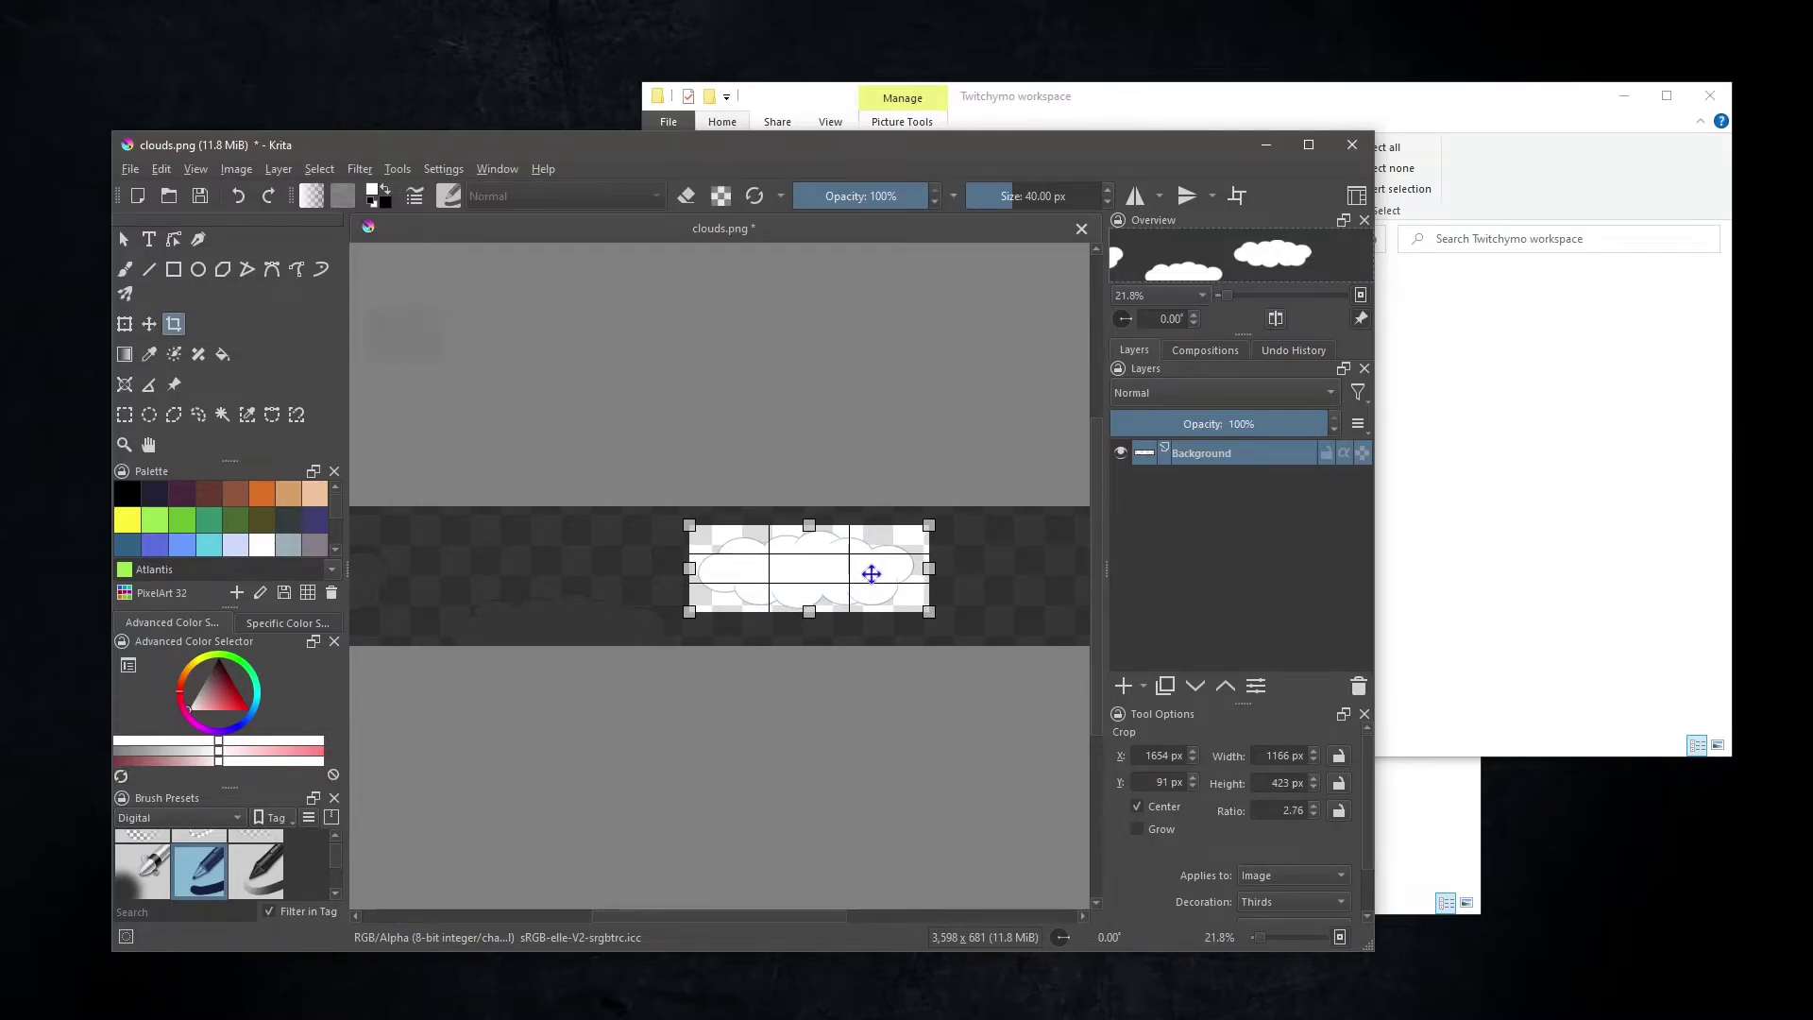
double_click(871, 573)
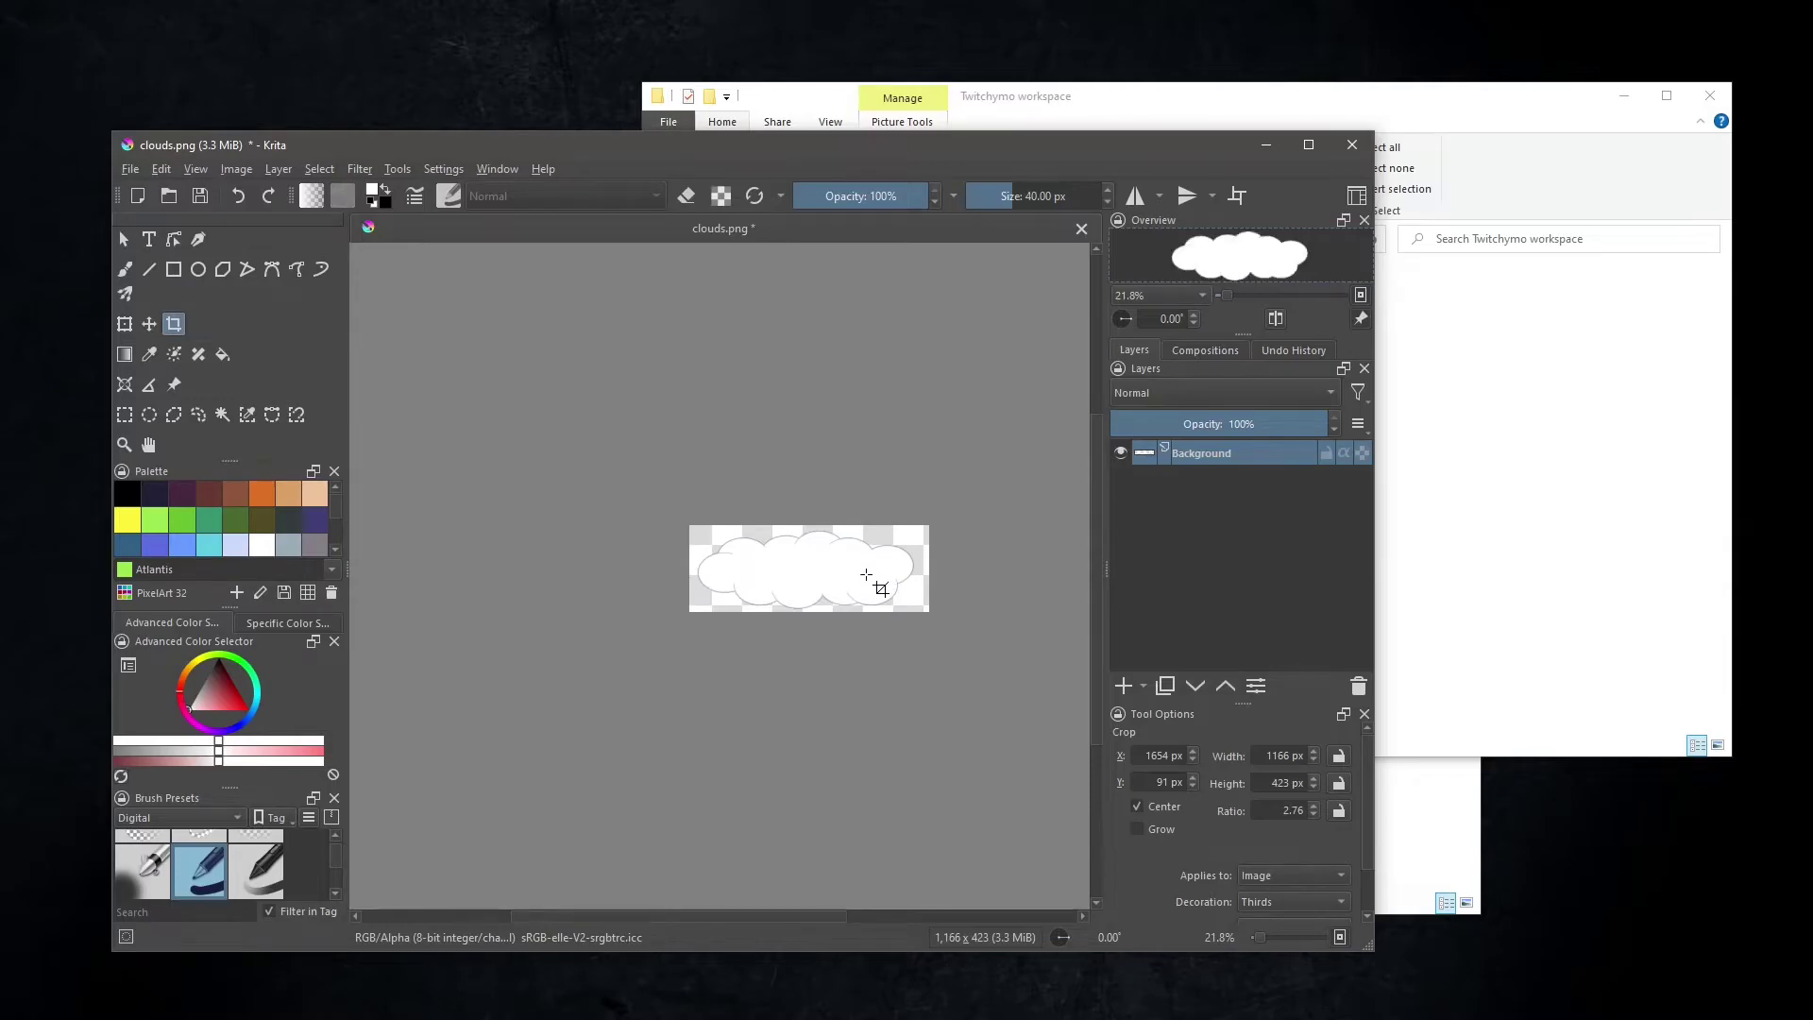
Export the cropped image as cloud.png with default PNG options, then close Krita.
left_click(137, 175)
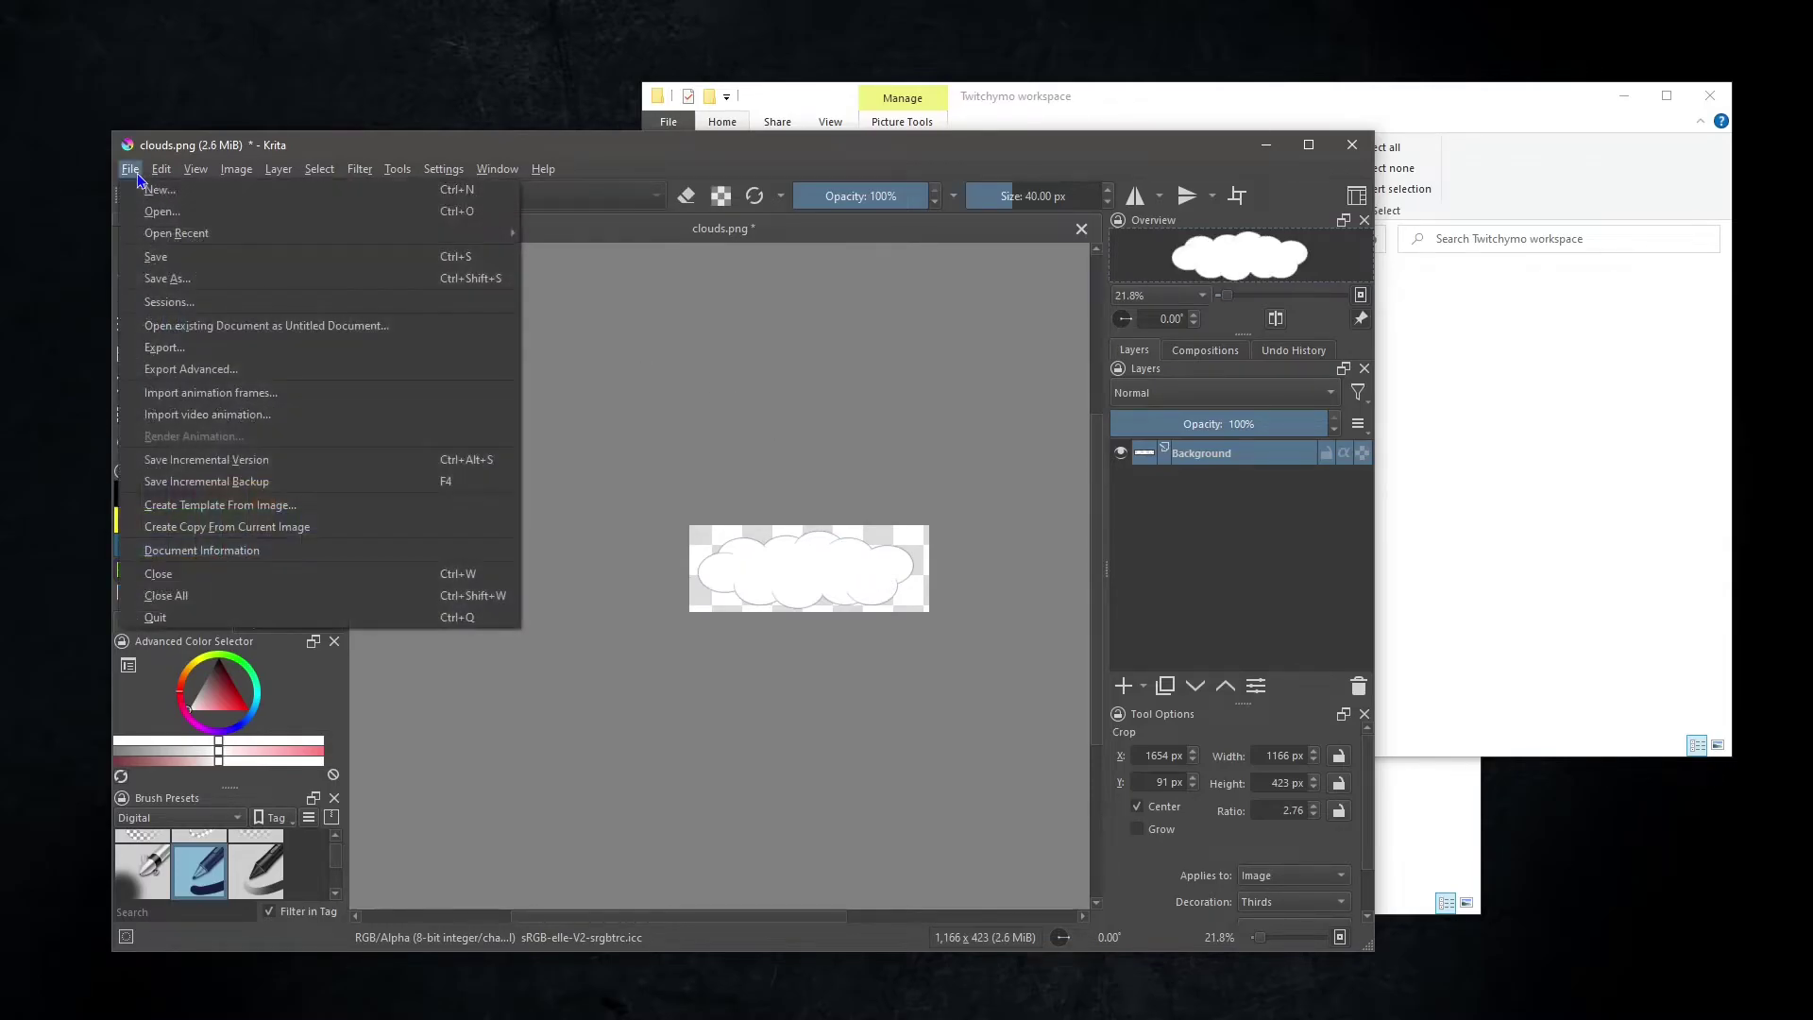
left_click(165, 347)
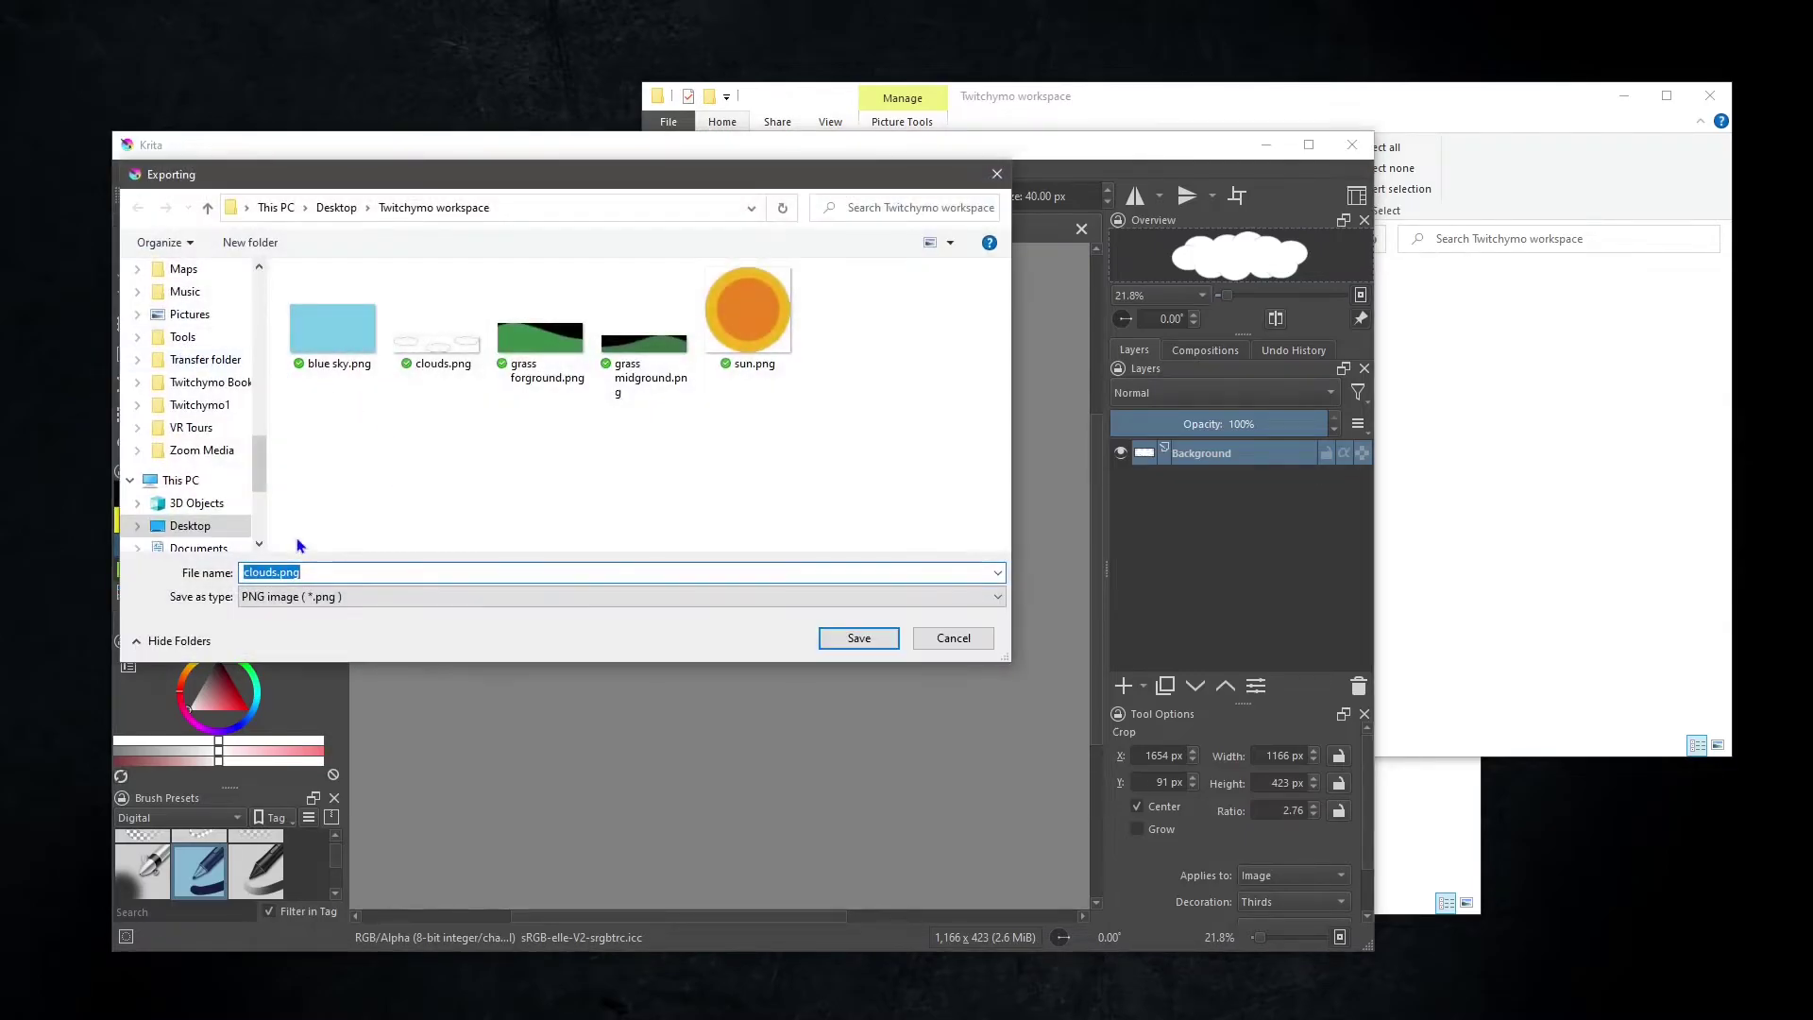
left_click(272, 573)
key("BackSpace")
left_click(859, 638)
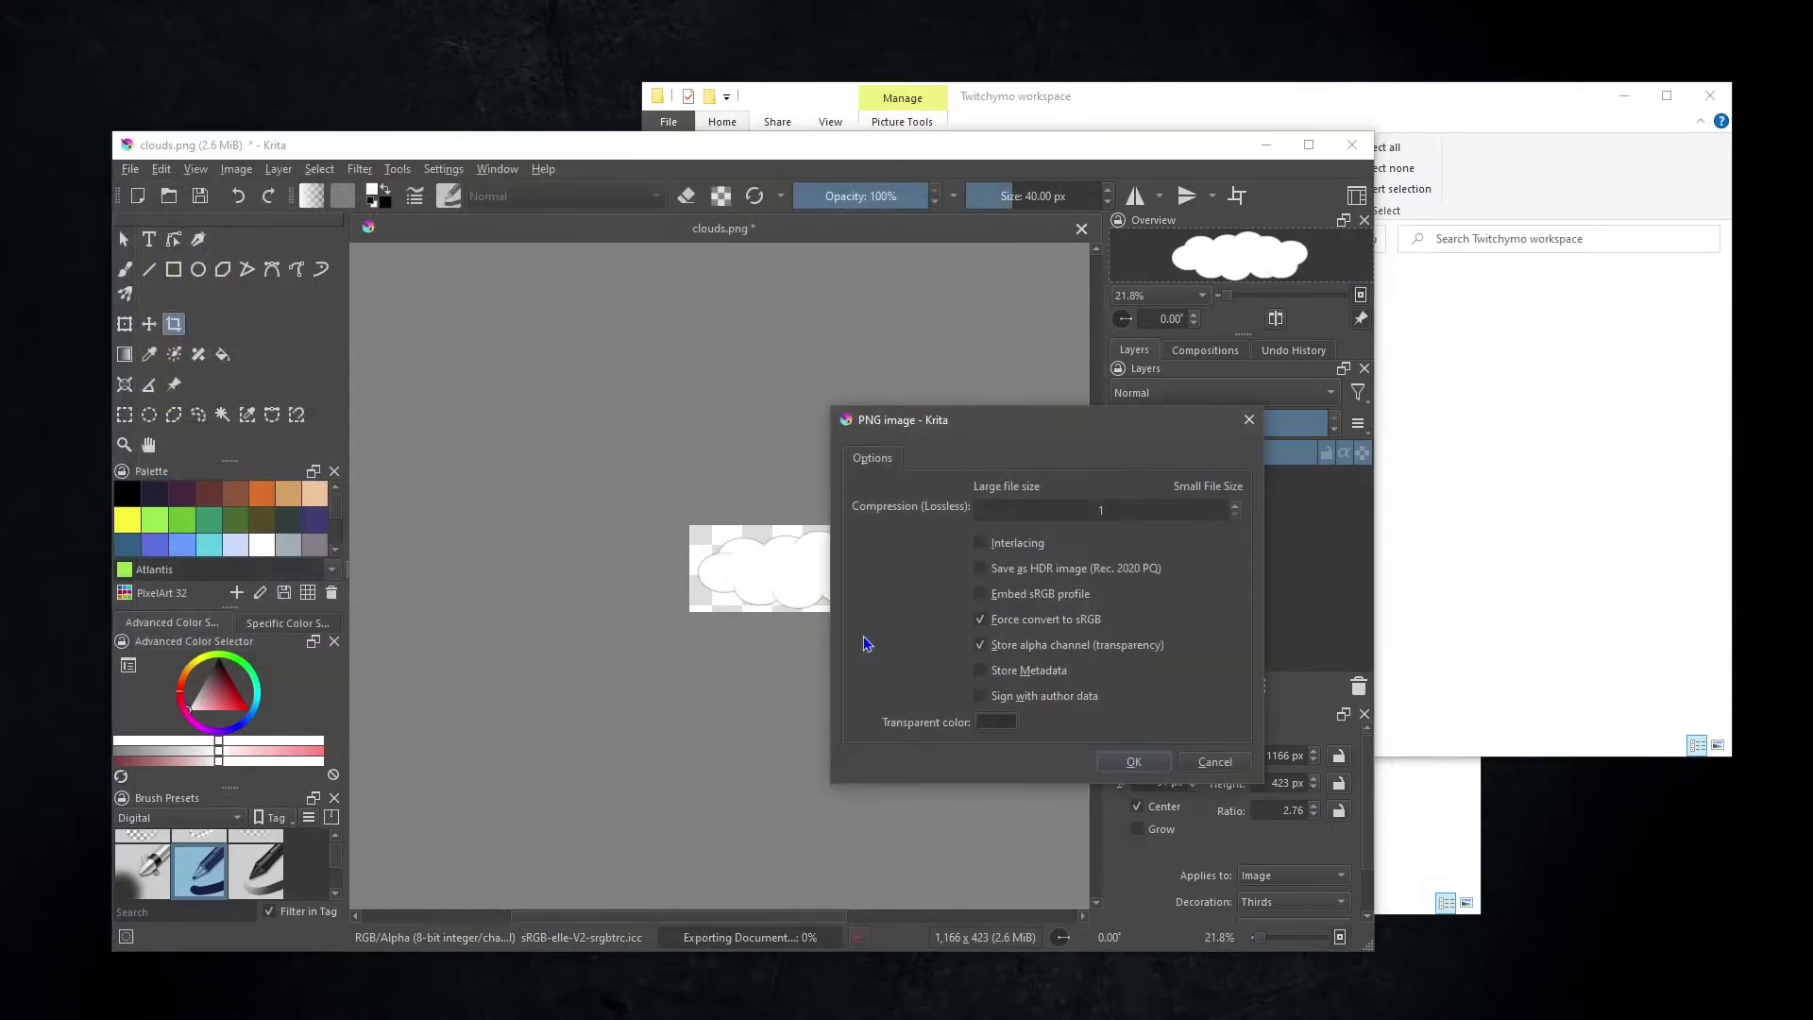
left_click(1144, 767)
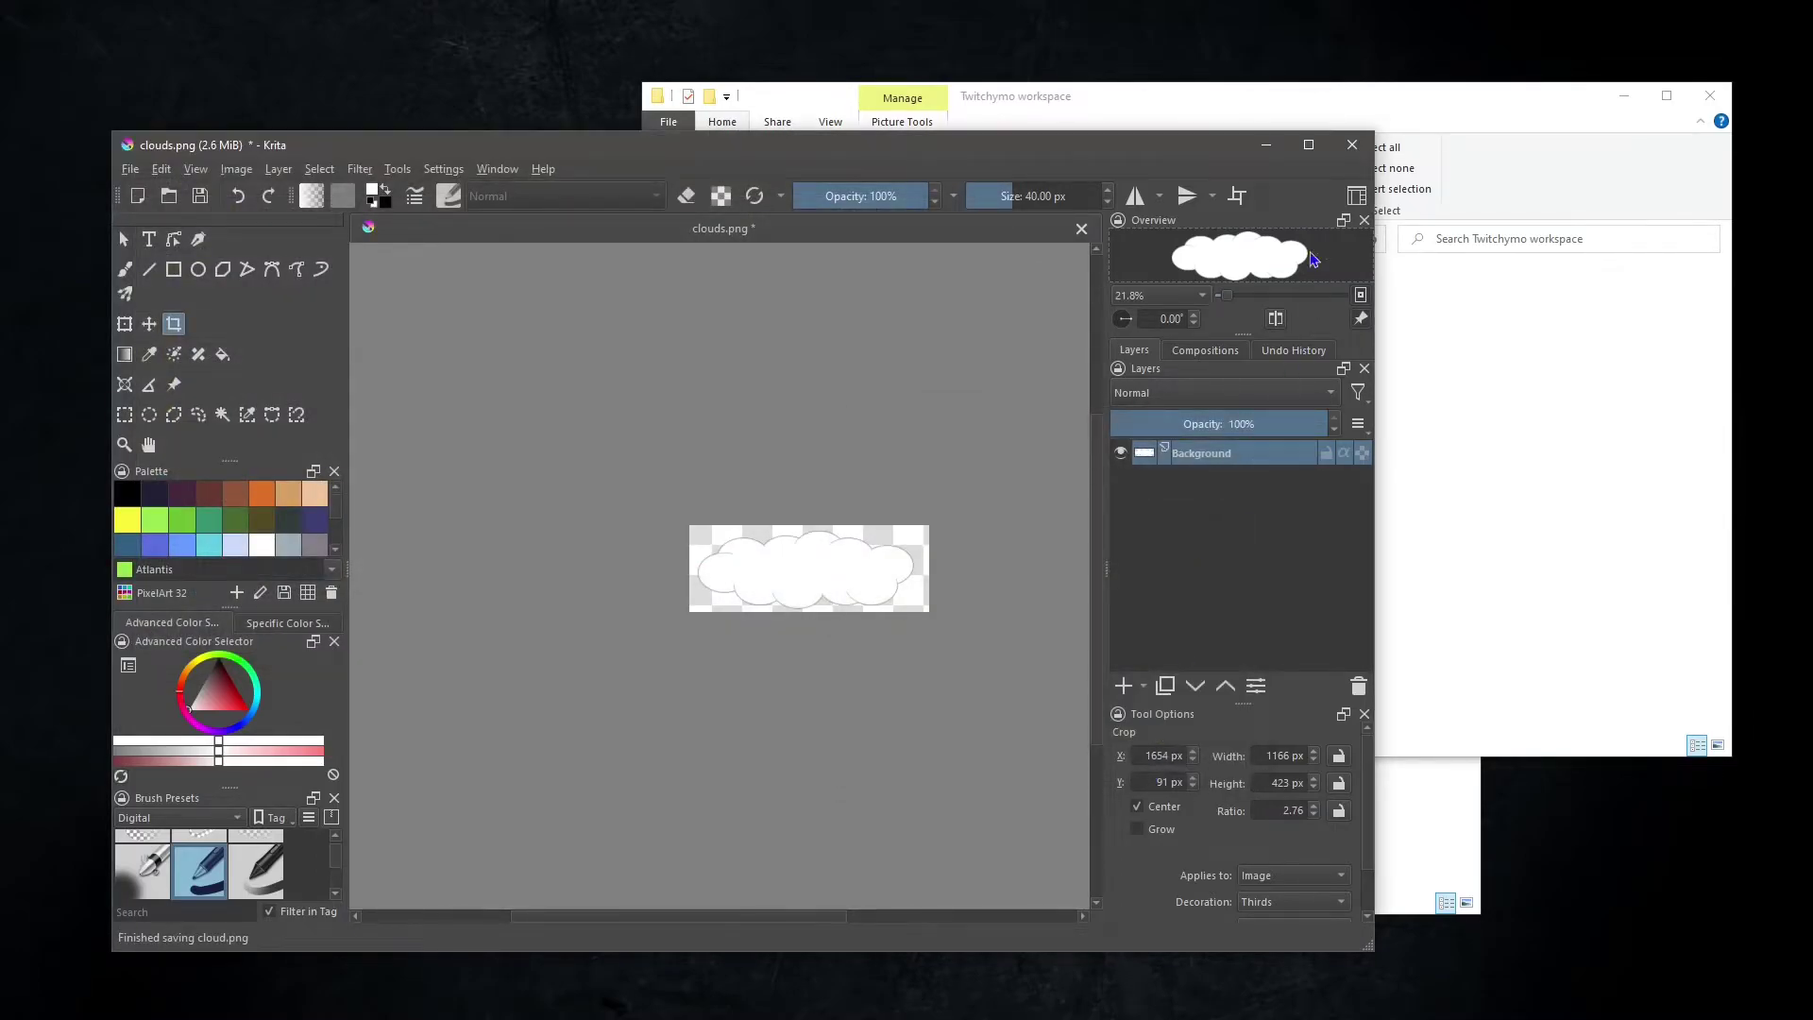
left_click(1345, 146)
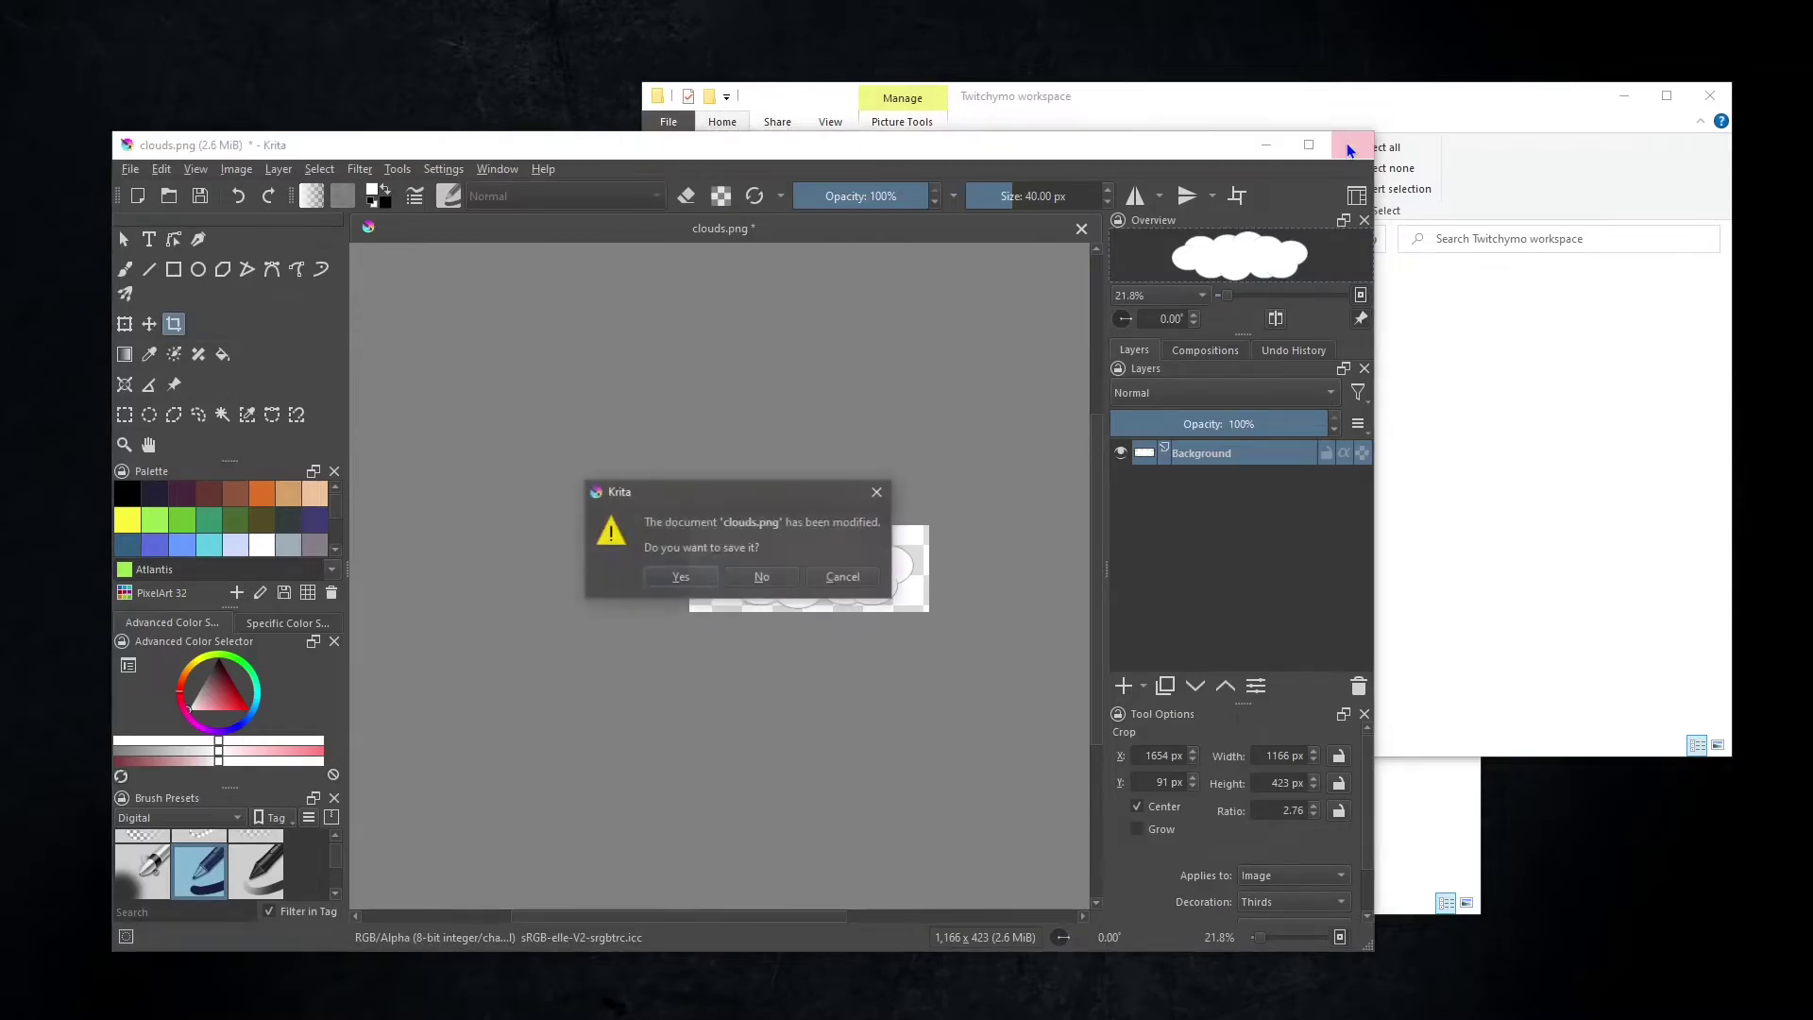
Discard changes to clouds.png, then view cloud.png in FastStone alongside blue sky.png and clouds.png.
left_click(767, 577)
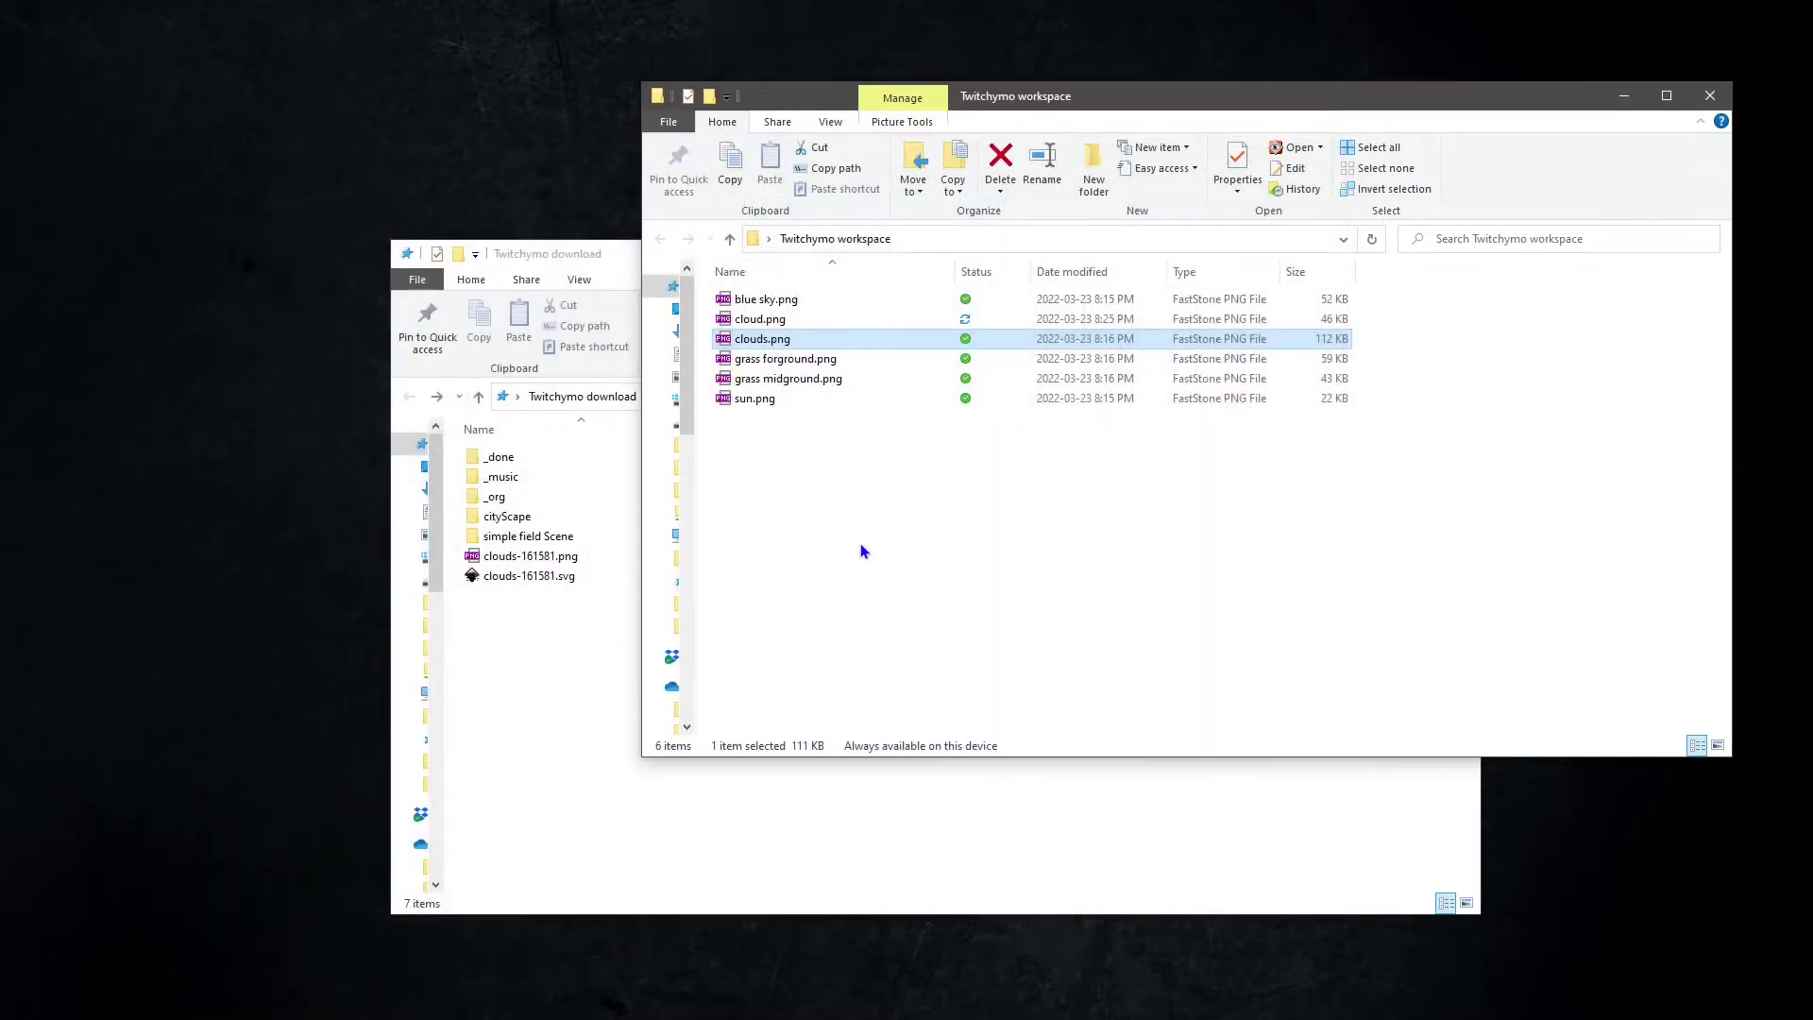
double_click(763, 320)
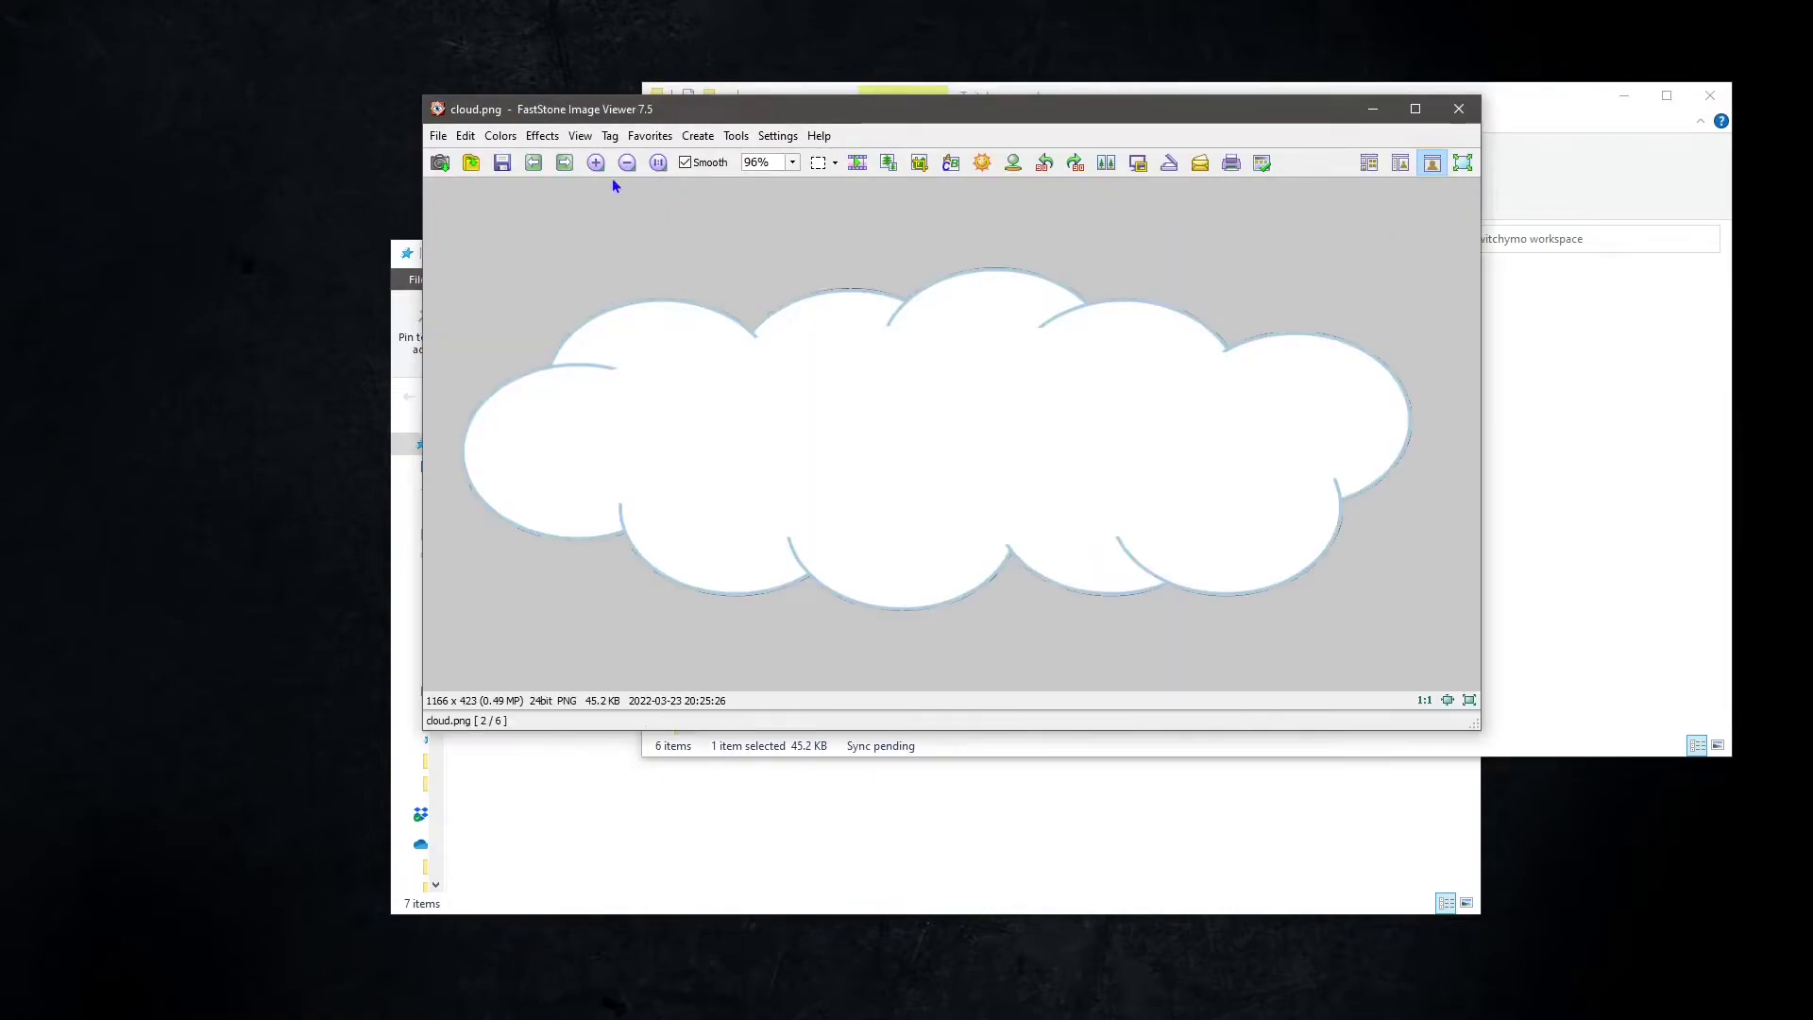
left_click(533, 162)
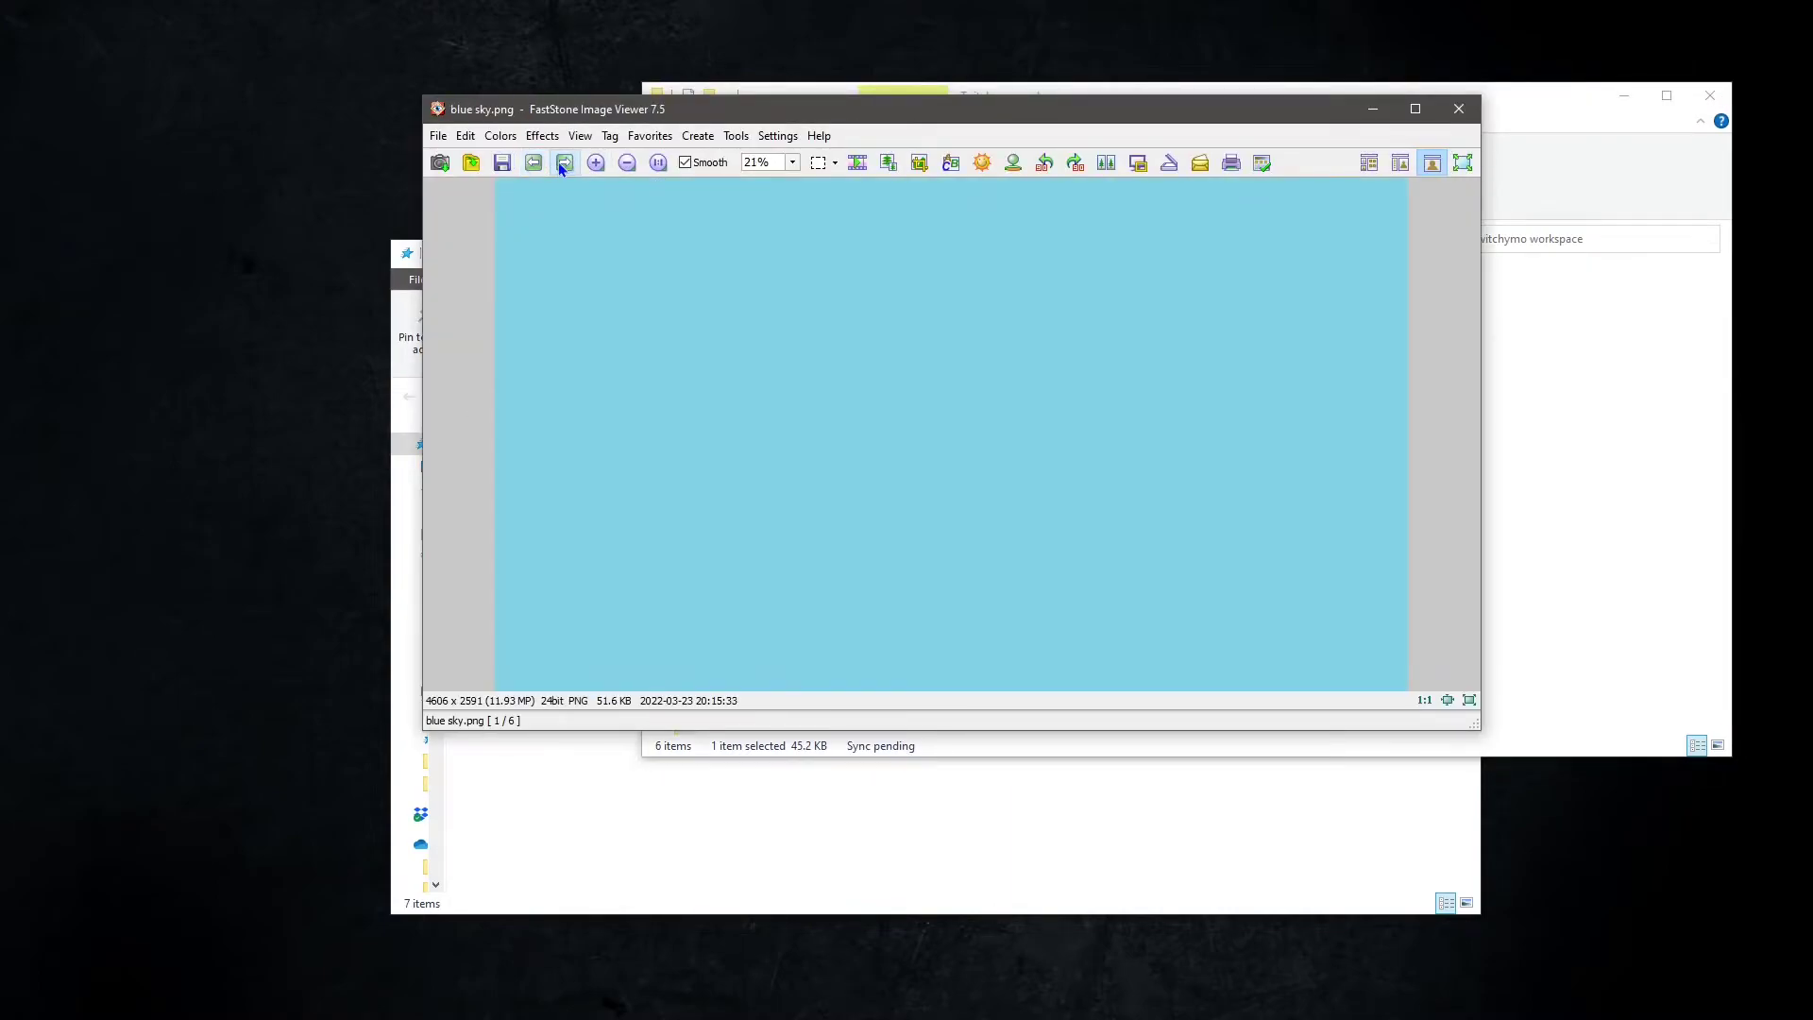
left_click(563, 163)
left_click(569, 163)
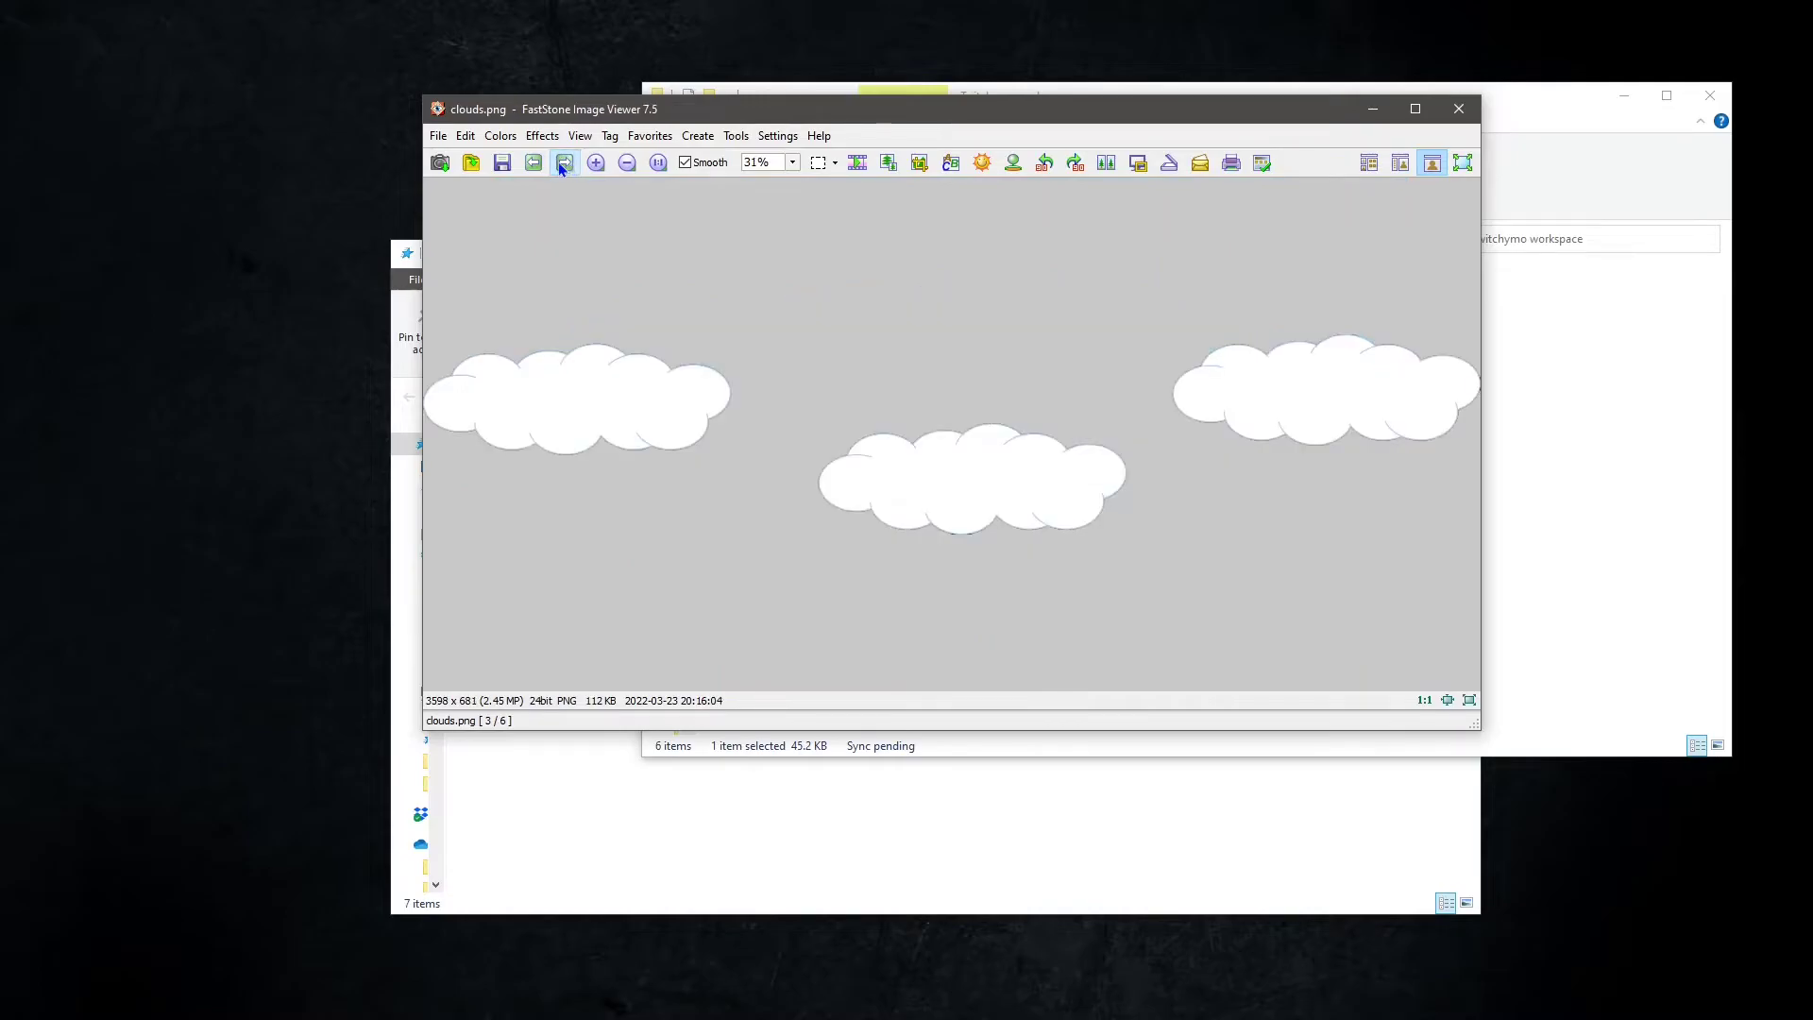
left_click(536, 163)
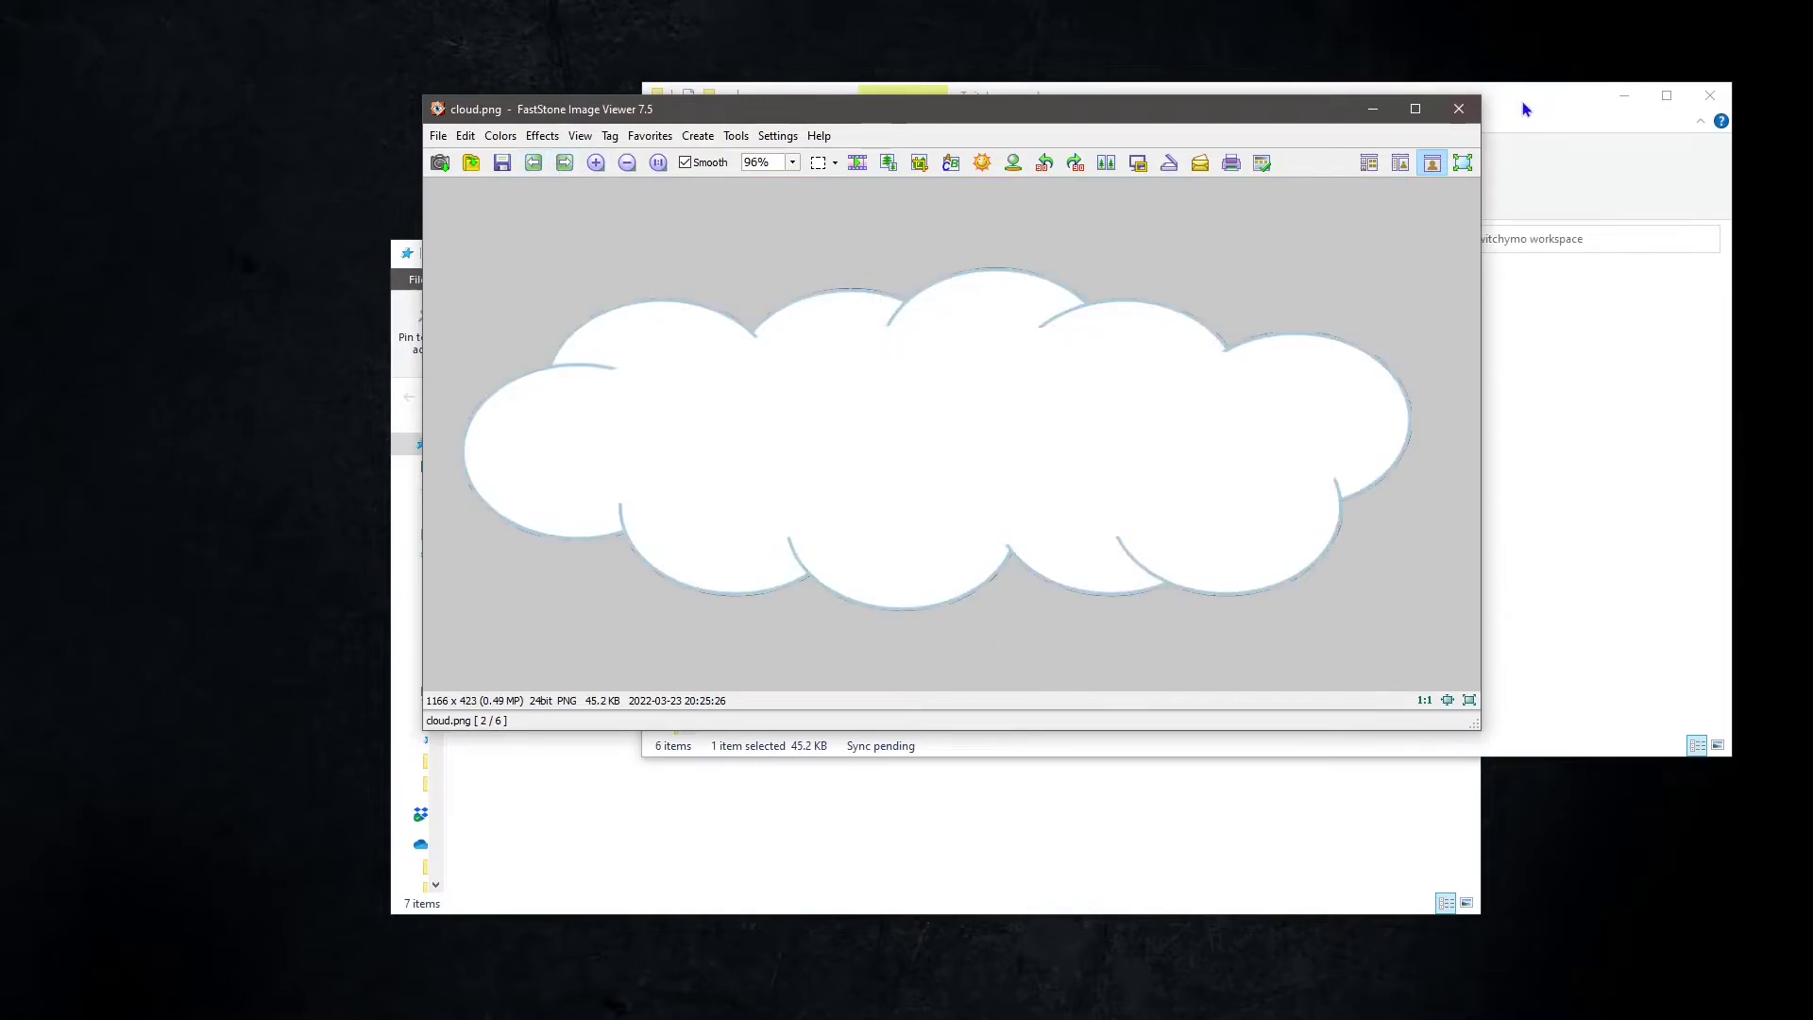
Close FastStone and show the Twitchyo Studio folder under the Prop library's Custom section.
left_click(1460, 110)
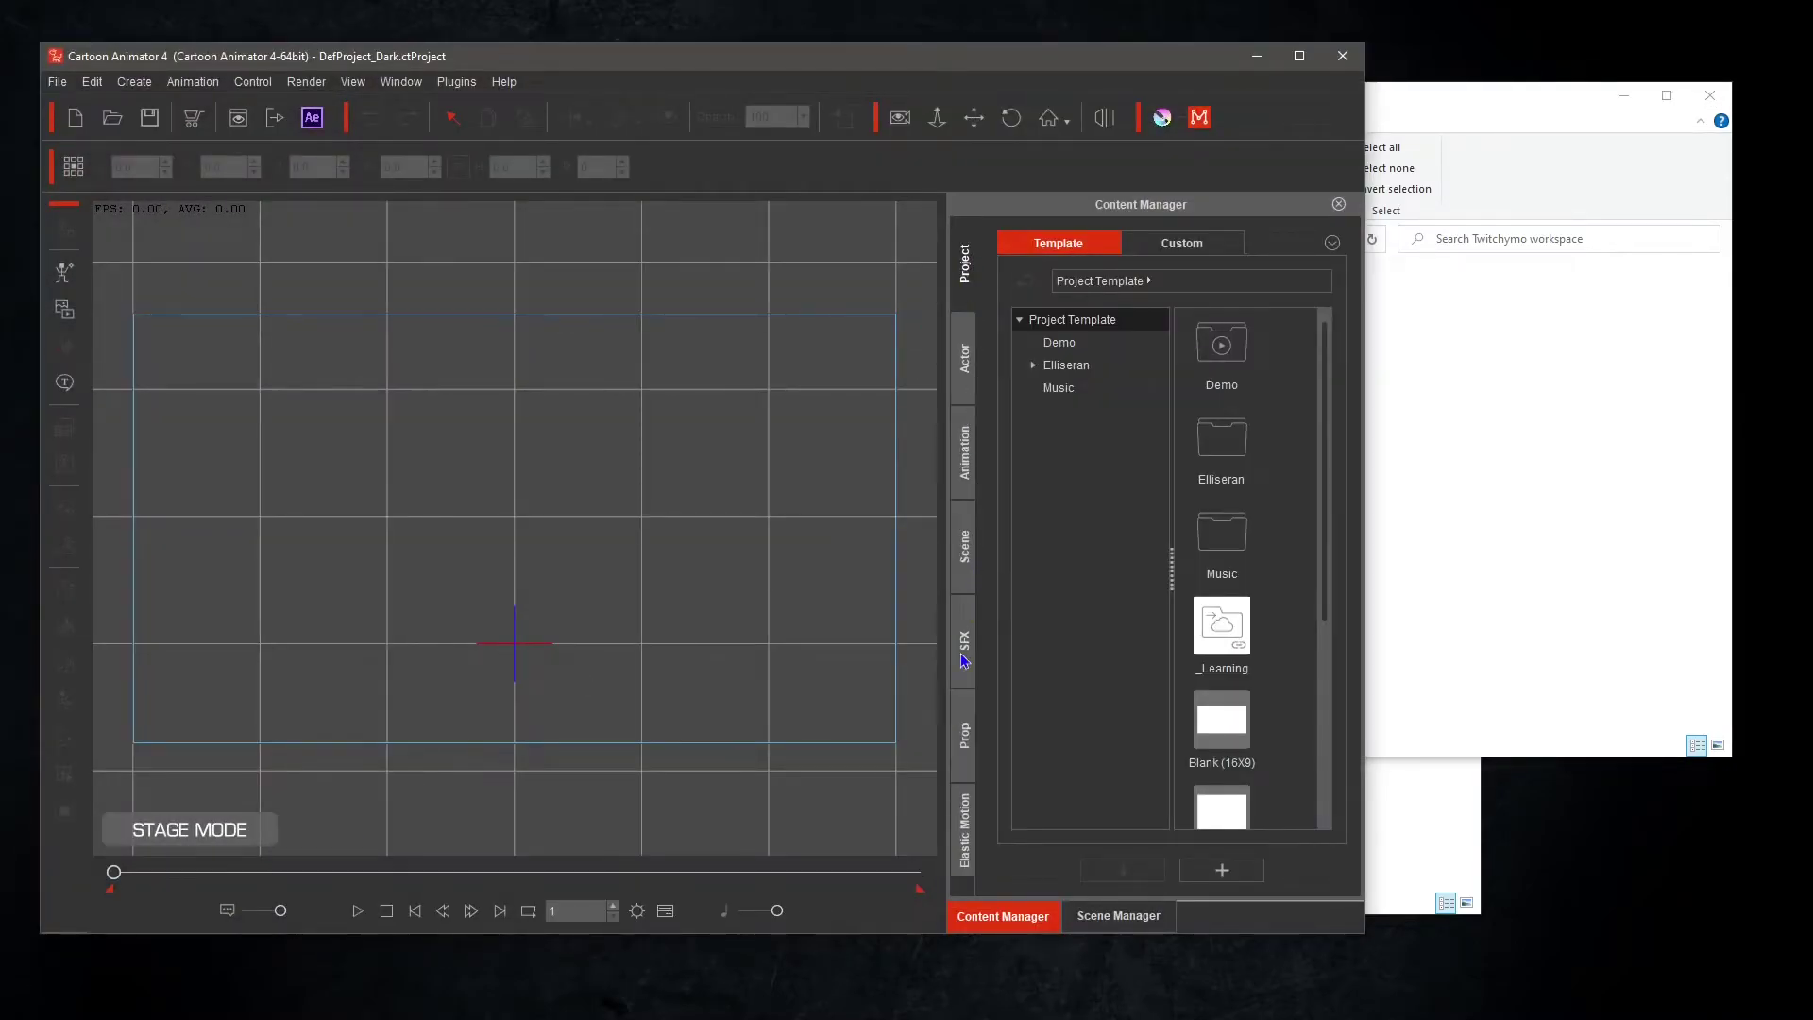
left_click(967, 751)
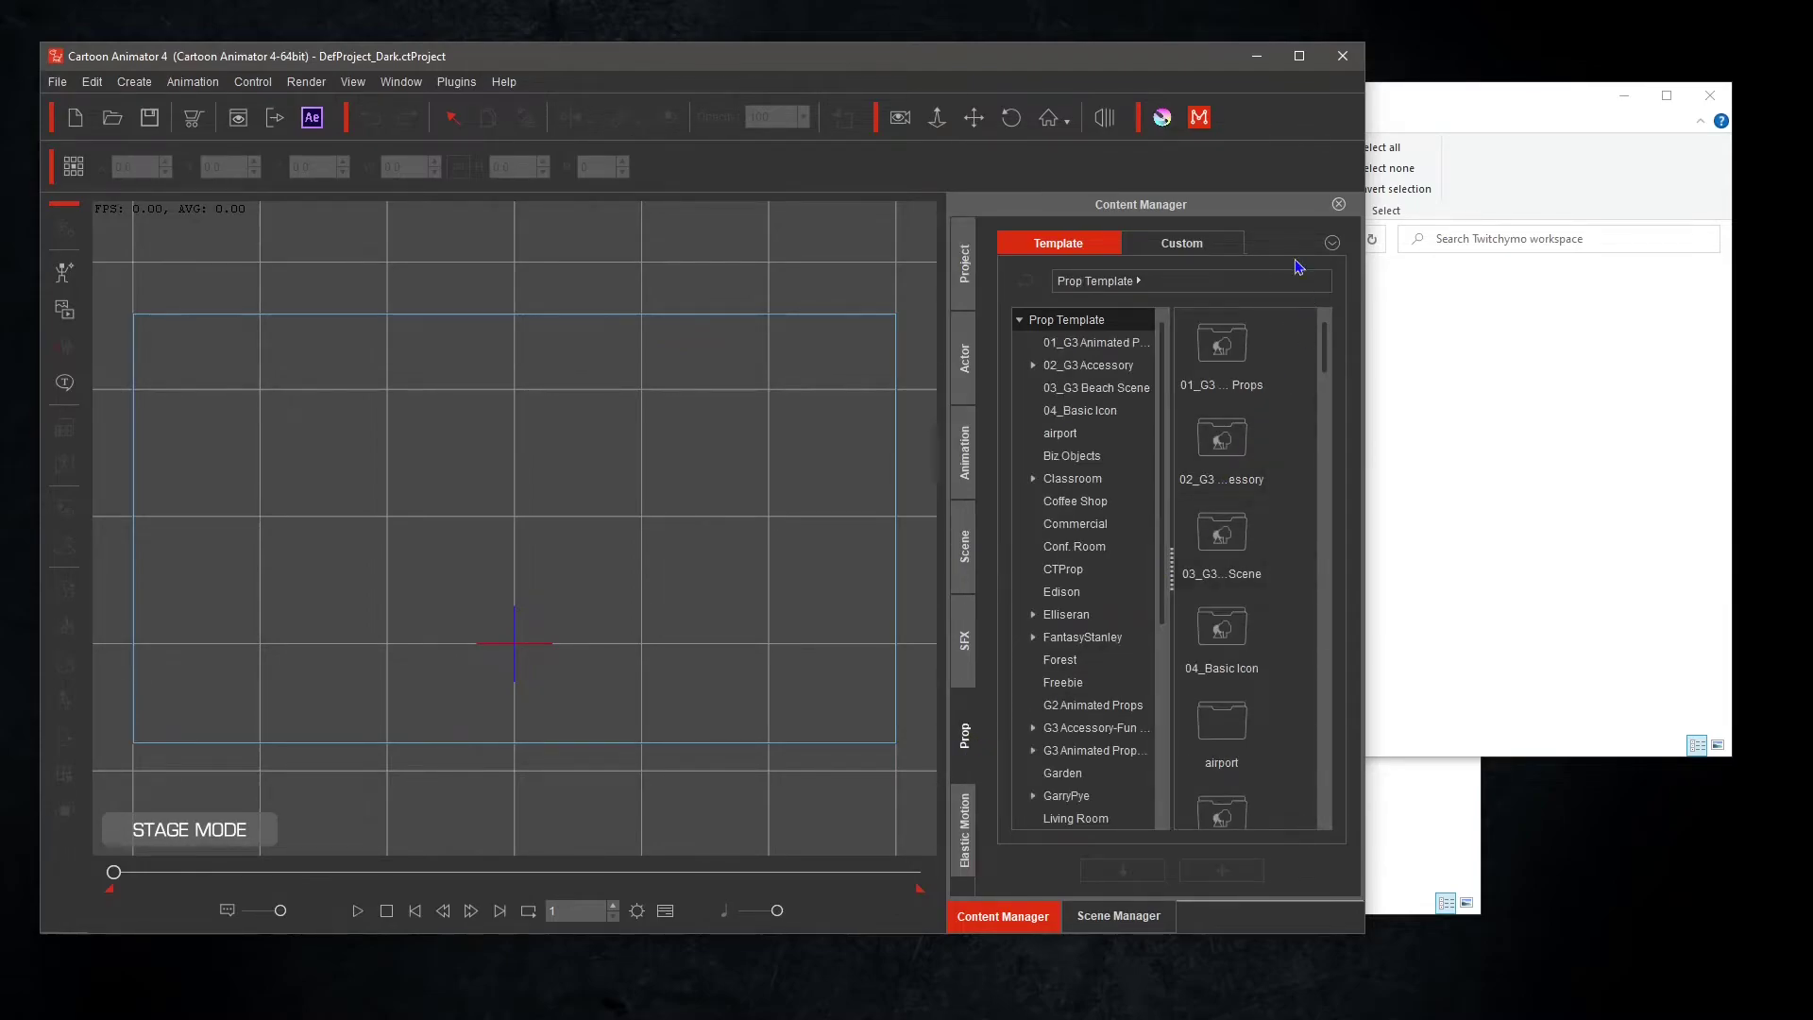
left_click(1187, 247)
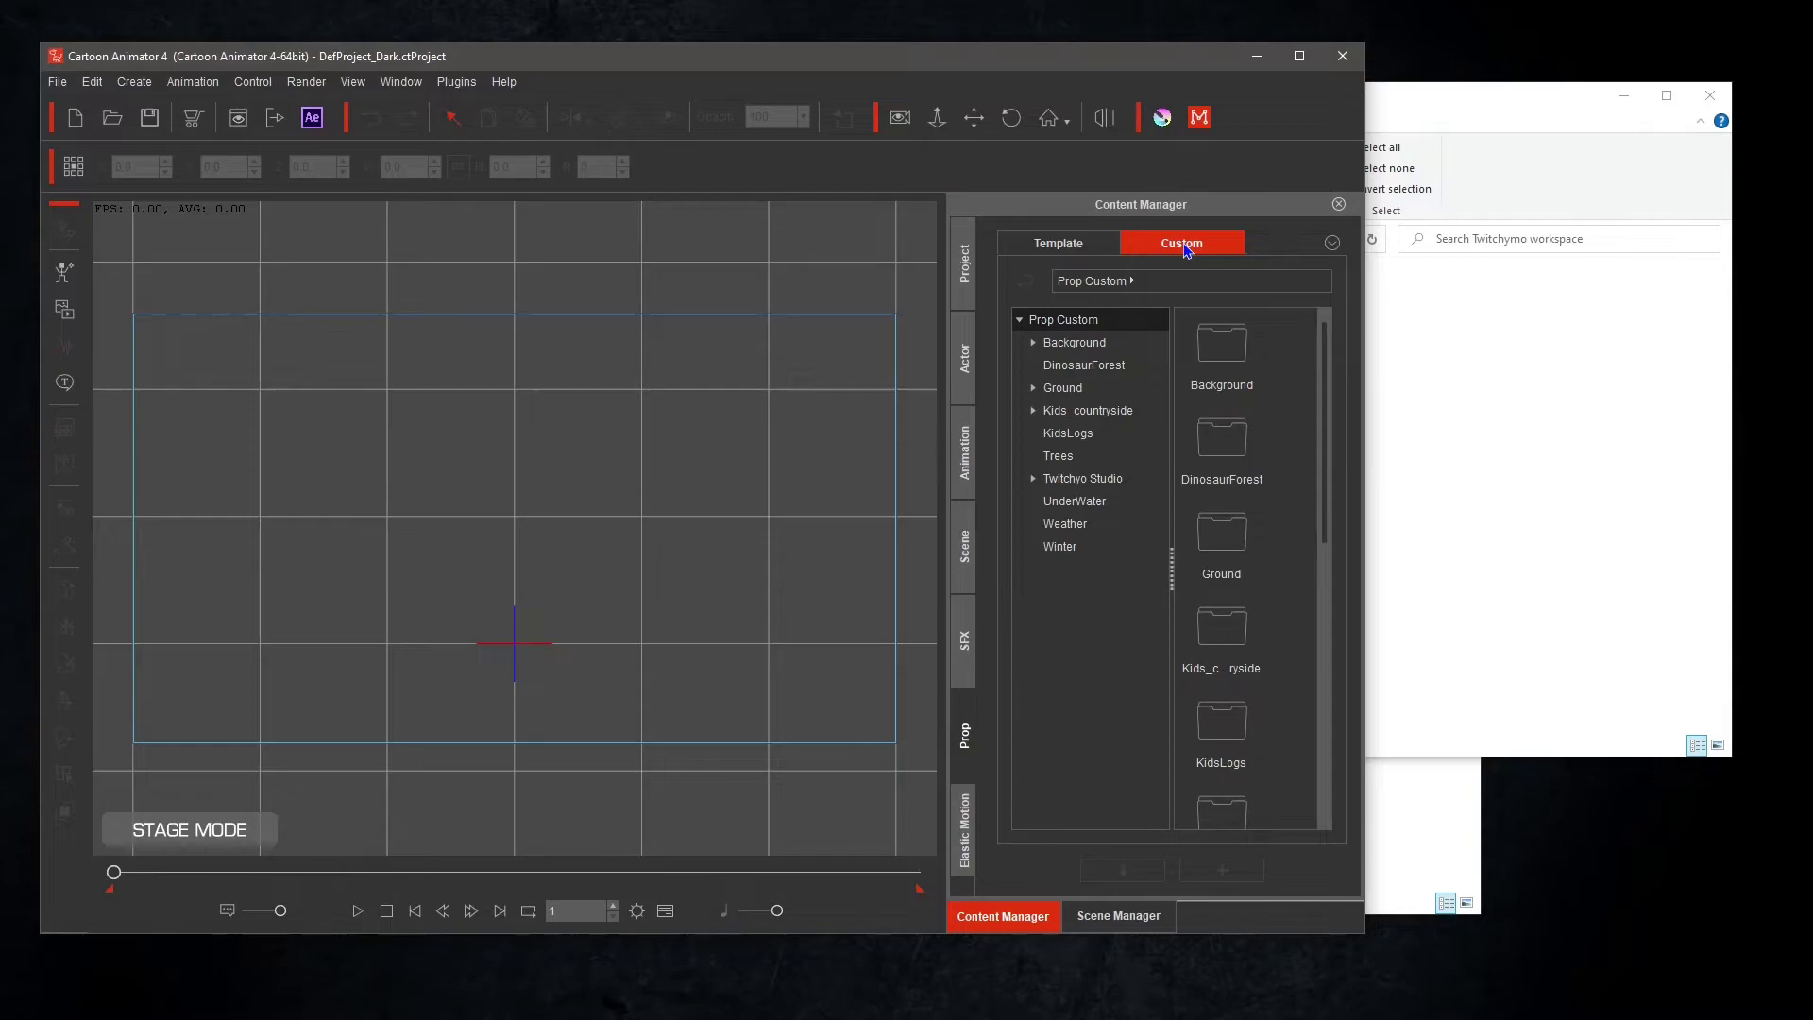
left_click(1036, 480)
left_click(1091, 480)
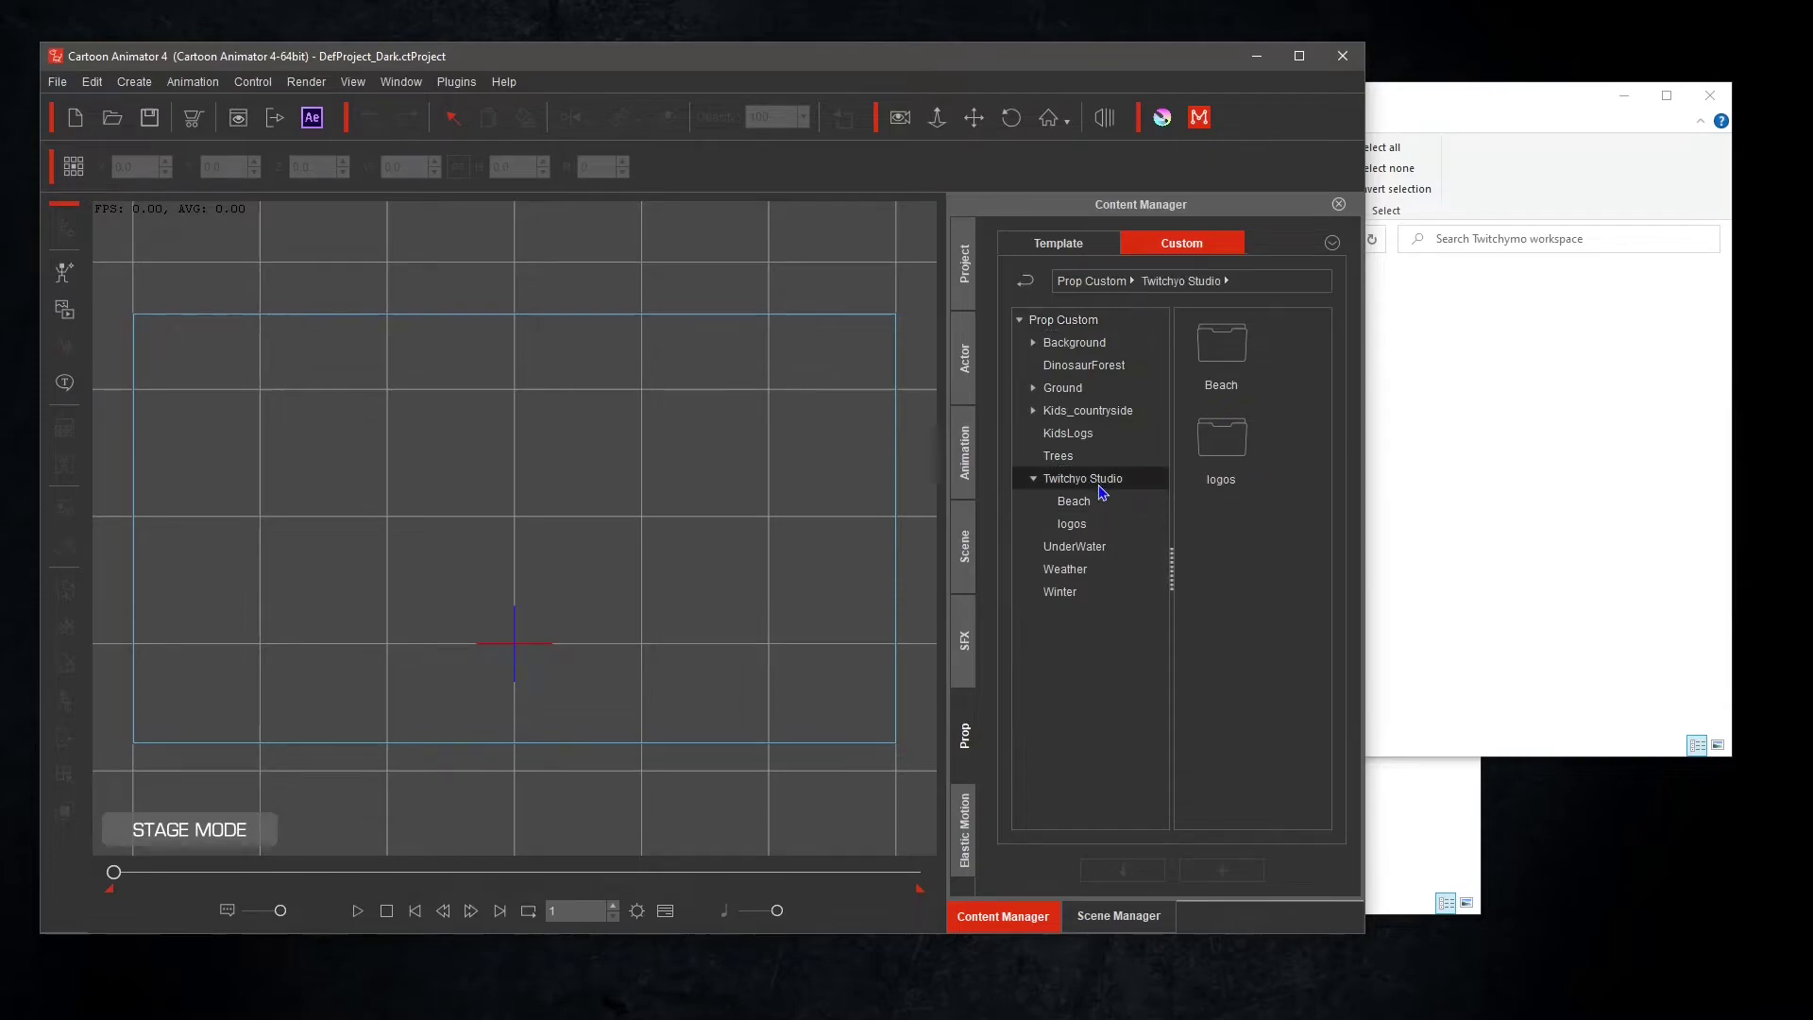
Add a new folder named Simple Field in the content pane and open it.
right_click(1234, 582)
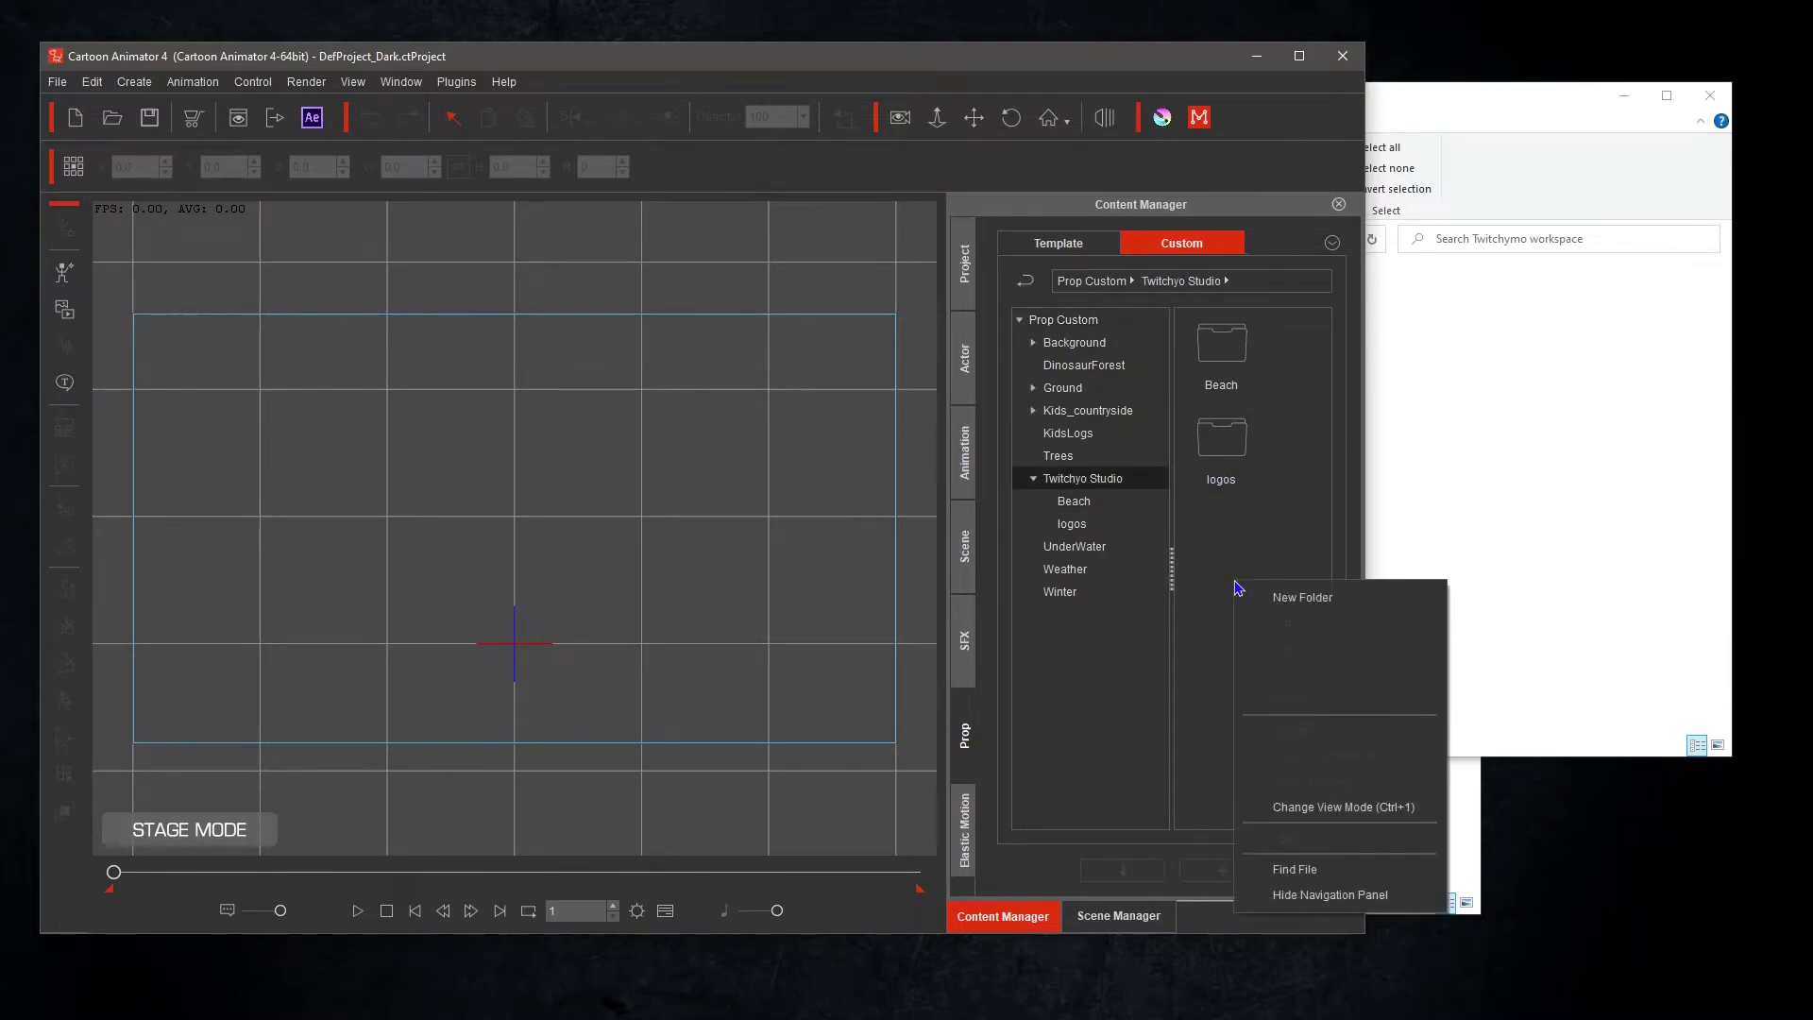
left_click(1303, 597)
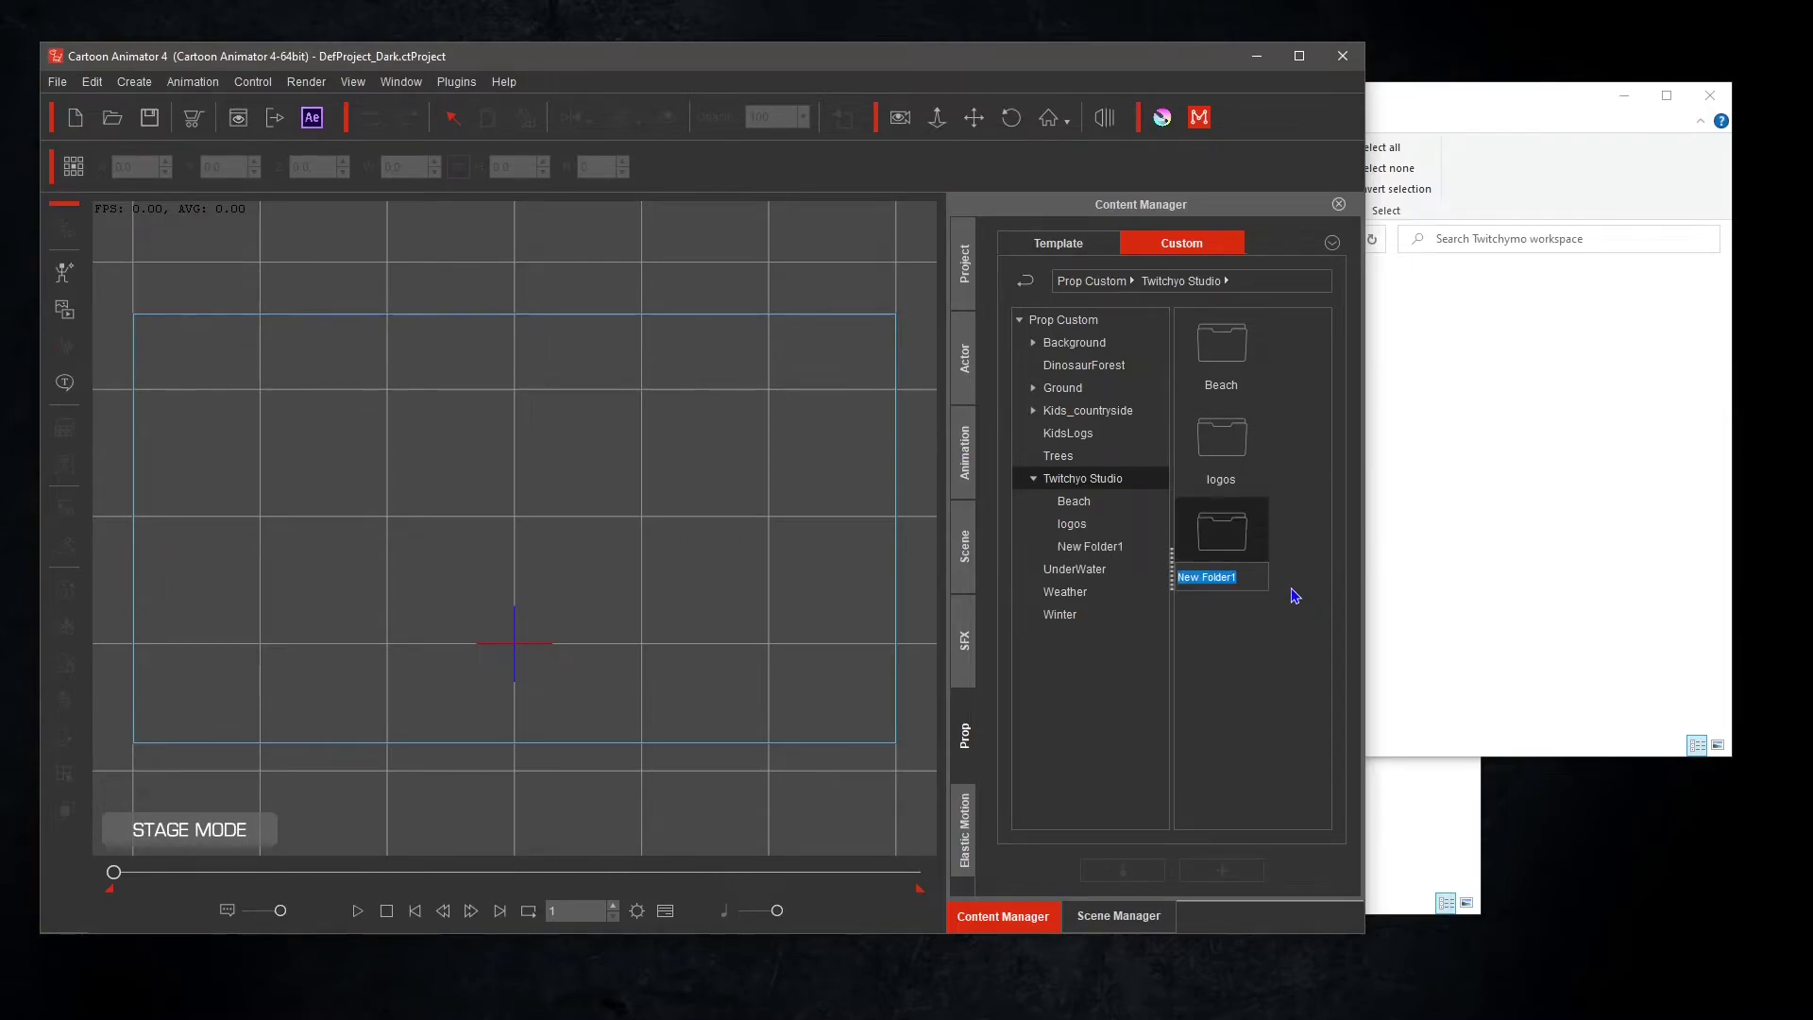
type("Simple Field")
left_click(1257, 621)
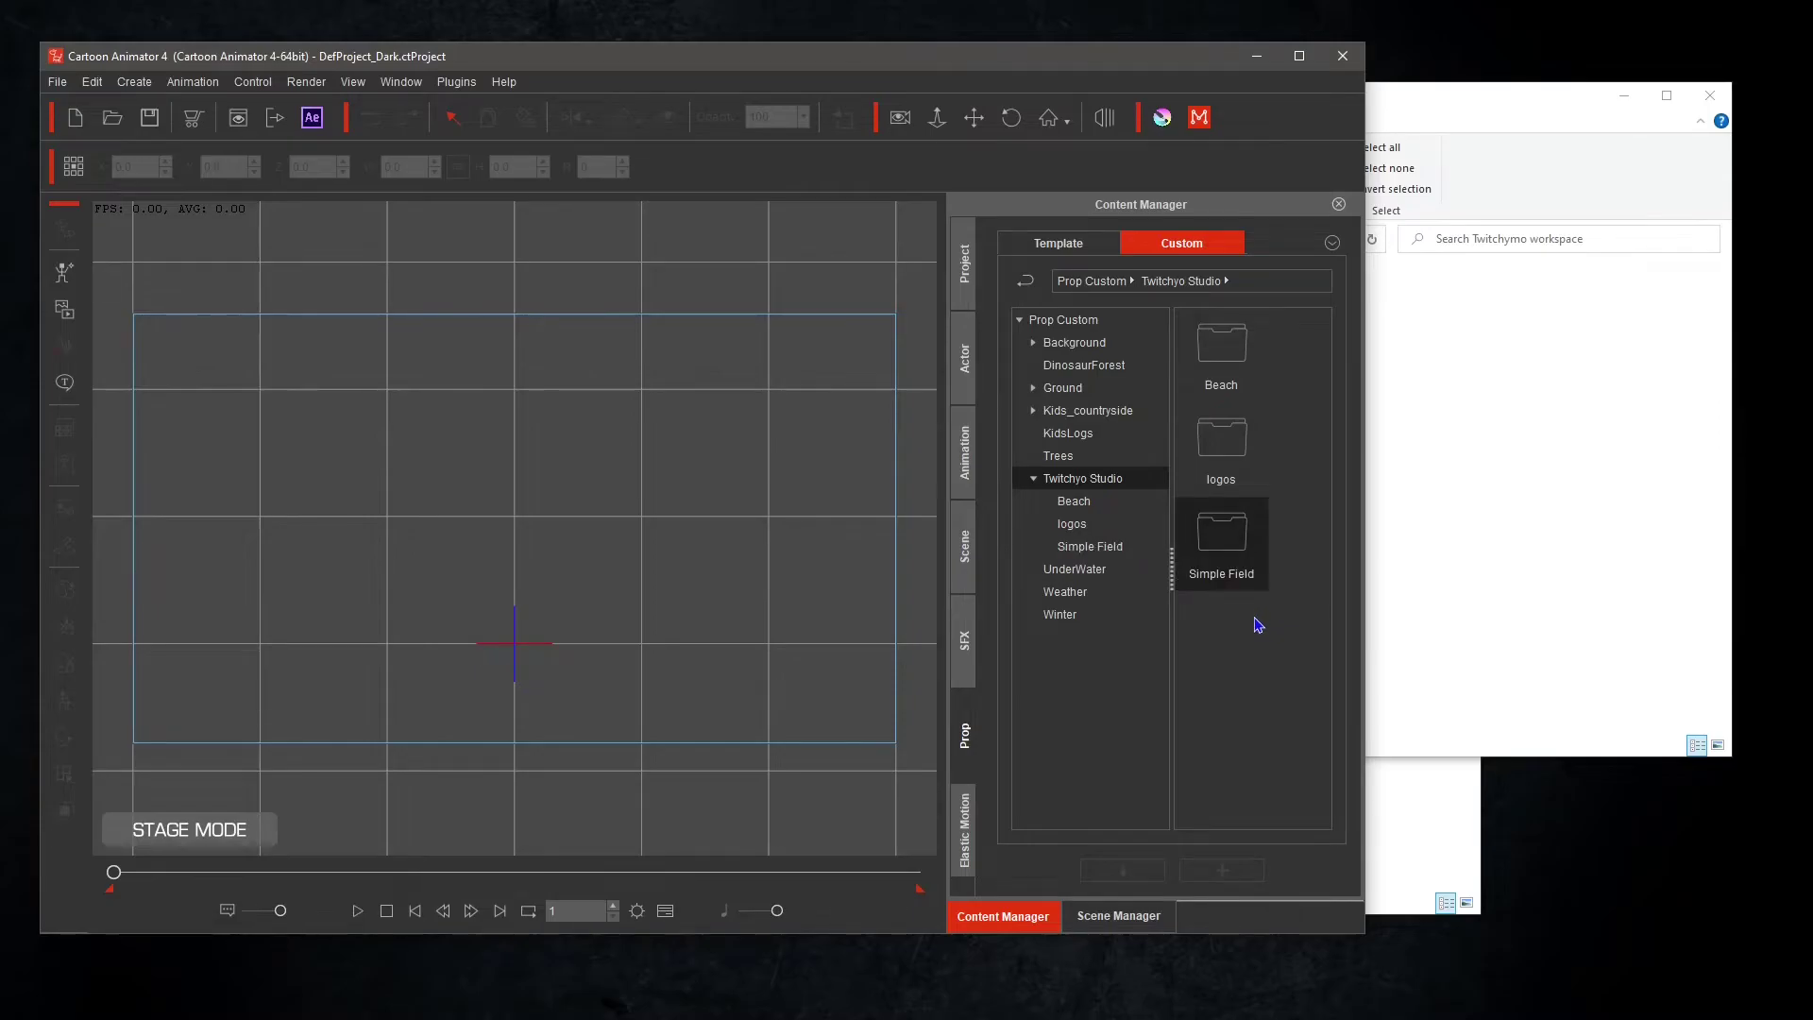
double_click(1223, 534)
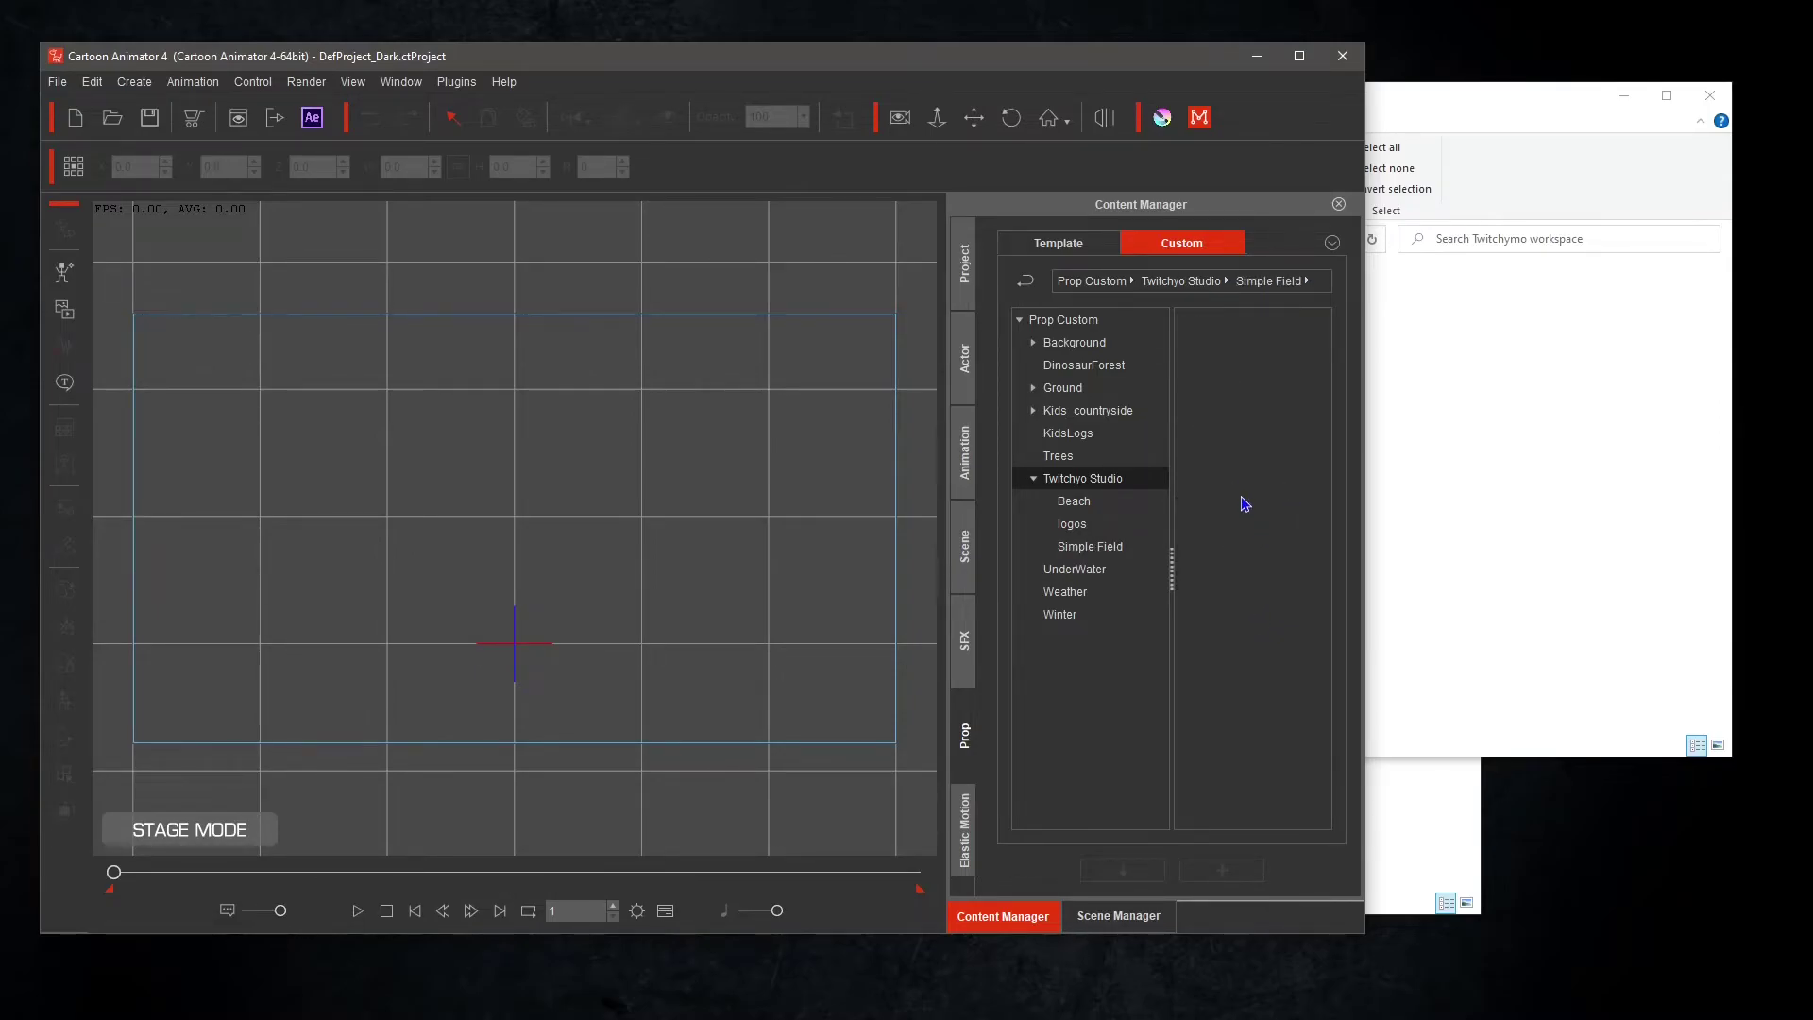
Import blue sky.png onto the stage as a prop, accepting the resize.
left_click(1459, 85)
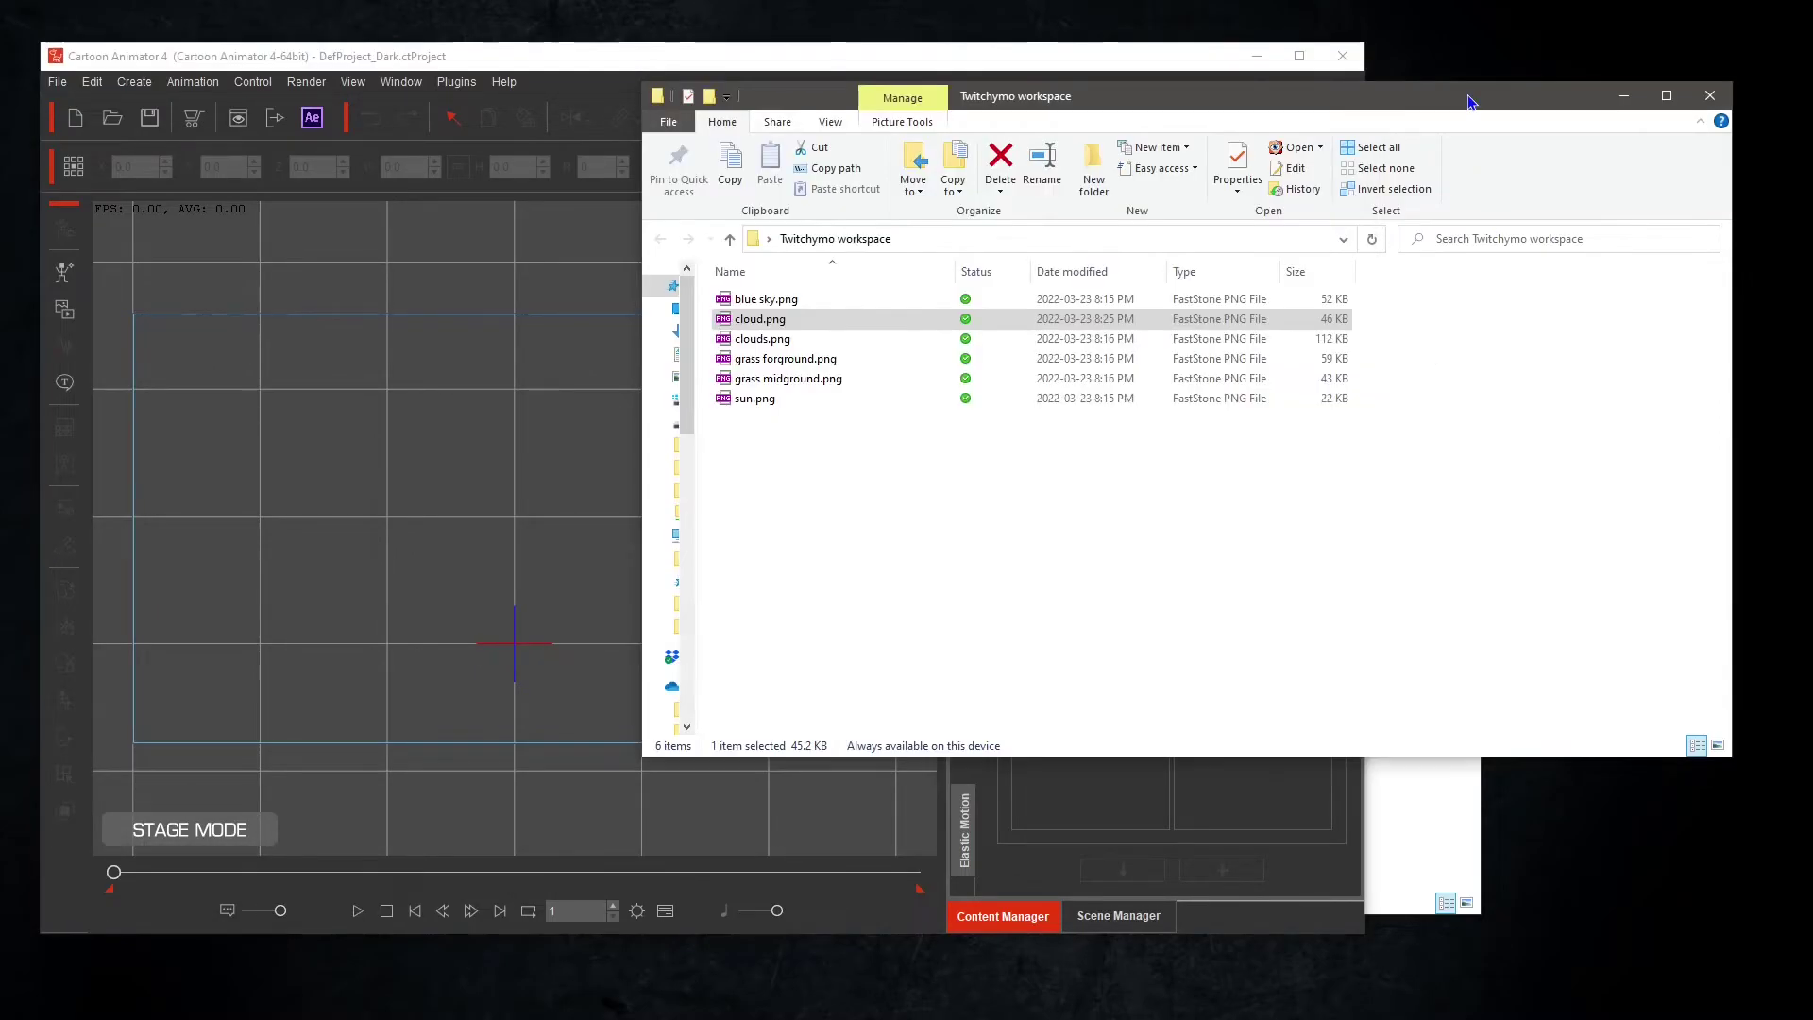
left_click(796, 302)
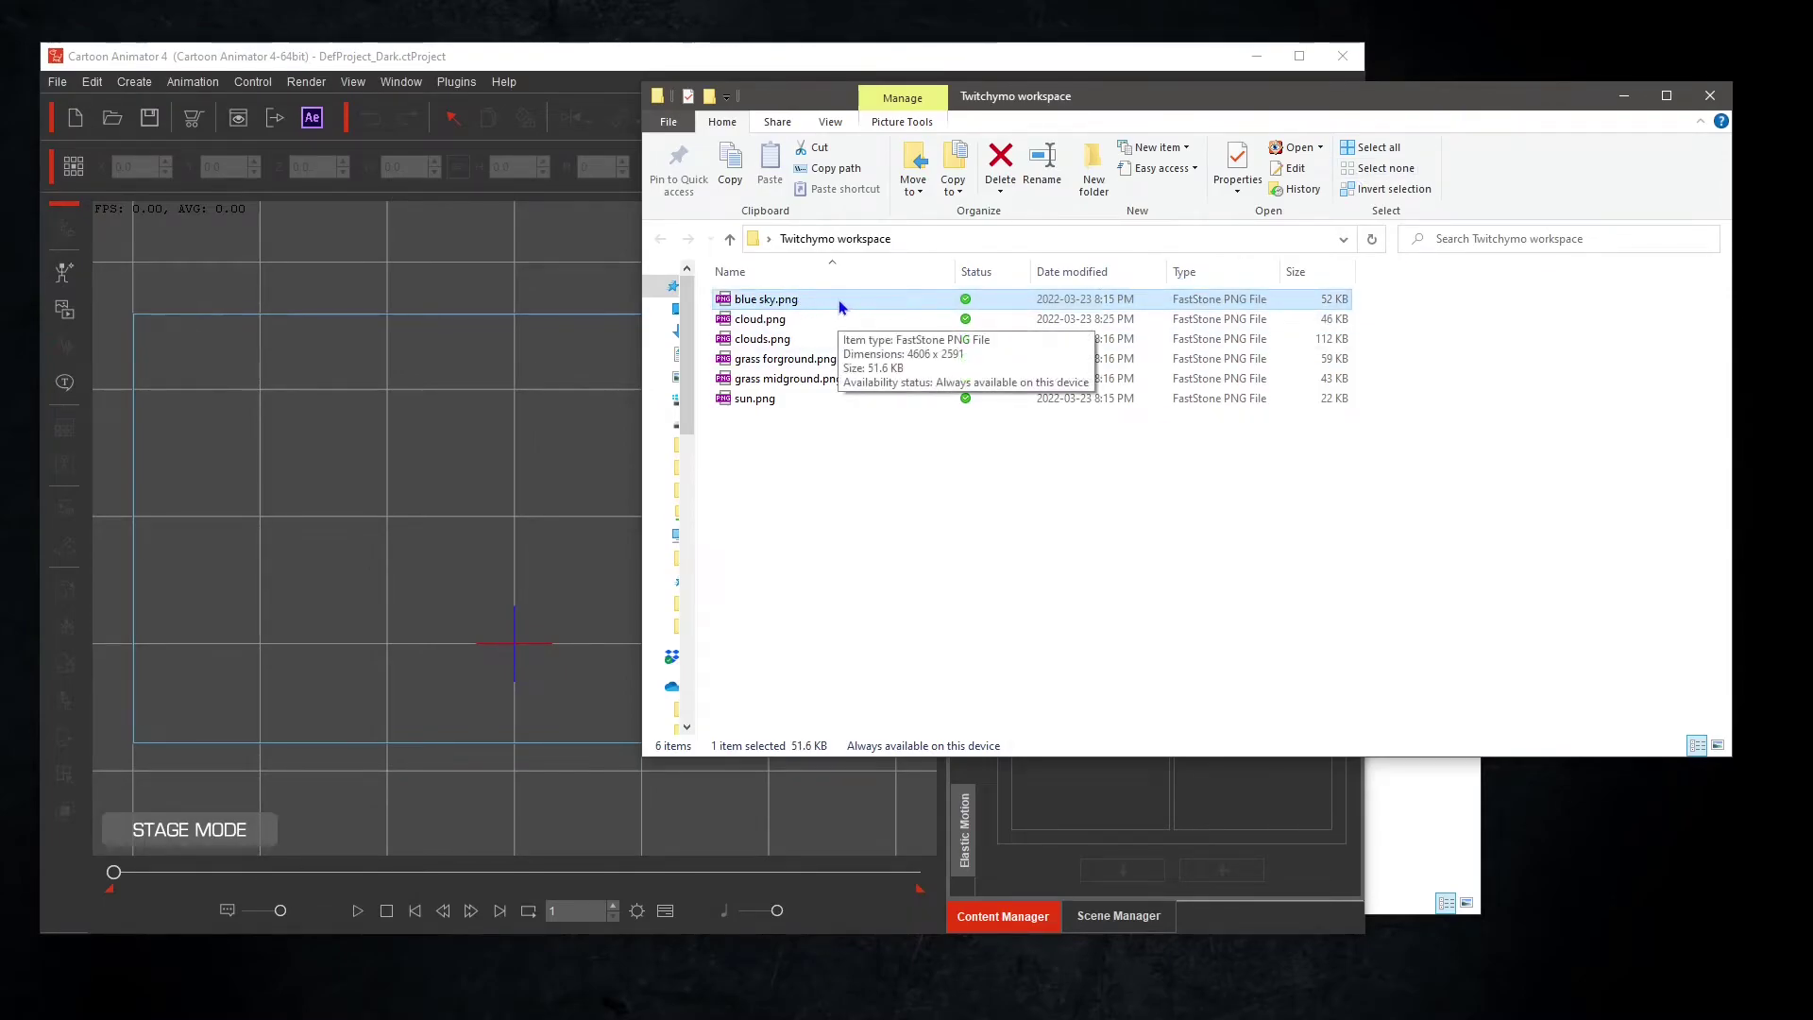
left_click_drag(837, 303, 531, 571)
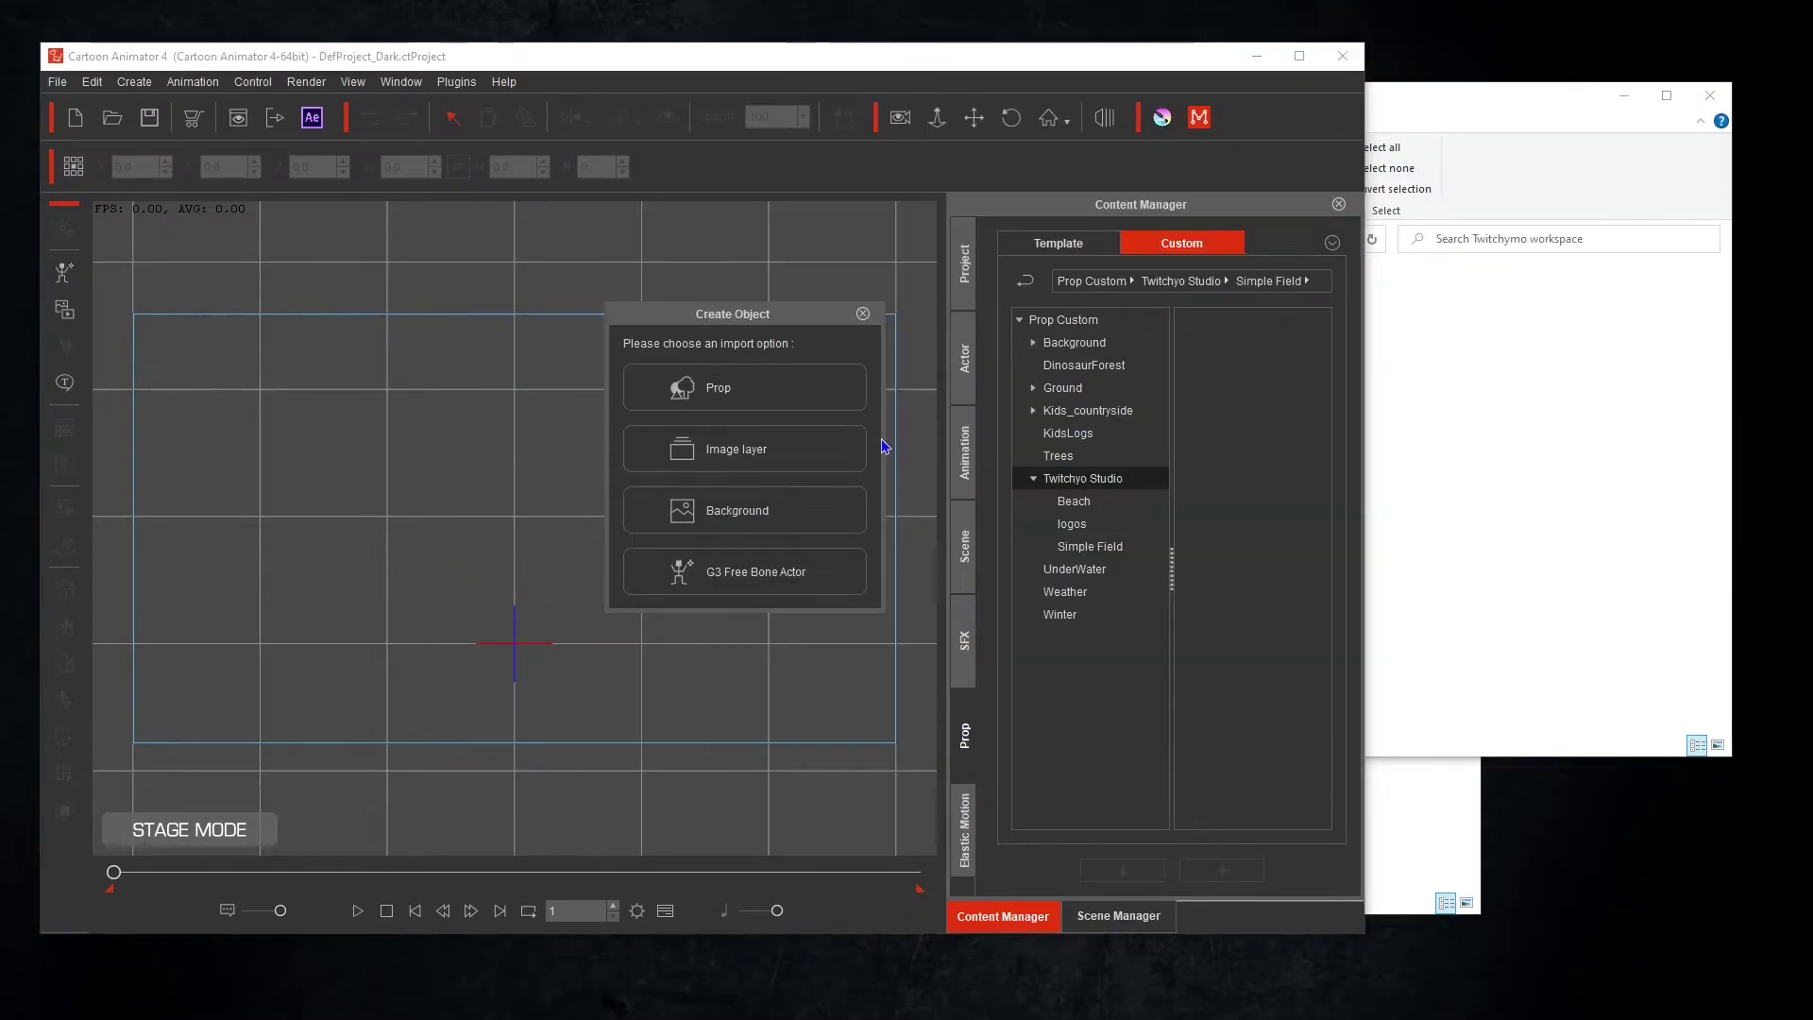
left_click(731, 396)
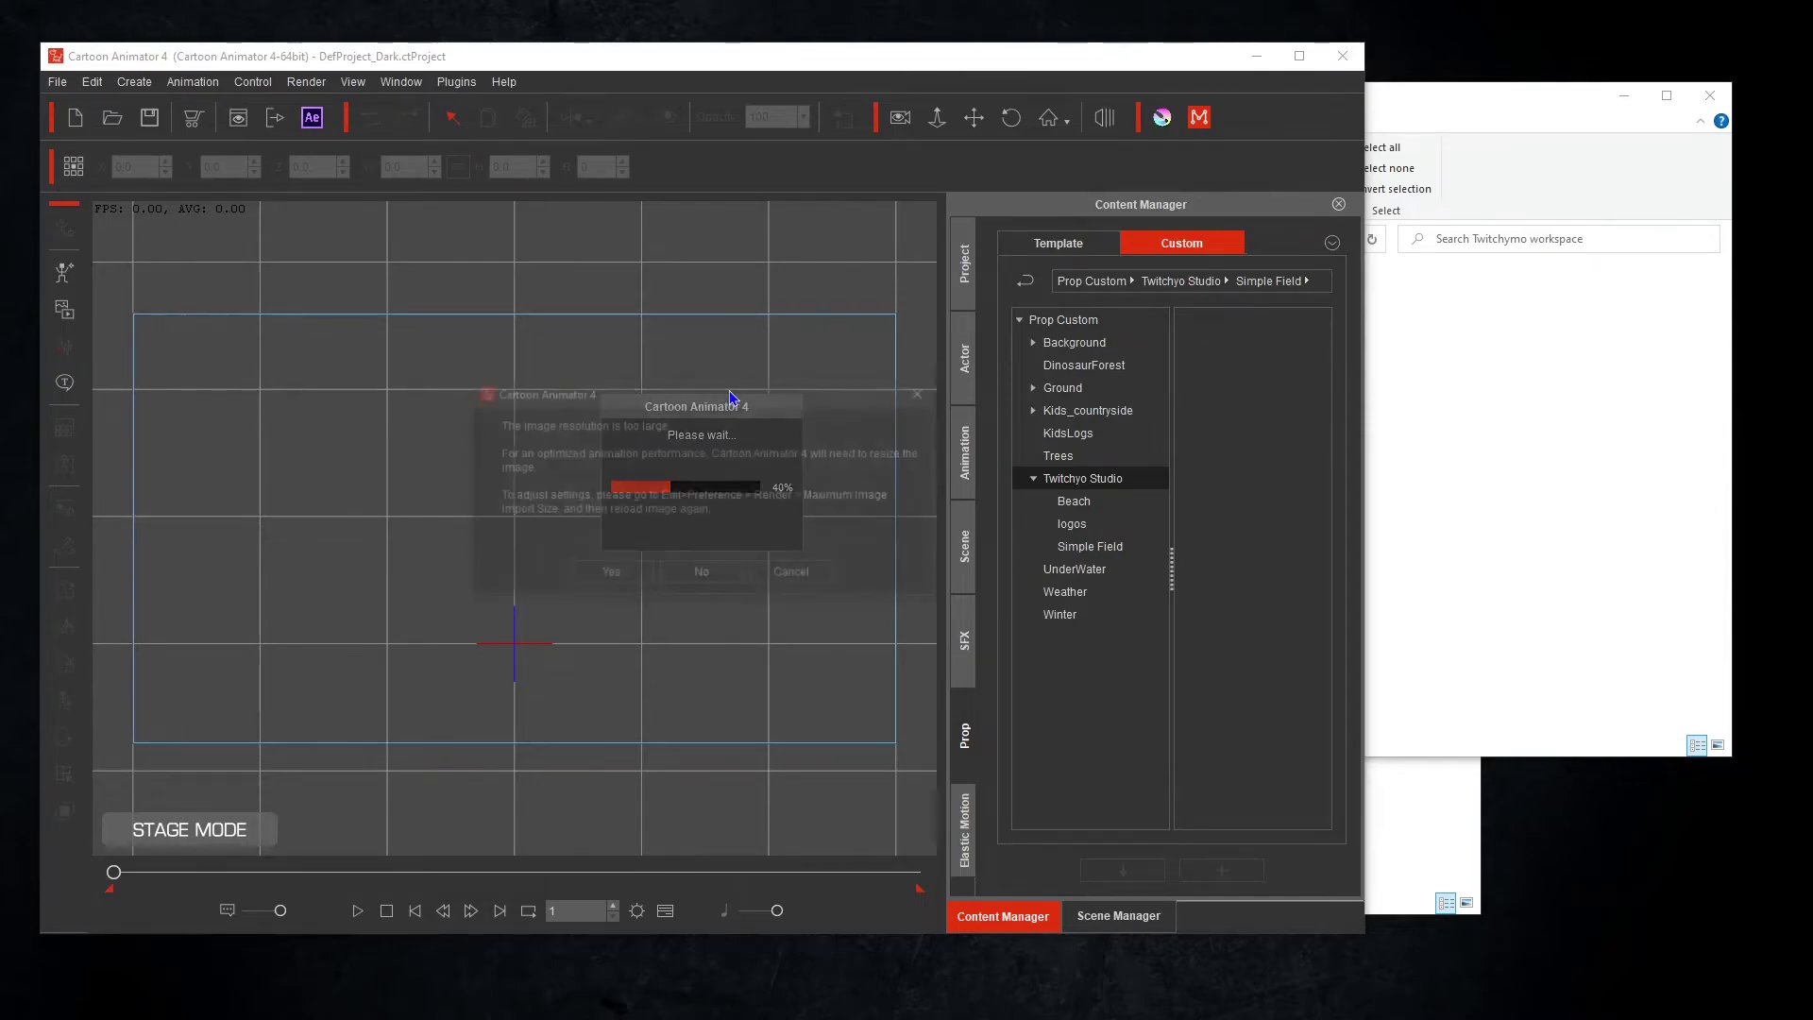
left_click(608, 578)
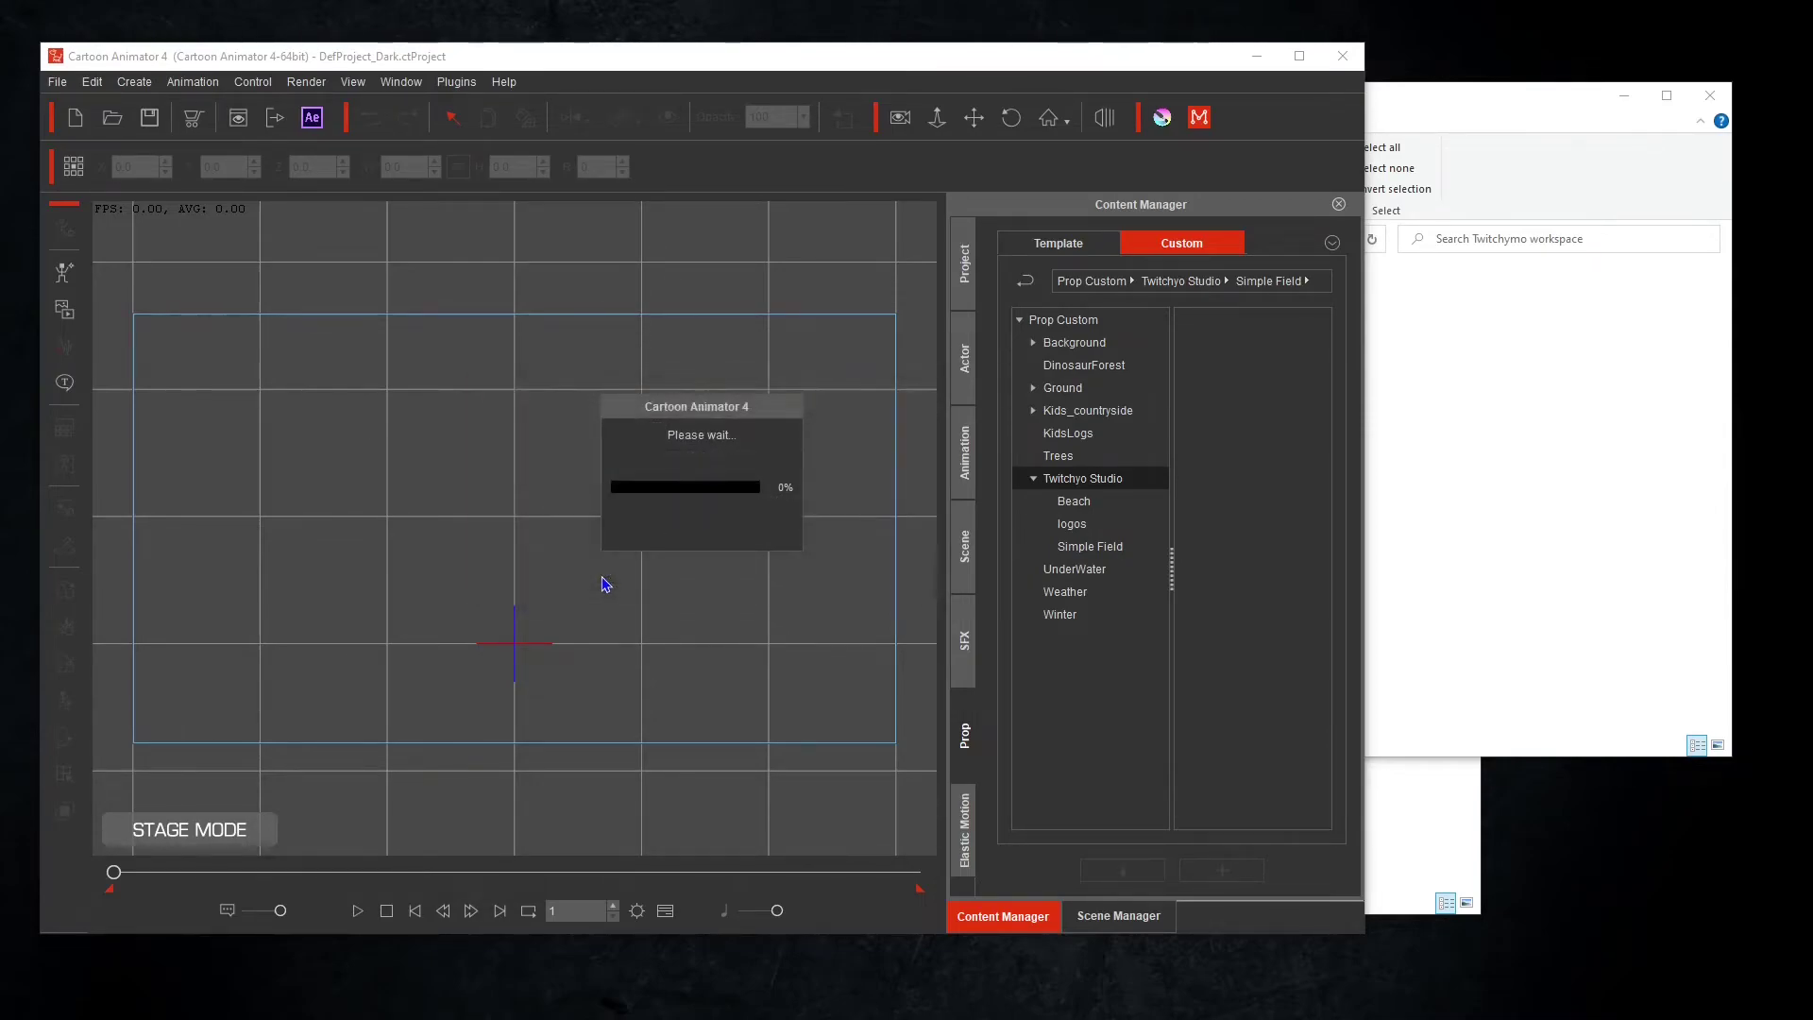
Add the sky prop to the Simple Field folder named 'Blue Sky'.
left_click(890, 486)
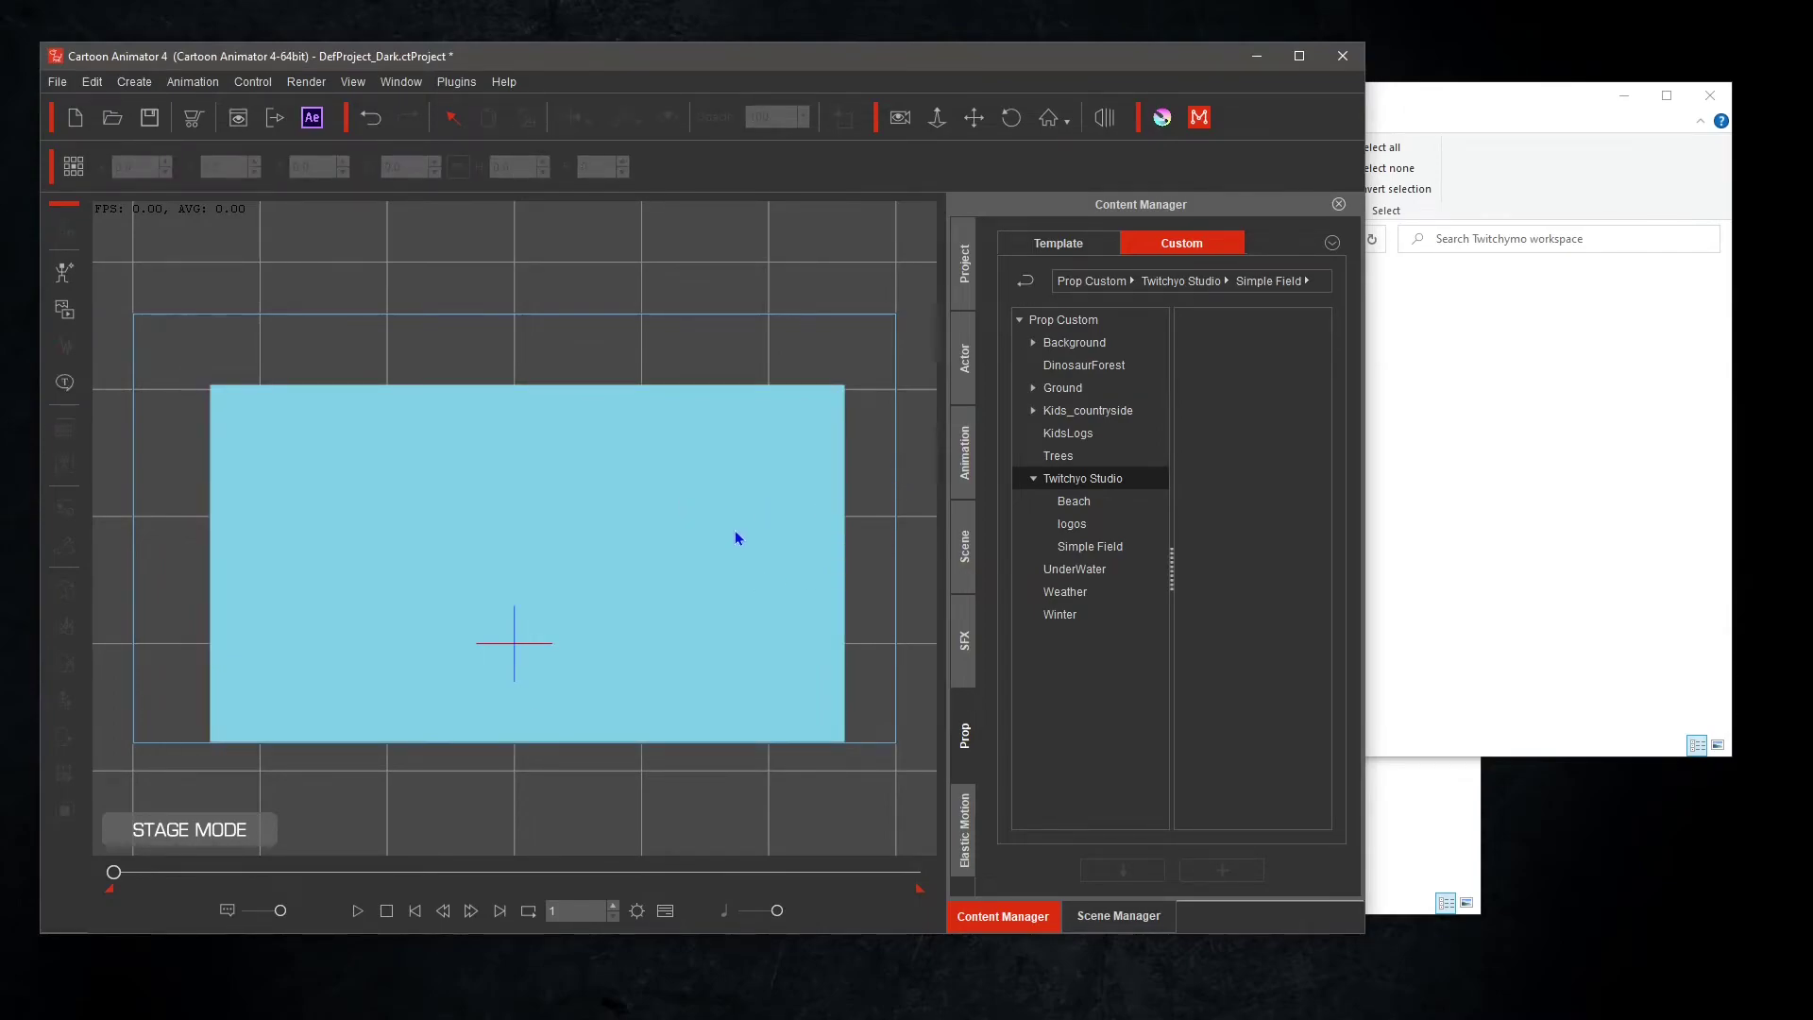
left_click(568, 592)
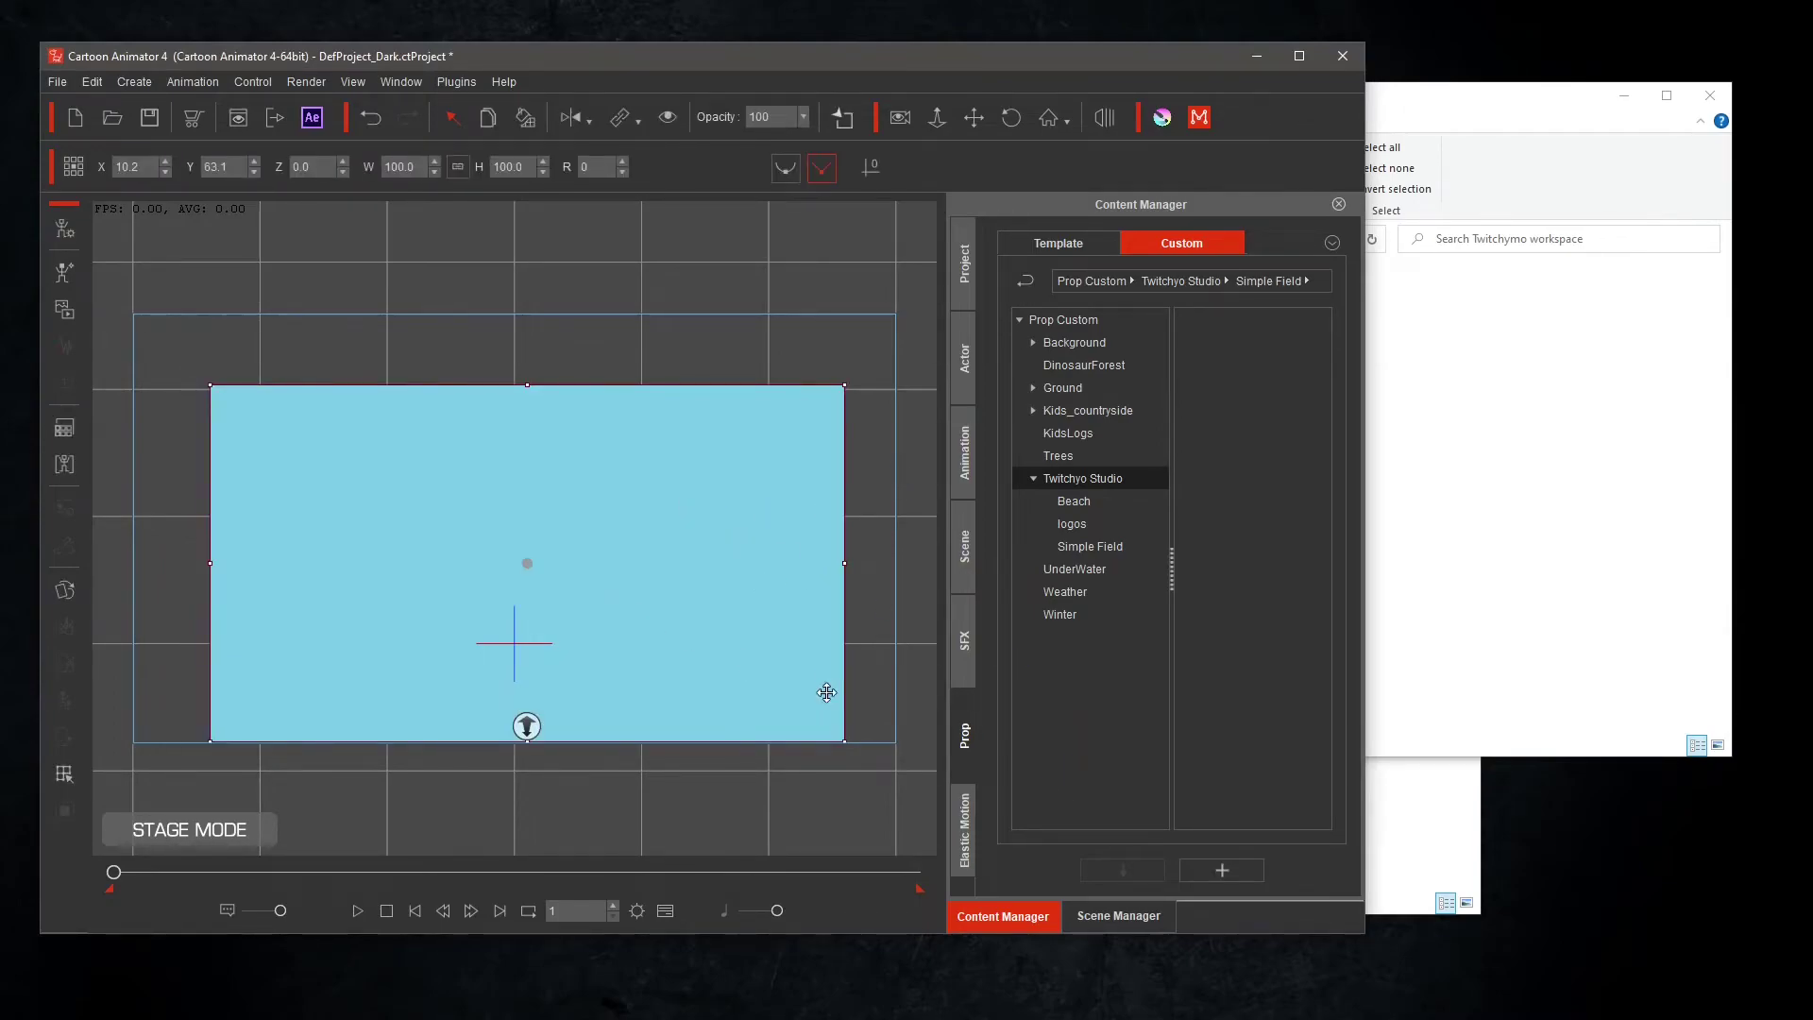
left_click(1223, 871)
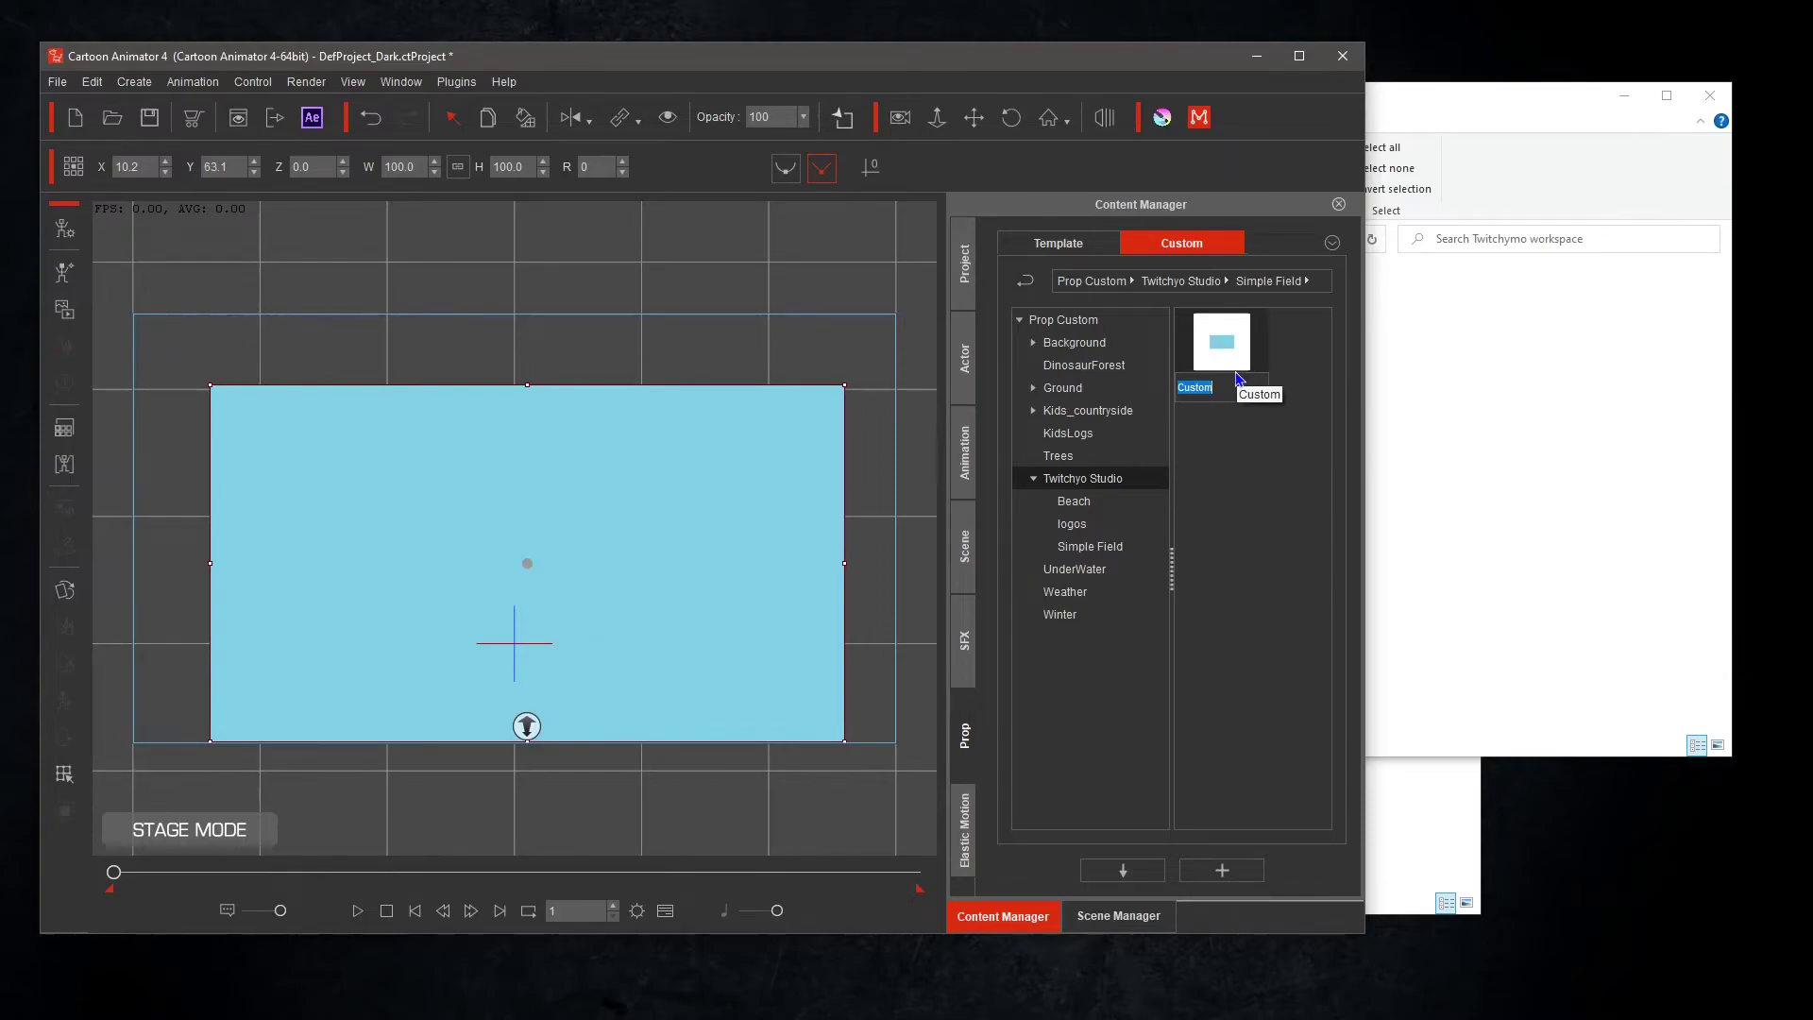
type("Blue Sky")
left_click(1262, 433)
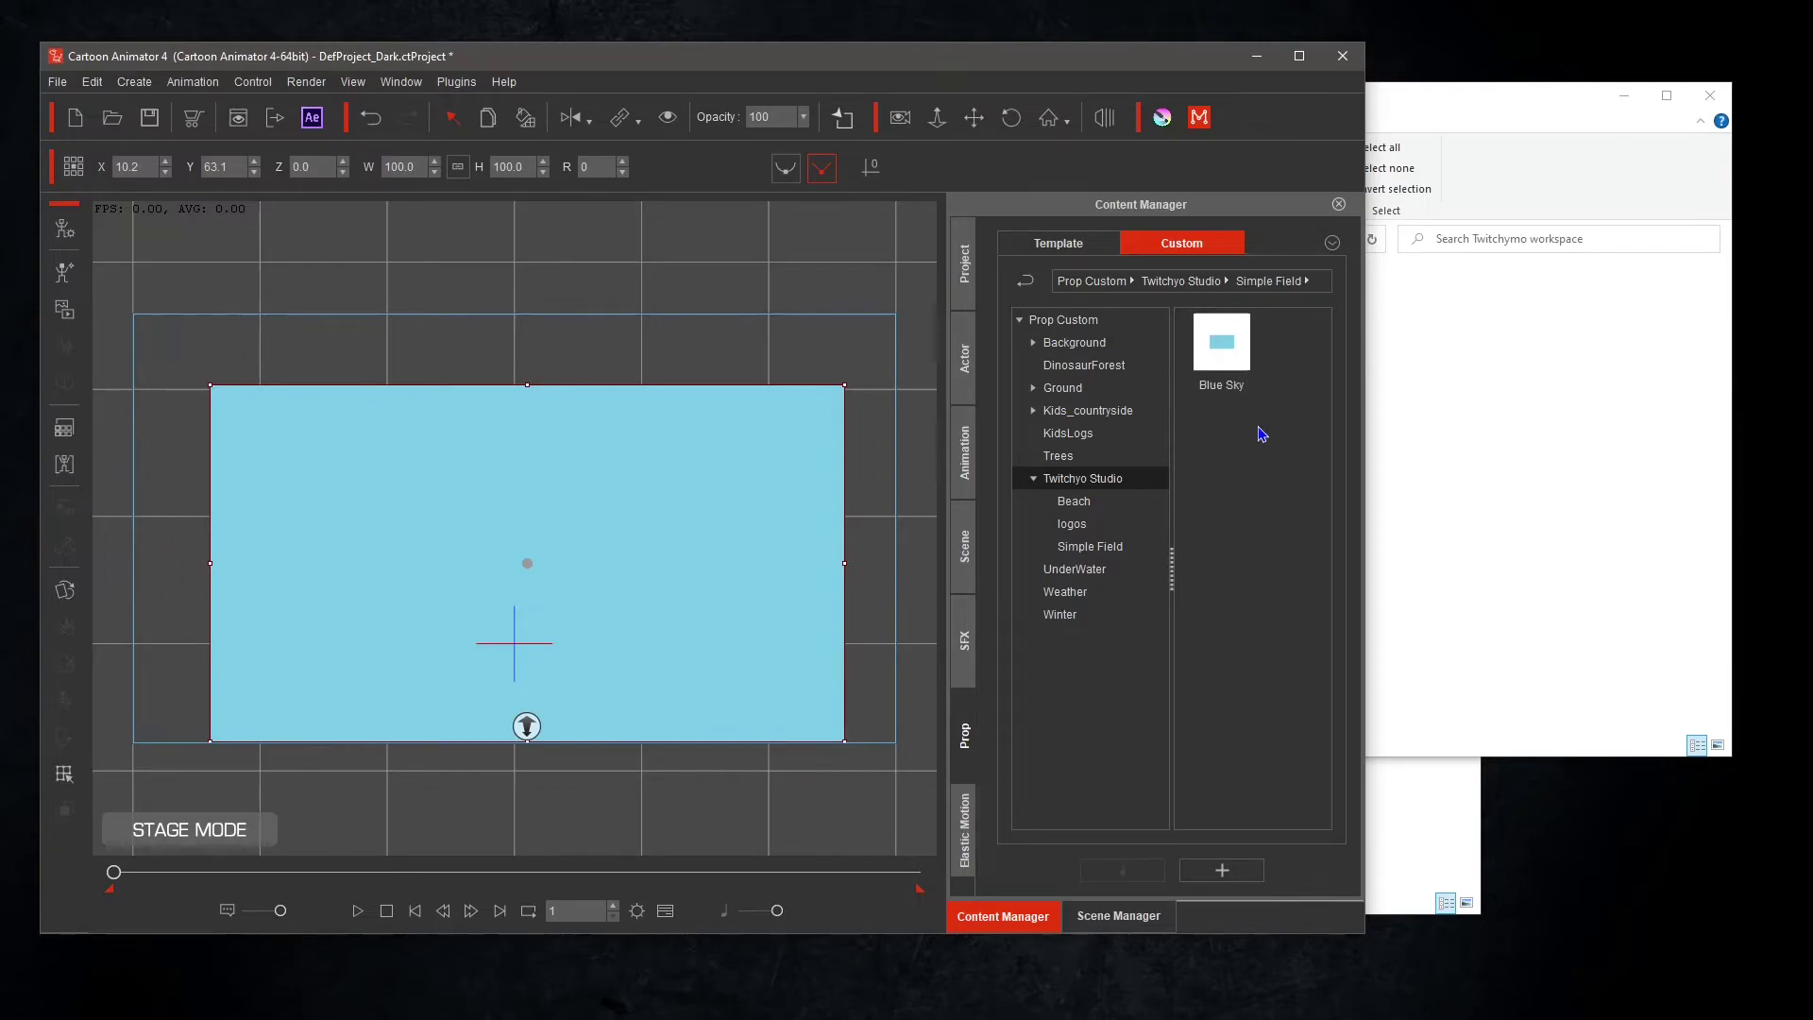
Undo the sky, import cloud.png as a prop, and save it as 'Cloud'.
left_click(370, 117)
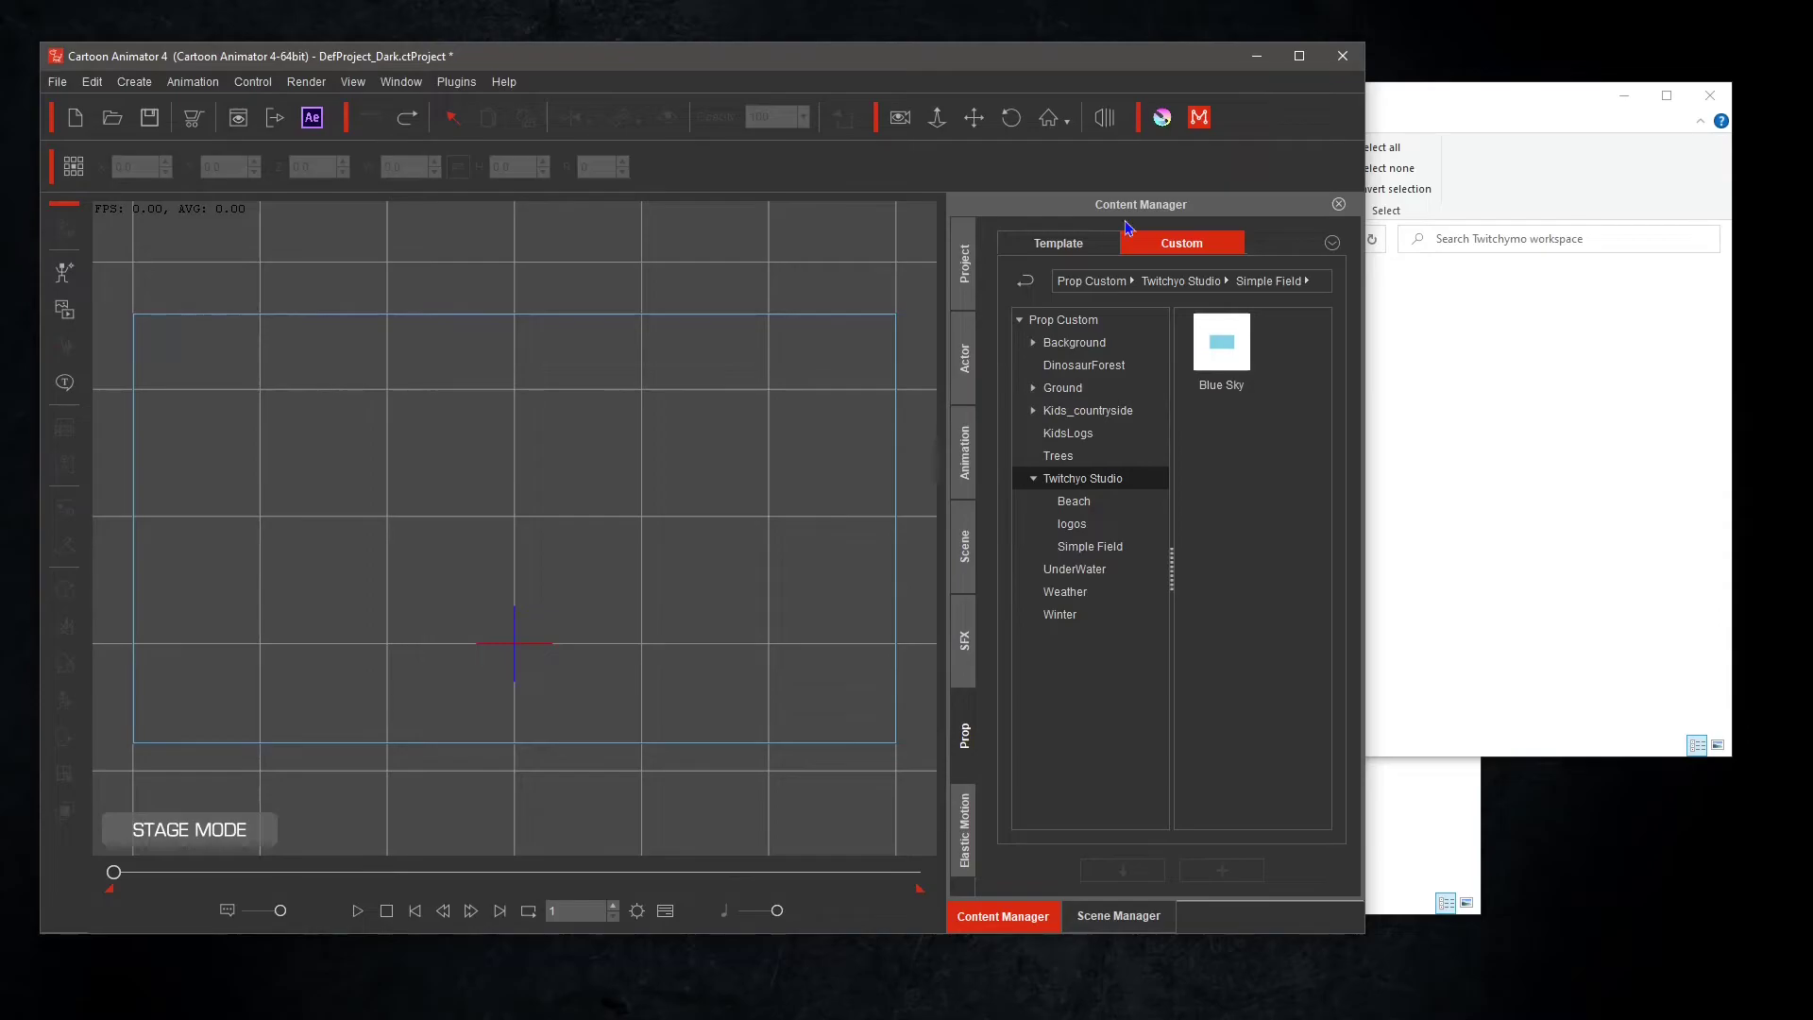
left_click(1481, 110)
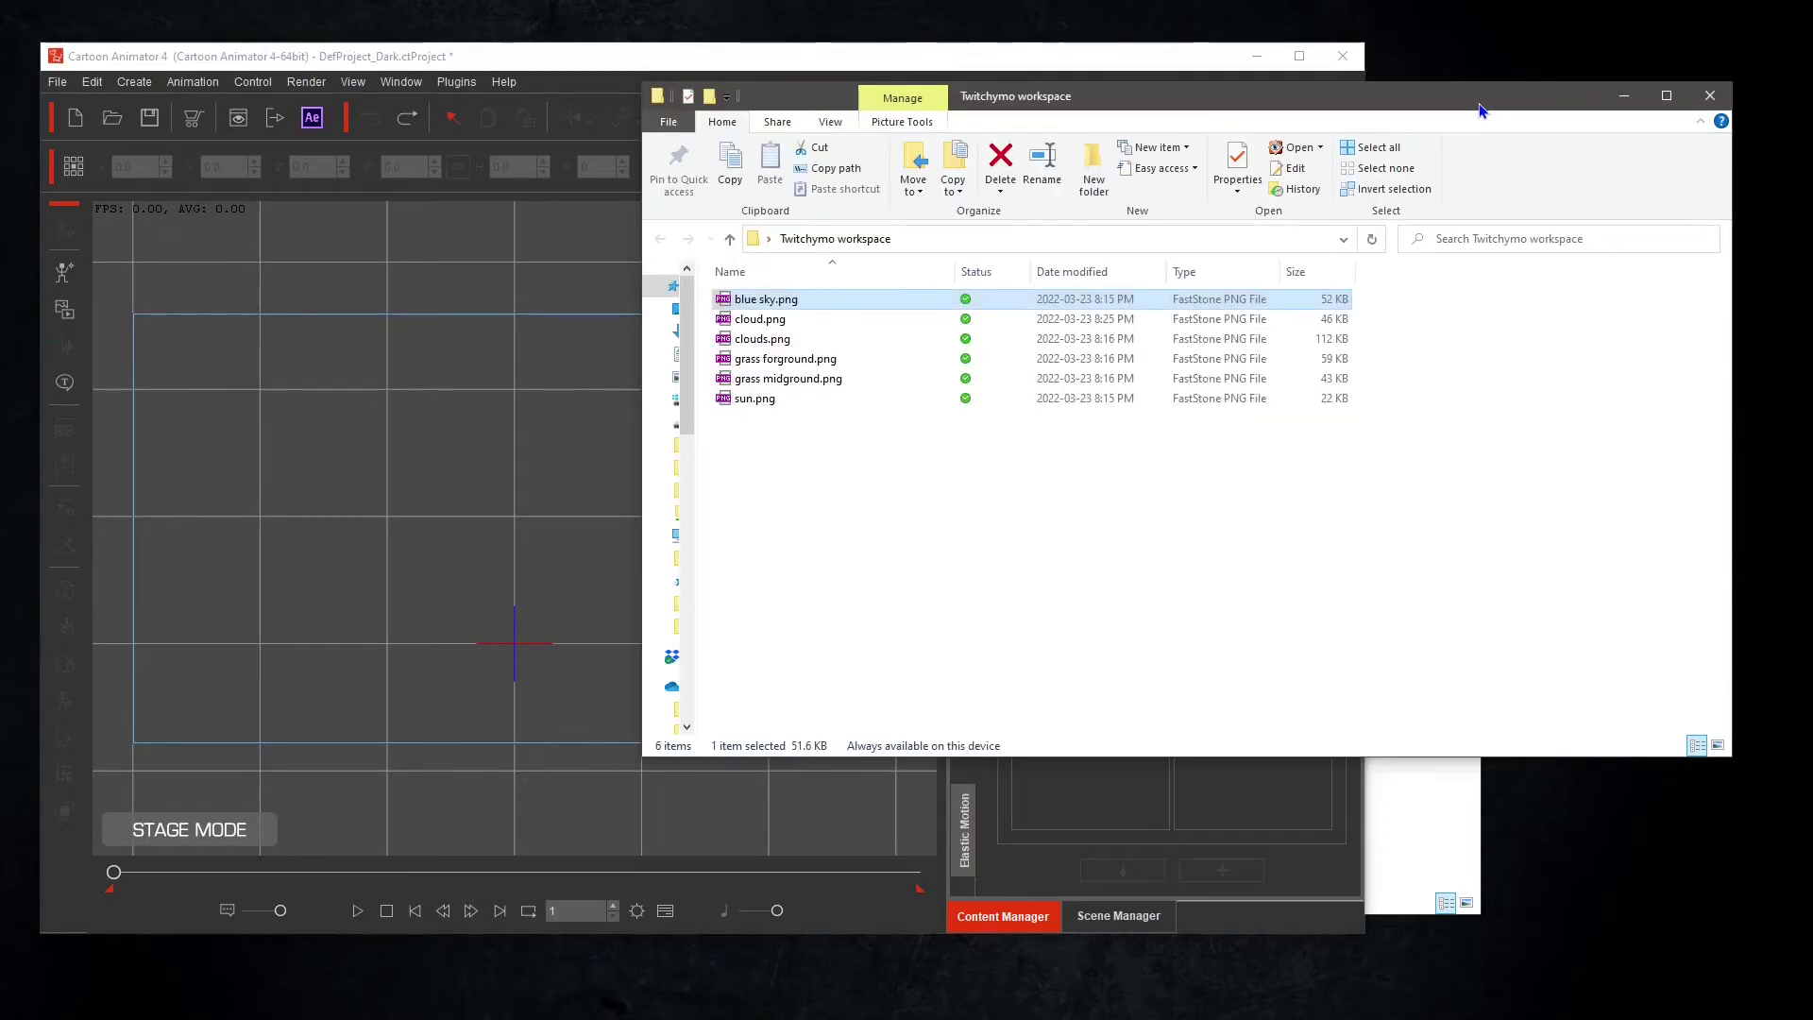
left_click(789, 322)
left_click_drag(791, 322, 526, 526)
left_click(724, 402)
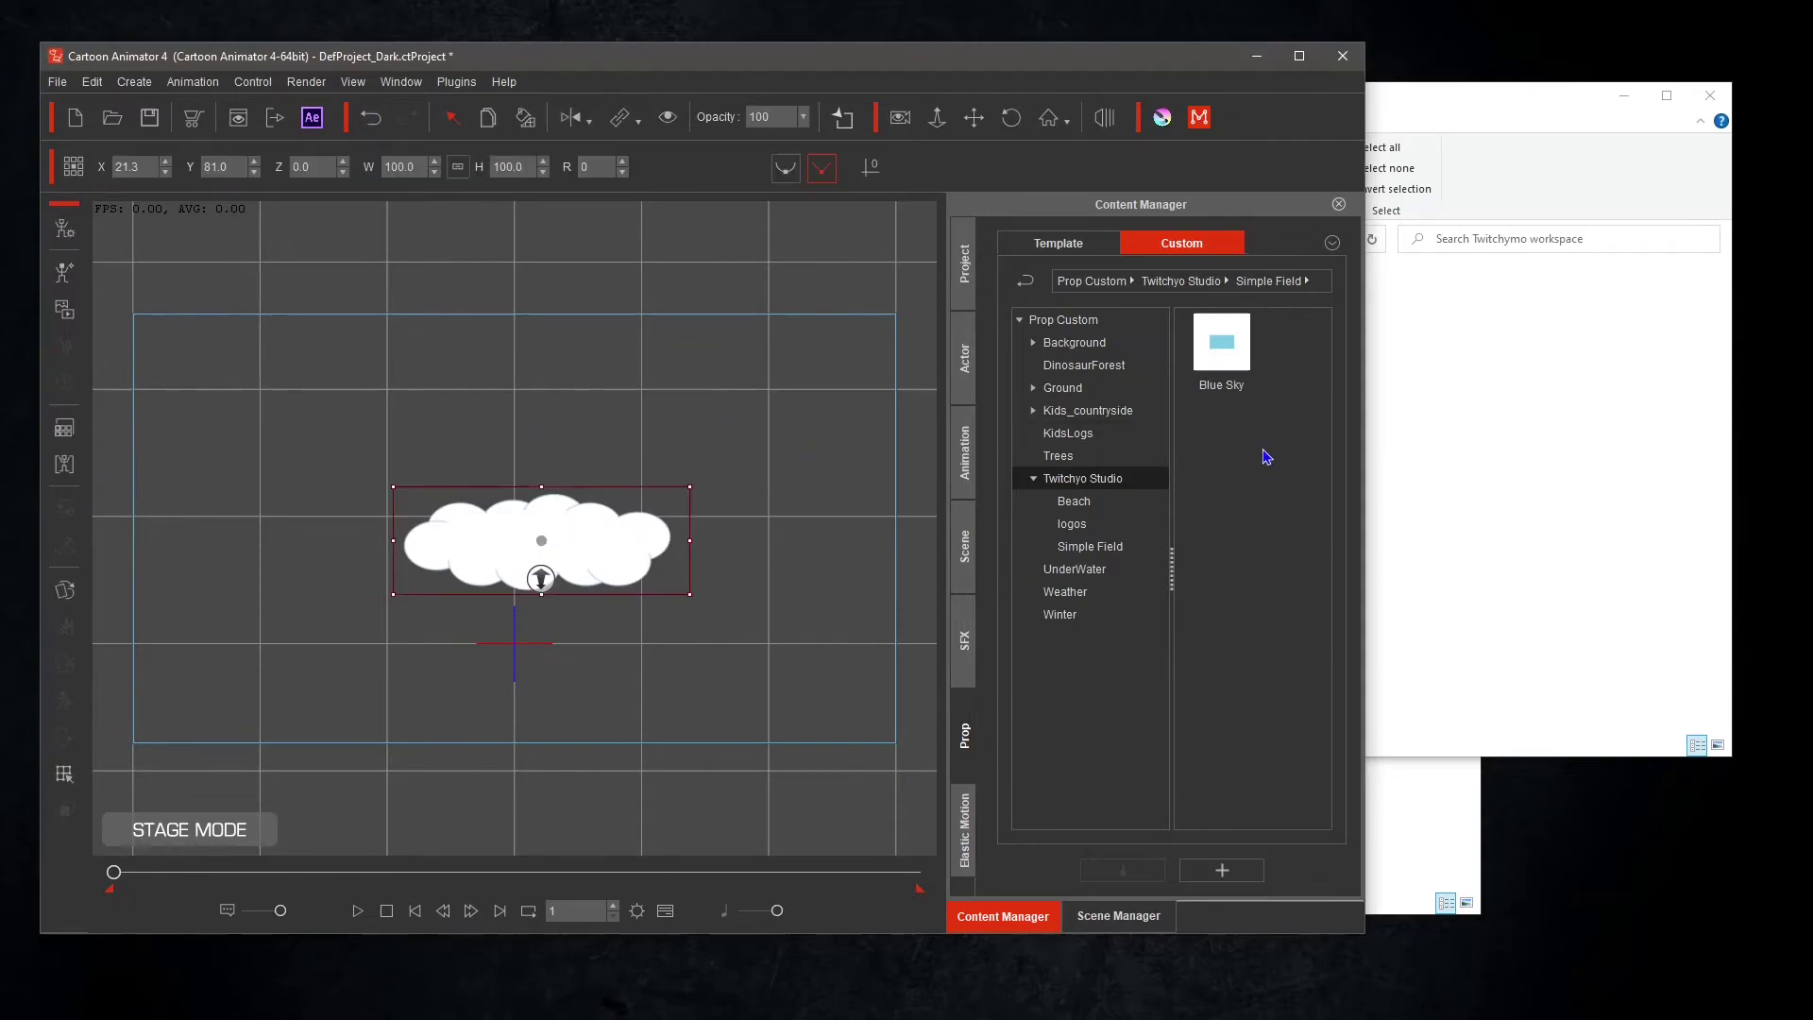
left_click(1227, 869)
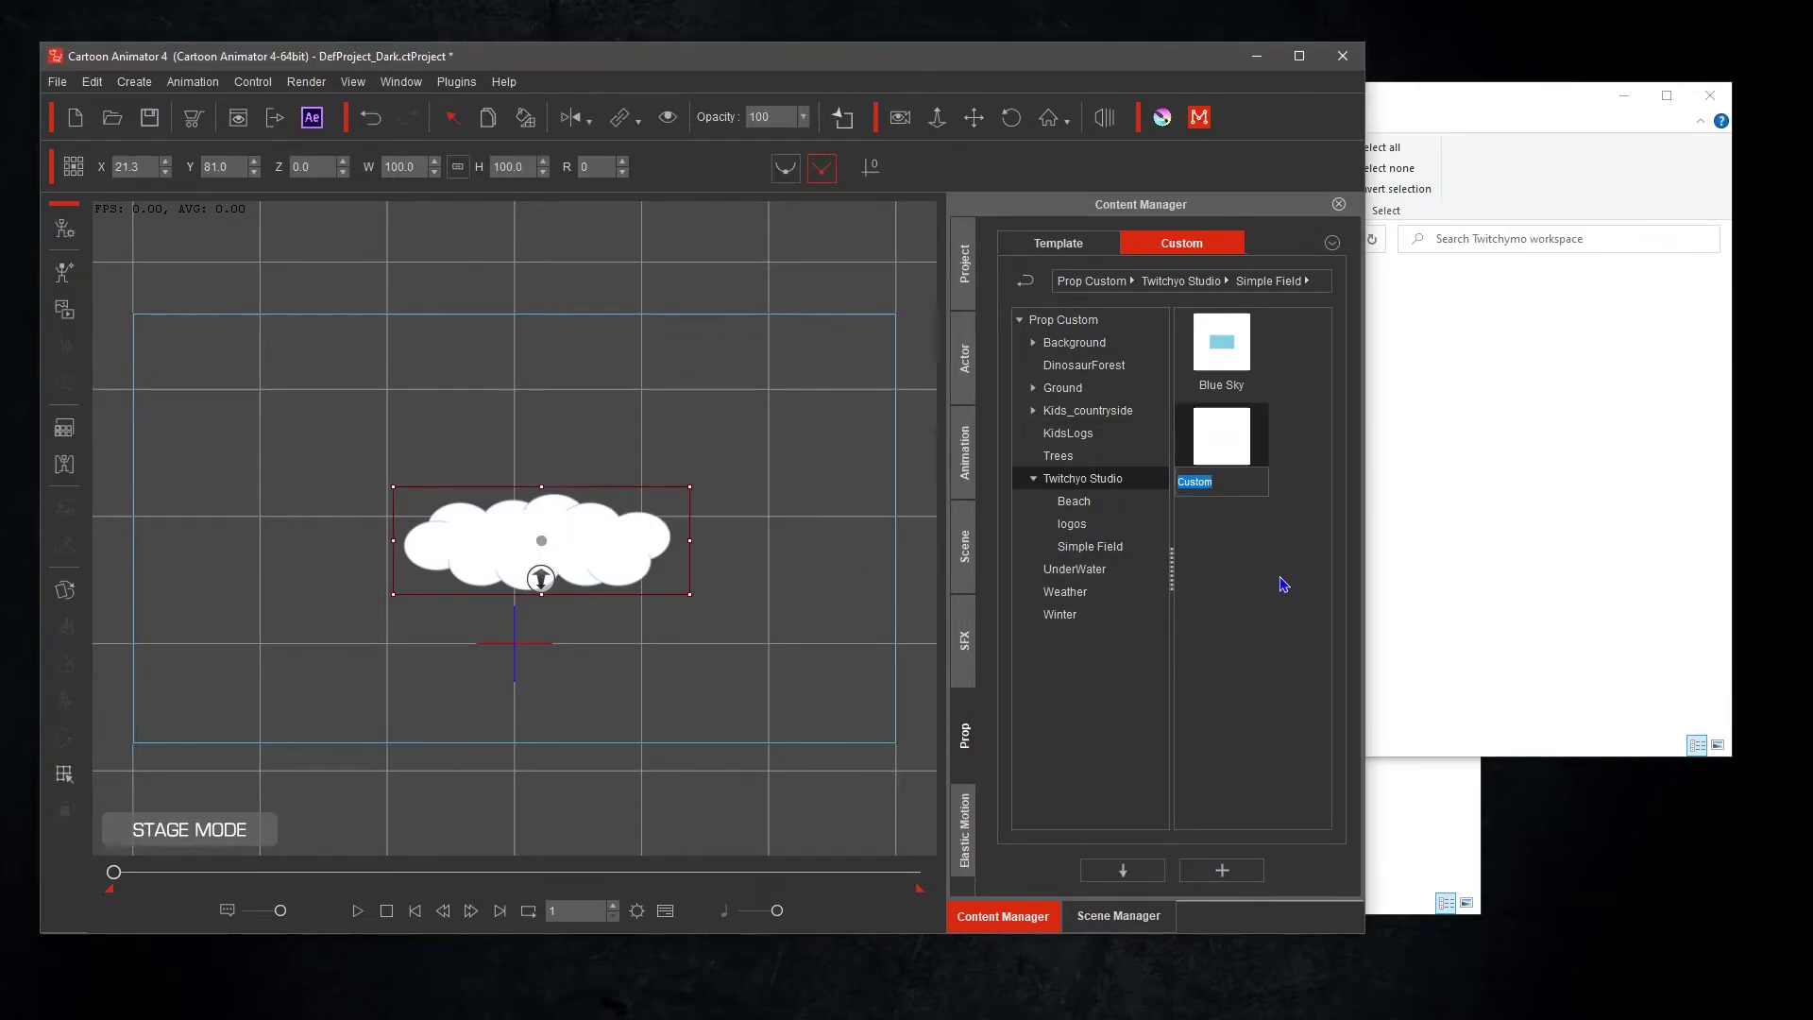
type("Cloud")
left_click(816, 531)
Replace the cloud with clouds.png and save it as a new prop named 'Clouds'.
left_click(370, 117)
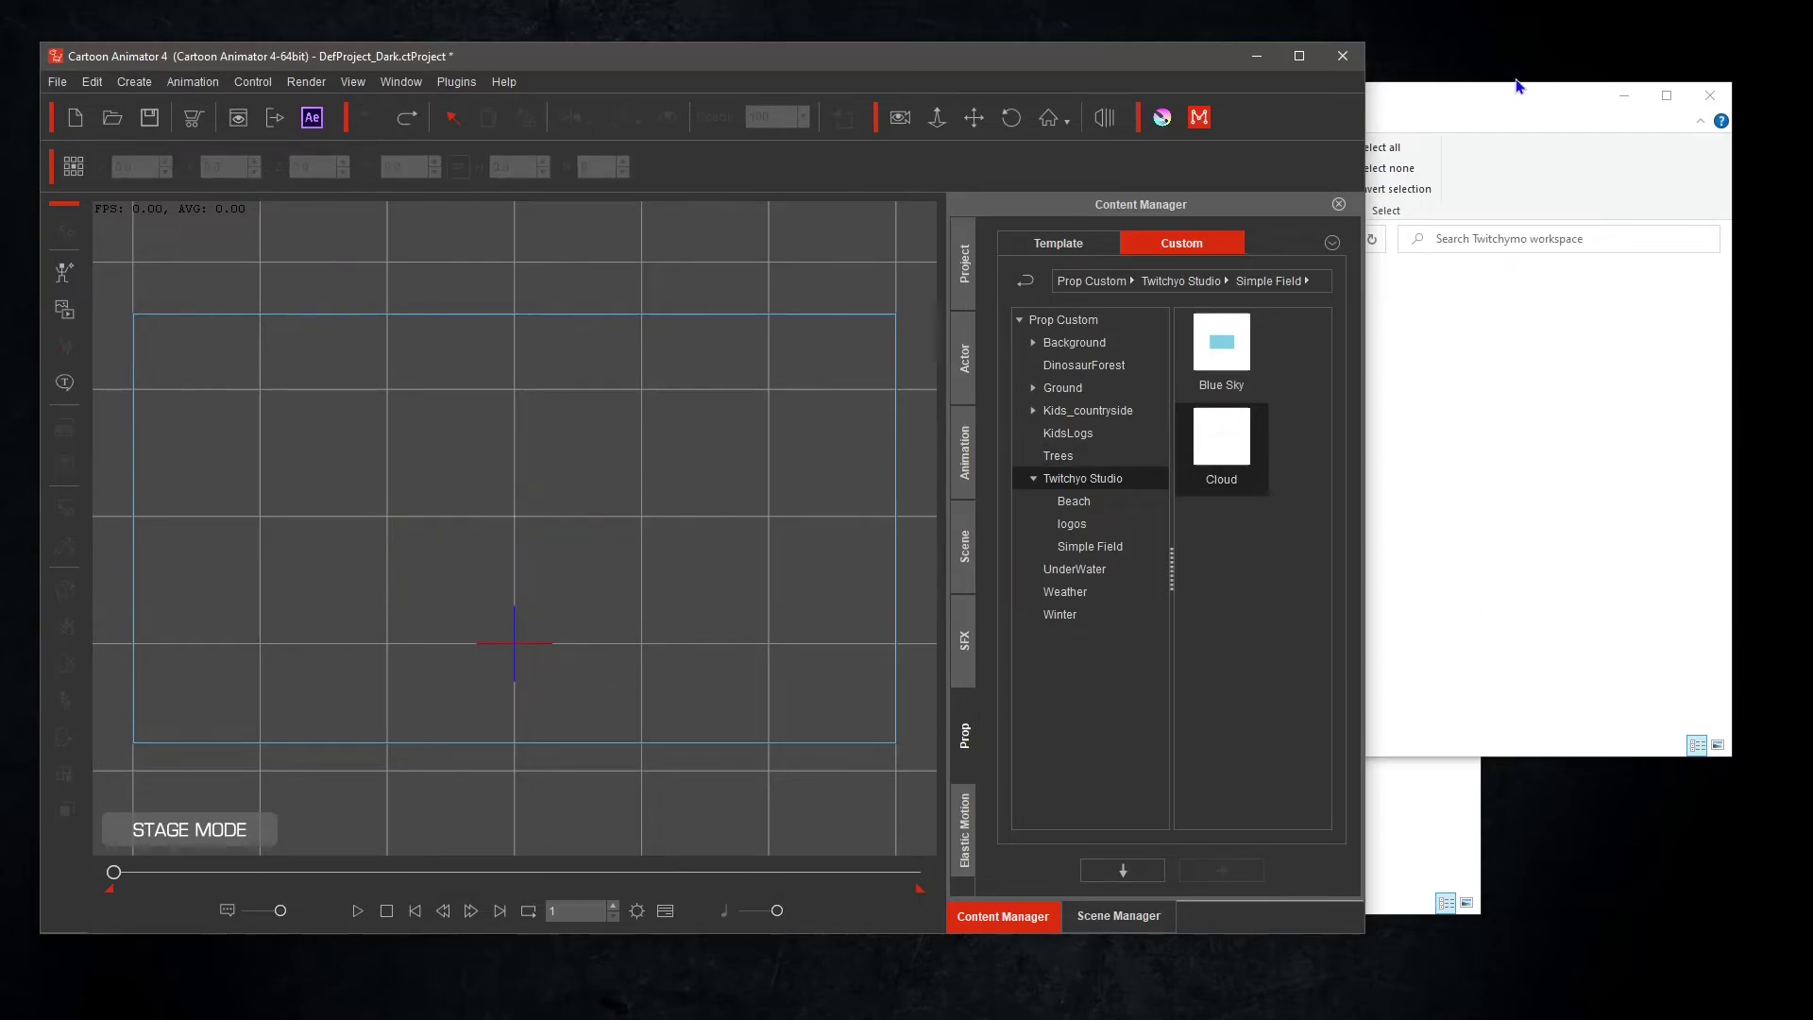
left_click(1513, 87)
left_click(1083, 341)
left_click(830, 358)
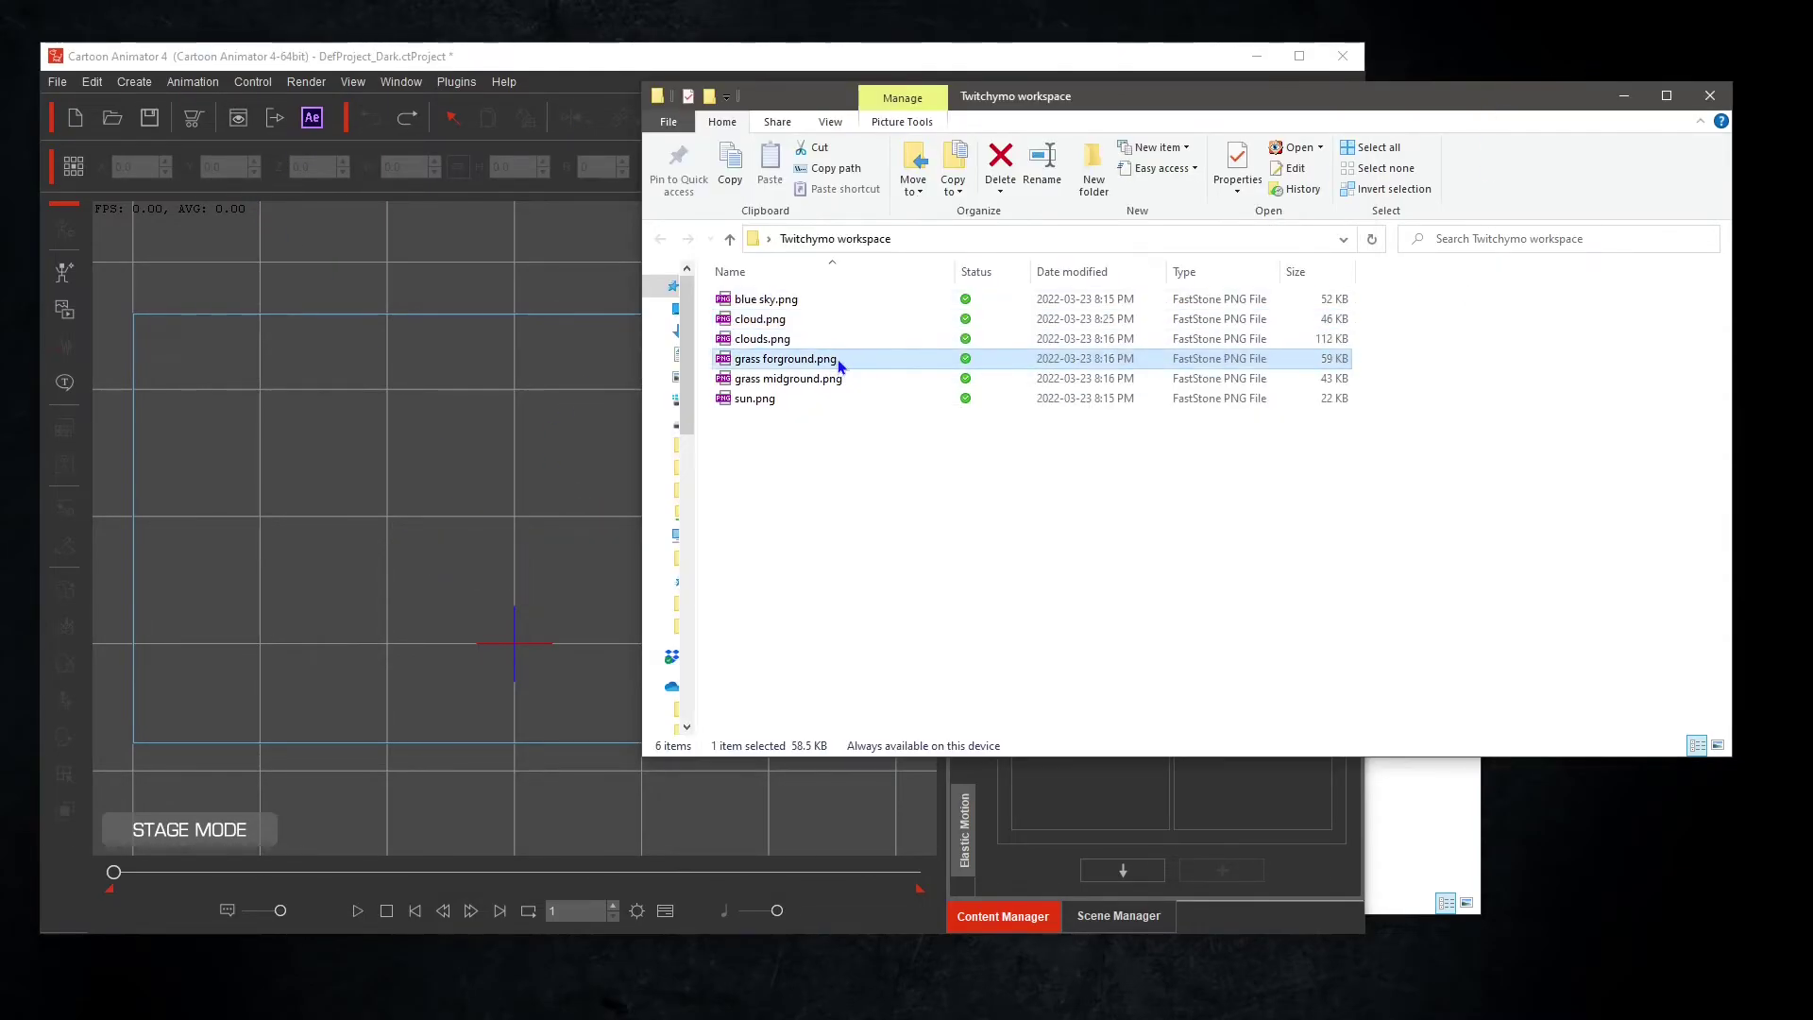
left_click_drag(836, 350, 466, 485)
left_click(708, 445)
left_click(684, 578)
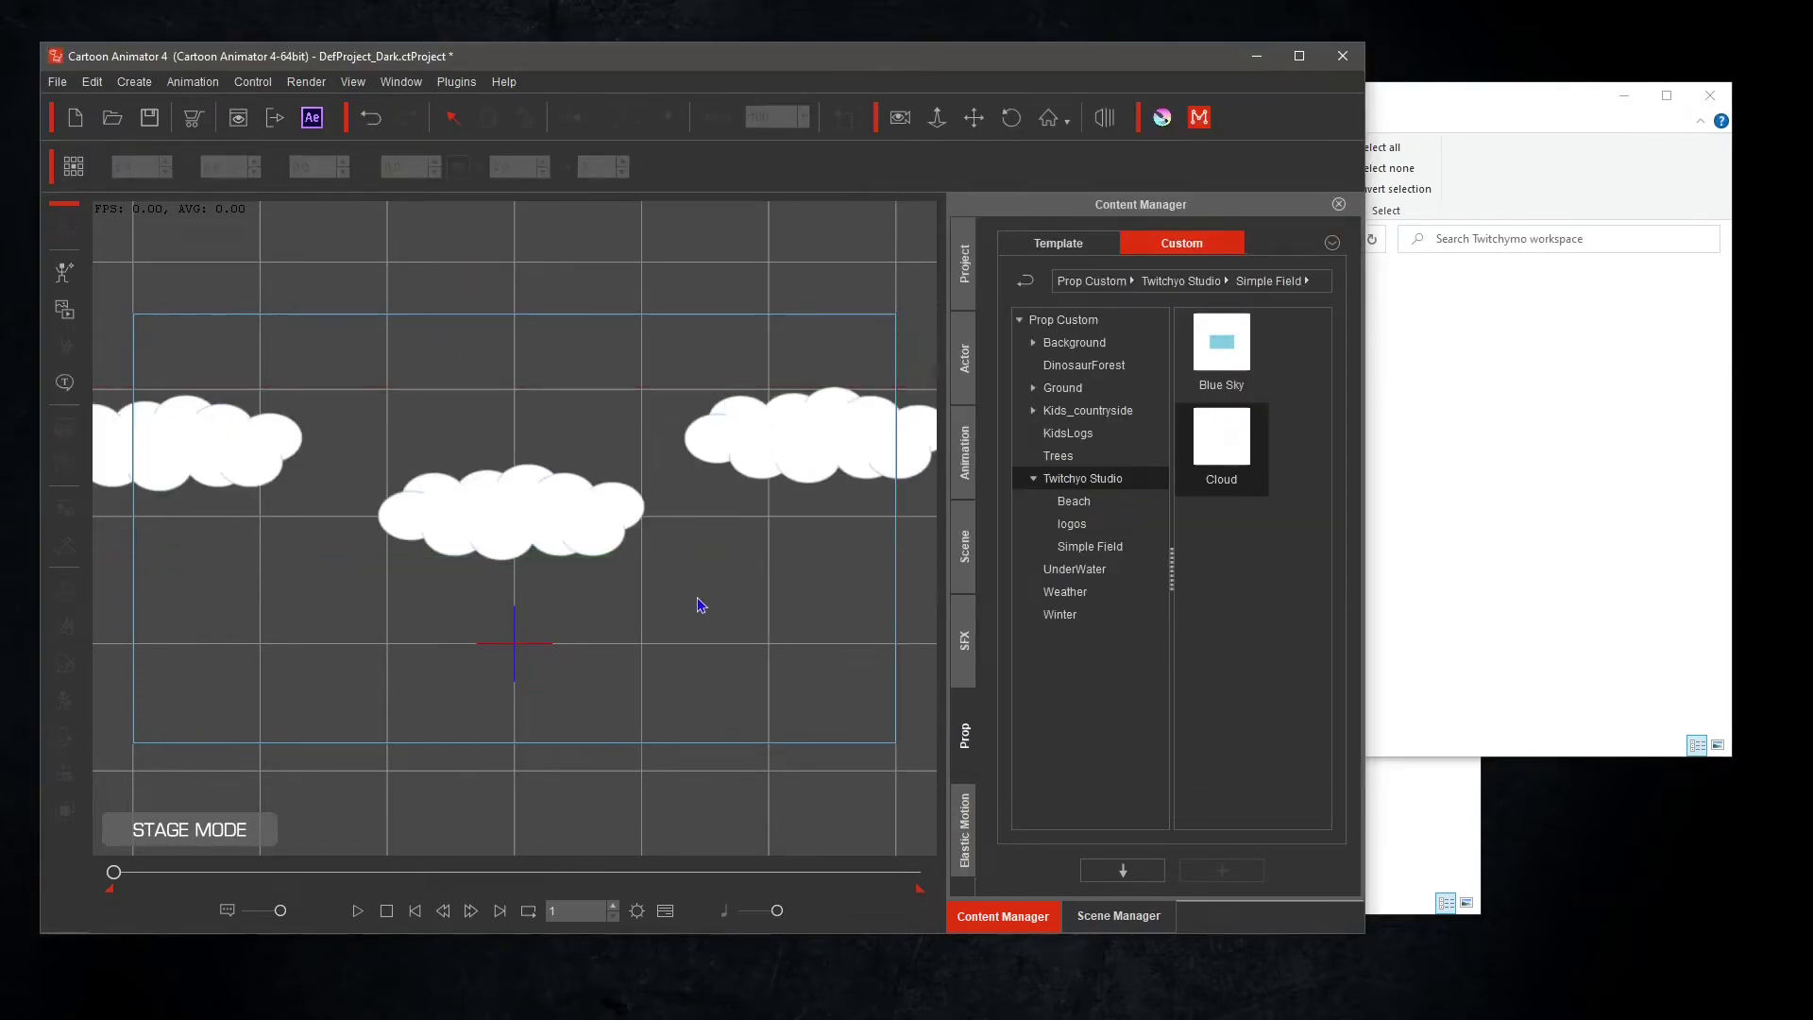
left_click(658, 462)
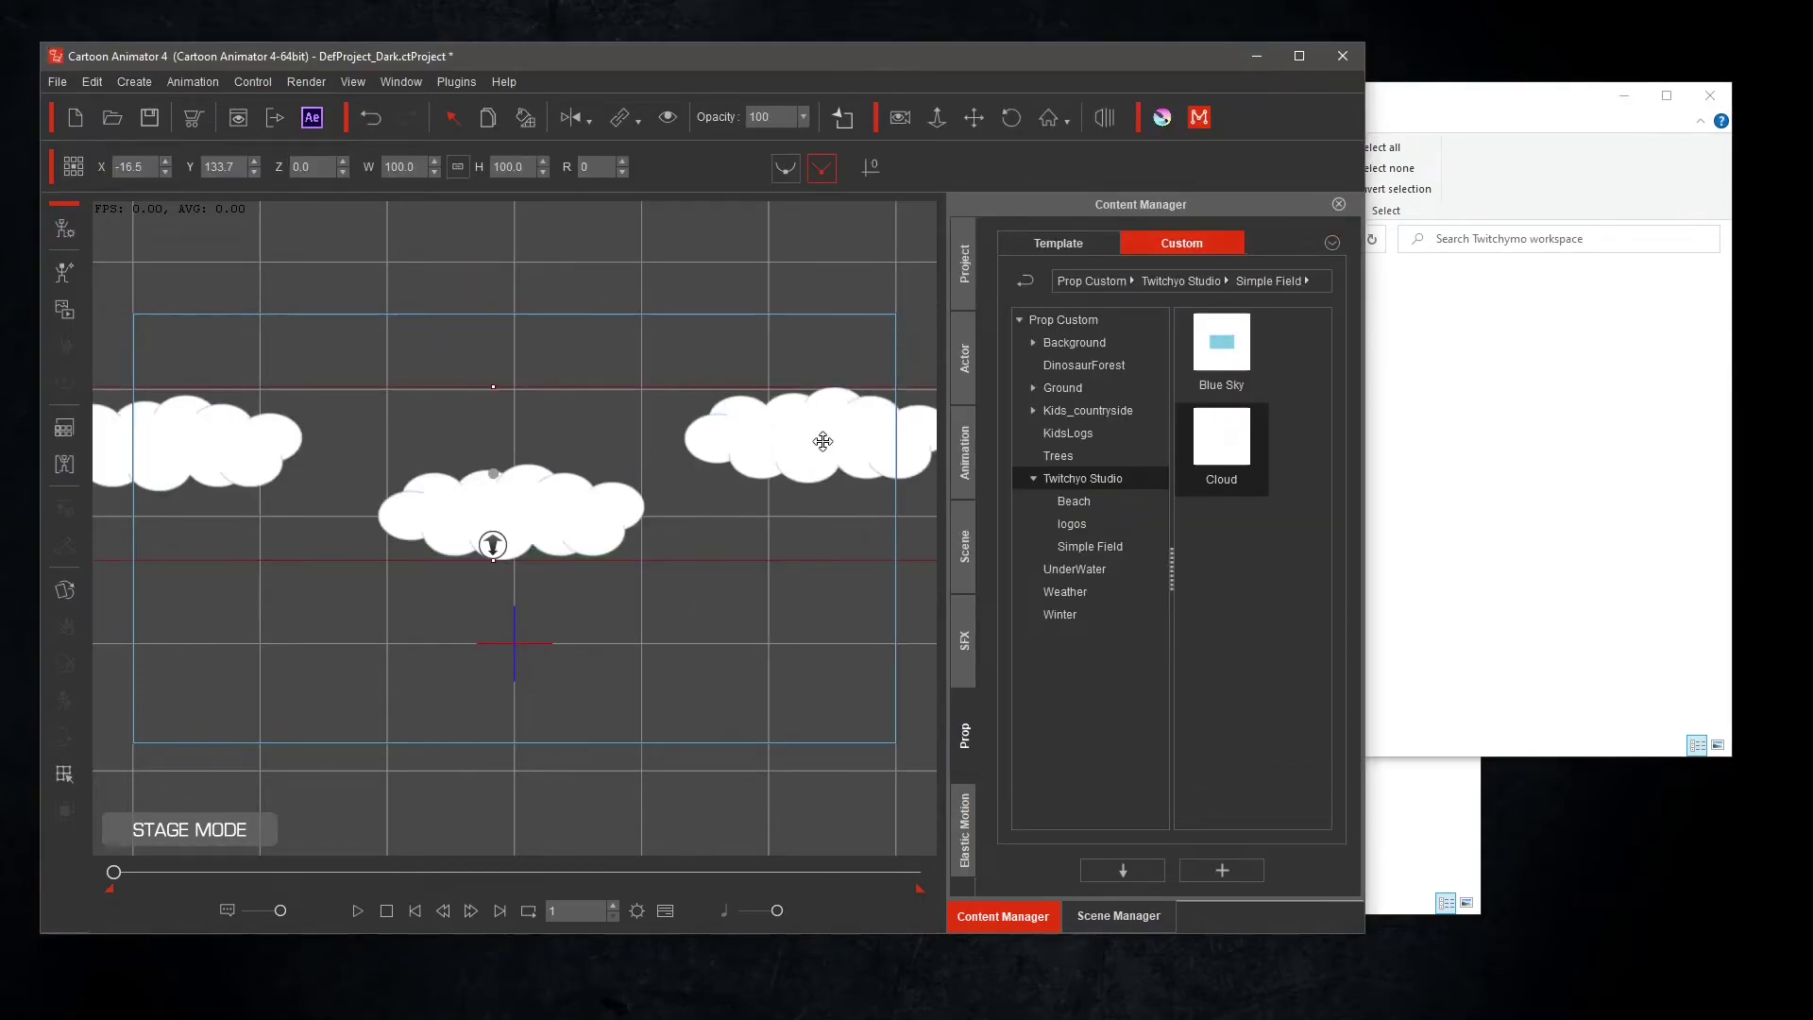
left_click(1222, 870)
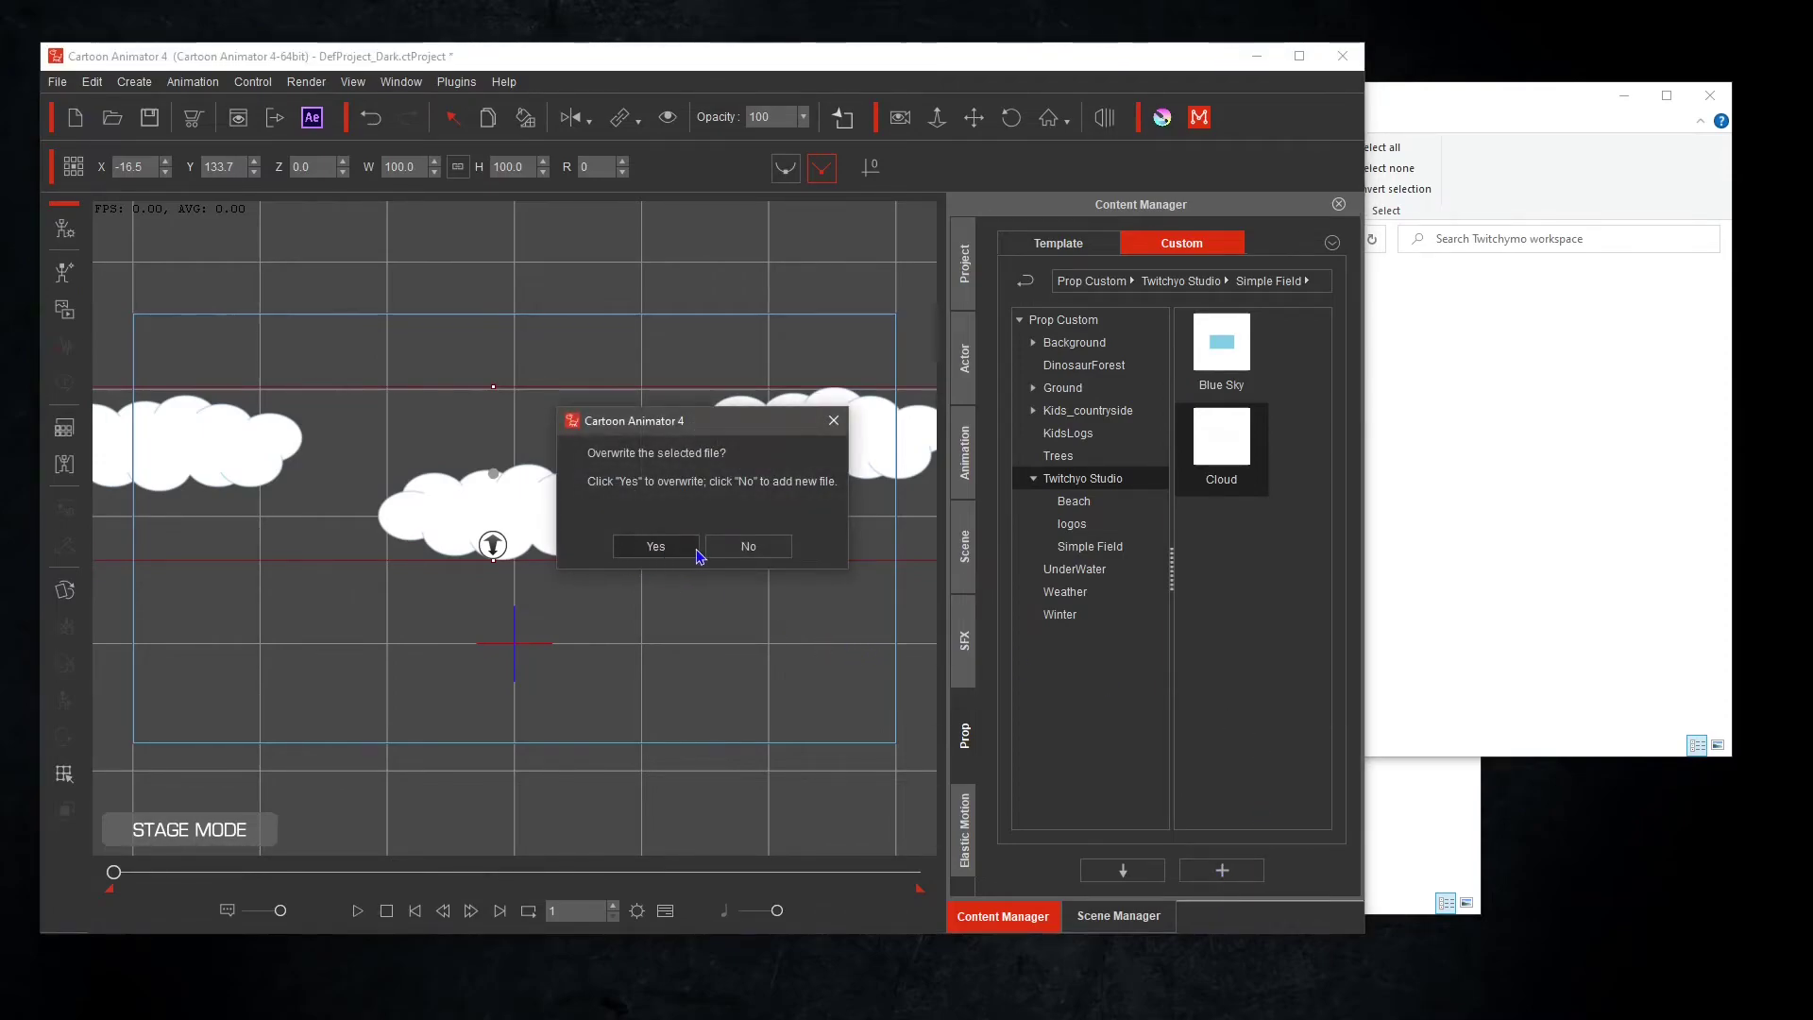
left_click(754, 549)
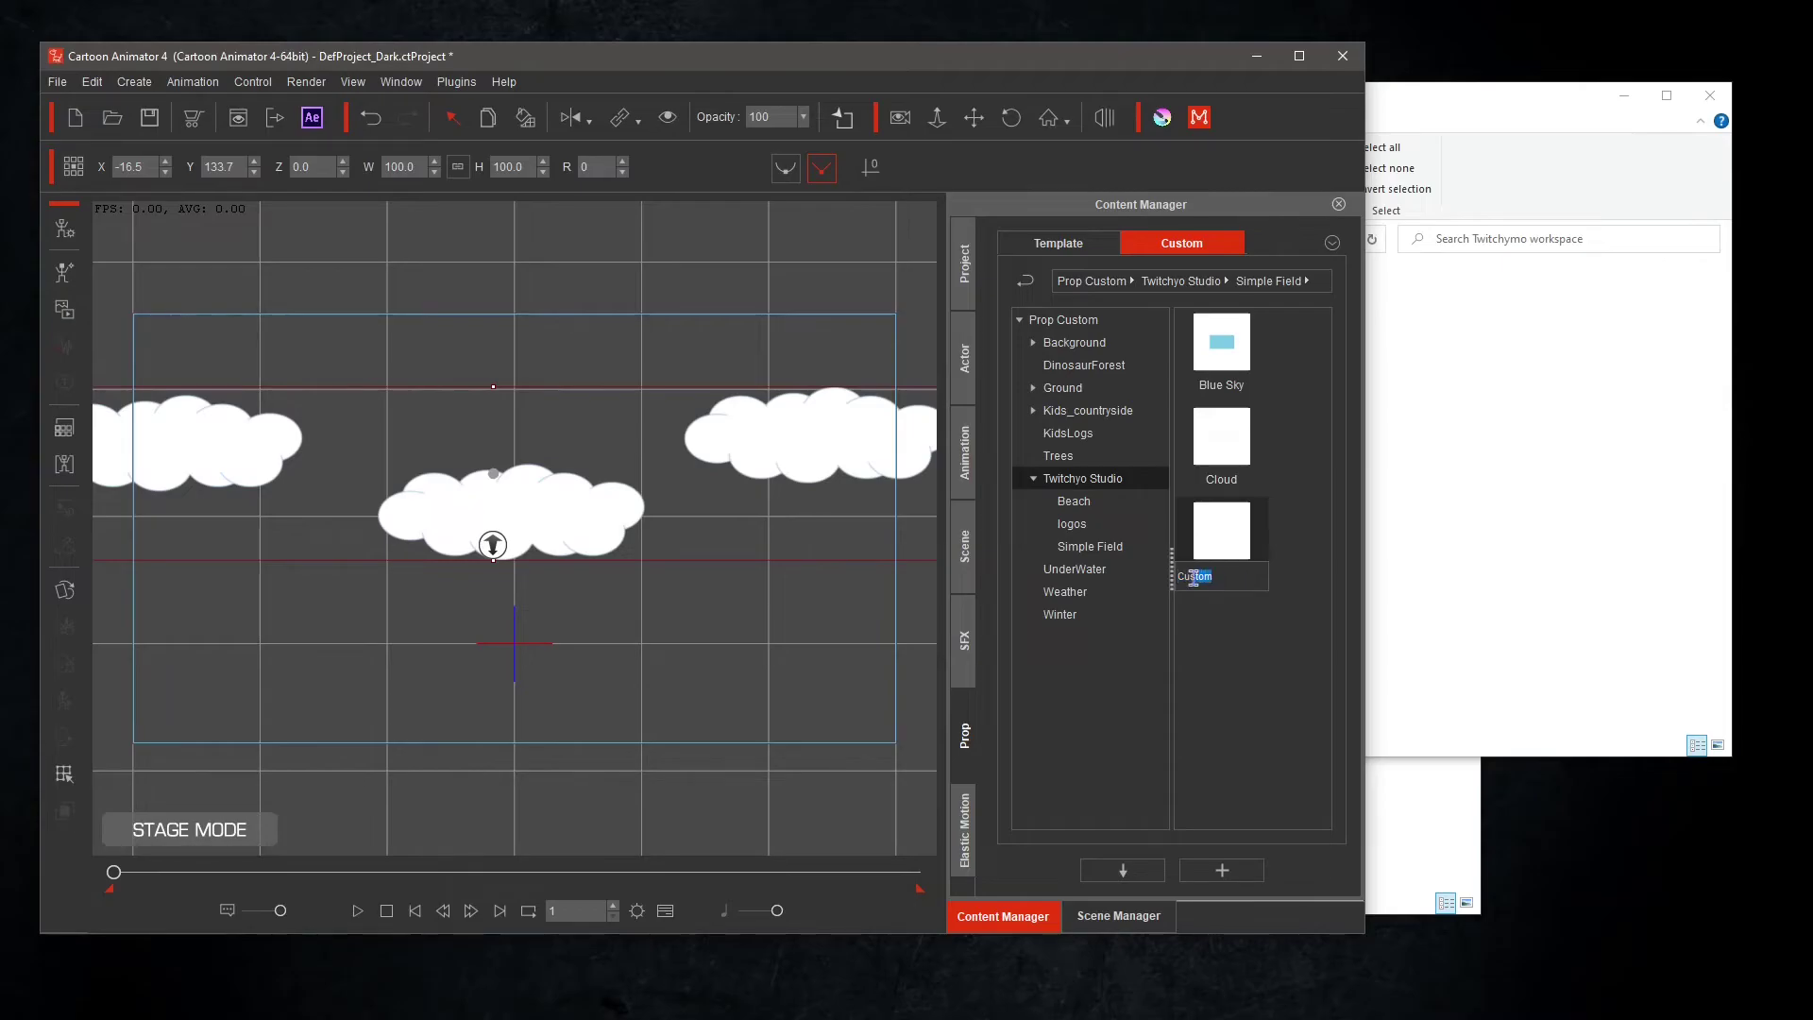
type("Clouds (3")
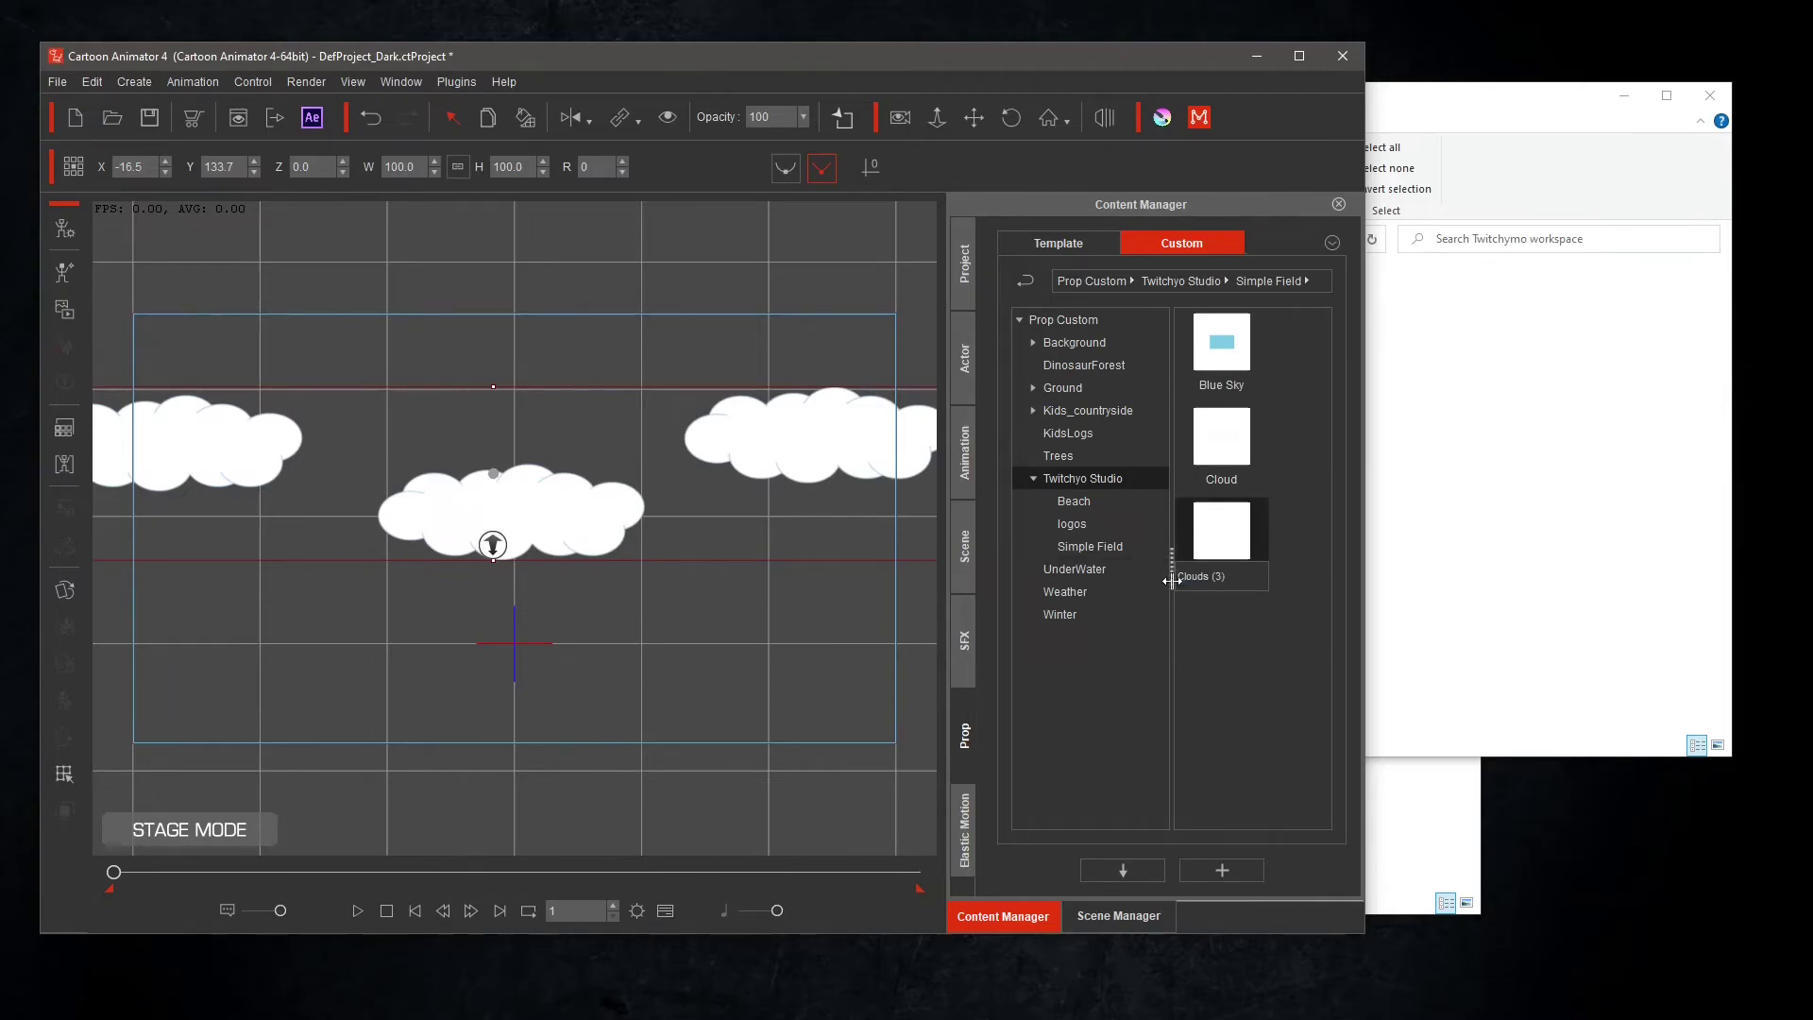
key("Return")
Clear the clouds, import the resized foreground grass, and save it as 'Grass forgound'.
key("Delete")
key("alt+Tab")
left_click_drag(822, 364, 517, 566)
left_click(610, 574)
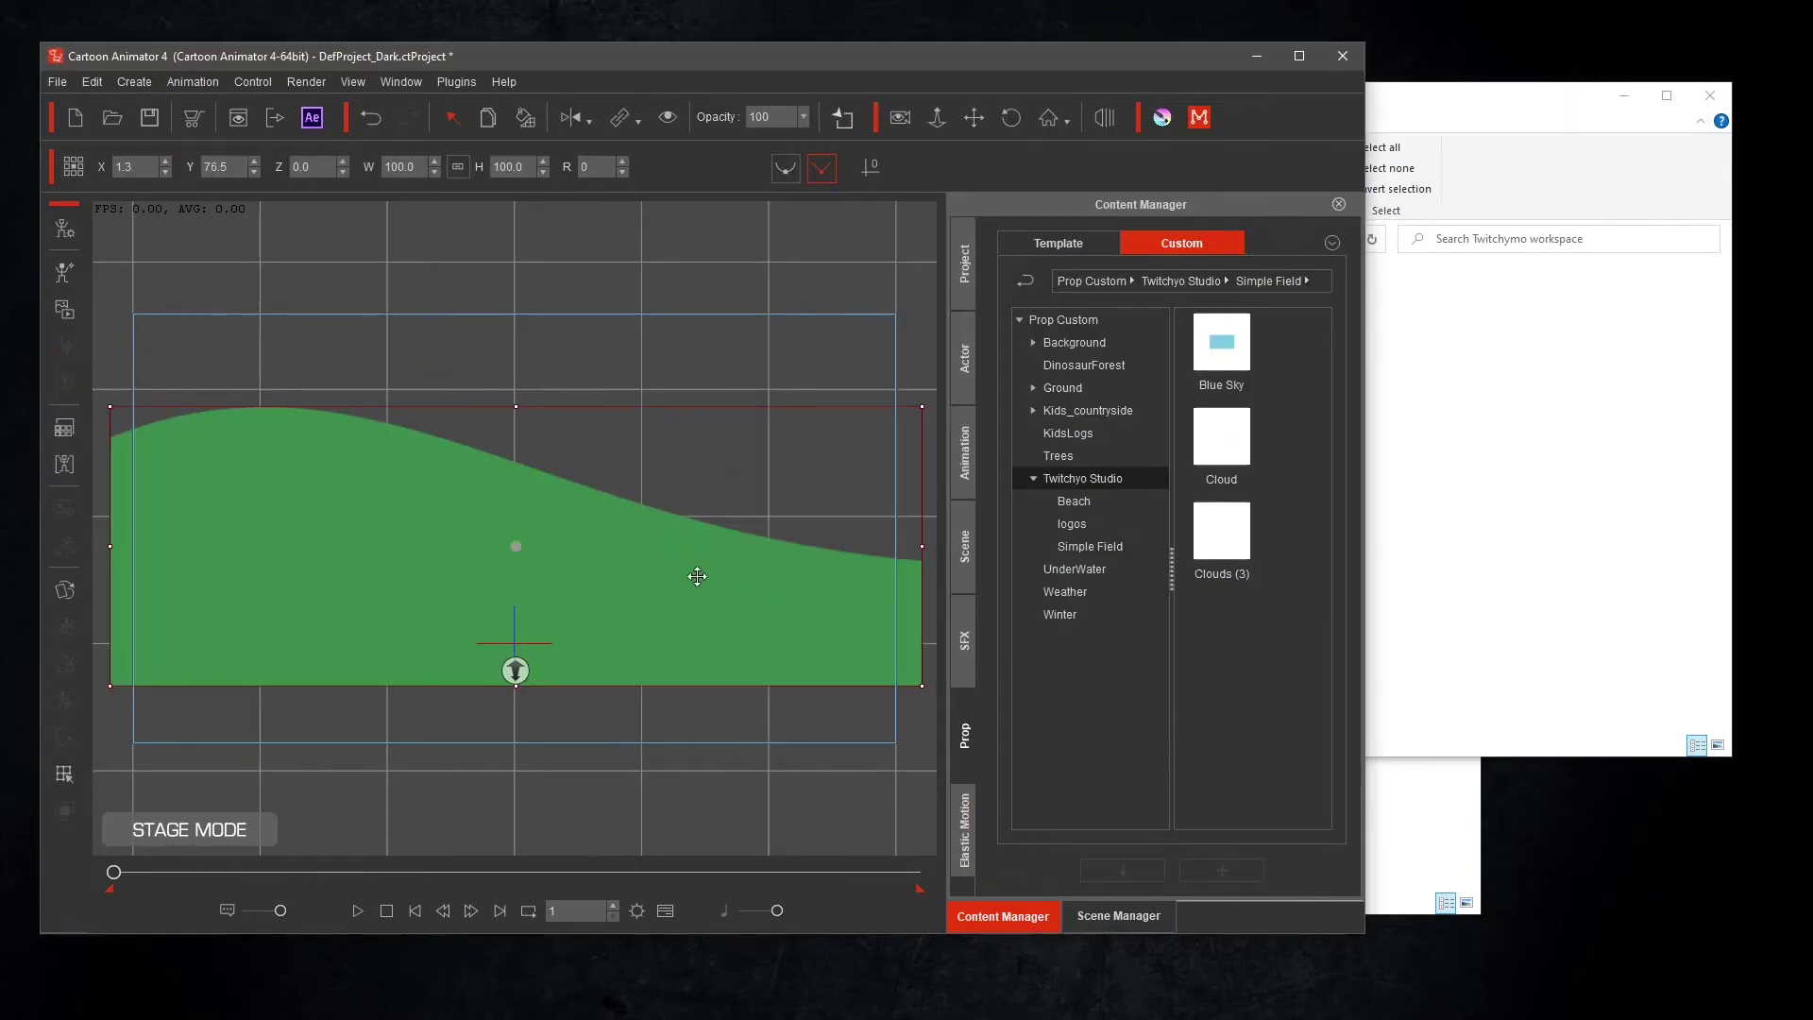
left_click(1221, 870)
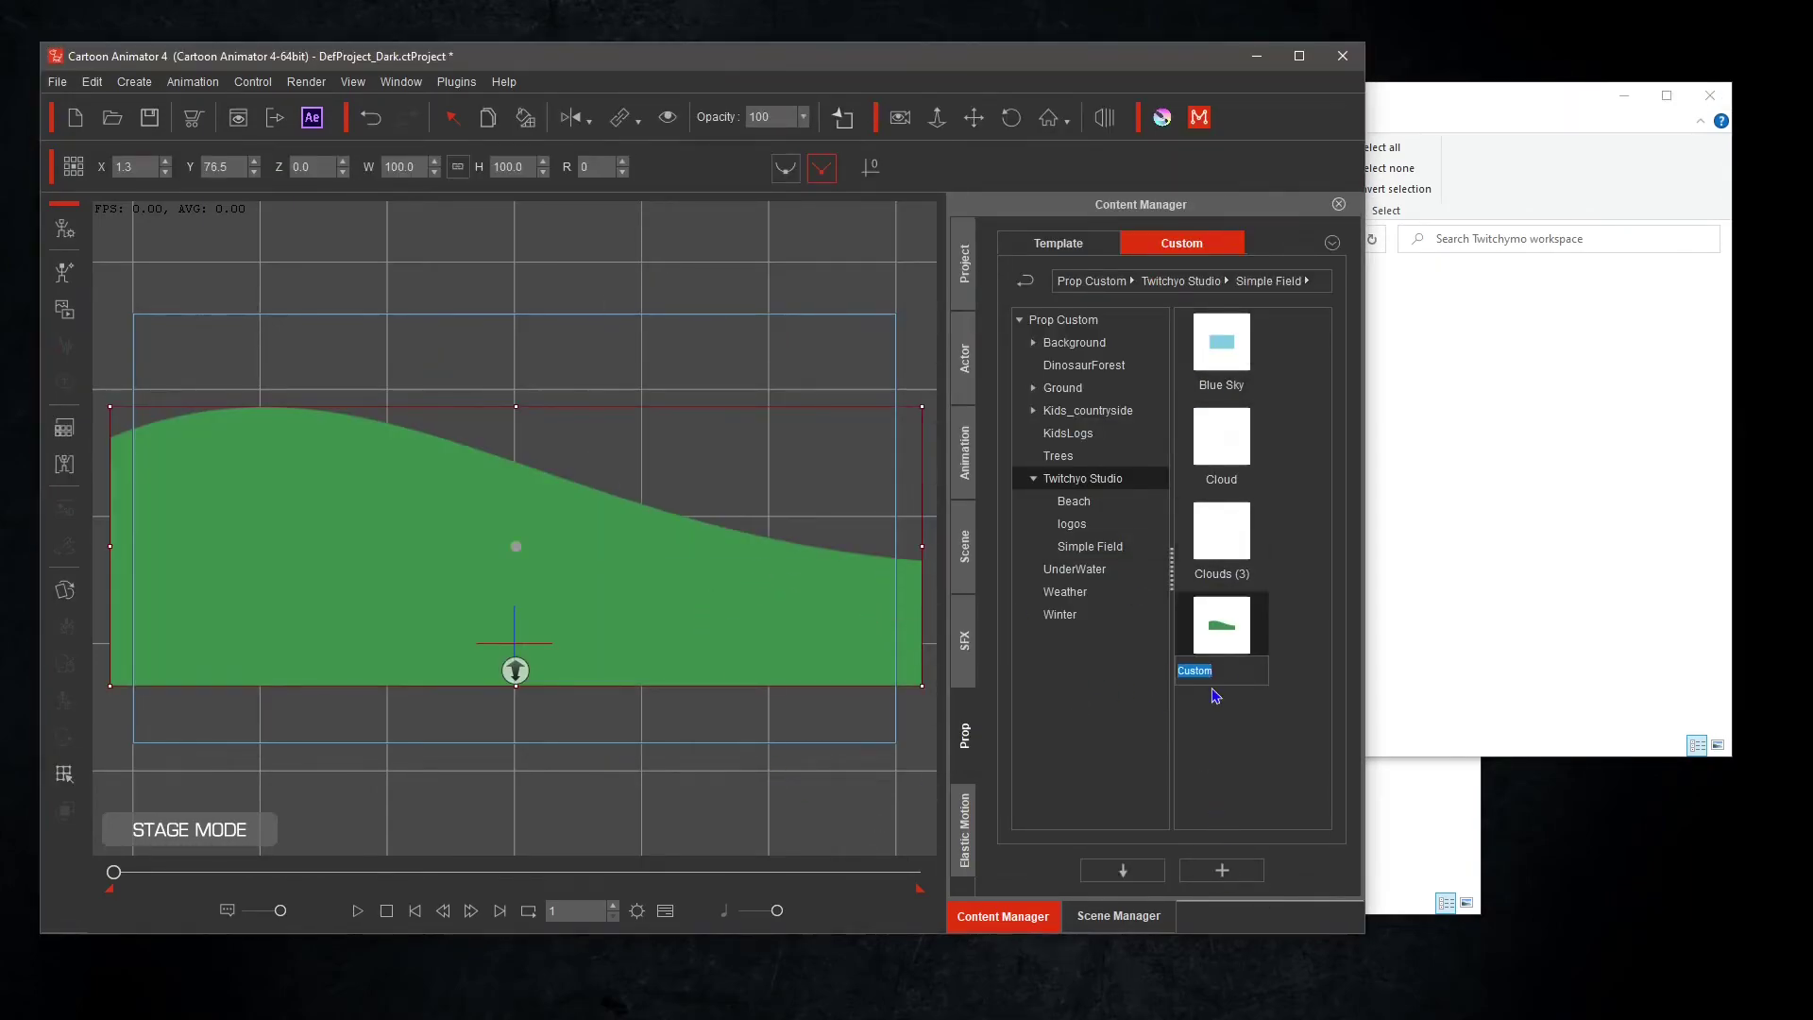
type("gound")
key("Return")
Swap in the midground grass image and save it as a 'Grass mid' prop.
key("Delete")
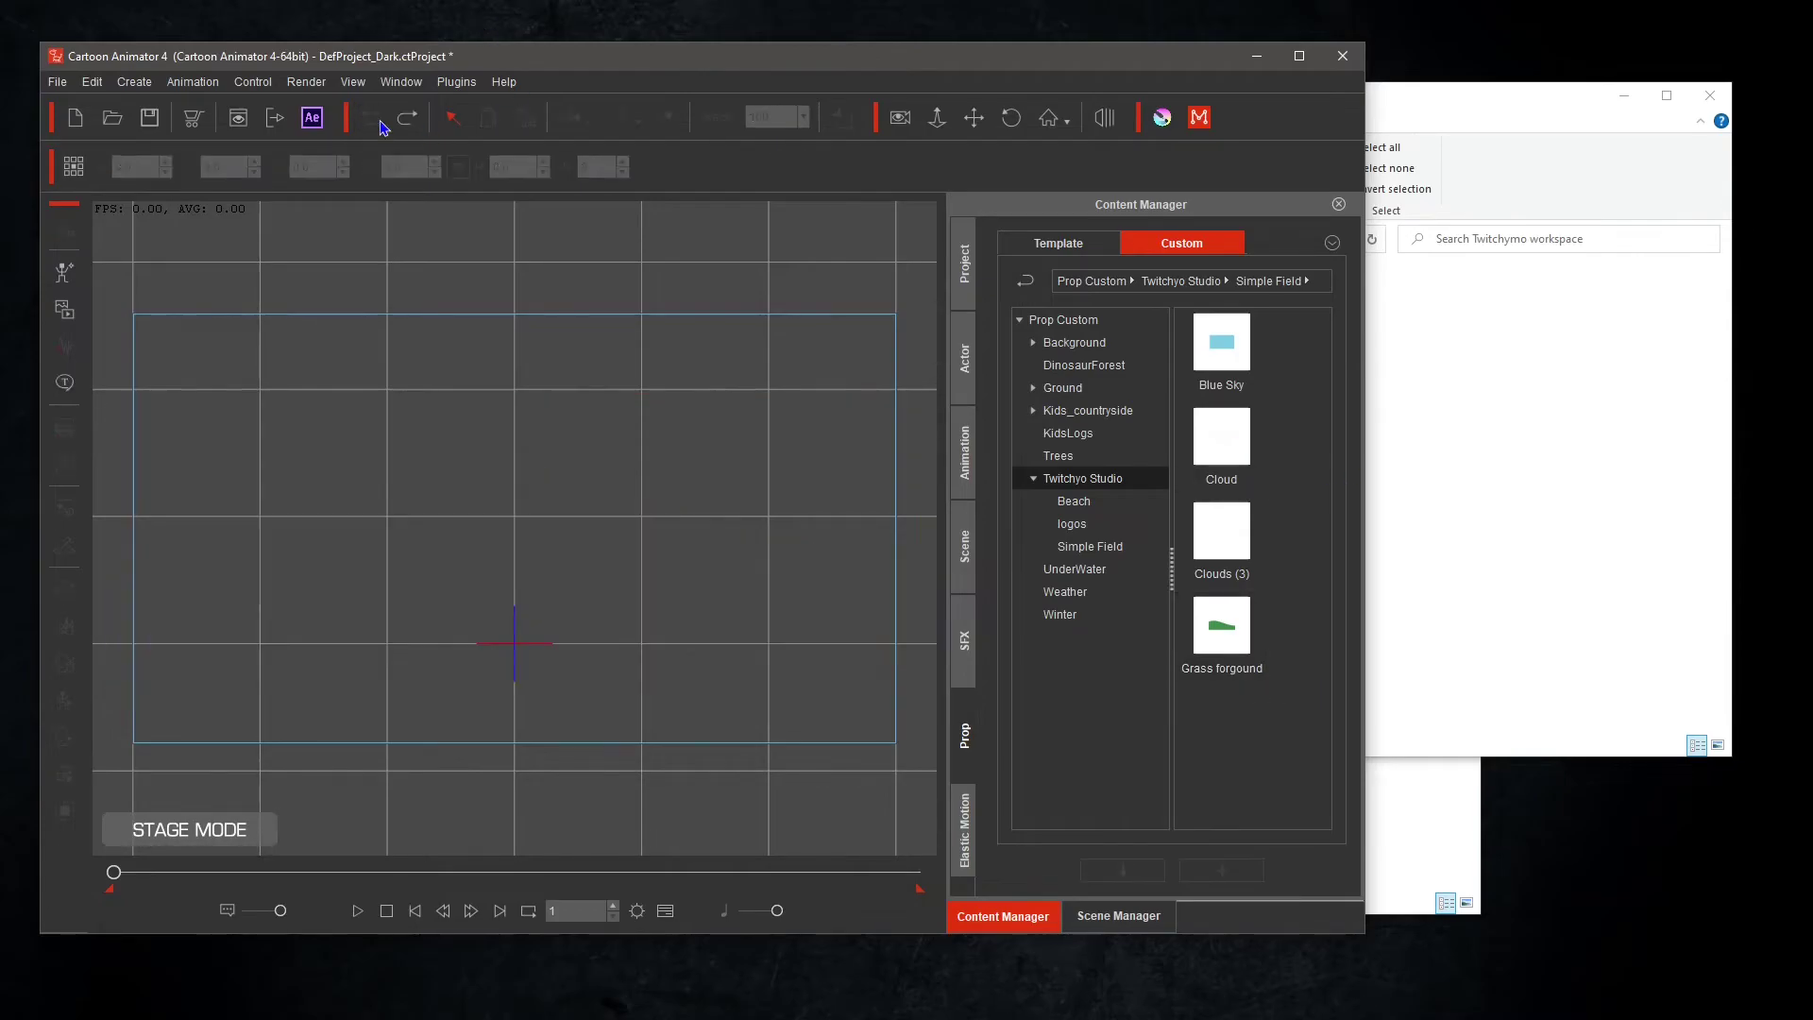
key("alt+Tab")
left_click_drag(809, 387, 526, 551)
left_click(718, 388)
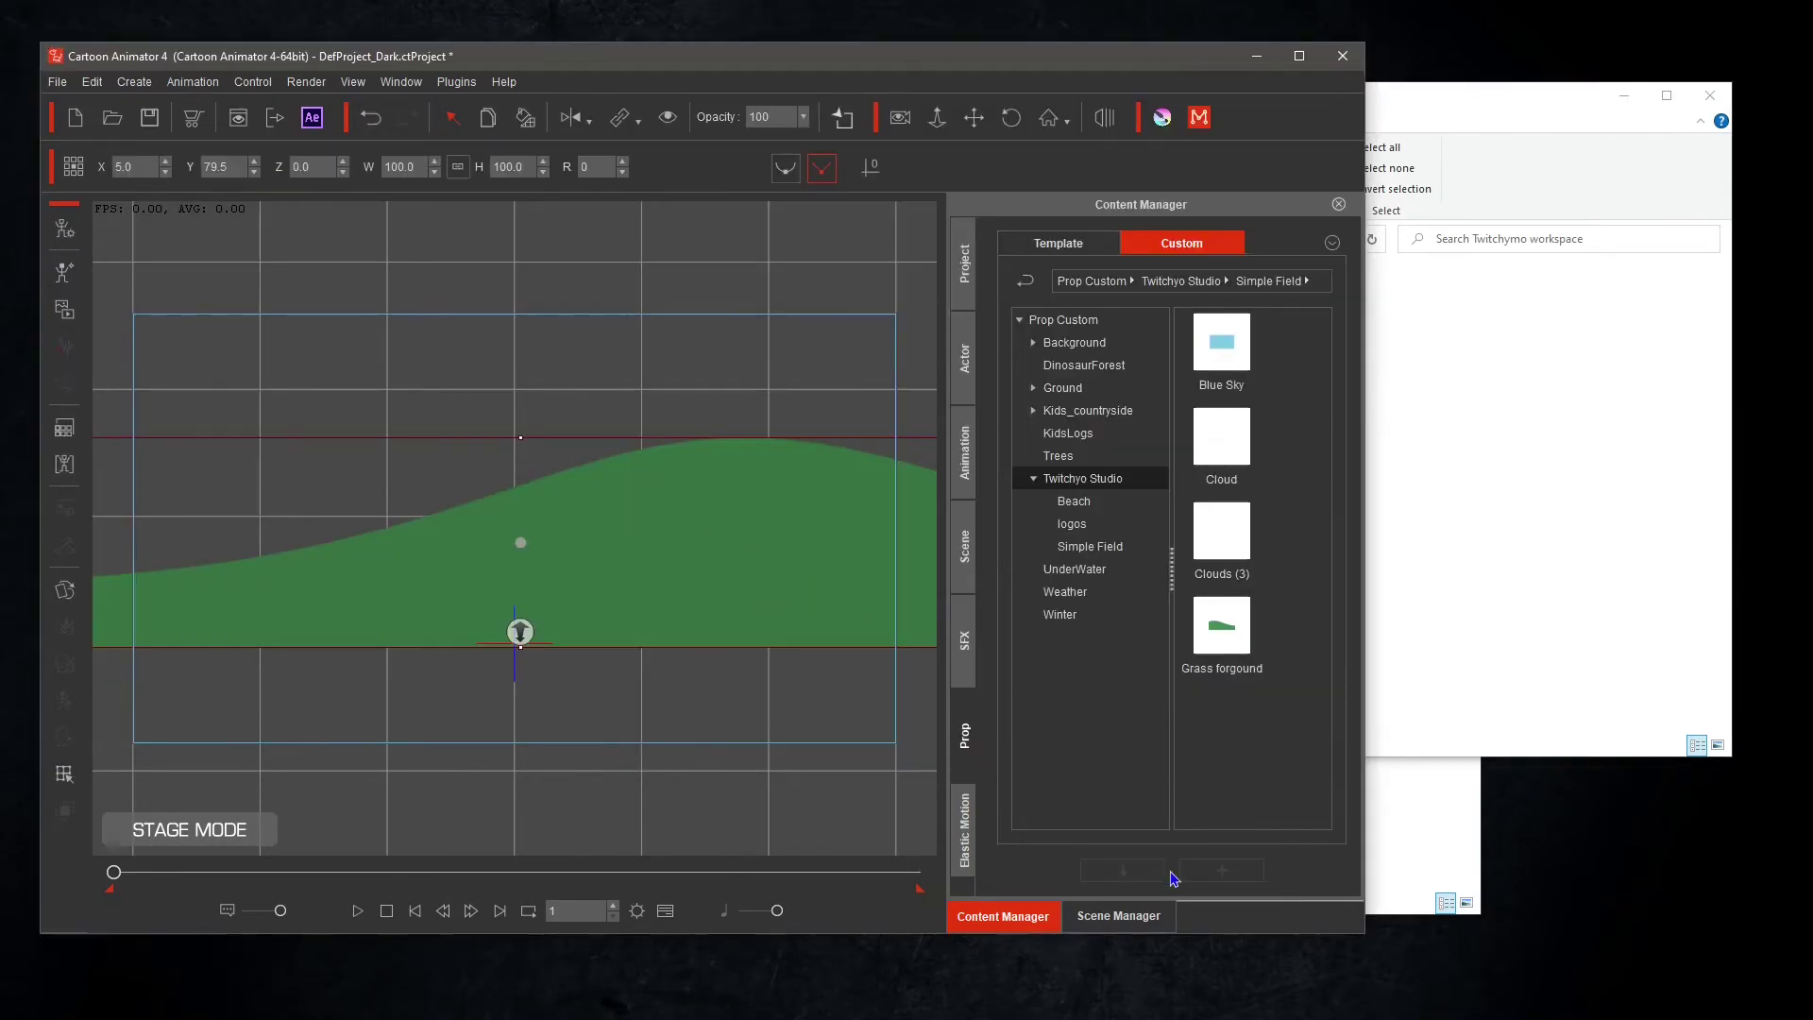
left_click(1190, 870)
type("Grass mid")
key("Return")
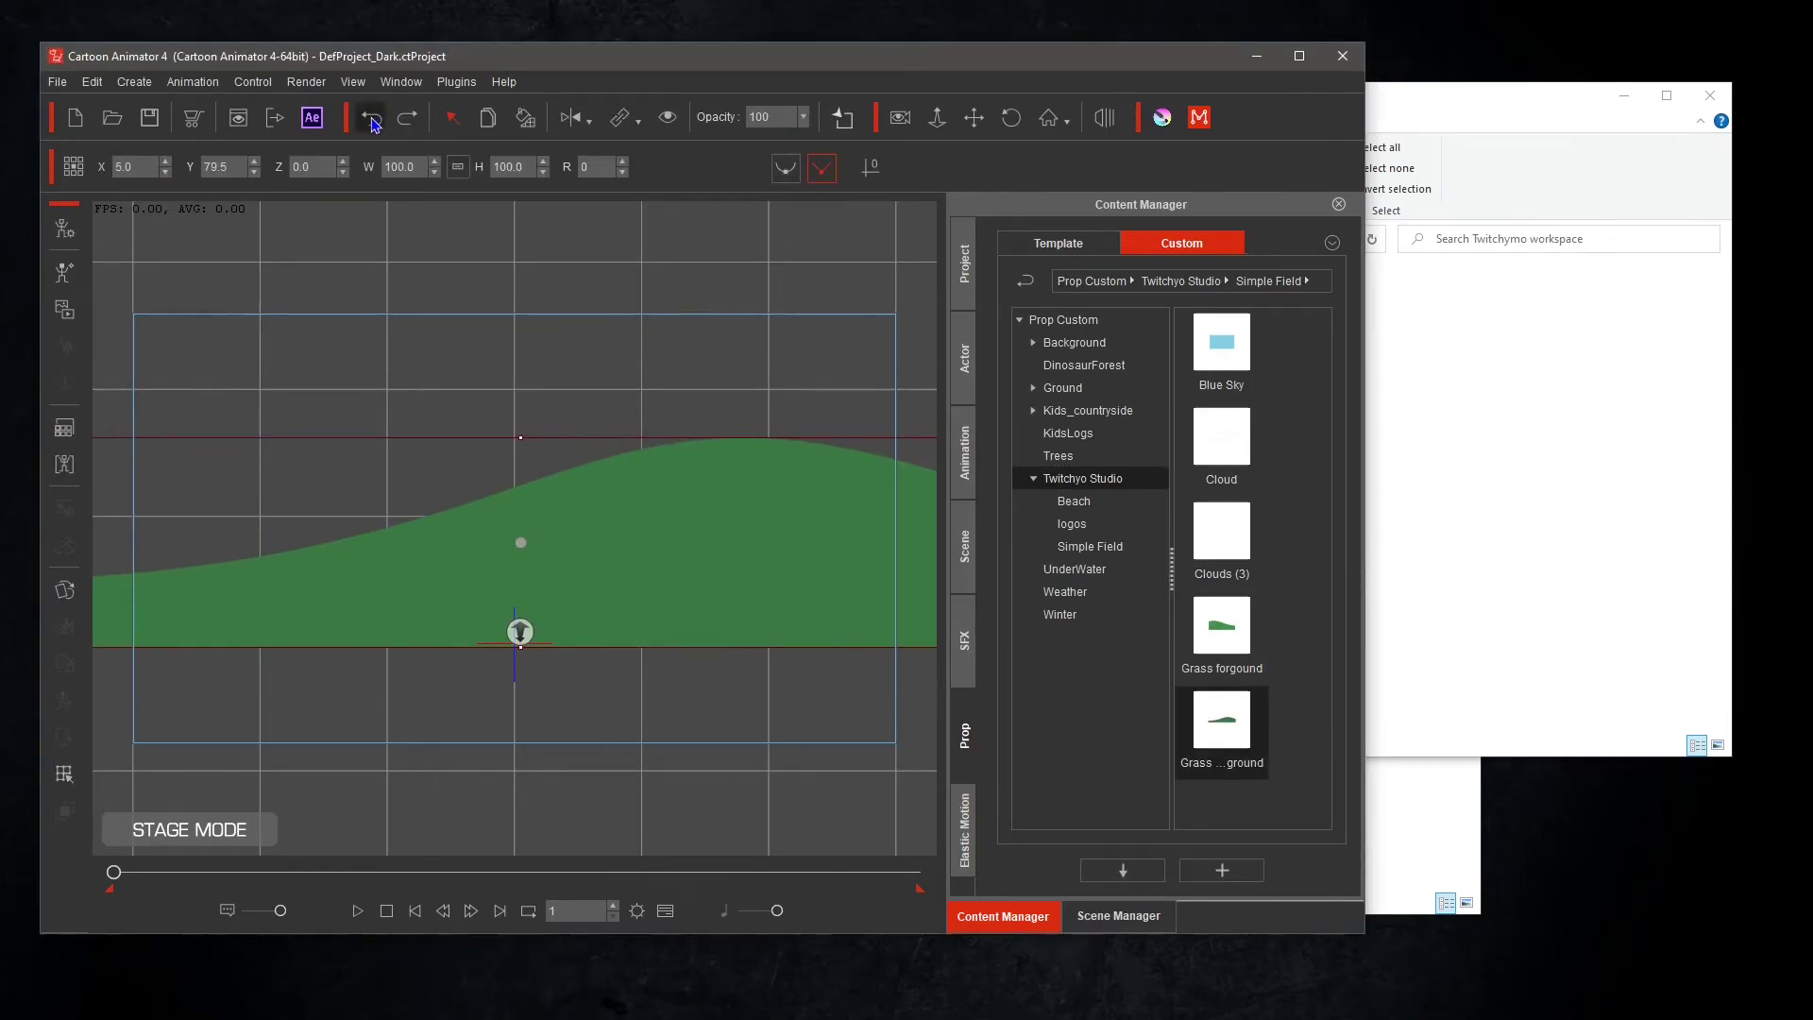
Import sun.png, save it as a 'Sun' prop, then clear the stage.
key("Delete")
key("alt+Tab")
left_click_drag(854, 404, 742, 435)
left_click(742, 436)
left_click(1222, 869)
key("Return")
type("Sun")
left_click(753, 637)
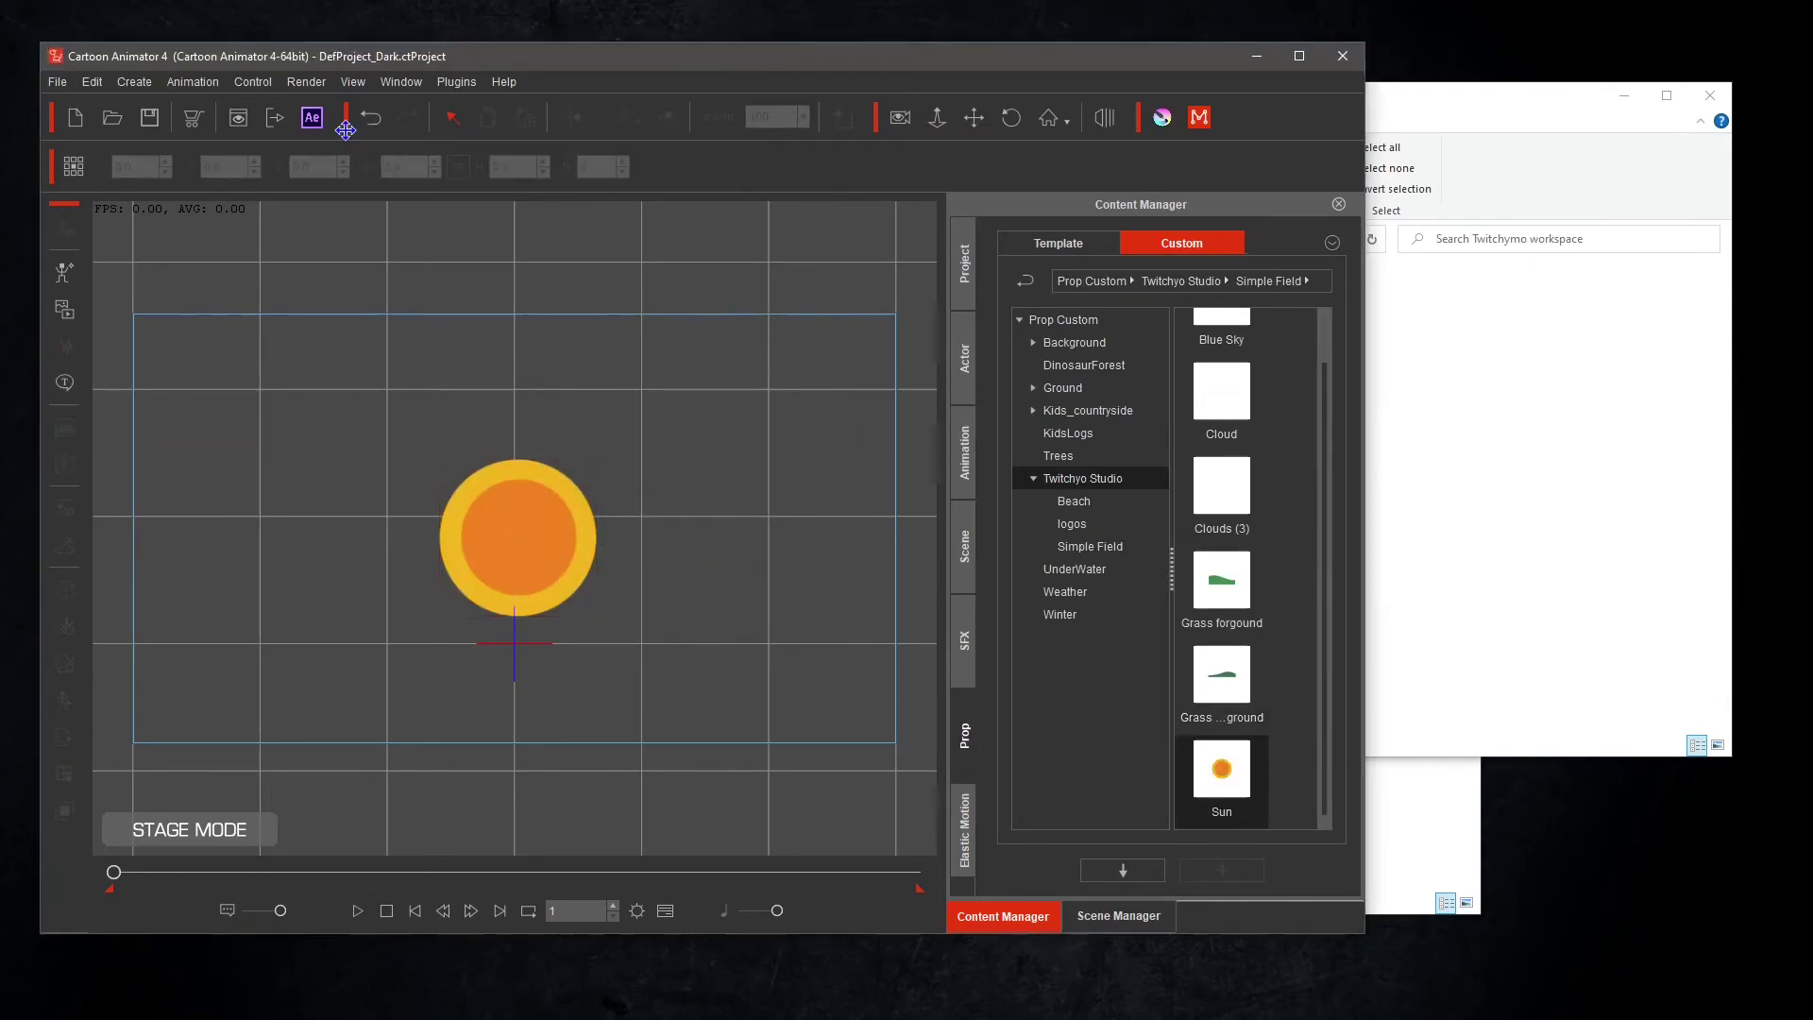
left_click(371, 124)
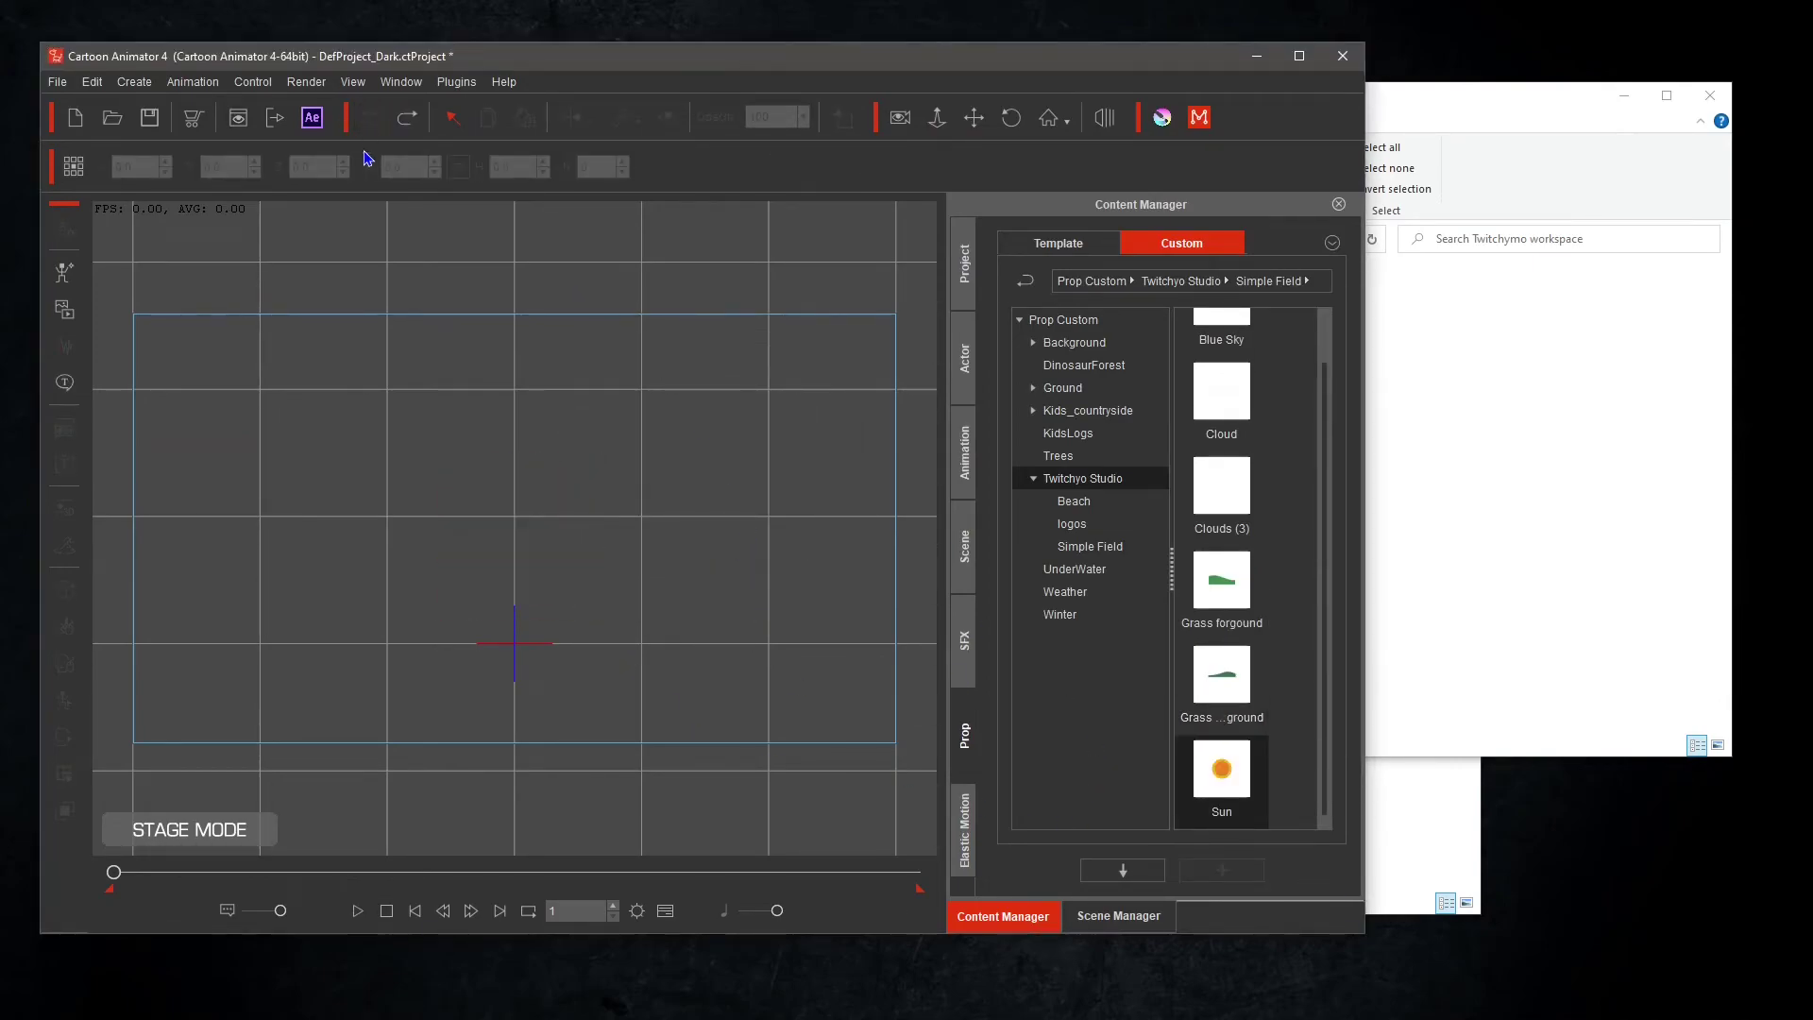
scroll(1308, 550, "up", 1)
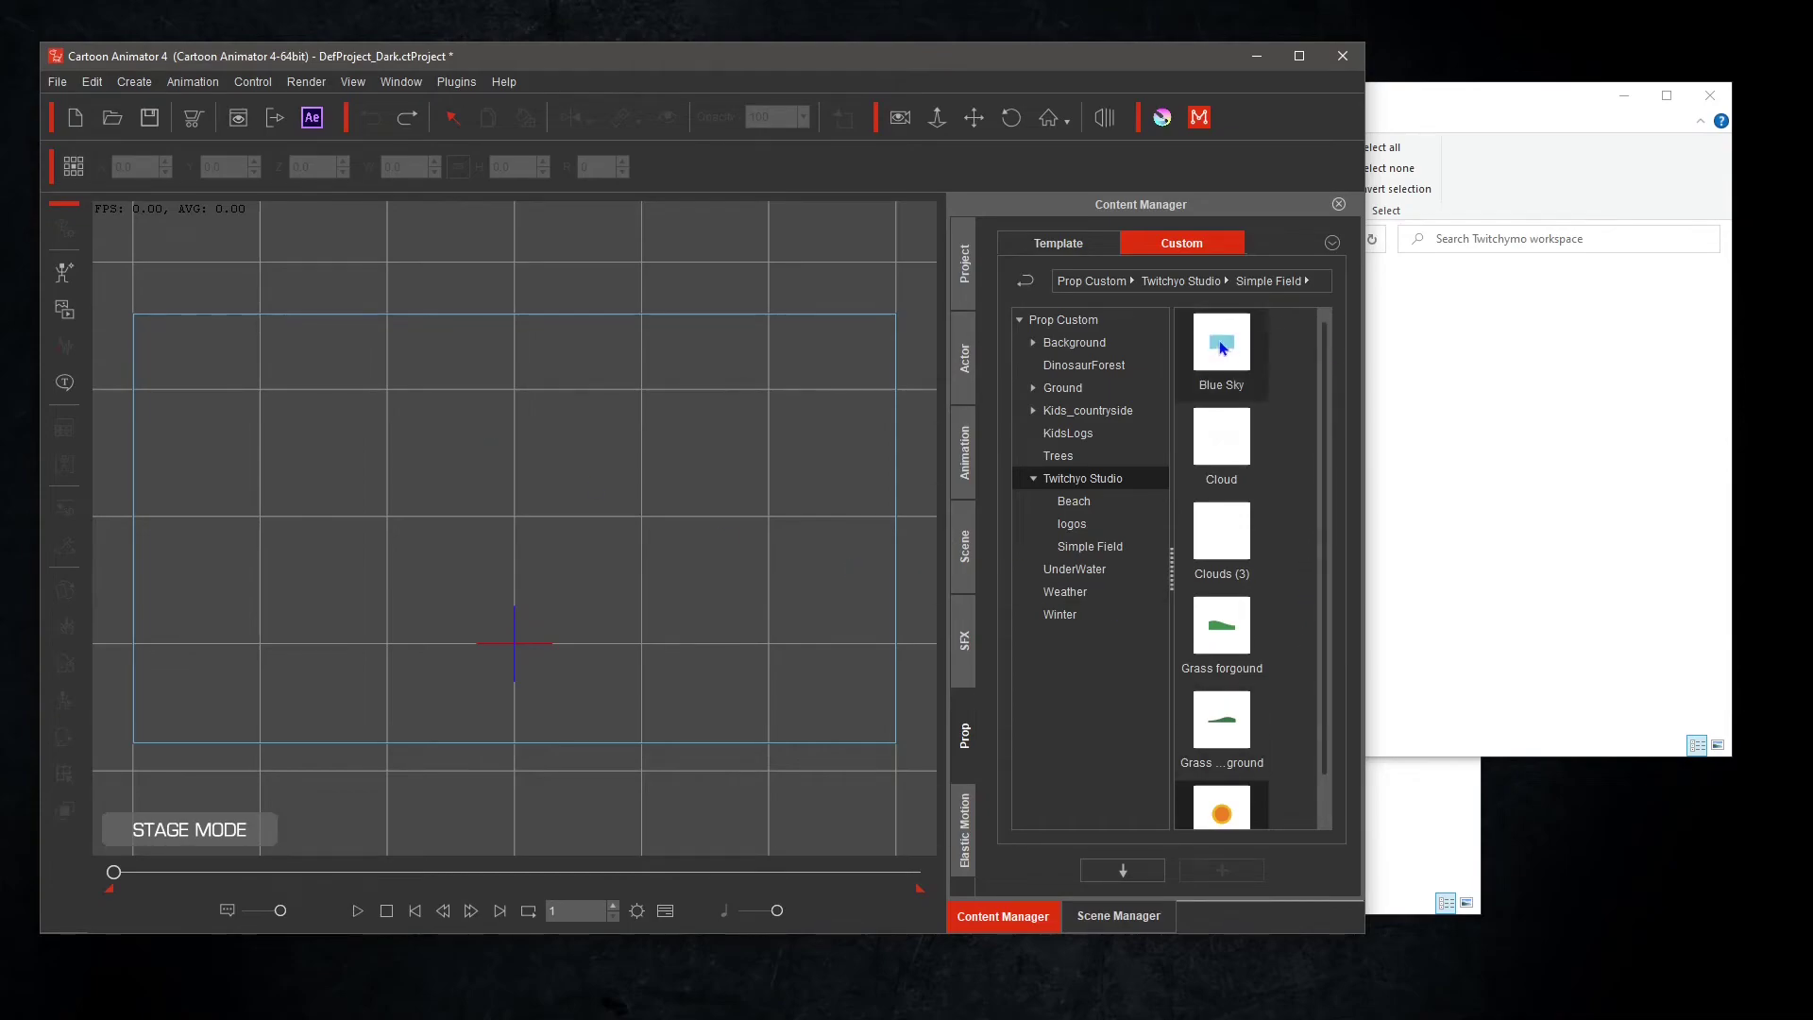
Place the Blue Sky prop and enlarge it to cover the whole stage.
left_click_drag(1221, 347, 533, 514)
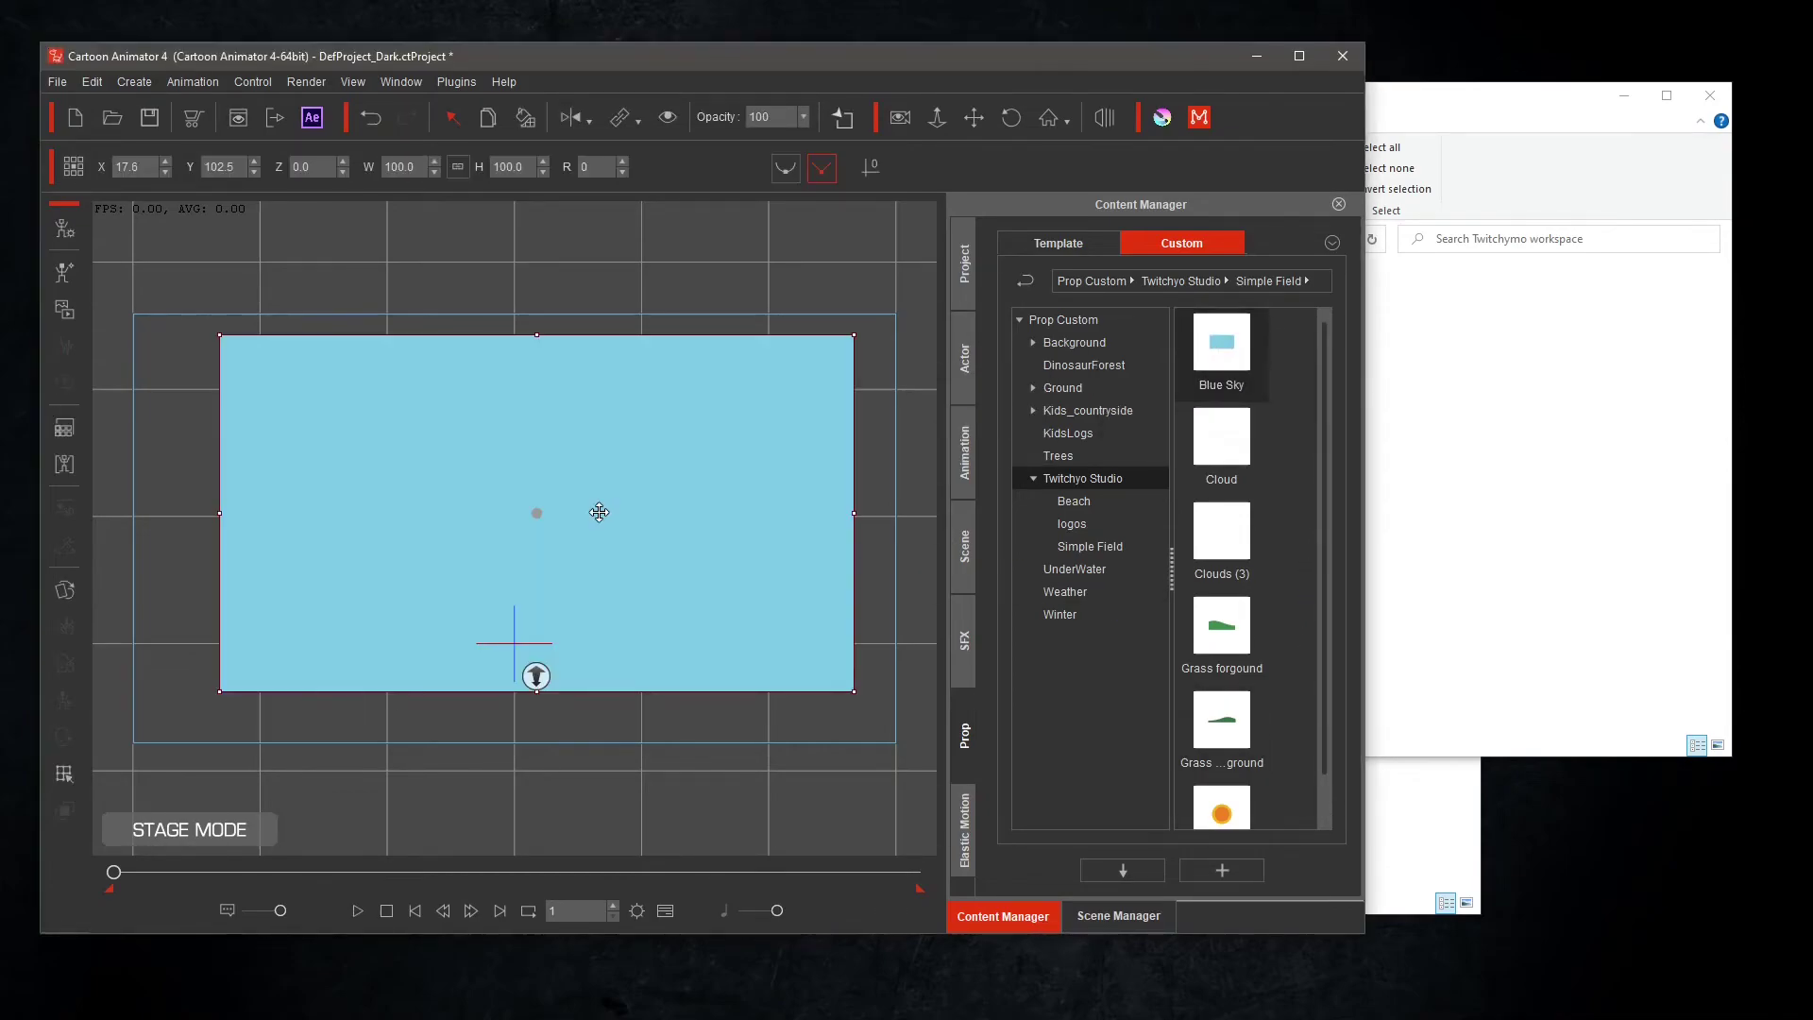
left_click_drag(704, 498, 676, 530)
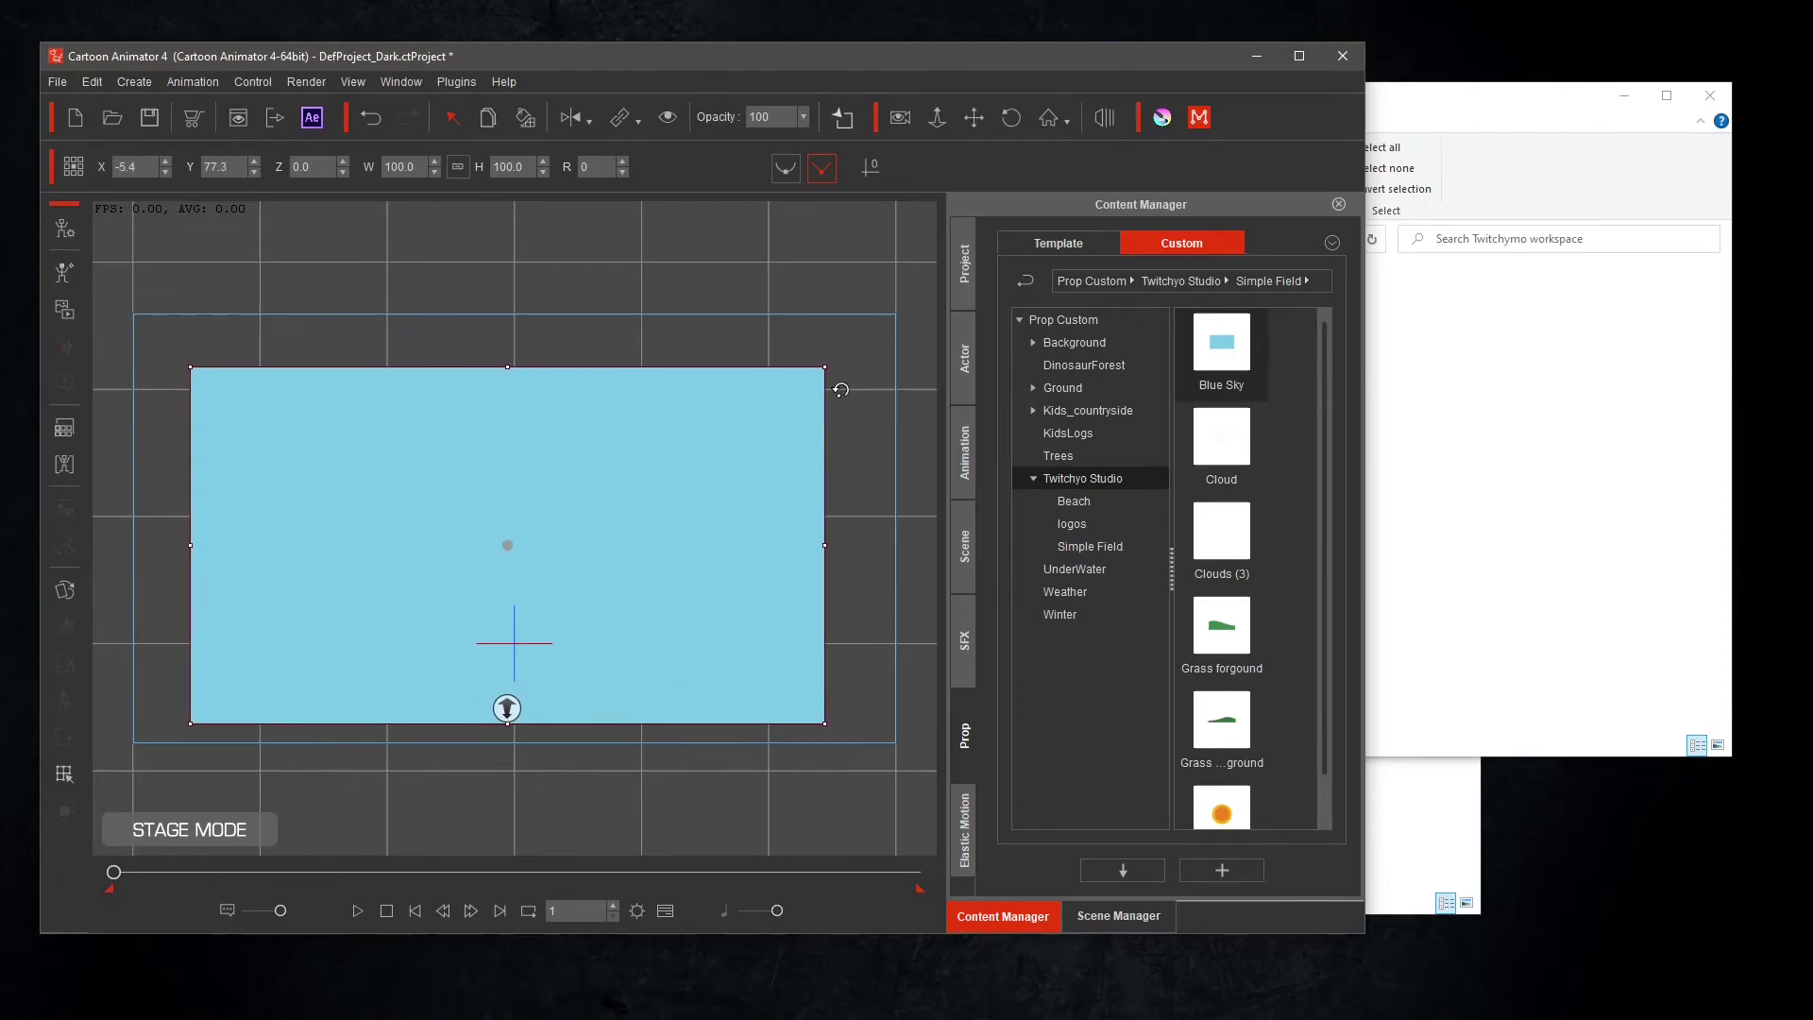
left_click(1299, 55)
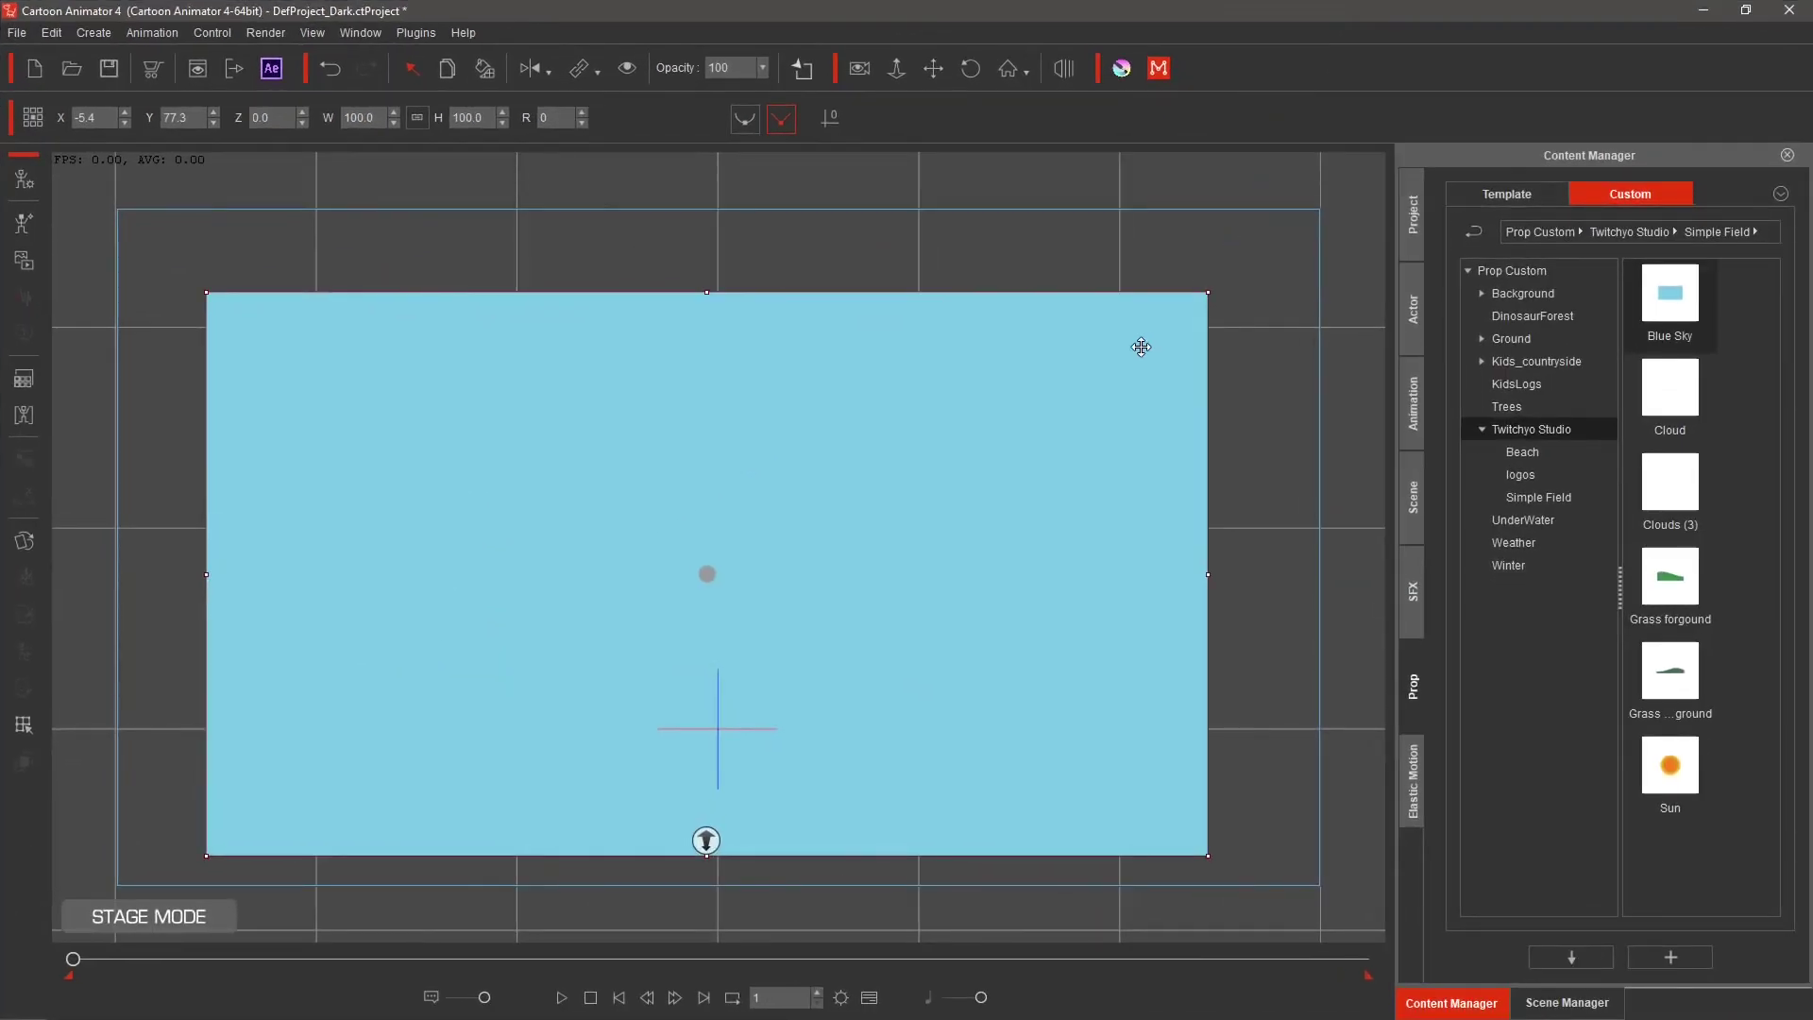
left_click_drag(1212, 293, 1360, 192)
left_click_drag(993, 500, 994, 502)
Add the Sun prop, shrunk and tucked into the upper-left corner.
left_click_drag(1711, 765, 387, 368)
left_click_drag(330, 526, 283, 374)
left_click_drag(443, 497, 304, 334)
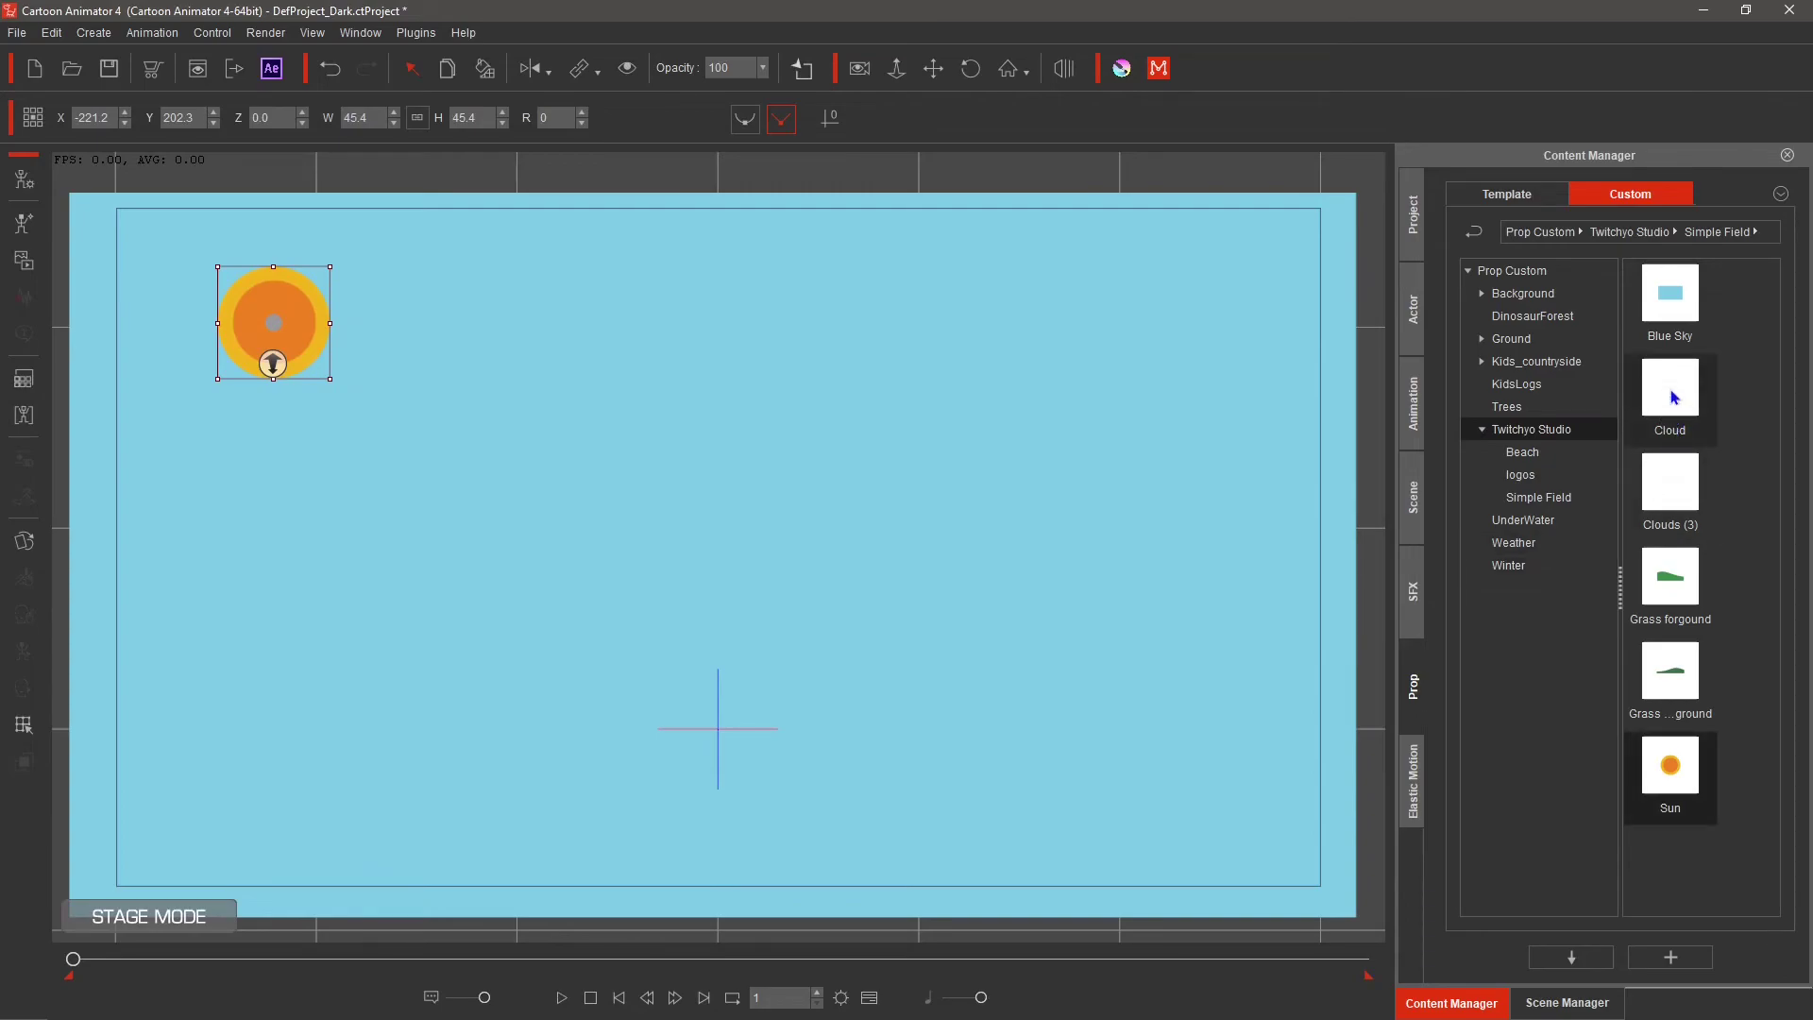
Place two Cloud props high in the sky, shrinking the right-hand one.
left_click_drag(1675, 398, 906, 491)
left_click_drag(838, 580, 734, 341)
left_click_drag(1671, 387, 892, 585)
left_click_drag(902, 661, 1086, 439)
left_click_drag(802, 362, 907, 397)
Shrink and raise the left cloud, then add the Grass forgound hill at the bottom.
left_click(581, 286)
left_click_drag(425, 266, 507, 283)
left_click_drag(774, 368, 769, 340)
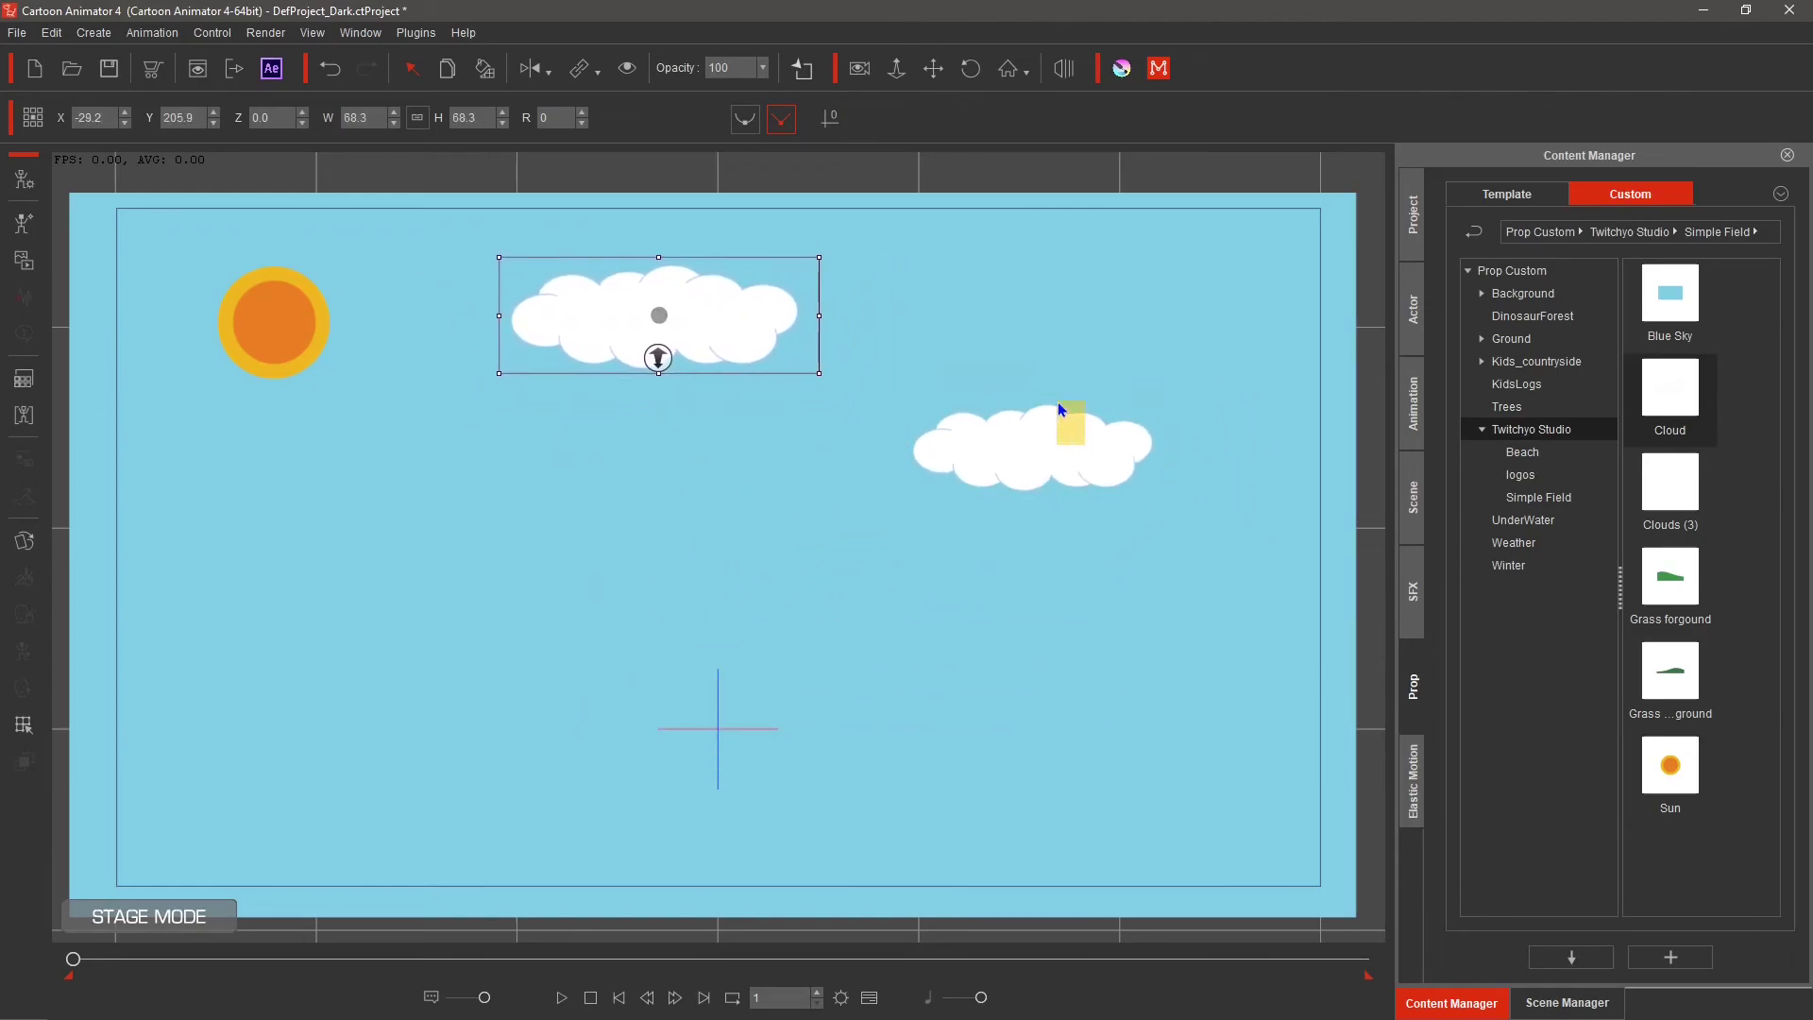
left_click(1058, 408)
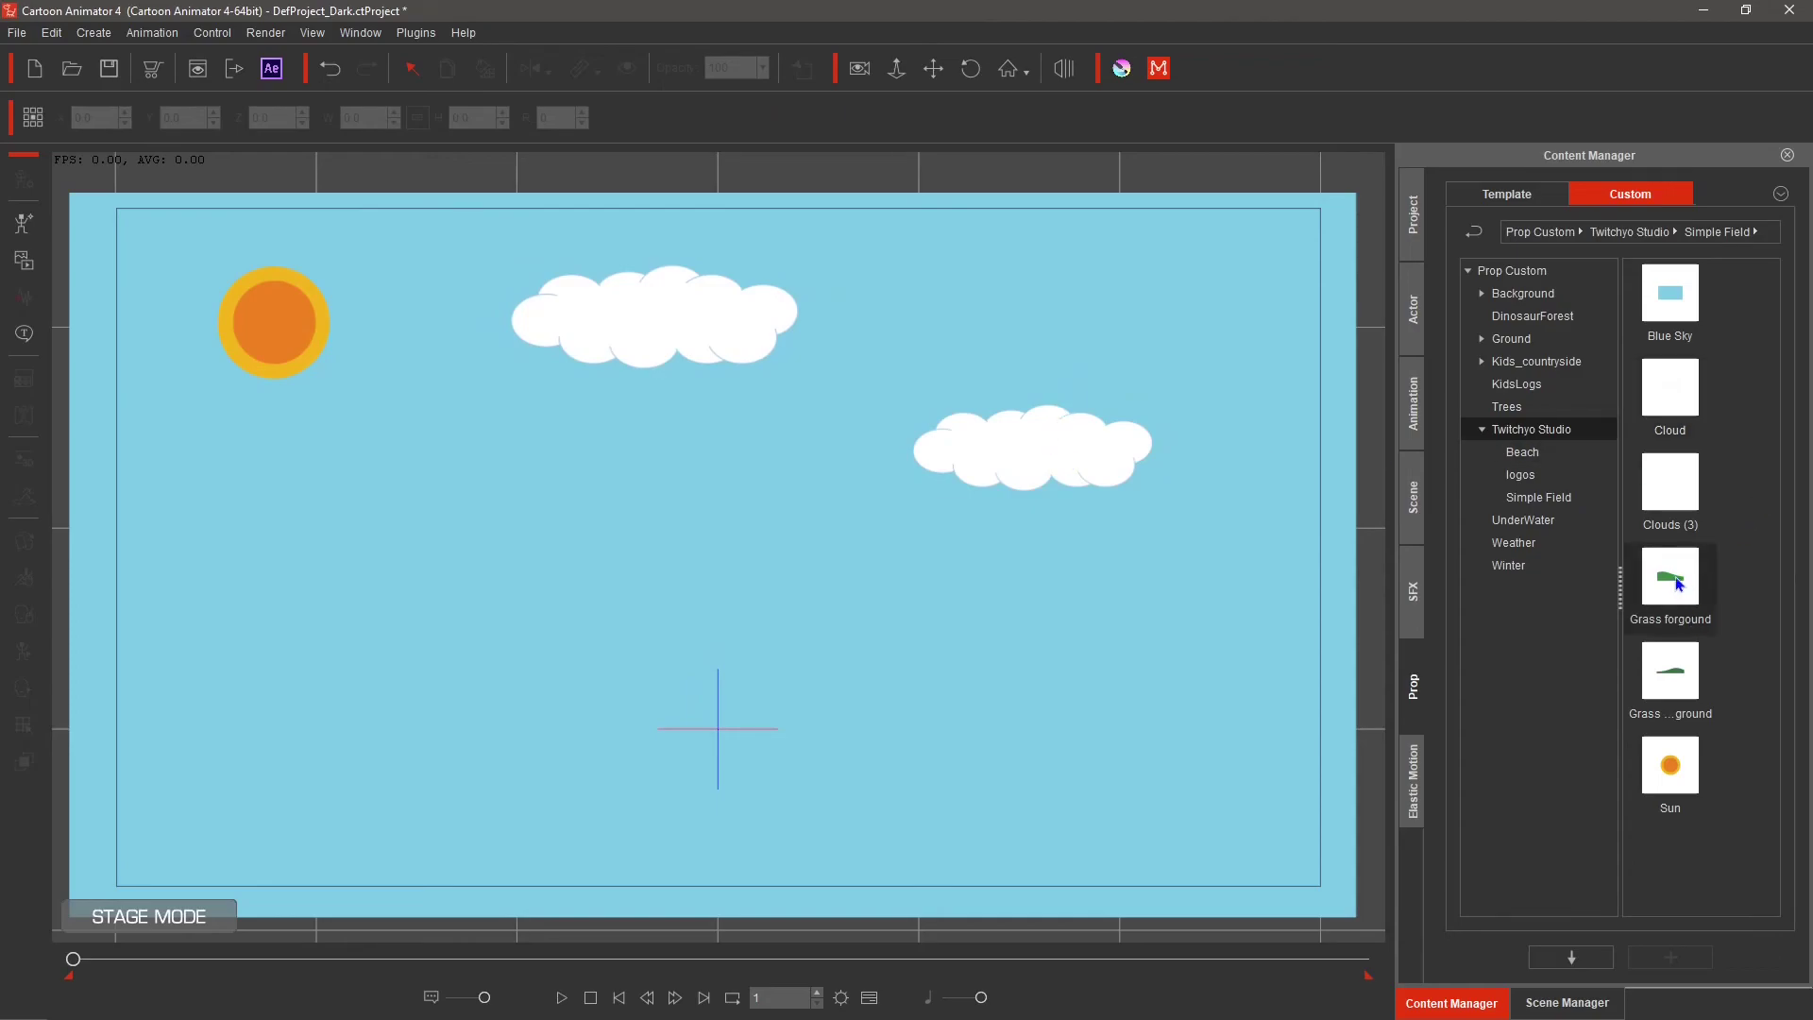
left_click_drag(1679, 585, 809, 713)
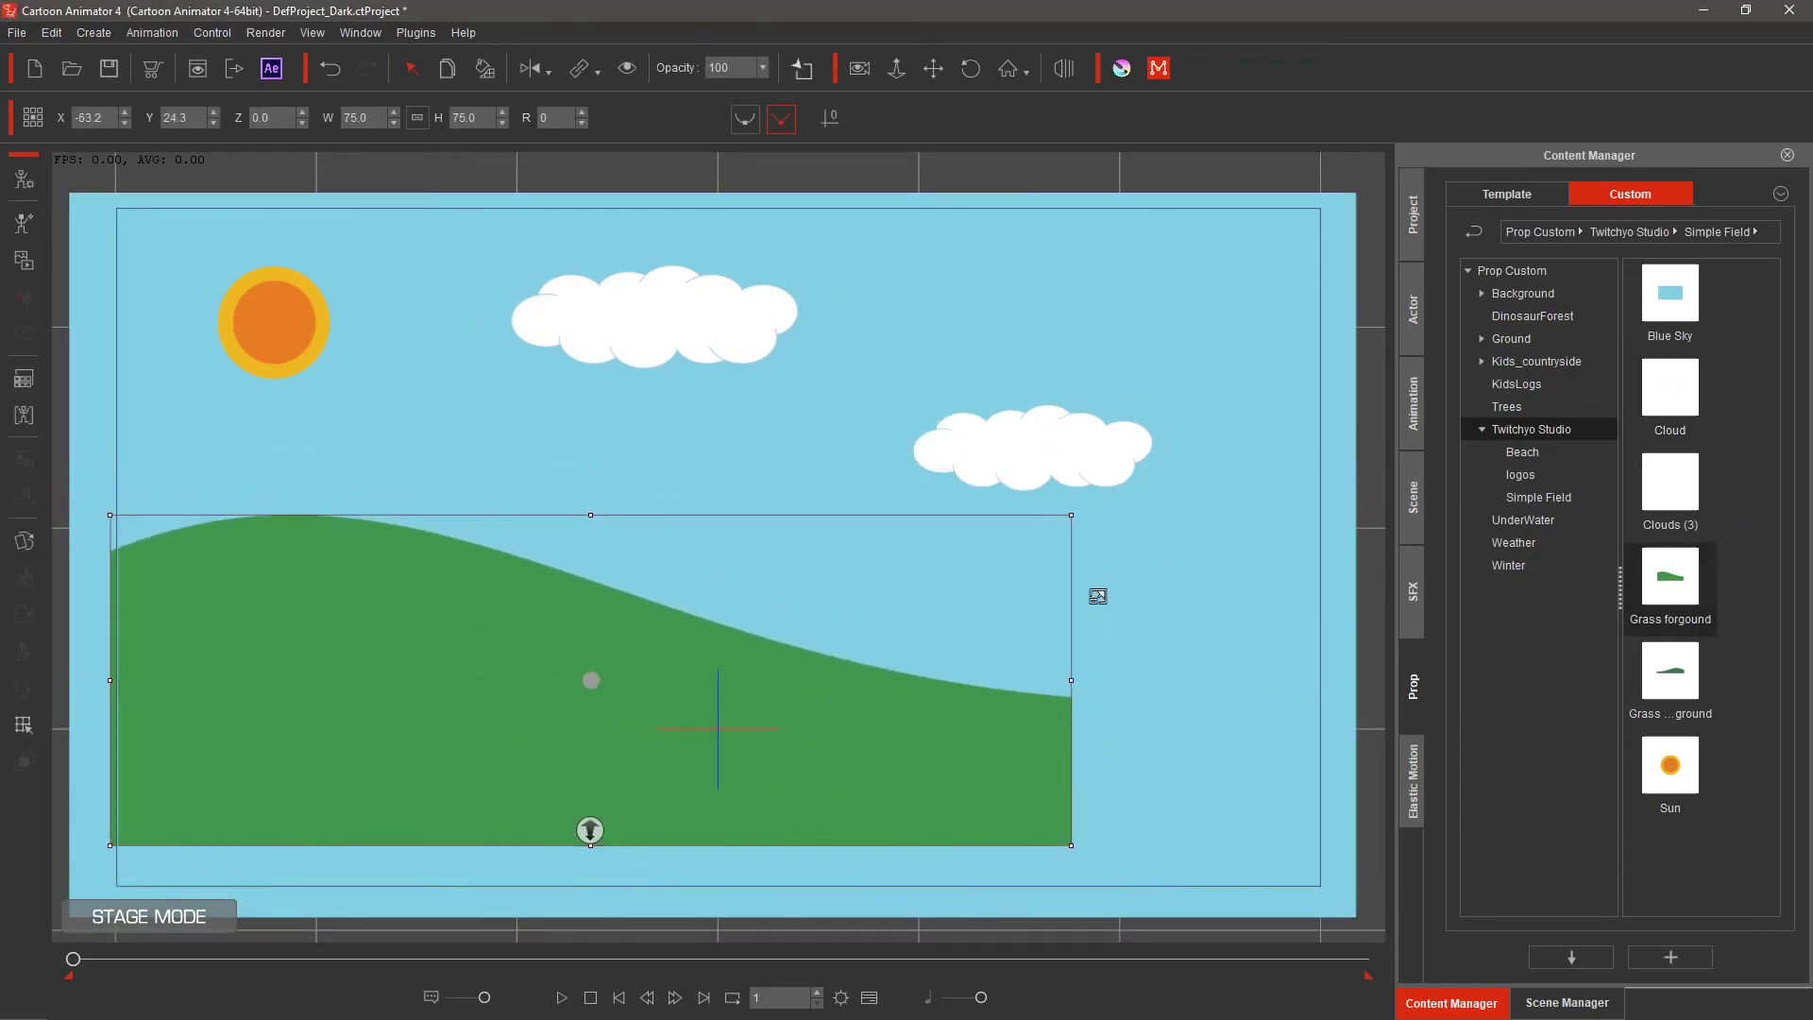